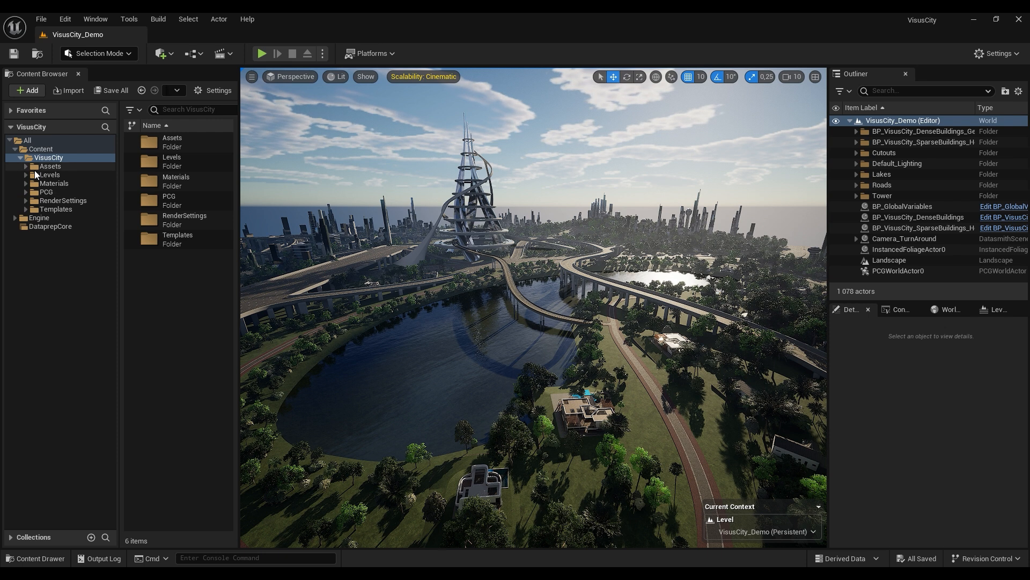
Check in the plugin list whether the Procedural Content Generation Framework (PCG) plugin is enabled for the project.
{"action": "right_click_drag", "start_coordinate": [610, 369], "coordinate": [613, 366]}
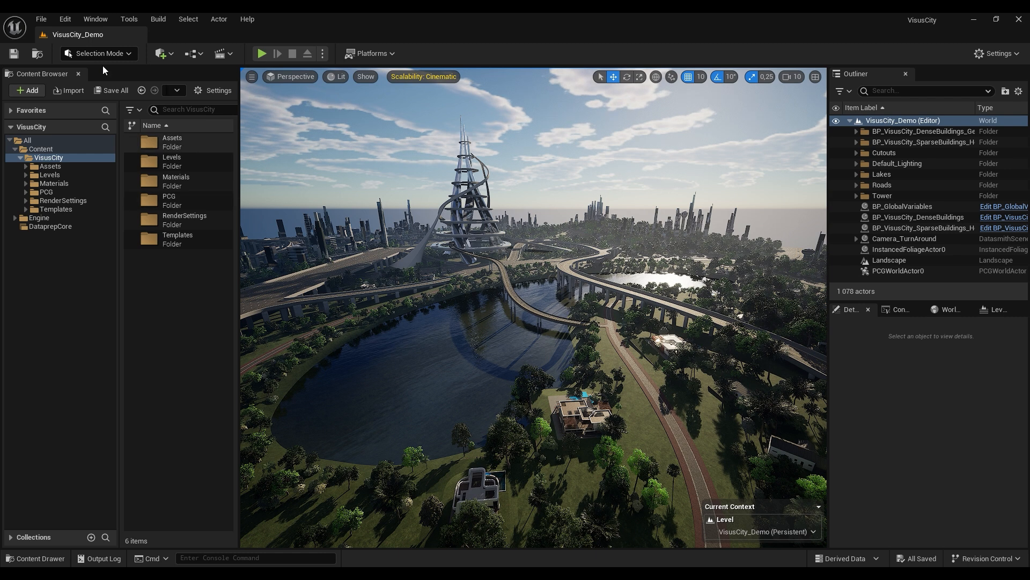
{"action": "left_click", "coordinate": [65, 21]}
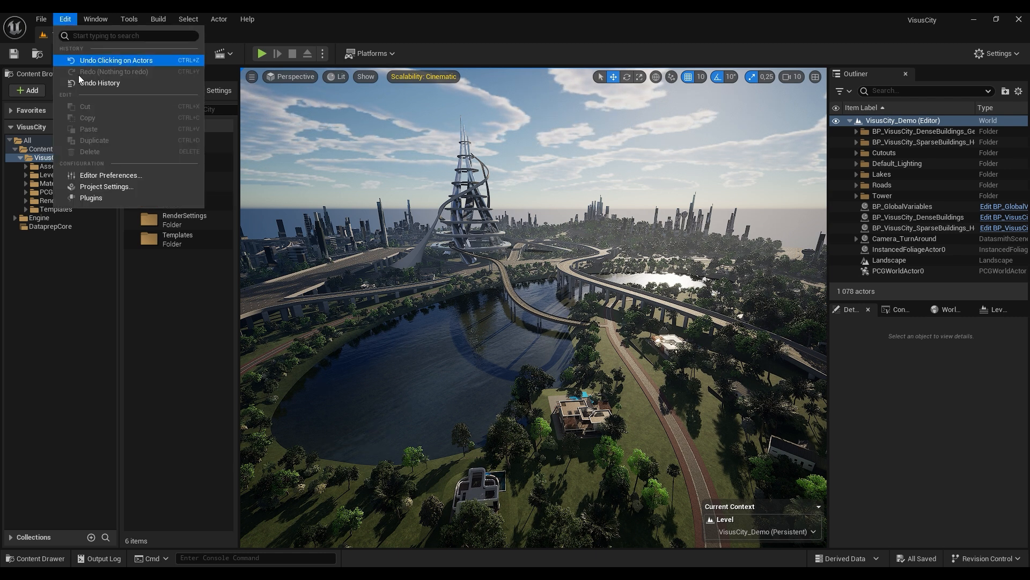
{"action": "left_click", "coordinate": [98, 200]}
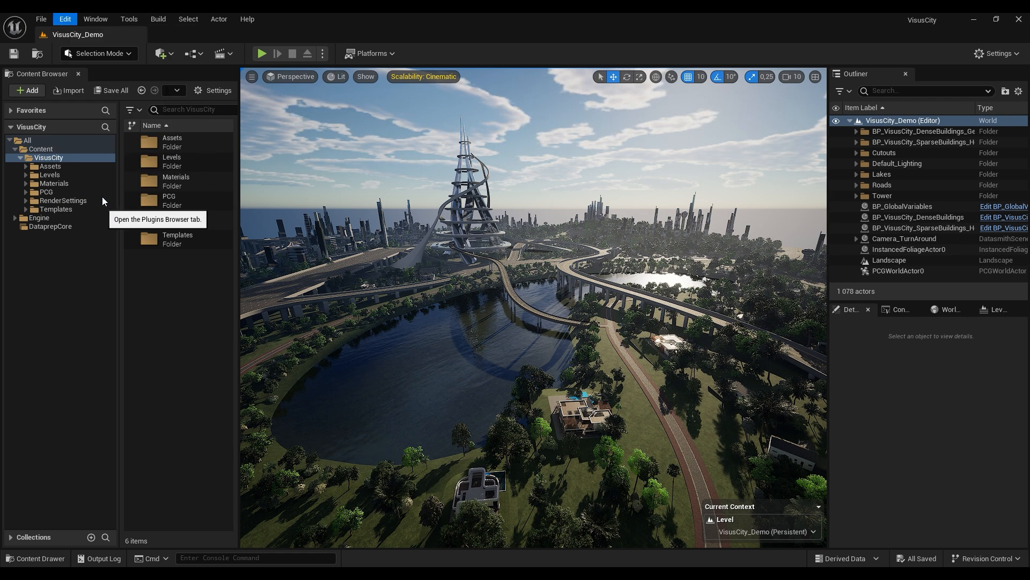
{"action": "type", "text": "pcg"}
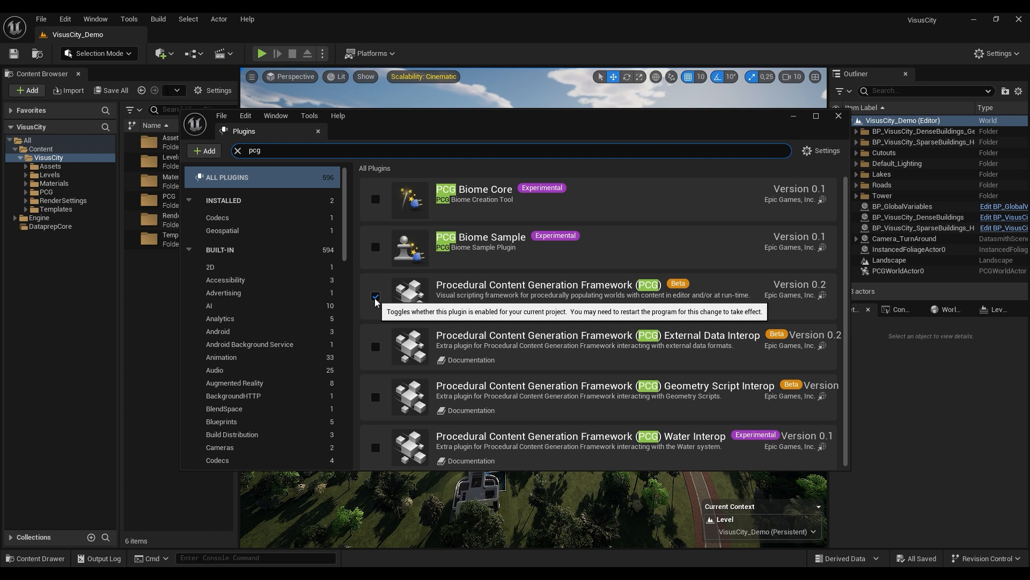
{"action": "left_click", "coordinate": [839, 116]}
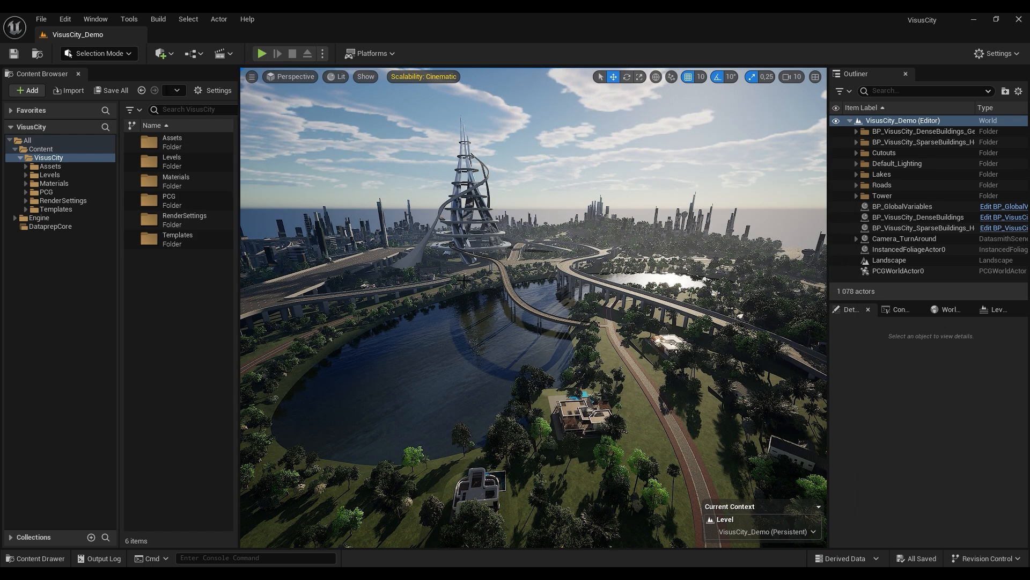
Try to migrate the VisusCity folder with all its assets into the Content folder of the MountainBoys project.
{"action": "right_click", "coordinate": [51, 159]}
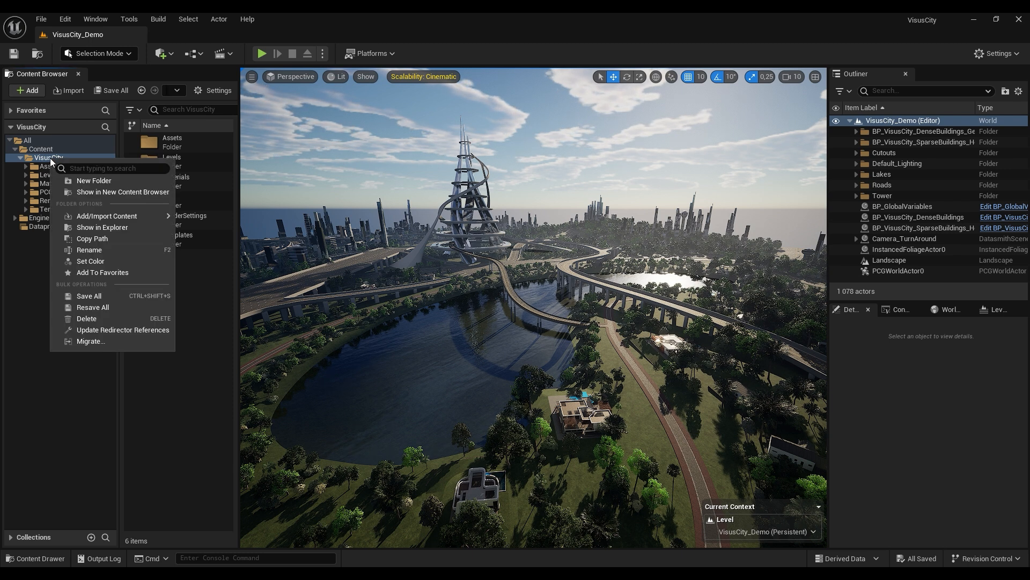
{"action": "left_click", "coordinate": [90, 341]}
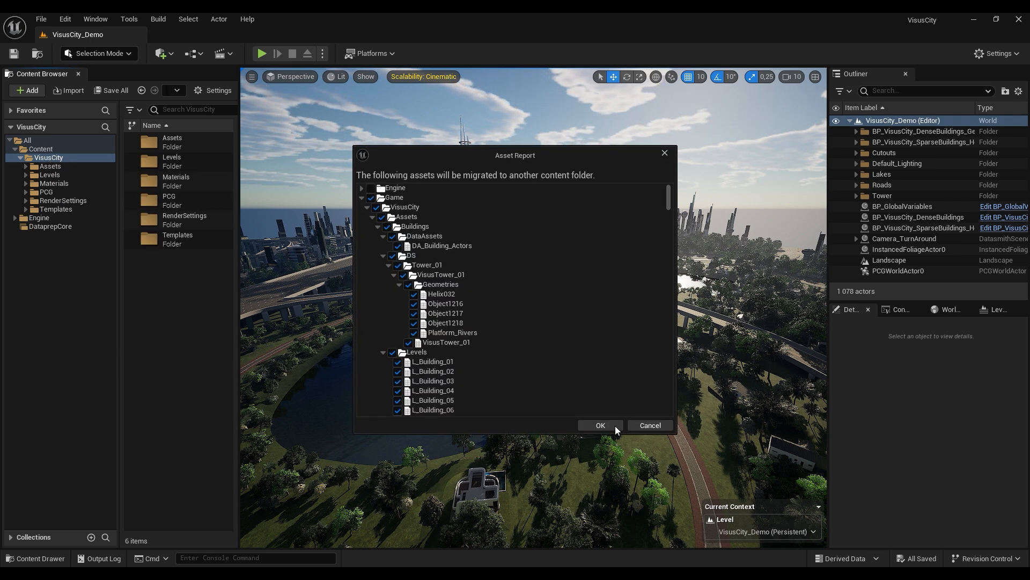
{"action": "left_click", "coordinate": [602, 424]}
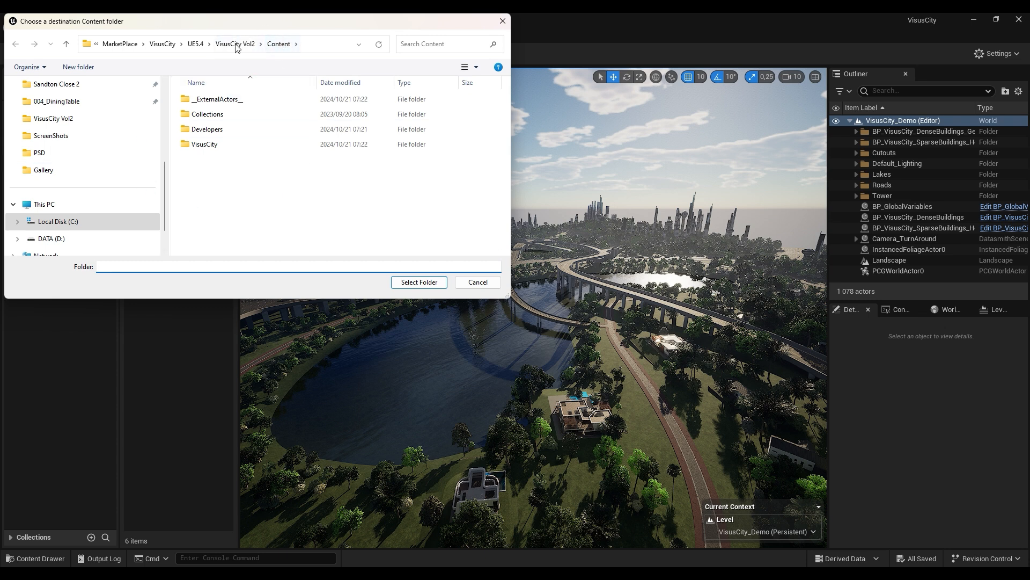
{"action": "left_click_drag", "start_coordinate": [165, 182], "coordinate": [163, 116]}
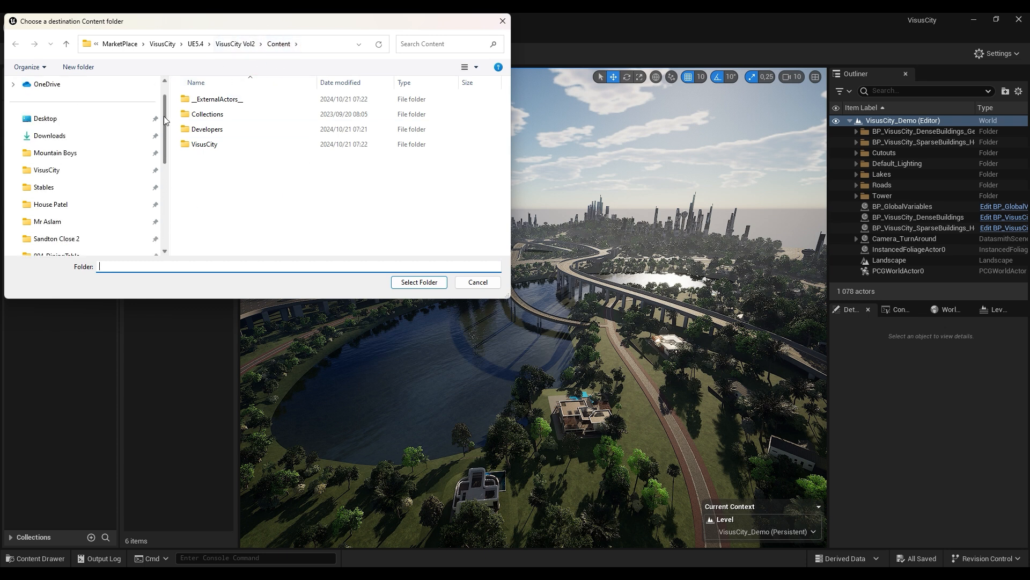
{"action": "left_click", "coordinate": [64, 153]}
{"action": "left_click", "coordinate": [197, 220]}
{"action": "double_click", "coordinate": [197, 220]}
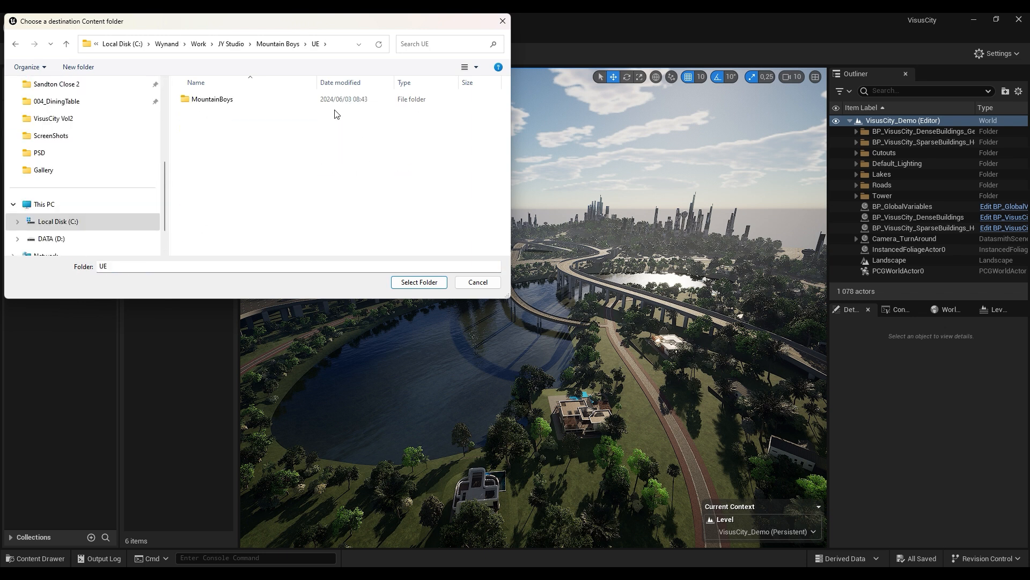
{"action": "double_click", "coordinate": [220, 100]}
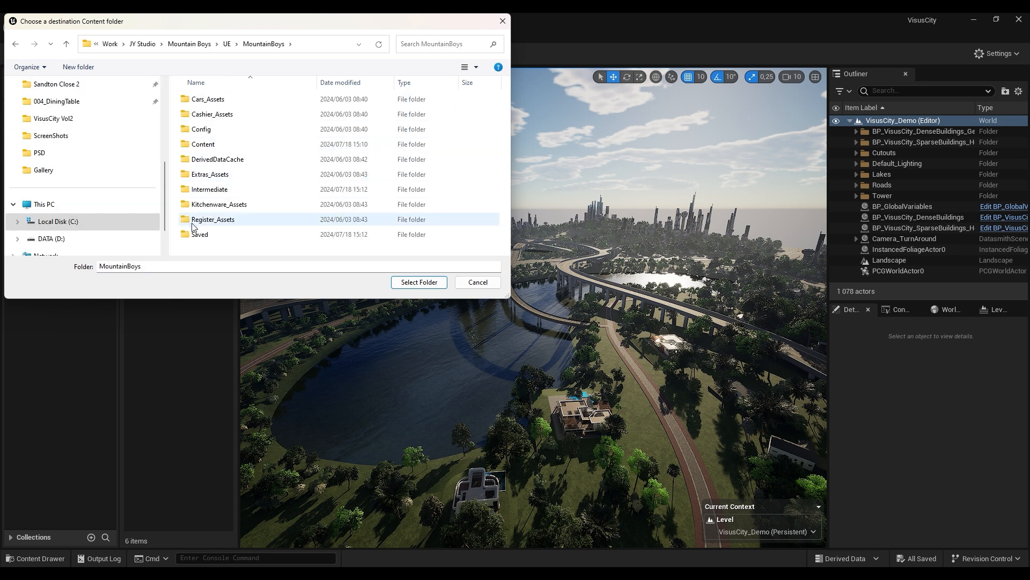
{"action": "double_click", "coordinate": [203, 144]}
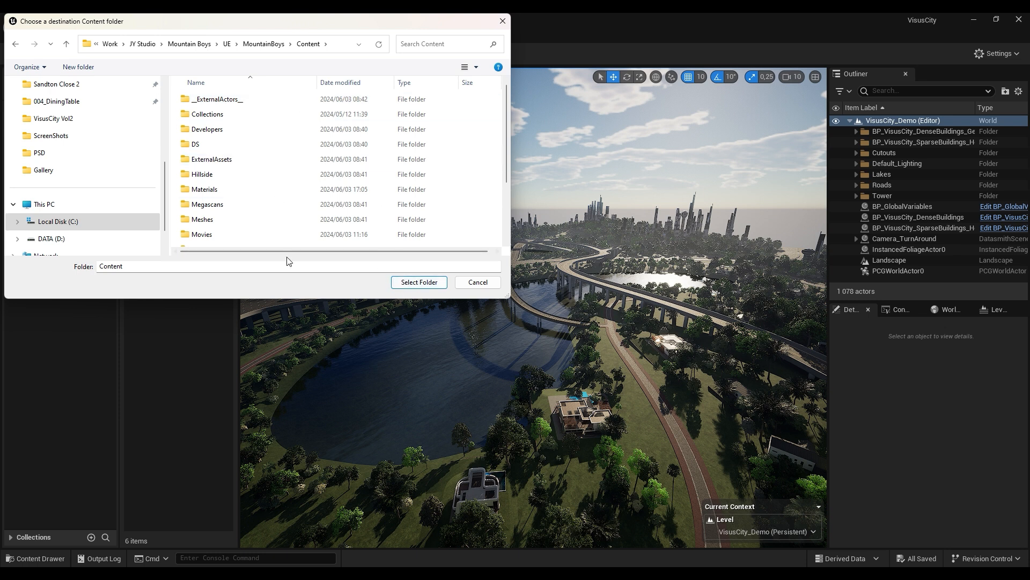
{"action": "left_click", "coordinate": [477, 283]}
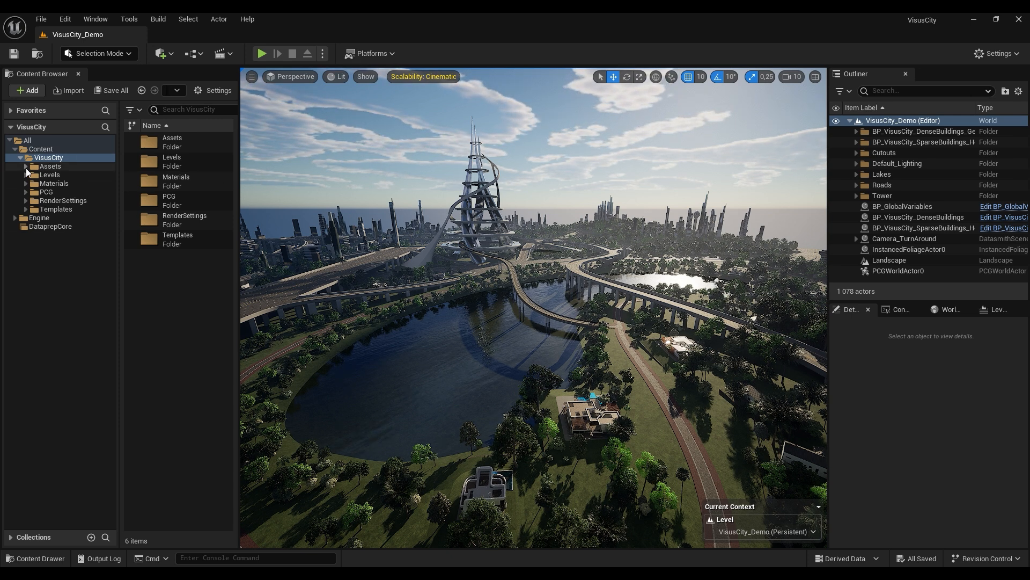
Examine the subfolders of Assets and locate the VisusCity_Demo level in the Levels folder.
{"action": "left_click", "coordinate": [26, 167]}
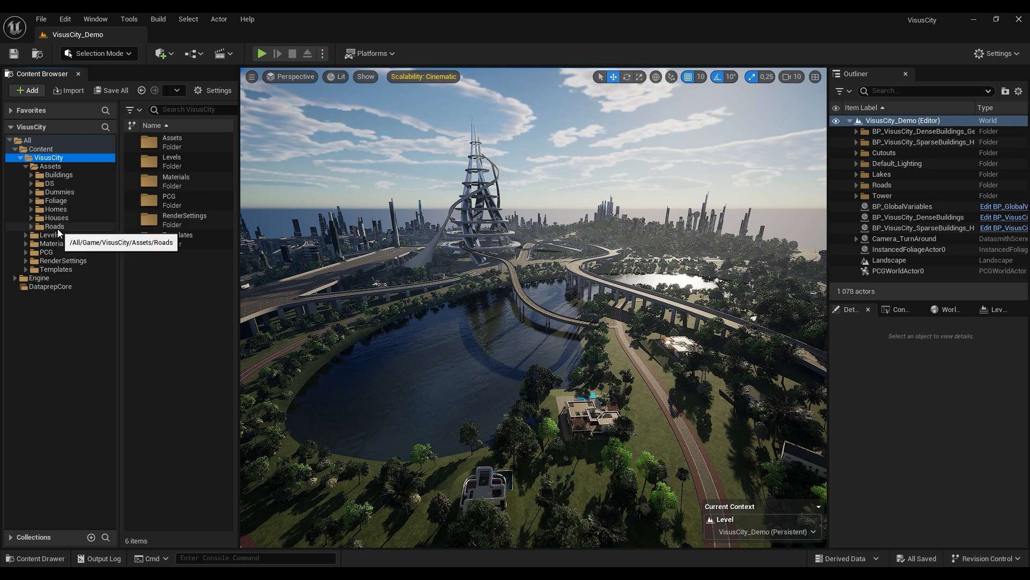
{"action": "left_click", "coordinate": [25, 166]}
{"action": "left_click", "coordinate": [49, 175]}
{"action": "left_click", "coordinate": [174, 163]}
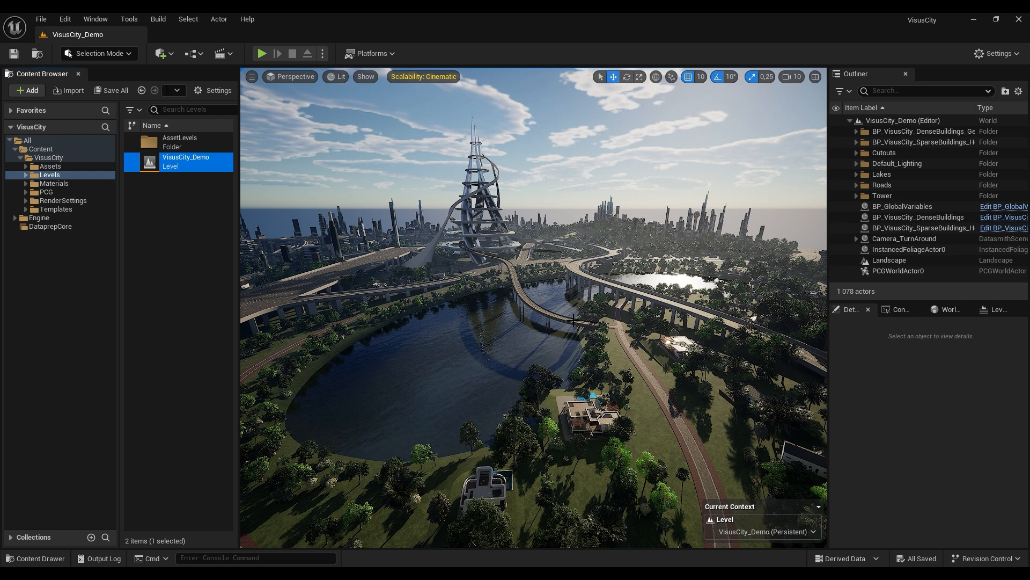
{"action": "mouse_move", "coordinate": [544, 310]}
{"action": "right_mouse_down"}
{"action": "mouse_move", "coordinate": [571, 326]}
{"action": "mouse_move", "coordinate": [556, 323]}
{"action": "right_mouse_up"}
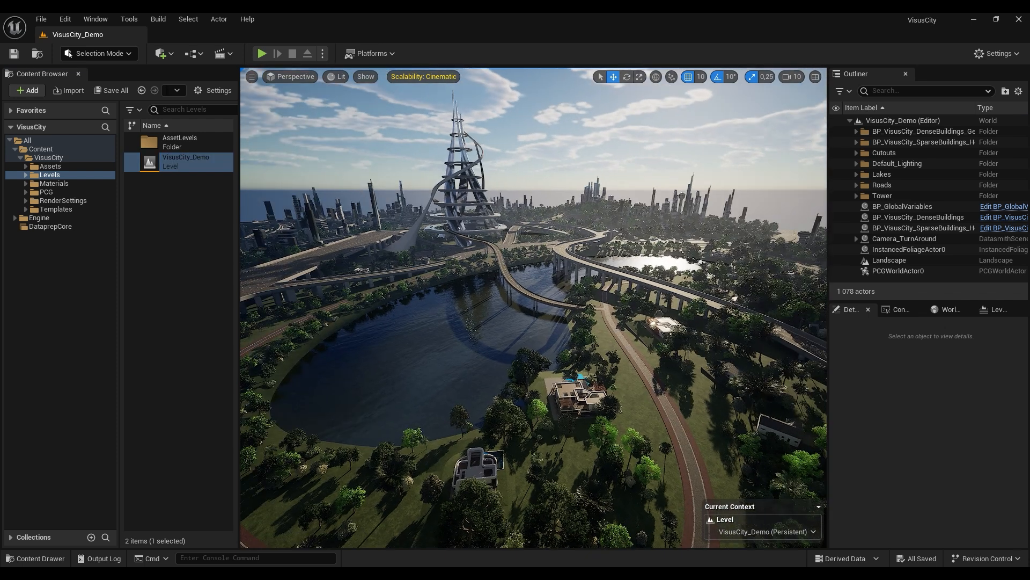
Find the Default_Lighting level in AssetLevels and examine the actors in the scene's Default_Lighting folder.
{"action": "double_click", "coordinate": [180, 140]}
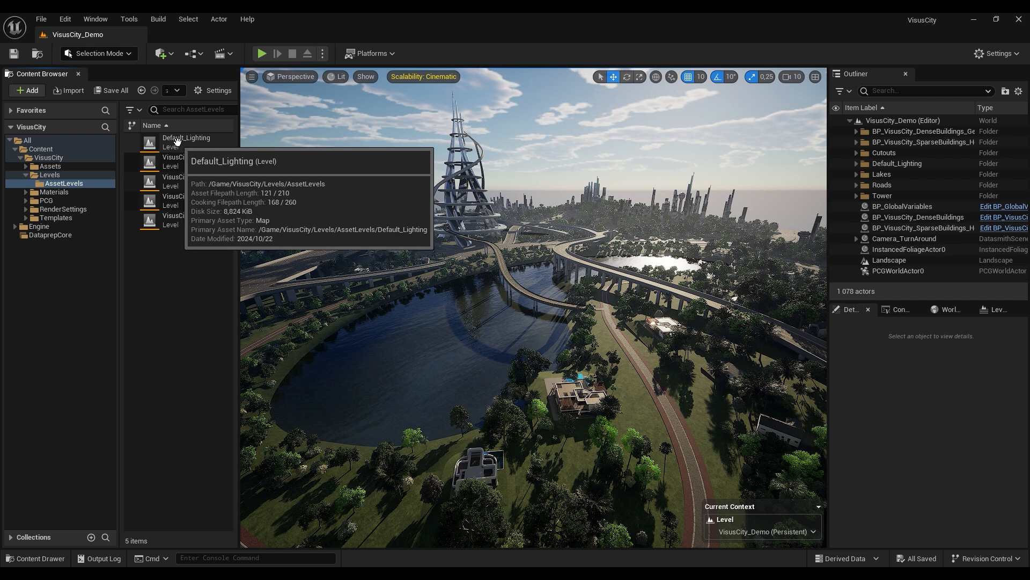
{"action": "left_click", "coordinate": [182, 142]}
{"action": "right_click_drag", "start_coordinate": [626, 175], "coordinate": [605, 153]}
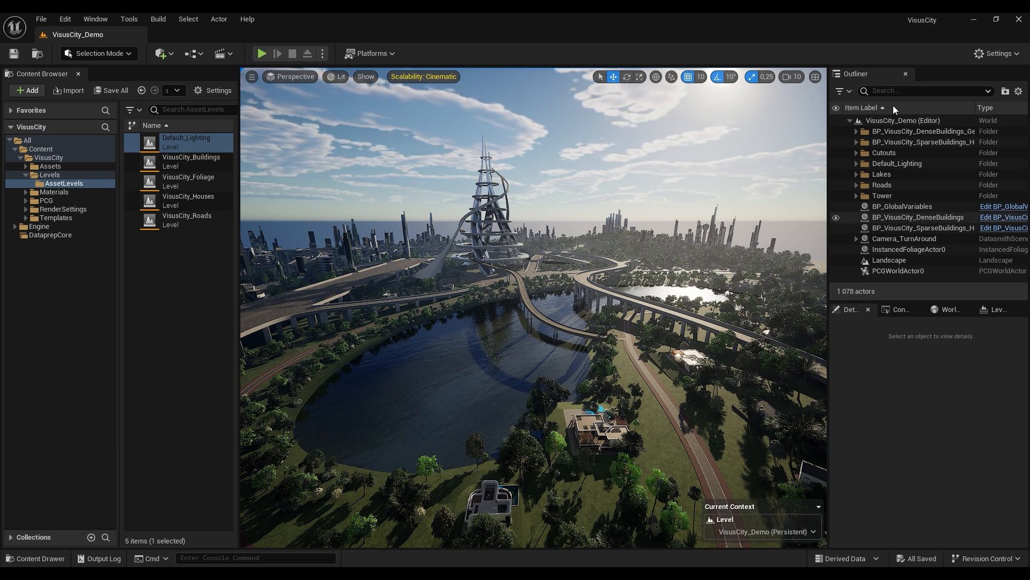
{"action": "left_click", "coordinate": [880, 164]}
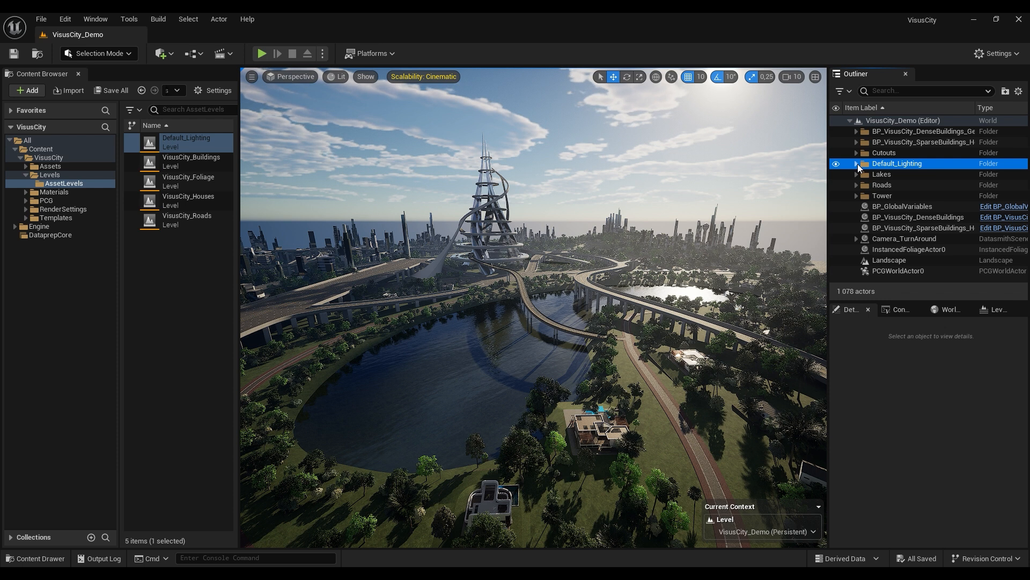
{"action": "left_click", "coordinate": [857, 164]}
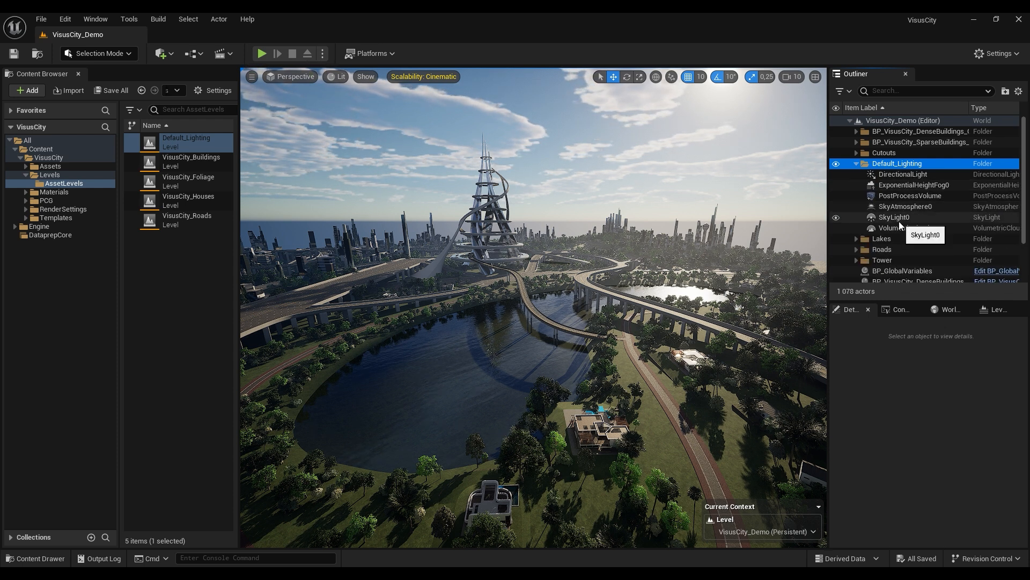
{"action": "left_click", "coordinate": [857, 165]}
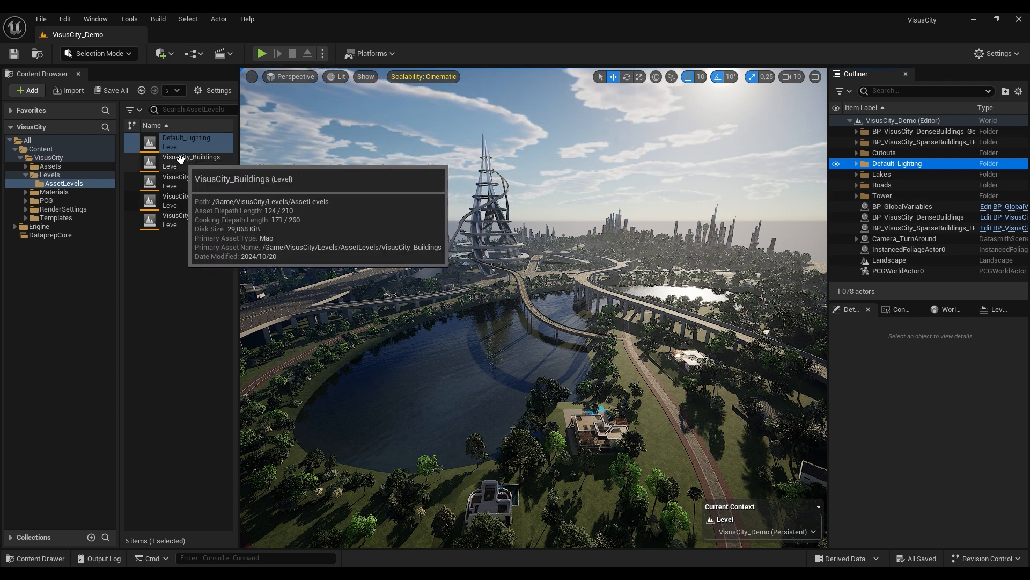
Go through the VisusCity_Buildings, VisusCity_Foliage, VisusCity_Houses and VisusCity_Roads levels in AssetLevels, and collapse the Levels folder.
{"action": "left_click", "coordinate": [206, 167]}
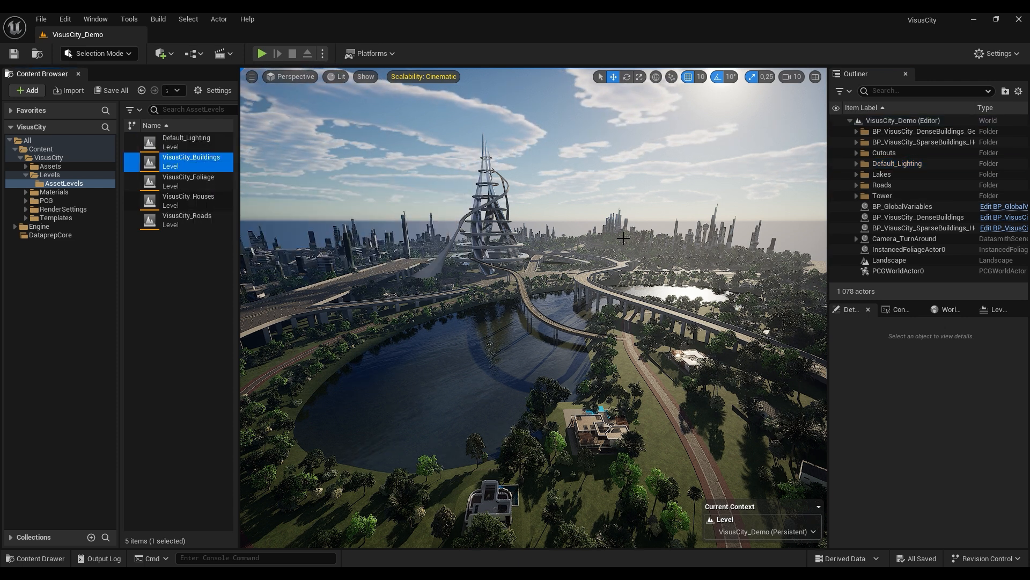
{"action": "left_click", "coordinate": [199, 180]}
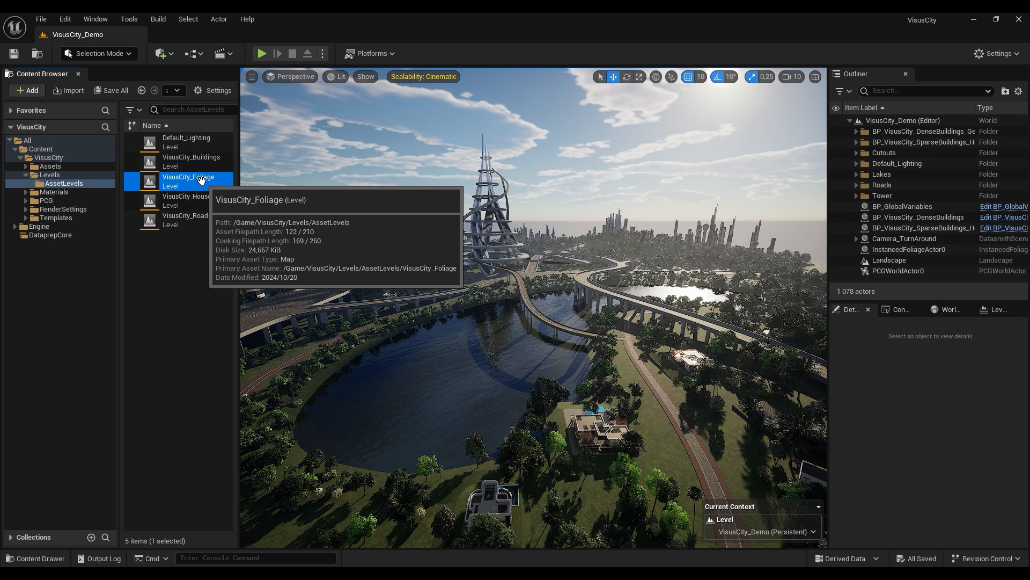
{"action": "left_click", "coordinate": [188, 199]}
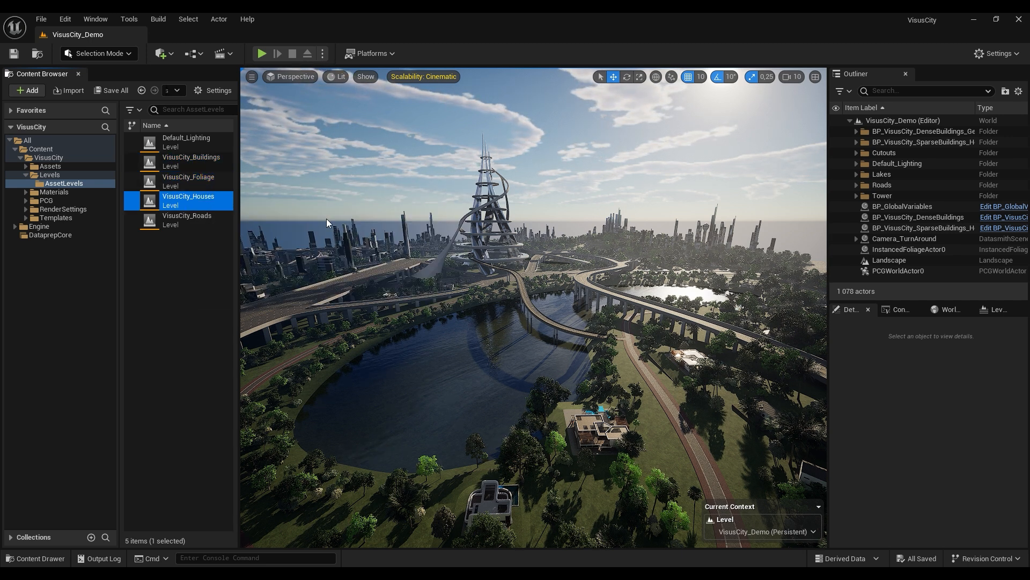
{"action": "left_click", "coordinate": [193, 220]}
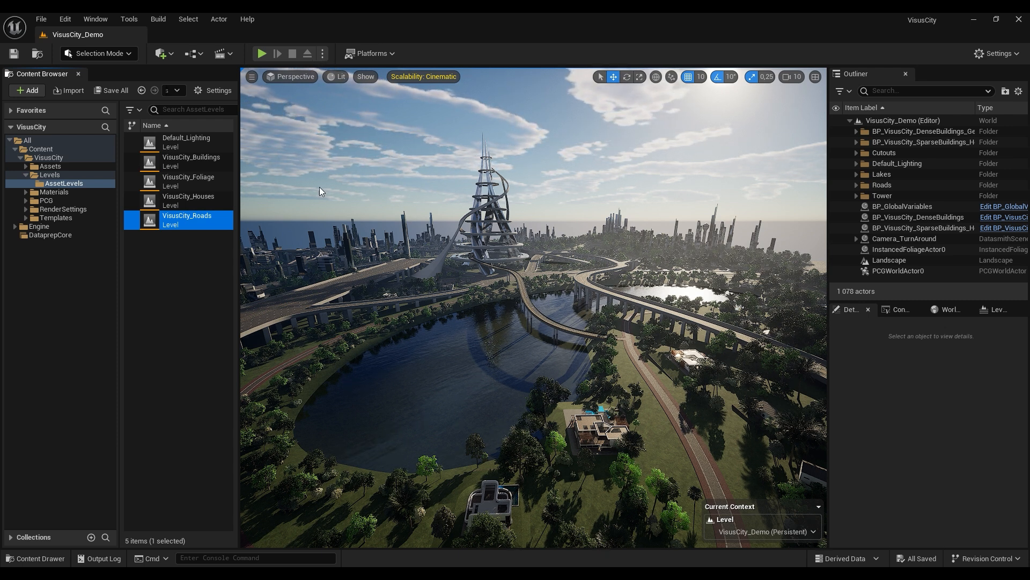
{"action": "left_click", "coordinate": [27, 177]}
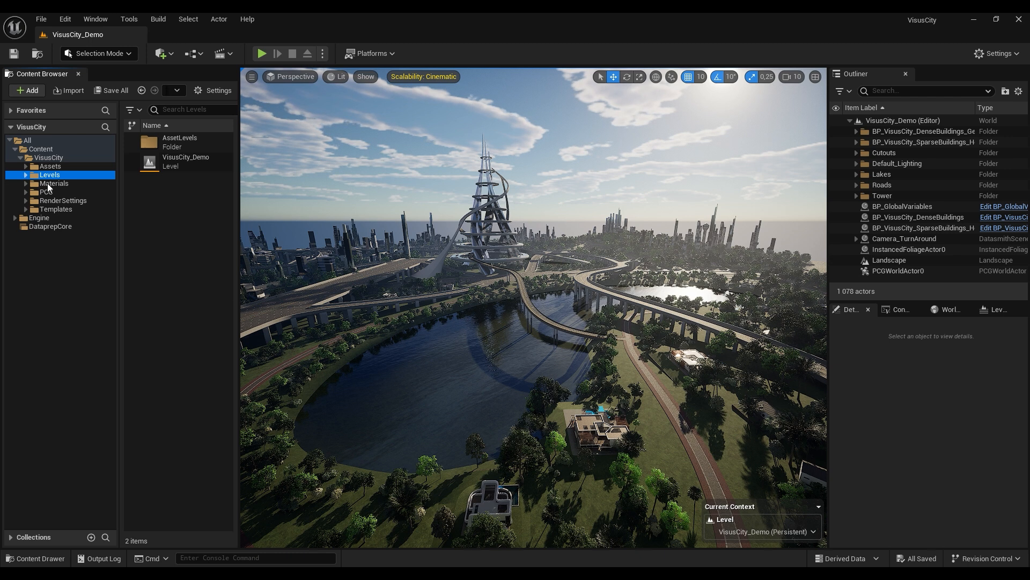
Examine the material instances and the Master and Textures subfolders in the Materials folder.
{"action": "left_click", "coordinate": [50, 184]}
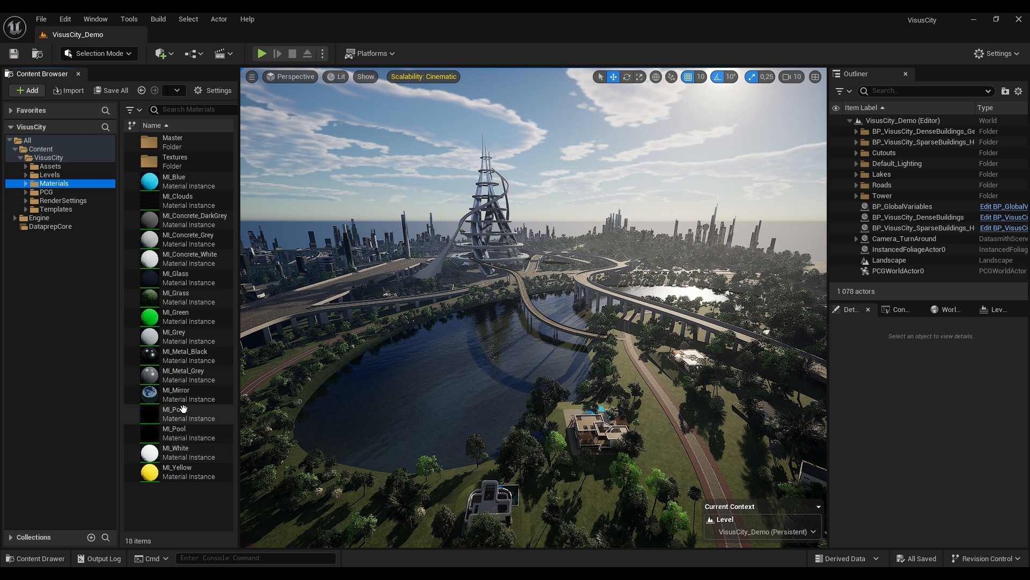
{"action": "double_click", "coordinate": [173, 140]}
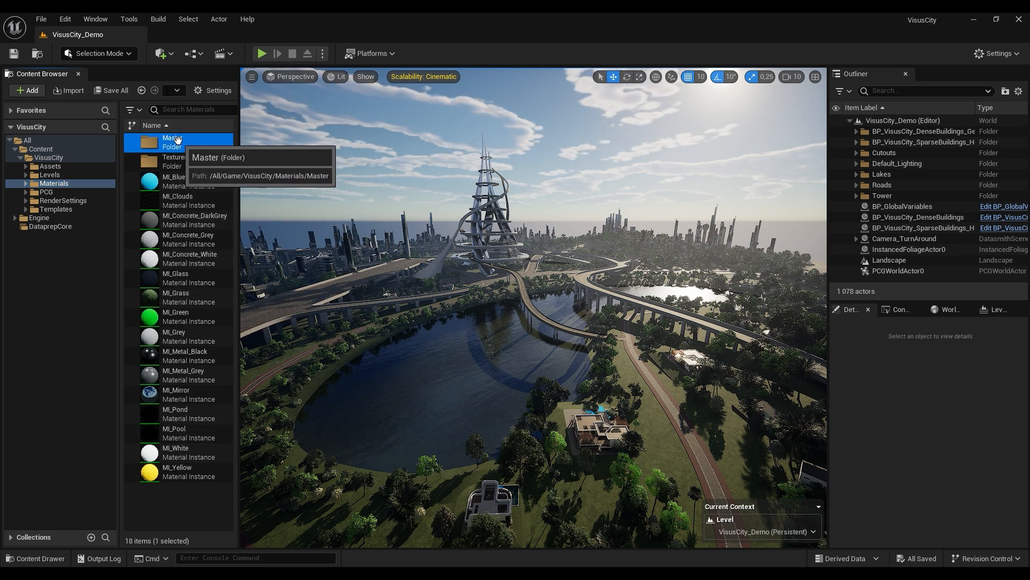
{"action": "left_click", "coordinate": [54, 185]}
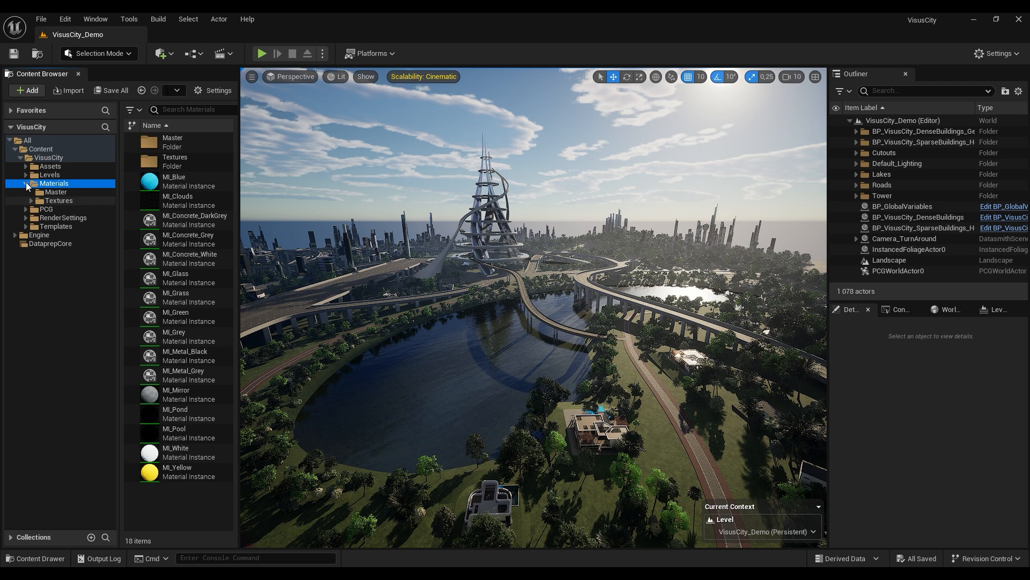
{"action": "left_click", "coordinate": [27, 183]}
Open the PCG_VisusCity graph from the PCG_Graphs folder.
{"action": "left_click", "coordinate": [47, 192]}
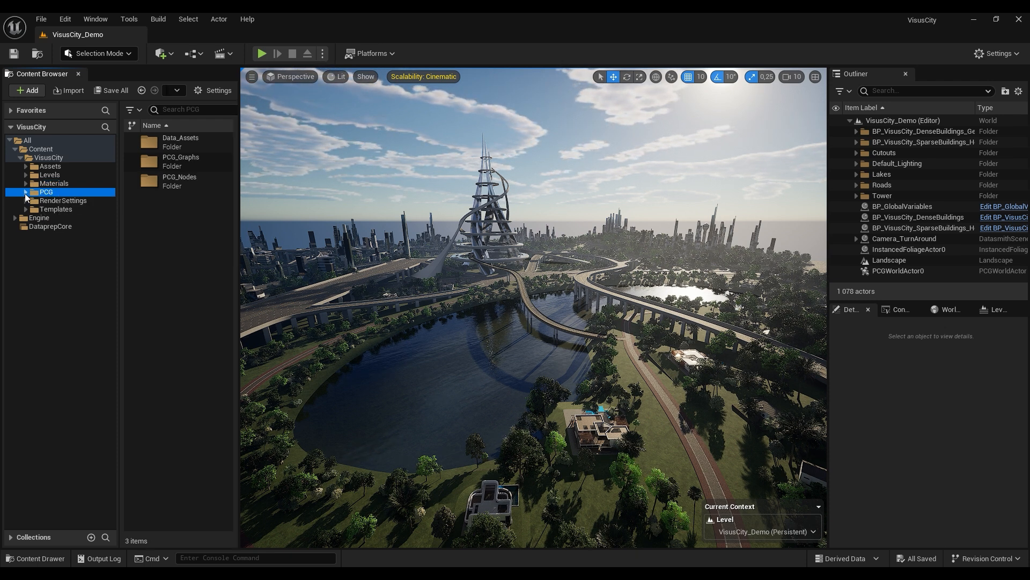
{"action": "left_click", "coordinate": [25, 192]}
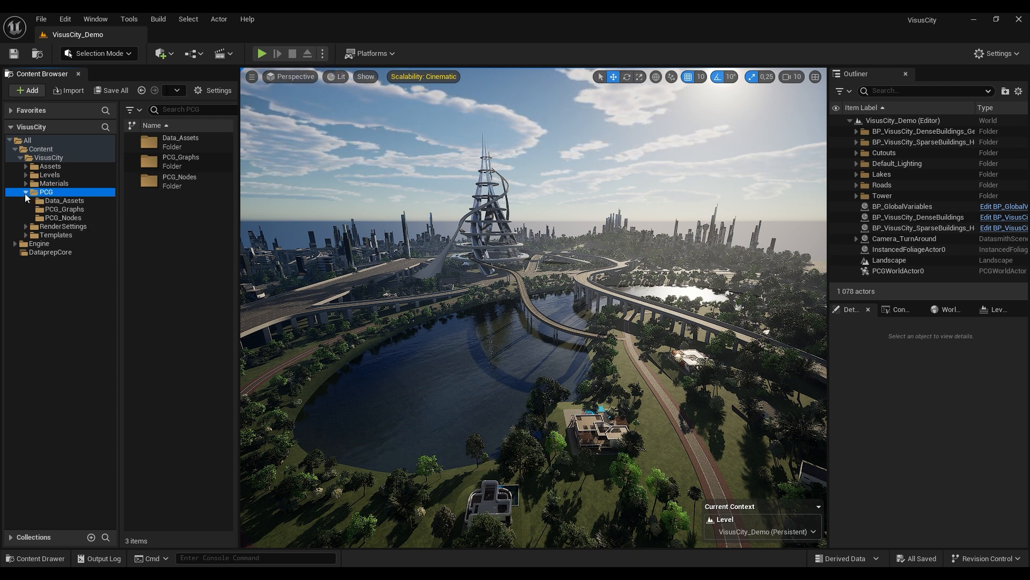
{"action": "left_click", "coordinate": [65, 210]}
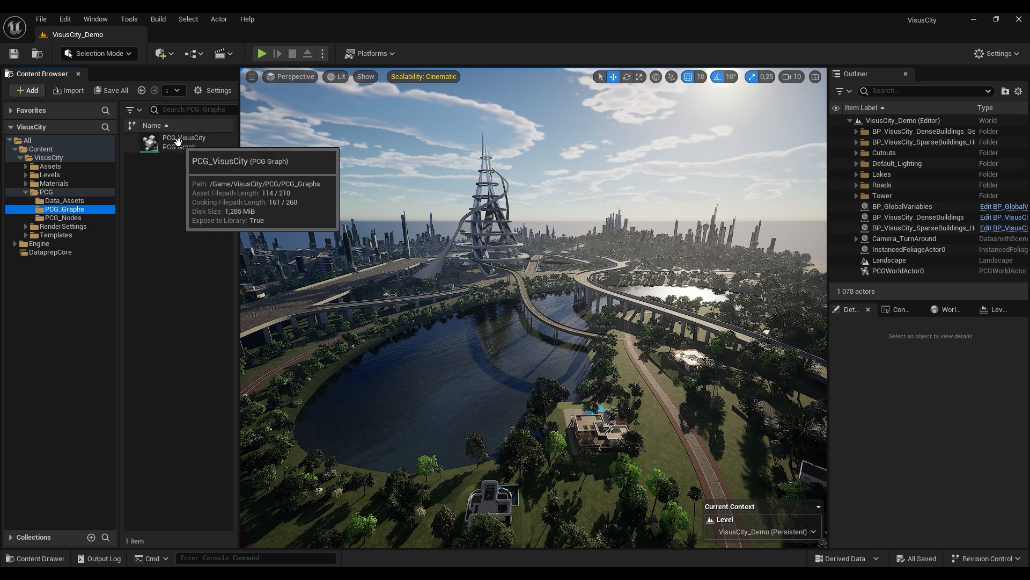
{"action": "double_click", "coordinate": [232, 149]}
Examine the node groups of the PCG graph, from spline sampling and point generation to Set Bounds, Merge and Prune.
{"action": "right_click_drag", "start_coordinate": [323, 129], "coordinate": [482, 125]}
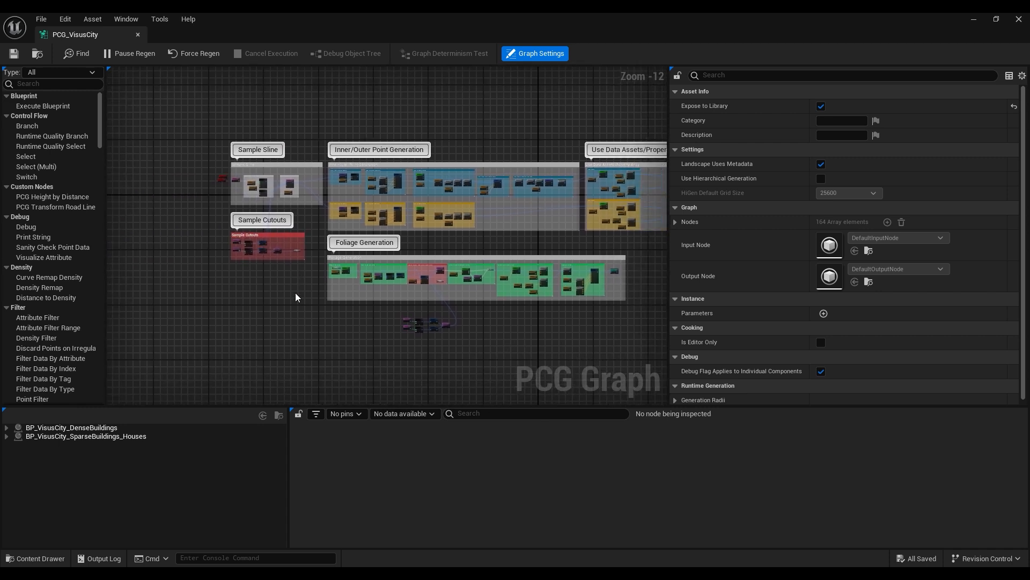
{"action": "right_click_drag", "start_coordinate": [295, 297], "coordinate": [253, 284]}
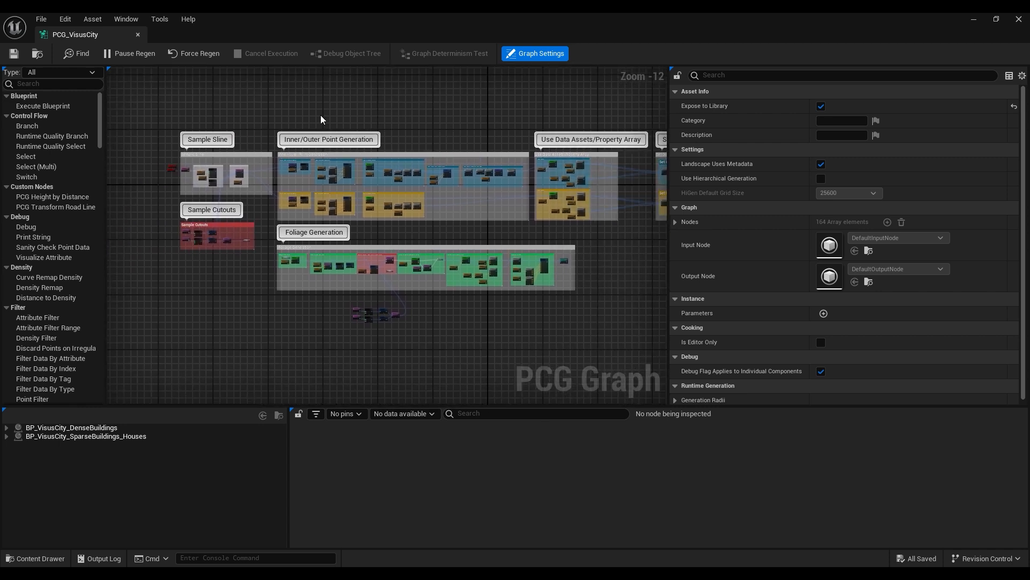
{"action": "mouse_move", "coordinate": [551, 310]}
{"action": "right_mouse_down"}
{"action": "mouse_move", "coordinate": [533, 299]}
{"action": "mouse_move", "coordinate": [359, 302]}
{"action": "right_mouse_up"}
{"action": "right_click_drag", "start_coordinate": [472, 290], "coordinate": [346, 301]}
{"action": "right_click_drag", "start_coordinate": [498, 265], "coordinate": [595, 244]}
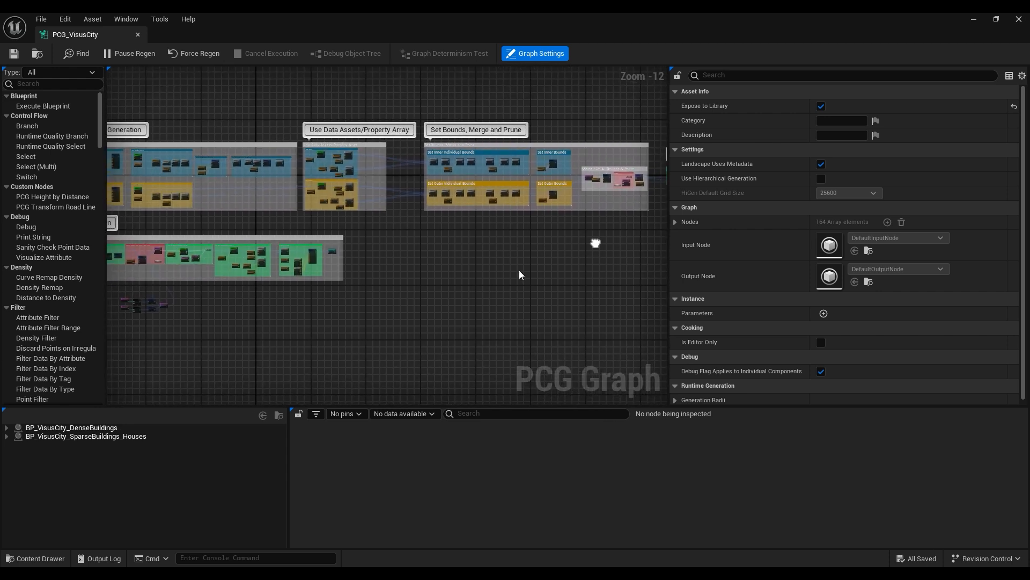
Close the PCG_VisusCity graph and look through the Data_Assets and PCG_Nodes subfolders of the PCG folder.
{"action": "right_click_drag", "start_coordinate": [347, 304], "coordinate": [527, 298]}
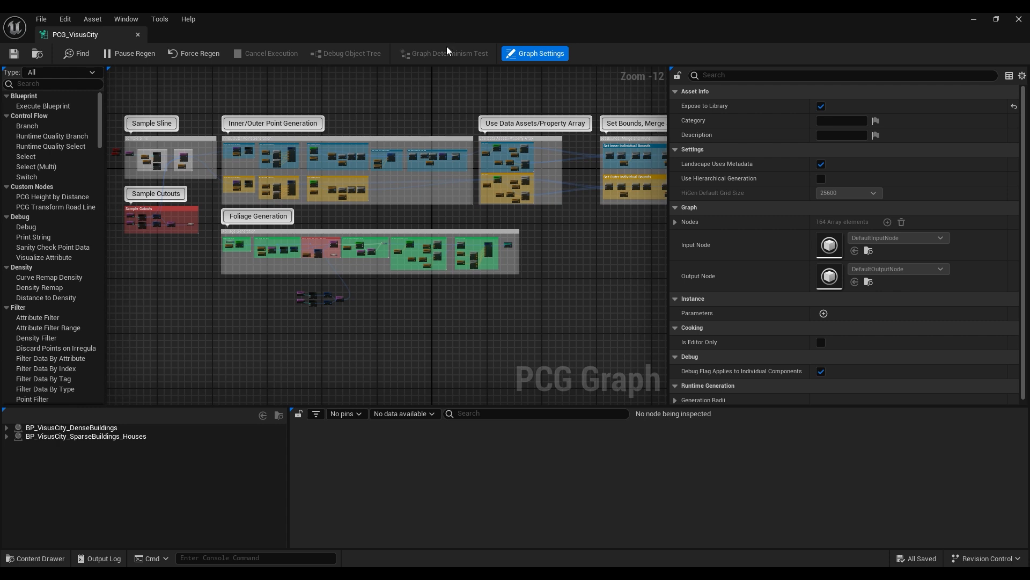
{"action": "left_click", "coordinate": [138, 34]}
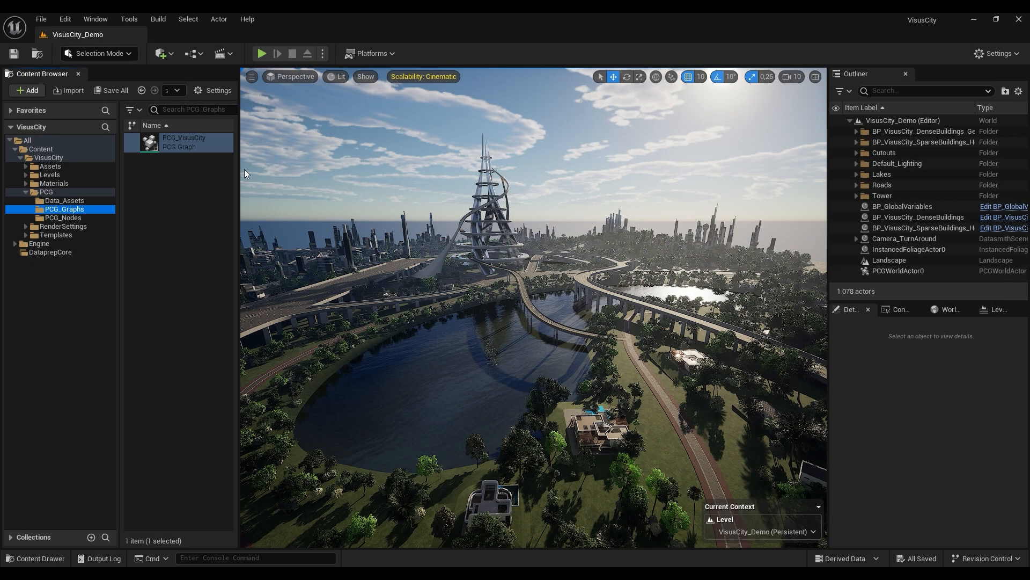
{"action": "left_click", "coordinate": [74, 201]}
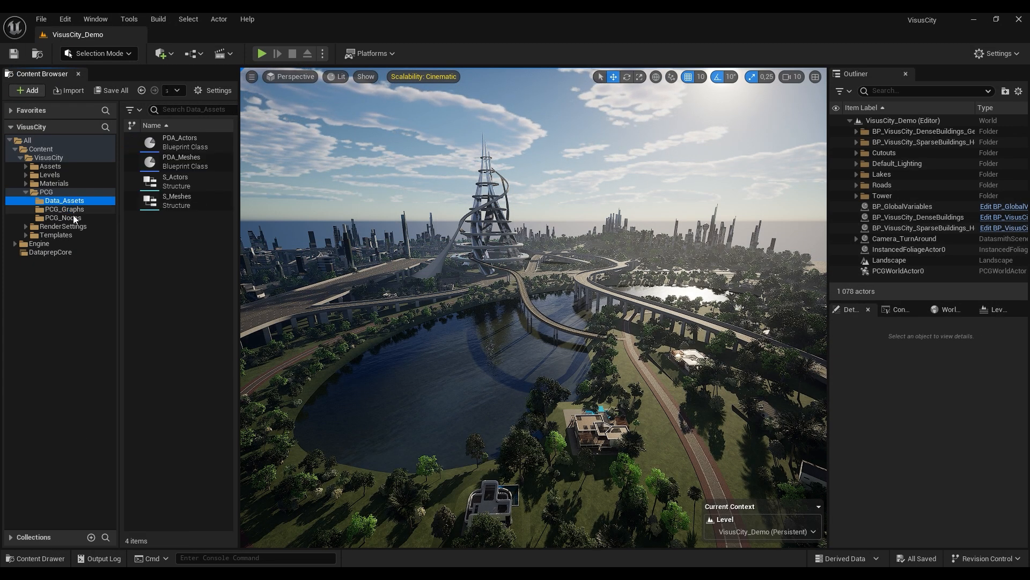
{"action": "left_click", "coordinate": [73, 218]}
{"action": "left_click", "coordinate": [47, 192]}
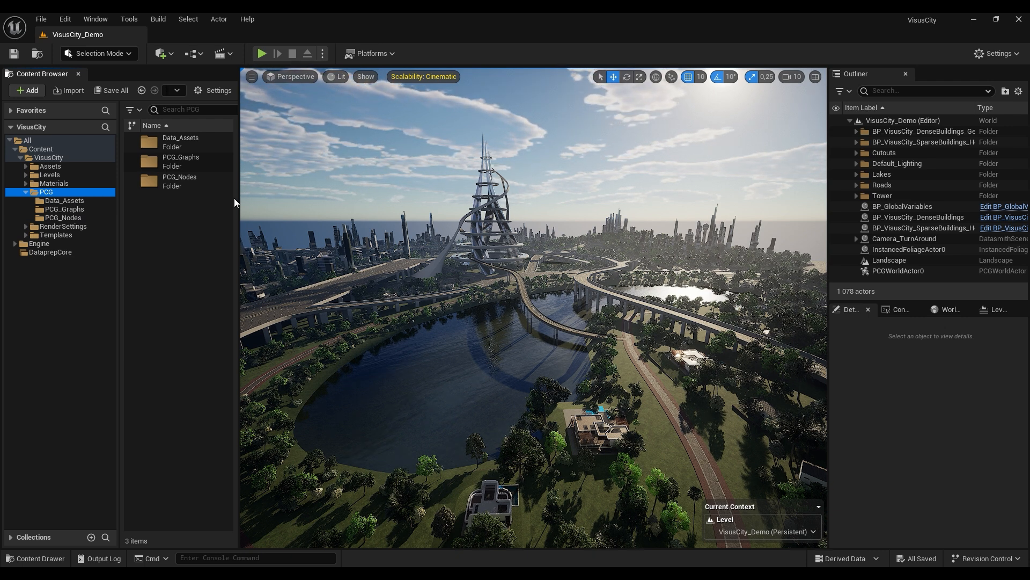
{"action": "left_click", "coordinate": [26, 192]}
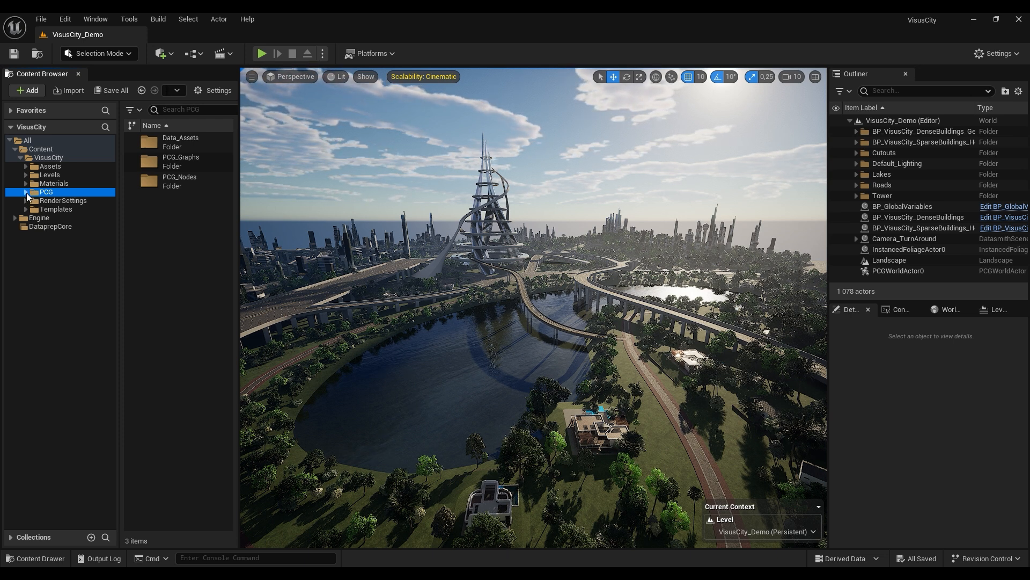
Load the VisusCity console variable collection from the RenderSettings folder.
{"action": "left_click", "coordinate": [55, 202]}
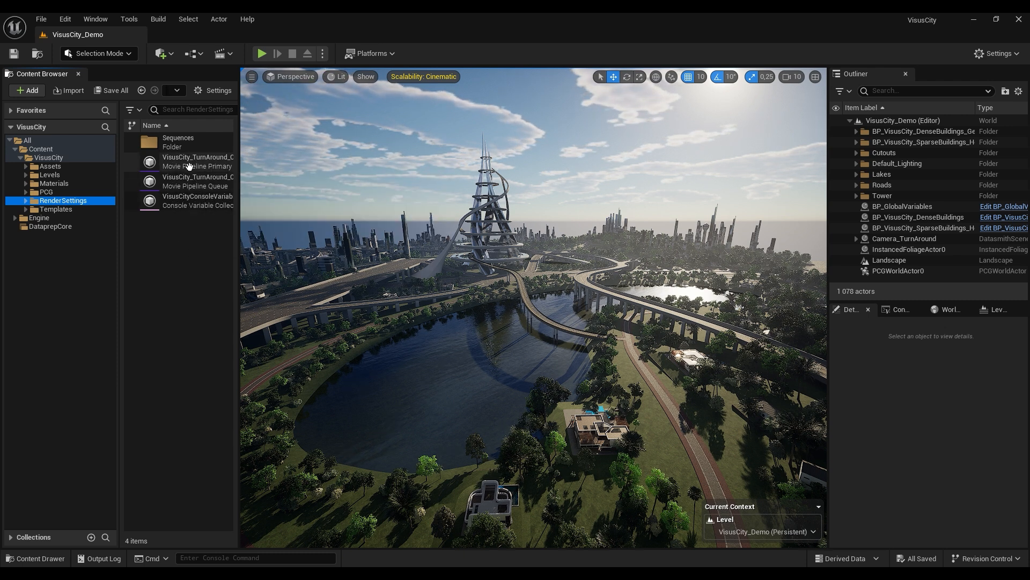
{"action": "left_click", "coordinate": [191, 203]}
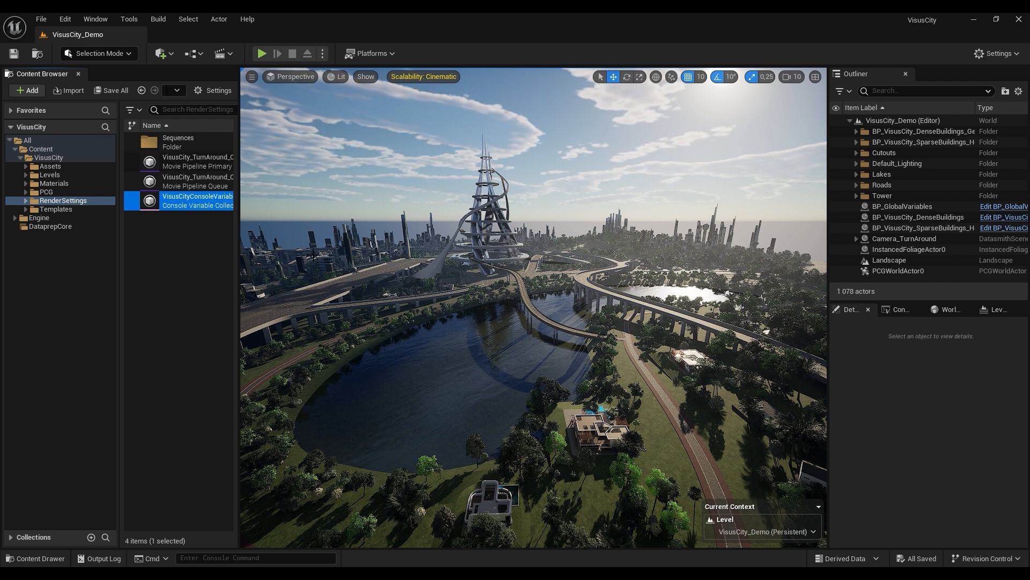
{"action": "double_click", "coordinate": [175, 202]}
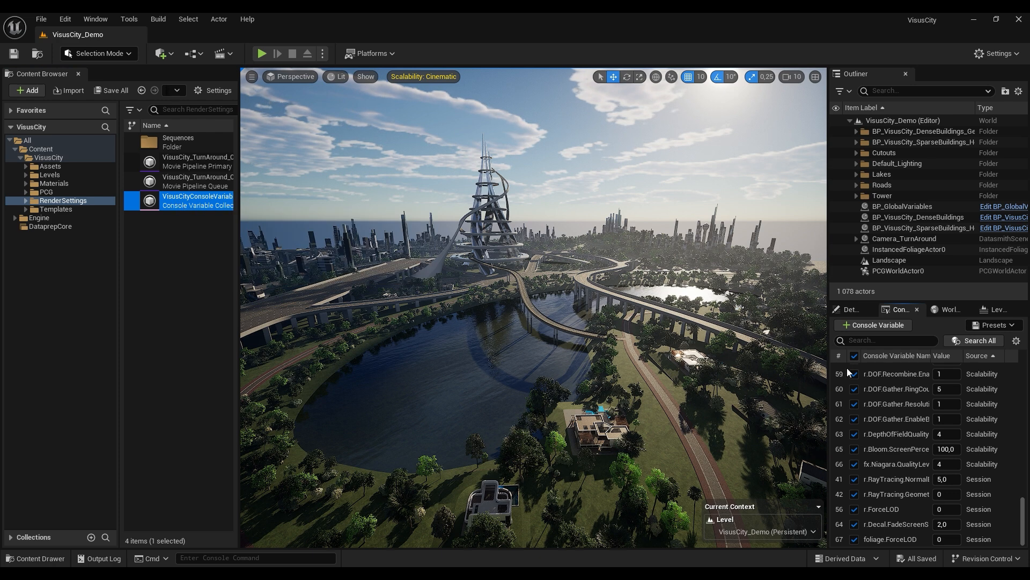
{"action": "right_click_drag", "start_coordinate": [617, 321], "coordinate": [689, 317]}
{"action": "key", "text": "w"}
{"action": "key", "text": "s"}
{"action": "key", "text": "w"}
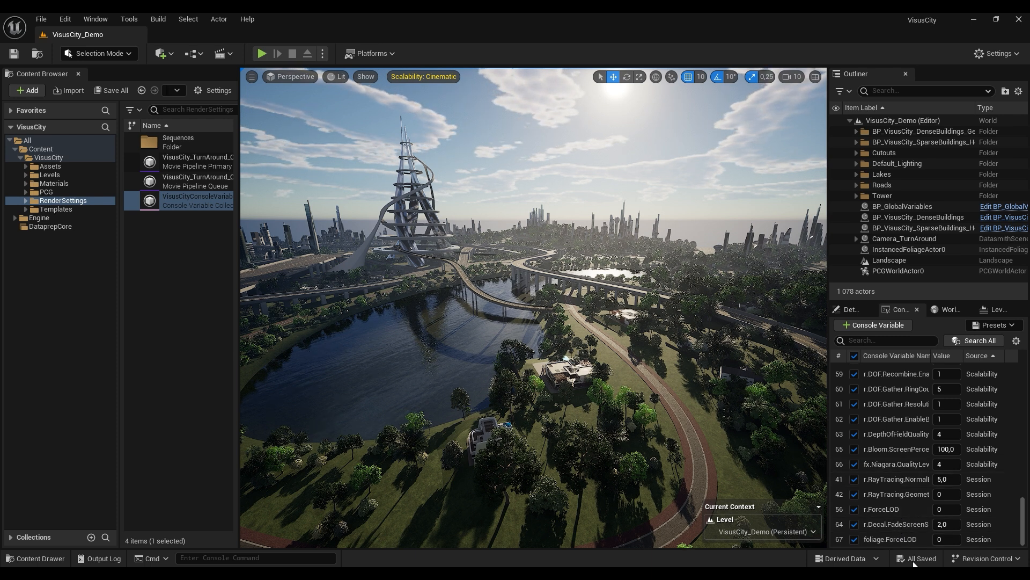
{"action": "right_click_drag", "start_coordinate": [534, 307], "coordinate": [545, 284]}
{"action": "key", "text": "w"}
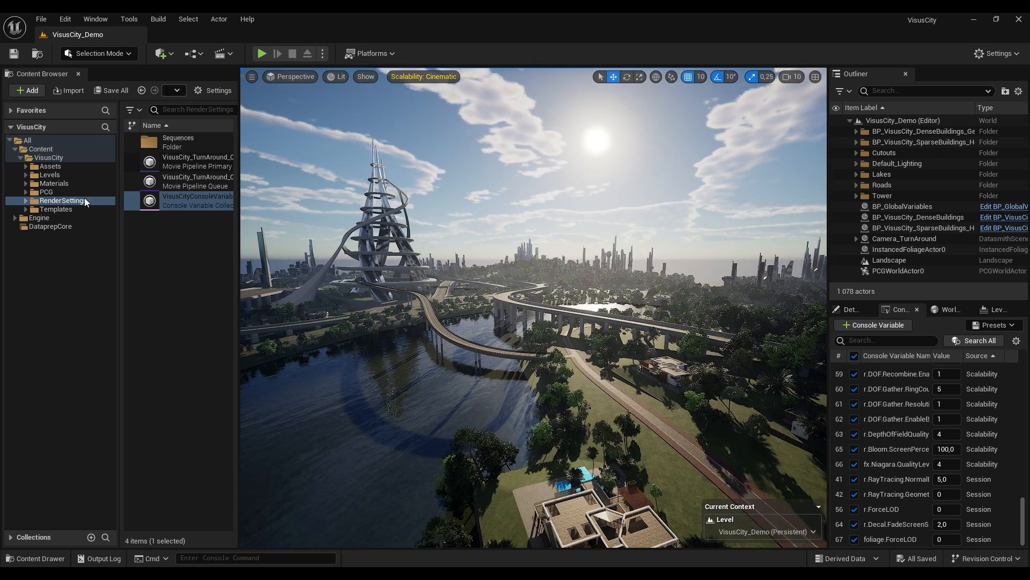
Open the Templates folder, select the BP_VisusCity blueprint and widen the Content Browser so more of the asset names fit.
{"action": "left_click", "coordinate": [58, 209]}
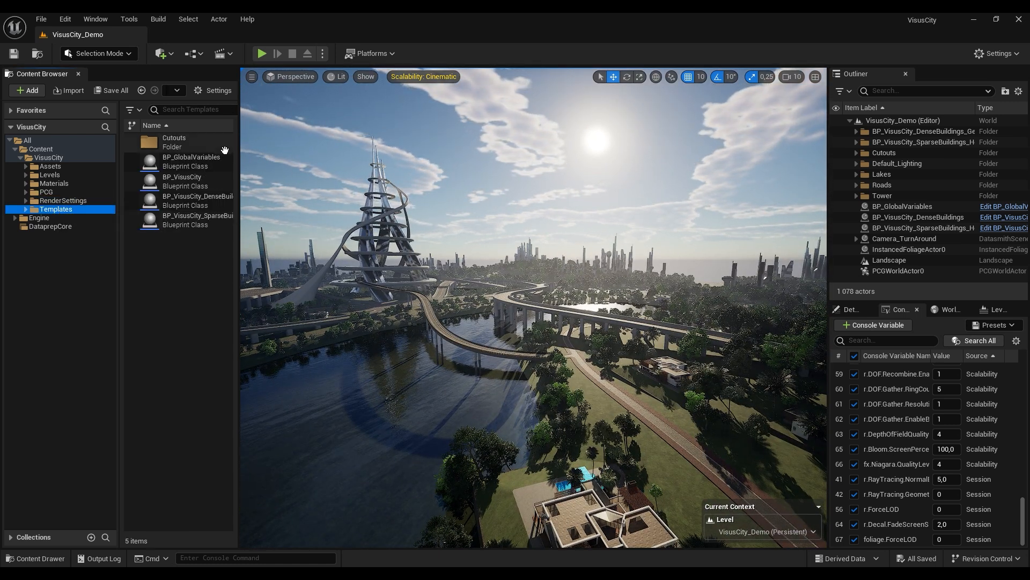
{"action": "key", "text": "e"}
{"action": "right_click_drag", "start_coordinate": [533, 307], "coordinate": [541, 306]}
{"action": "key", "text": "e"}
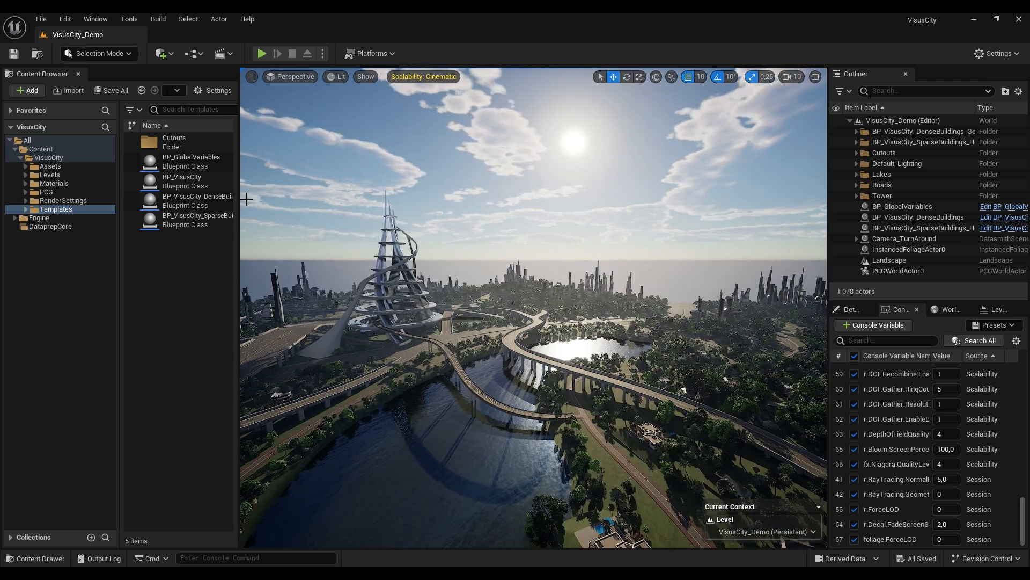
{"action": "left_click", "coordinate": [185, 181]}
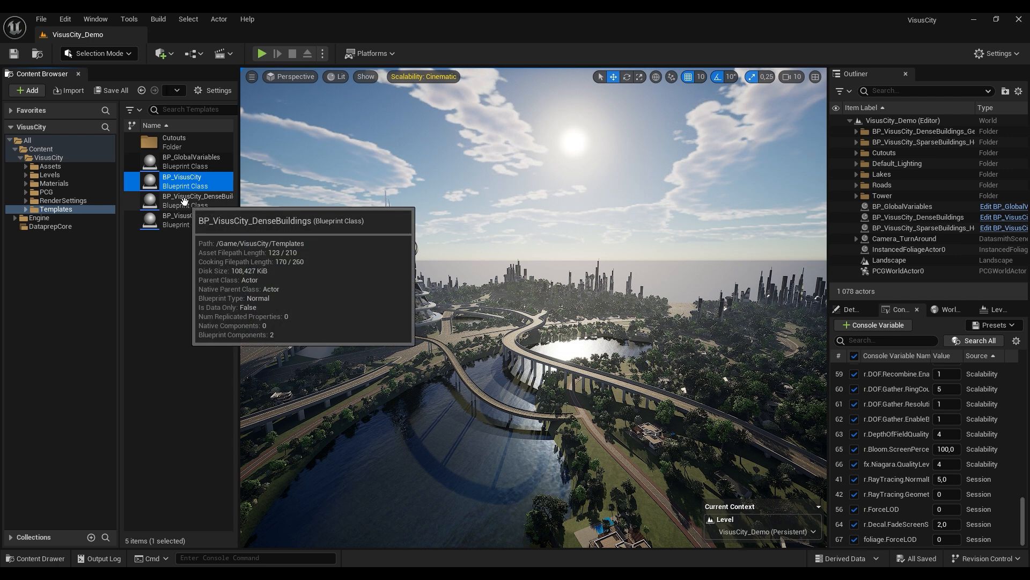
{"action": "left_click_drag", "start_coordinate": [239, 234], "coordinate": [251, 234]}
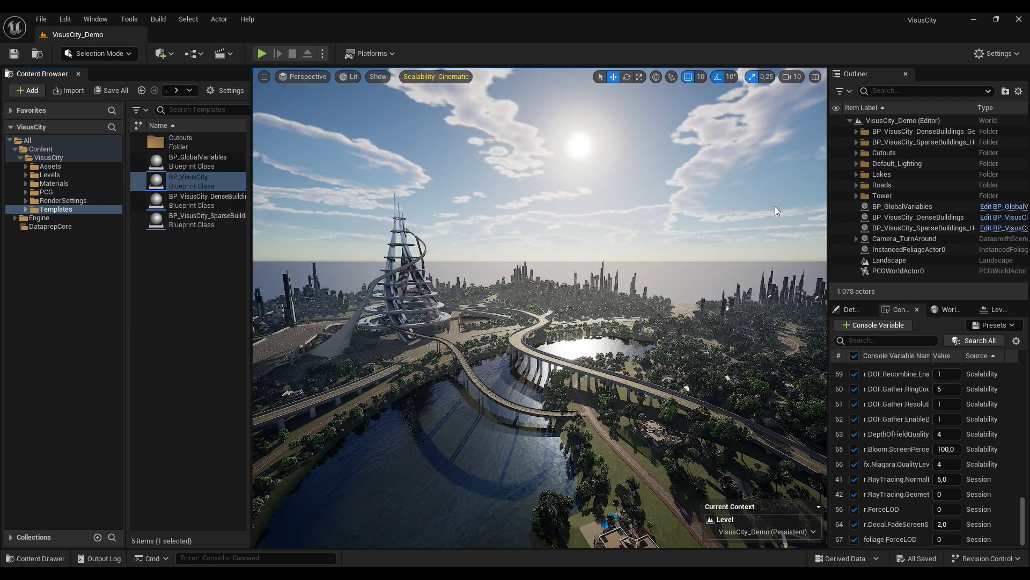
Leave game view and frame the BP_VisusCity_DenseBuildings actor in the viewport.
{"action": "right_click_drag", "start_coordinate": [542, 210], "coordinate": [549, 218]}
{"action": "key", "text": "g"}
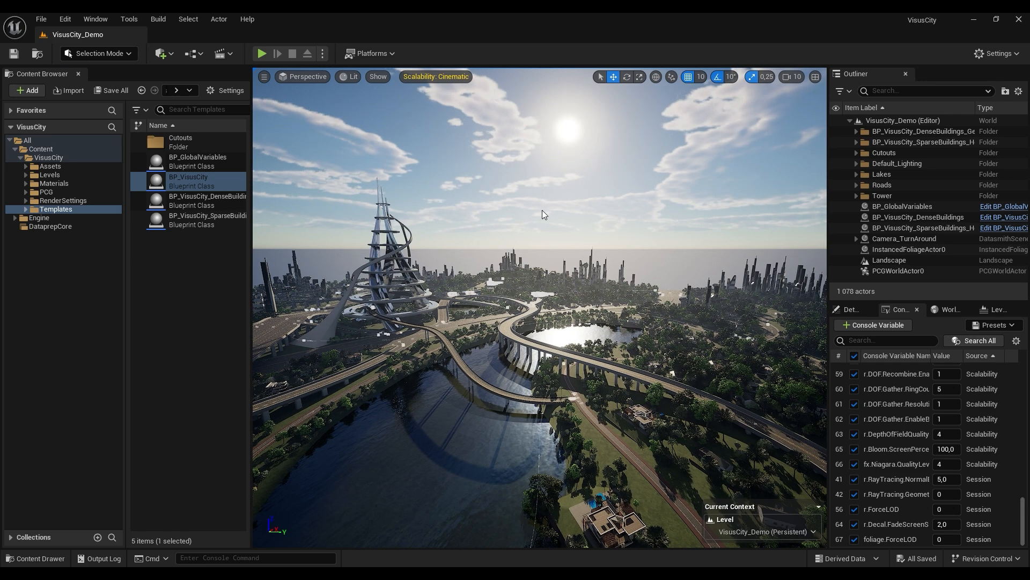
{"action": "left_click", "coordinate": [913, 218]}
{"action": "key", "text": "f"}
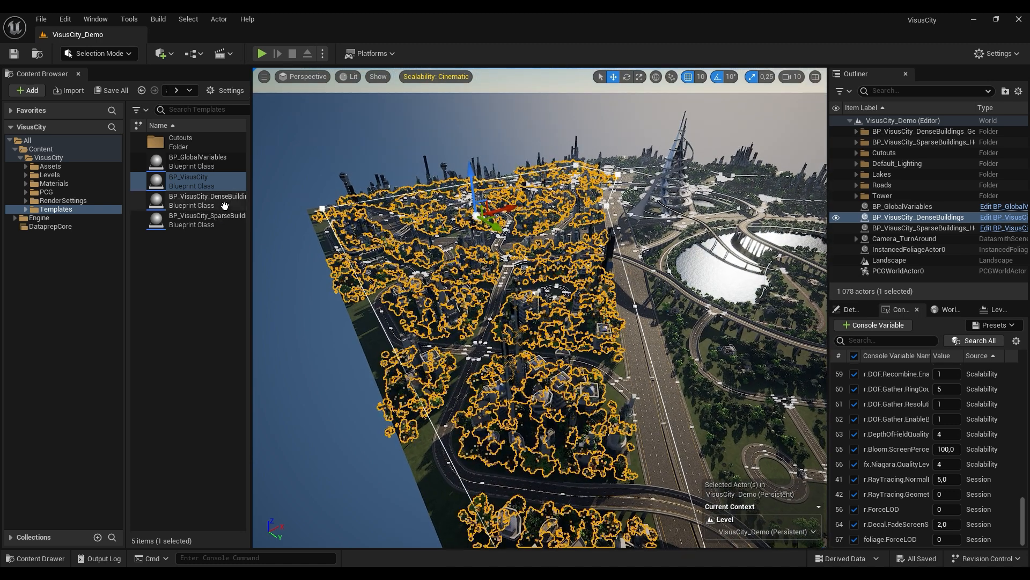
{"action": "mouse_move", "coordinate": [205, 179]}
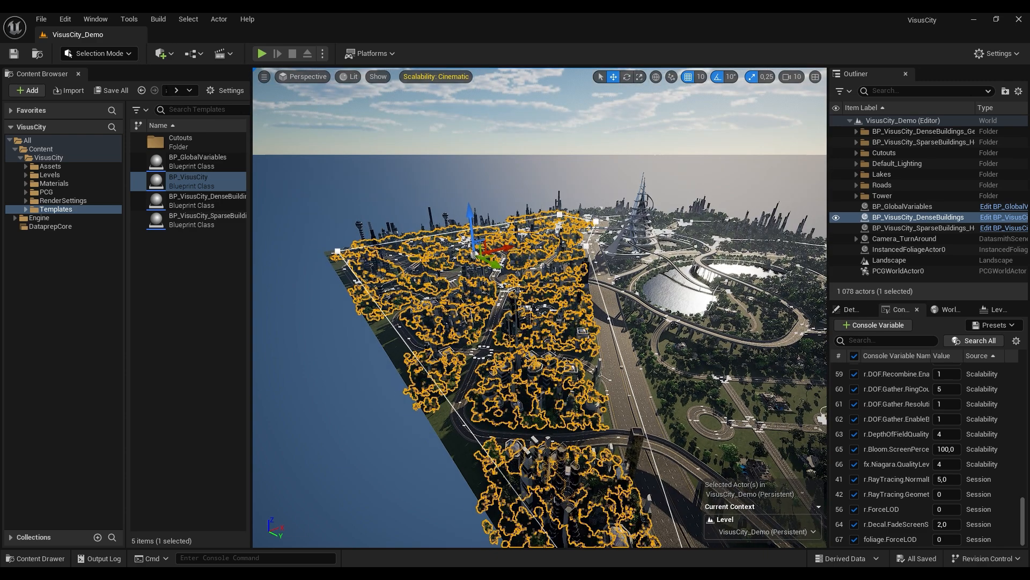
Select the BP_VisusCity_SparseBuildings_Houses actor and examine the area it covers, then switch to game view for the overview.
{"action": "left_click", "coordinate": [951, 228]}
{"action": "right_click_drag", "start_coordinate": [591, 305], "coordinate": [630, 295]}
{"action": "key", "text": "w"}
{"action": "key", "text": "d"}
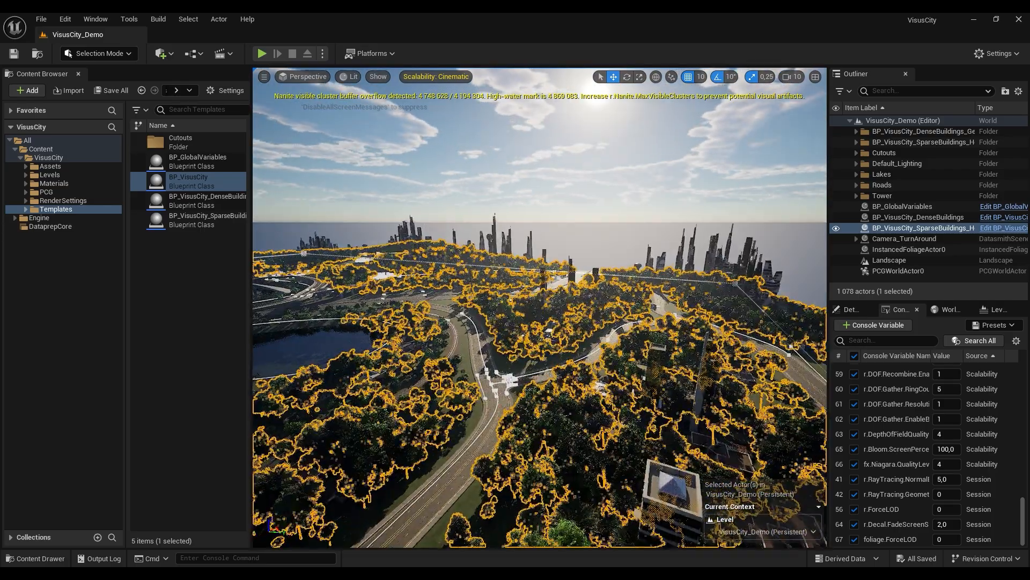
{"action": "right_click_drag", "start_coordinate": [630, 295], "coordinate": [574, 286]}
{"action": "key", "text": "a"}
{"action": "key", "text": "s"}
{"action": "key", "text": "g"}
{"action": "key", "text": "s"}
{"action": "key", "text": "a"}
{"action": "key", "text": "w"}
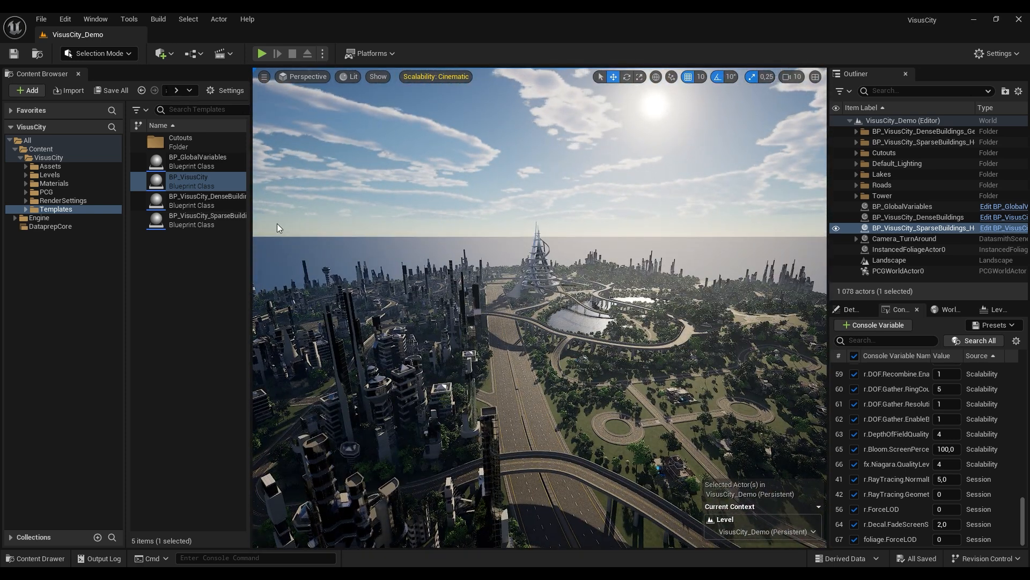
Select the BP_GlobalVariables blueprint and its actor in the level, and show the actor's details with Spawn Road Lines.
{"action": "left_click", "coordinate": [188, 161]}
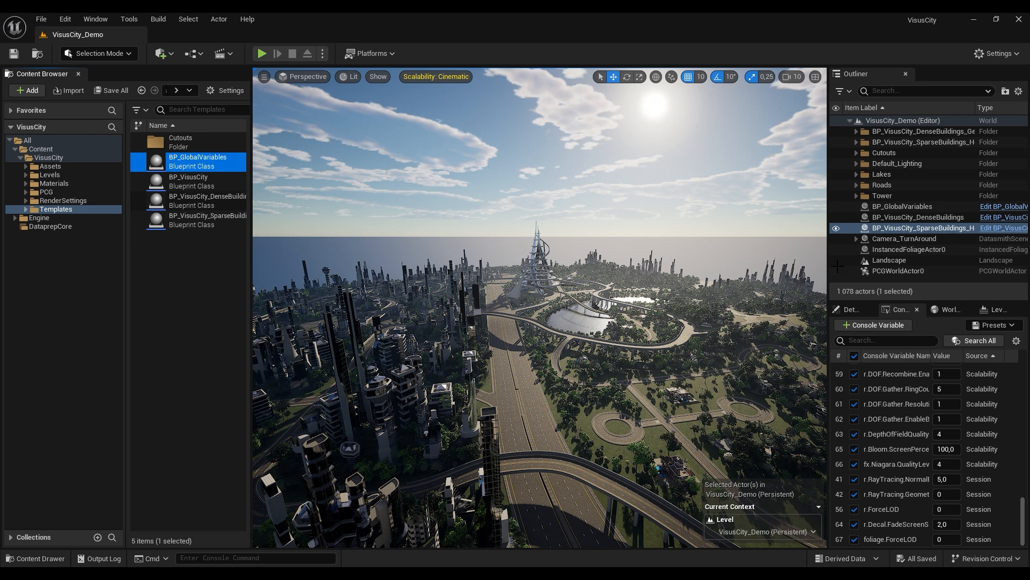
{"action": "left_click", "coordinate": [900, 208]}
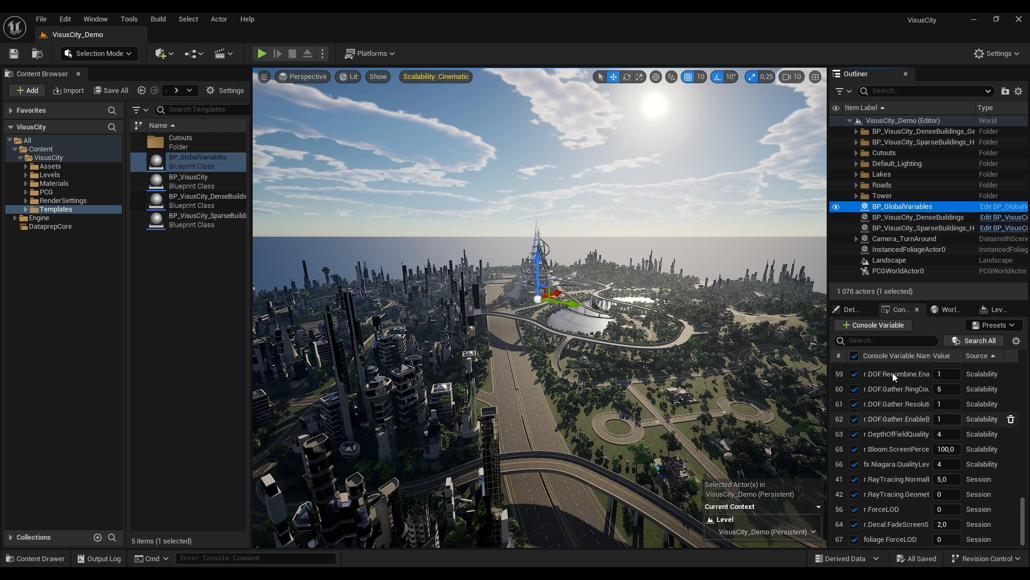
{"action": "left_click", "coordinate": [850, 309]}
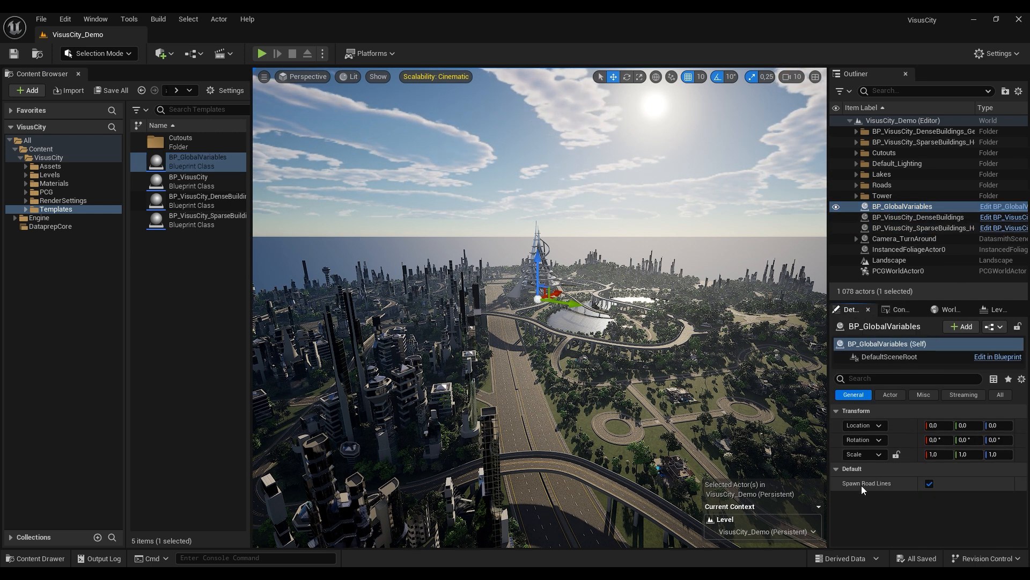
Examine the road lines along the highway and at the nearby junctions in the viewport.
{"action": "key", "text": "w"}
{"action": "right_click_drag", "start_coordinate": [558, 416], "coordinate": [539, 456]}
{"action": "scroll", "coordinate": [536, 443], "scroll_direction": "down", "scroll_amount": 1}
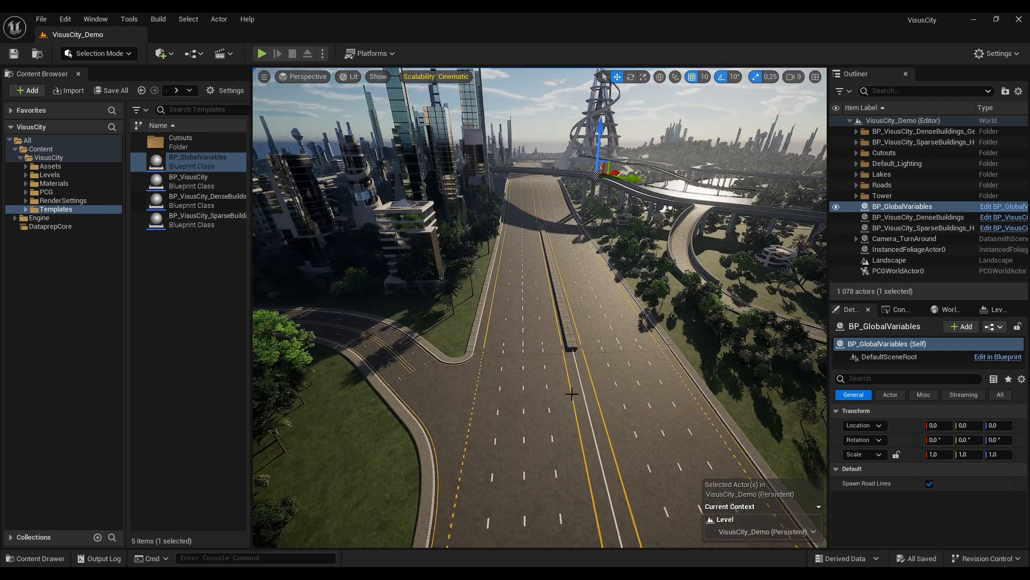
{"action": "key", "text": "s"}
{"action": "mouse_move", "coordinate": [540, 456]}
{"action": "right_mouse_down"}
{"action": "mouse_move", "coordinate": [564, 454]}
{"action": "mouse_move", "coordinate": [551, 456]}
{"action": "right_mouse_up"}
{"action": "key", "text": "w"}
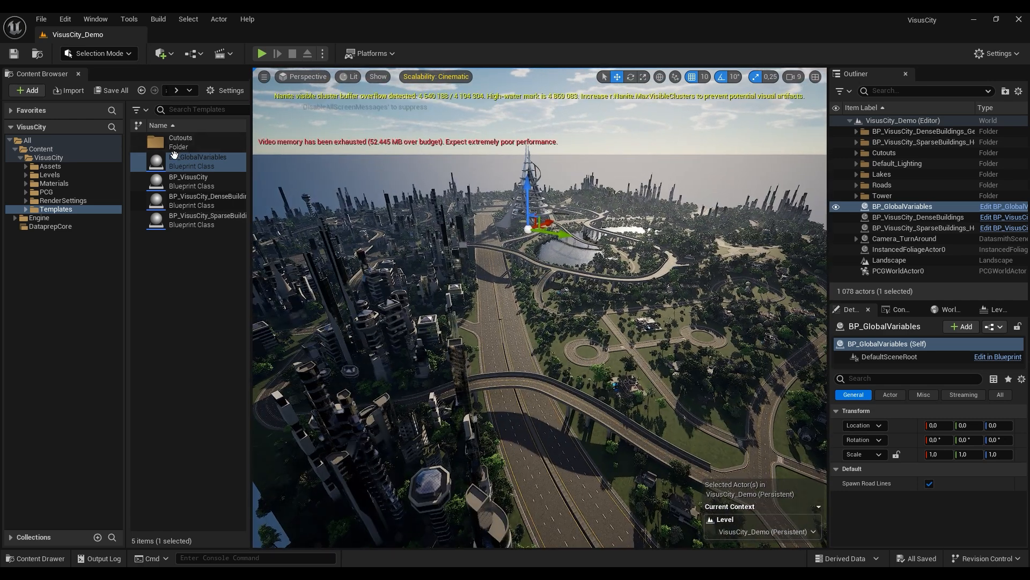
{"action": "key", "text": "d"}
{"action": "right_click_drag", "start_coordinate": [644, 408], "coordinate": [630, 194]}
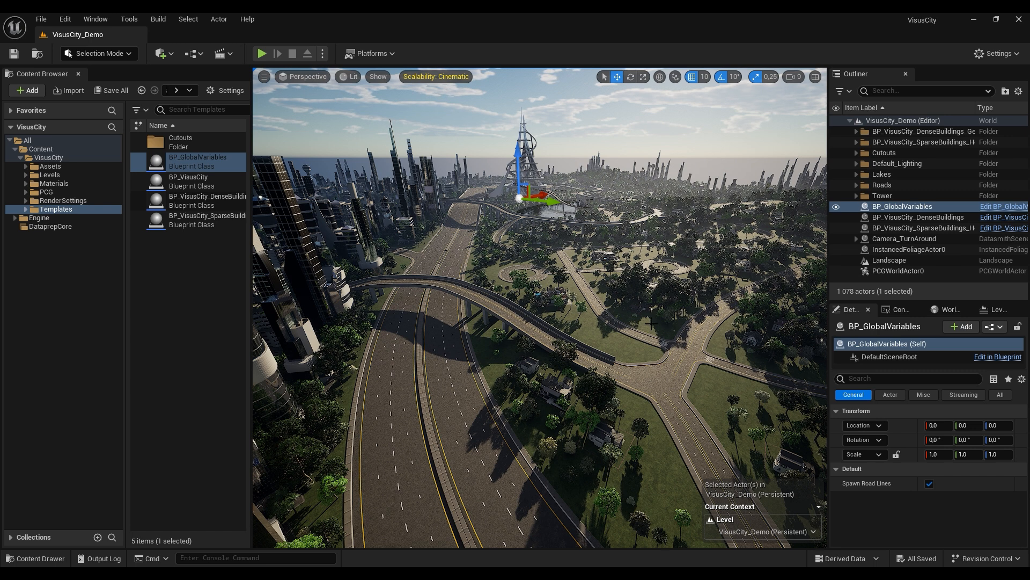
{"action": "left_click", "coordinate": [468, 303]}
{"action": "left_click", "coordinate": [678, 353]}
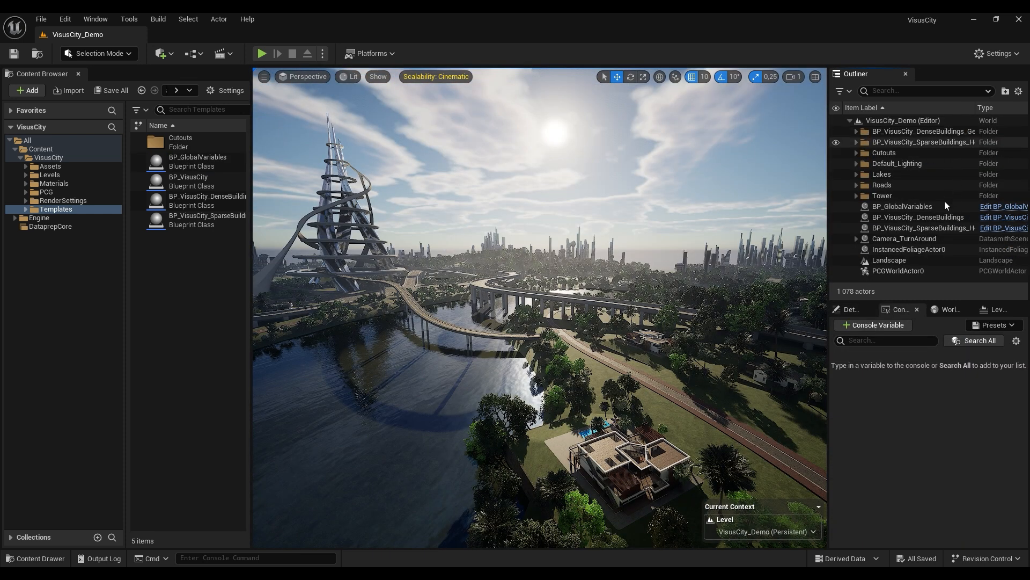
Select the BP_VisusCity_DenseBuildings actor and examine its building area beside the highway from above.
{"action": "left_click", "coordinate": [925, 217]}
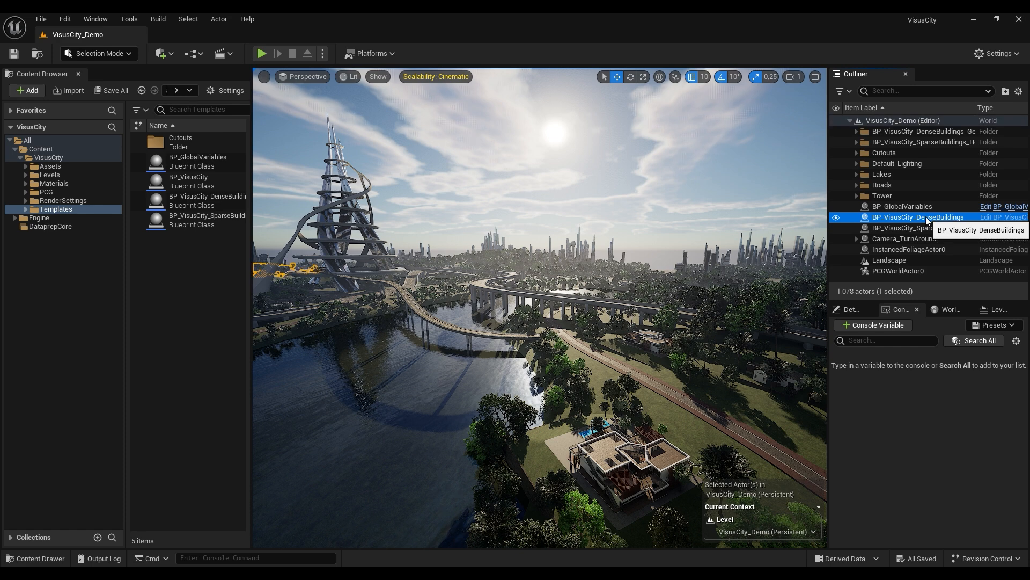
{"action": "right_click_drag", "start_coordinate": [681, 328], "coordinate": [598, 282]}
{"action": "key", "text": "w"}
{"action": "scroll", "coordinate": [539, 308], "scroll_direction": "up", "scroll_amount": 5}
{"action": "key", "text": "s"}
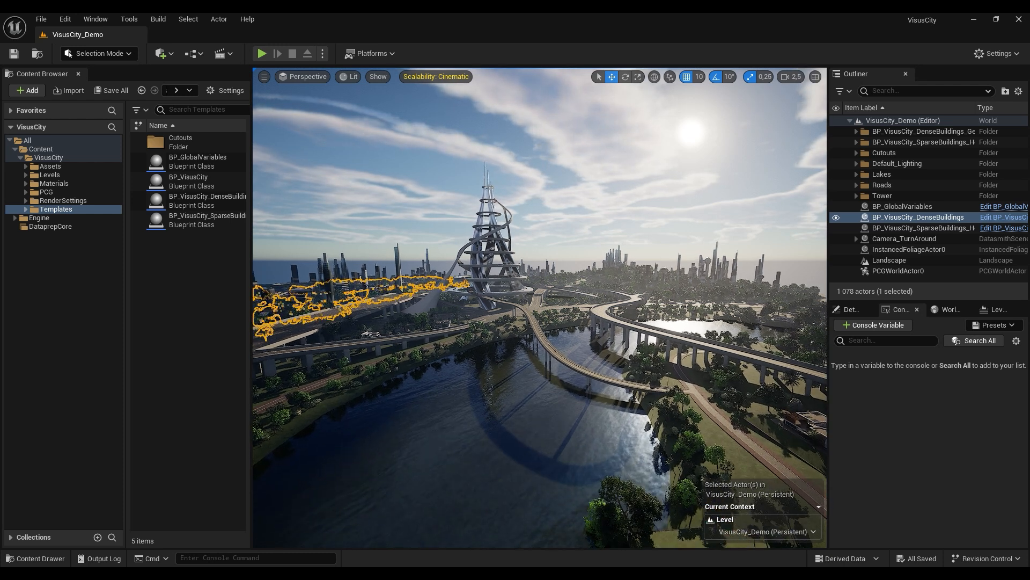
{"action": "right_click_drag", "start_coordinate": [599, 282], "coordinate": [608, 275]}
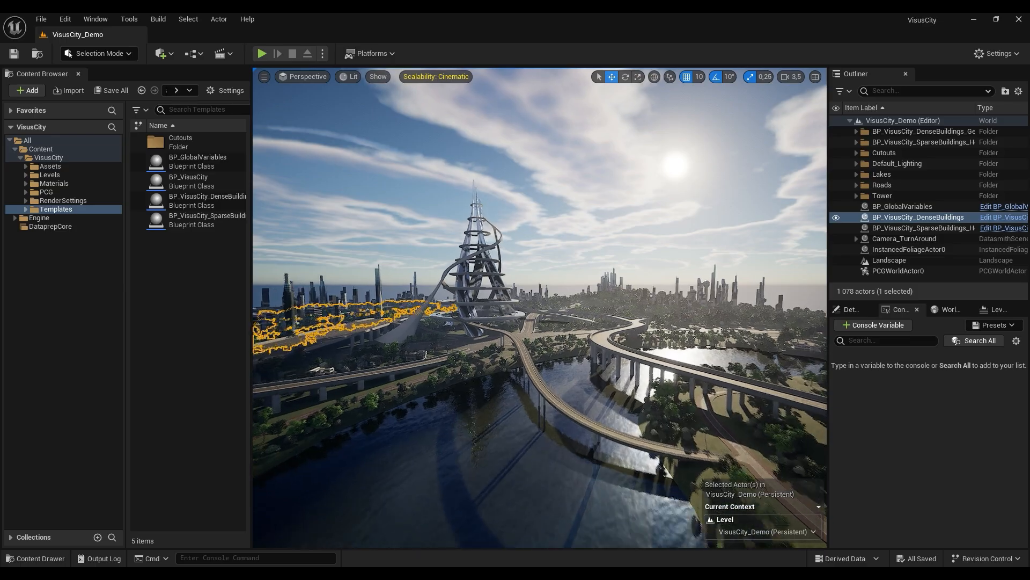
{"action": "scroll", "coordinate": [540, 307], "scroll_direction": "up", "scroll_amount": 4}
{"action": "scroll", "coordinate": [540, 308], "scroll_direction": "up", "scroll_amount": 3}
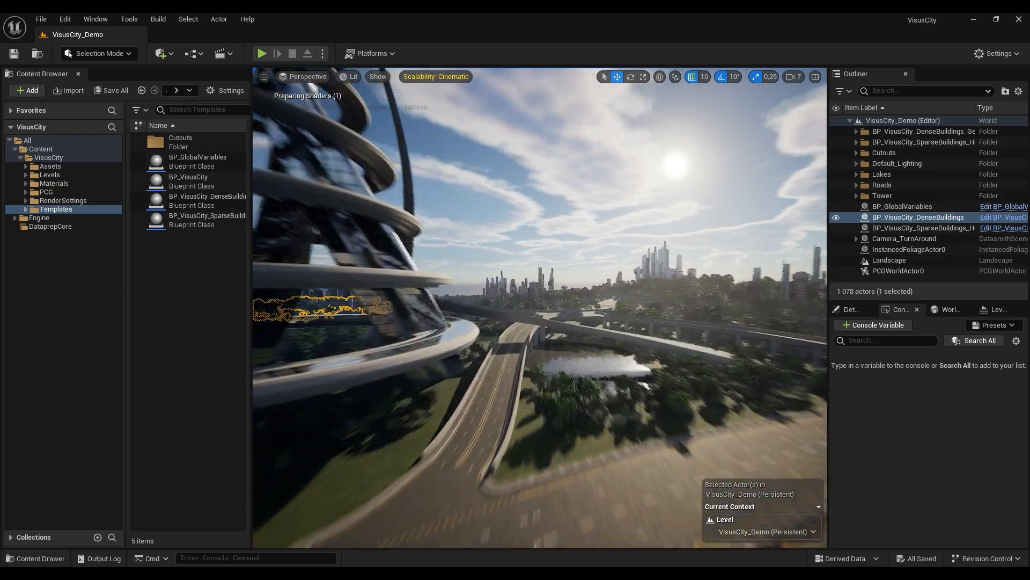
{"action": "right_click_drag", "start_coordinate": [539, 308], "coordinate": [398, 329]}
{"action": "scroll", "coordinate": [540, 307], "scroll_direction": "up", "scroll_amount": 2}
{"action": "scroll", "coordinate": [540, 307], "scroll_direction": "up", "scroll_amount": 1}
{"action": "scroll", "coordinate": [540, 307], "scroll_direction": "up", "scroll_amount": 1}
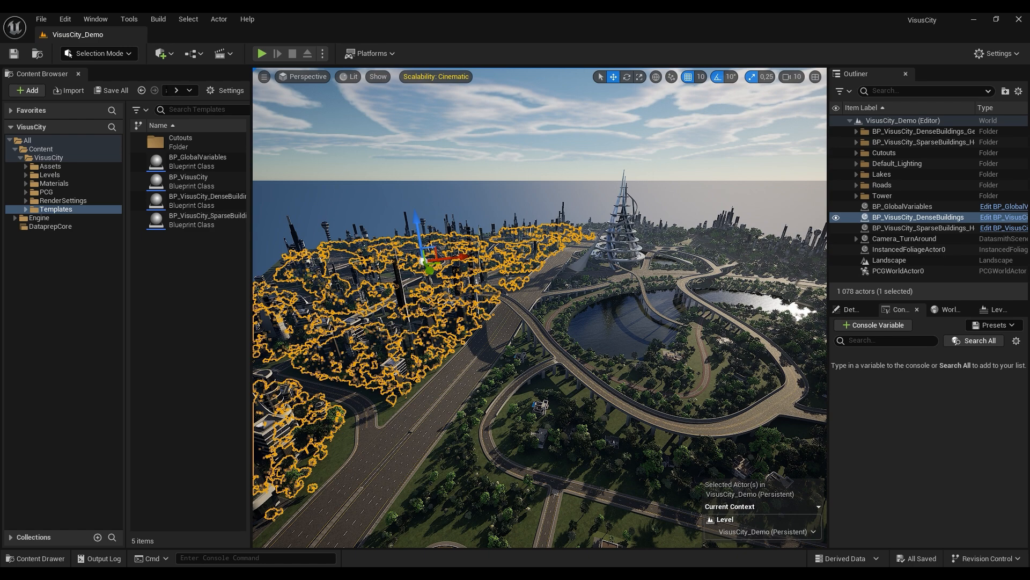
{"action": "key", "text": "w"}
{"action": "right_click_drag", "start_coordinate": [398, 330], "coordinate": [406, 329]}
{"action": "key", "text": "s"}
{"action": "scroll", "coordinate": [405, 329], "scroll_direction": "down", "scroll_amount": 10}
{"action": "key", "text": "w"}
{"action": "scroll", "coordinate": [406, 329], "scroll_direction": "up", "scroll_amount": 4}
{"action": "key", "text": "s"}
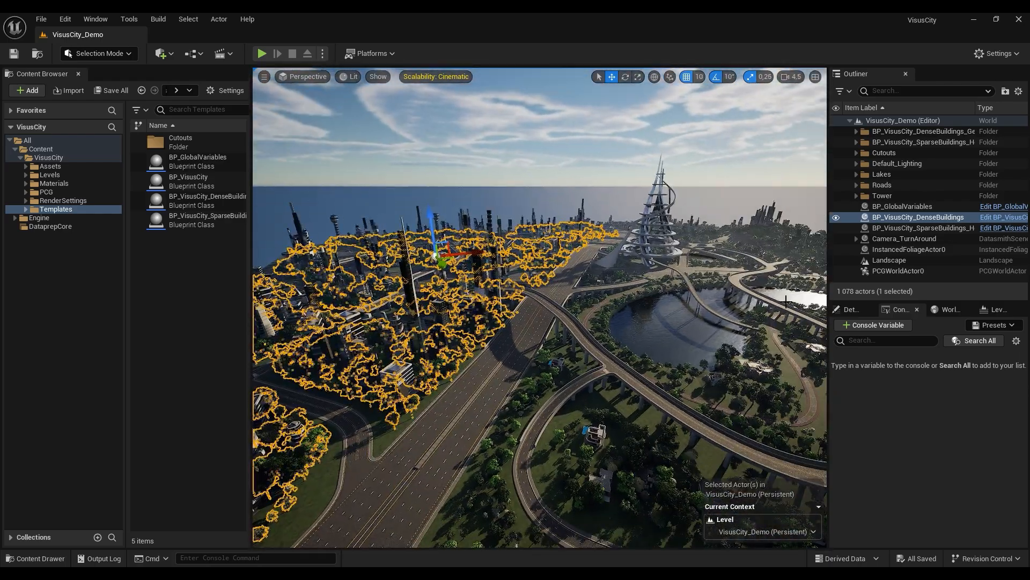
Show the details of the BP_VisusCity_DenseBuildings actor and expand its Visus City All settings.
{"action": "left_click", "coordinate": [850, 310]}
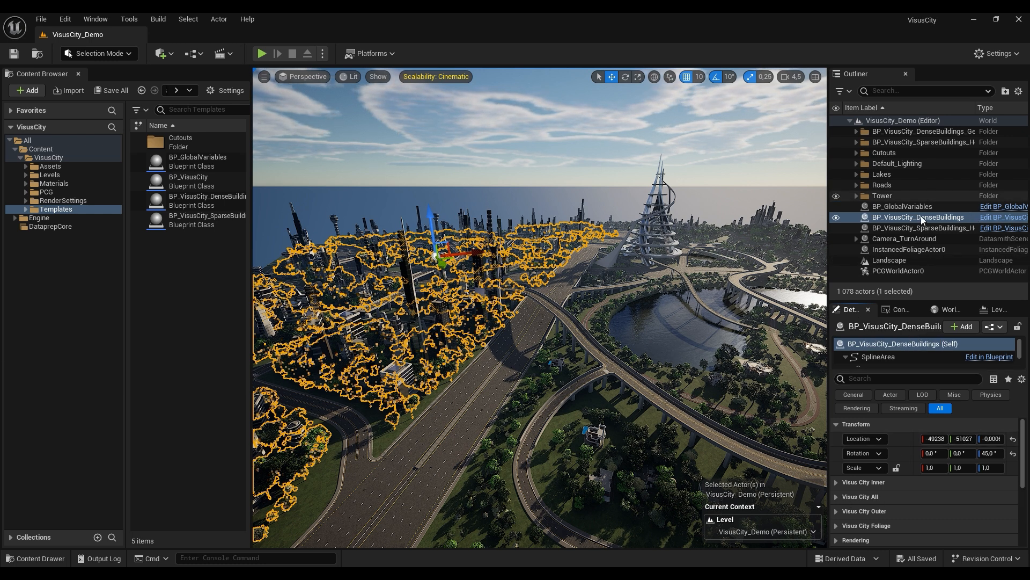
{"action": "left_click", "coordinate": [836, 497]}
{"action": "scroll", "coordinate": [853, 468], "scroll_direction": "down", "scroll_amount": 1}
{"action": "scroll", "coordinate": [853, 468], "scroll_direction": "up", "scroll_amount": 1}
{"action": "left_click", "coordinate": [837, 496]}
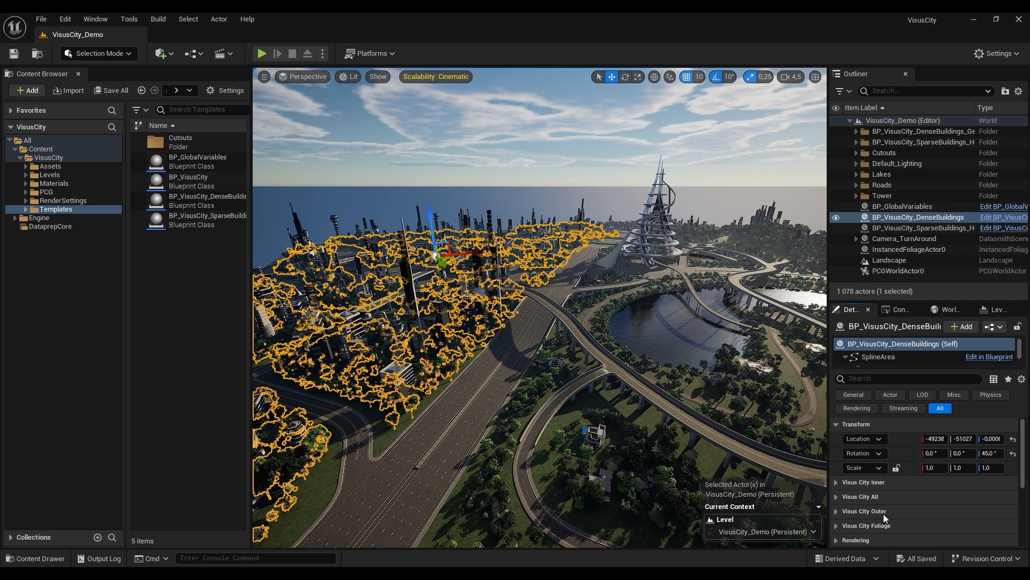
{"action": "left_click", "coordinate": [847, 493]}
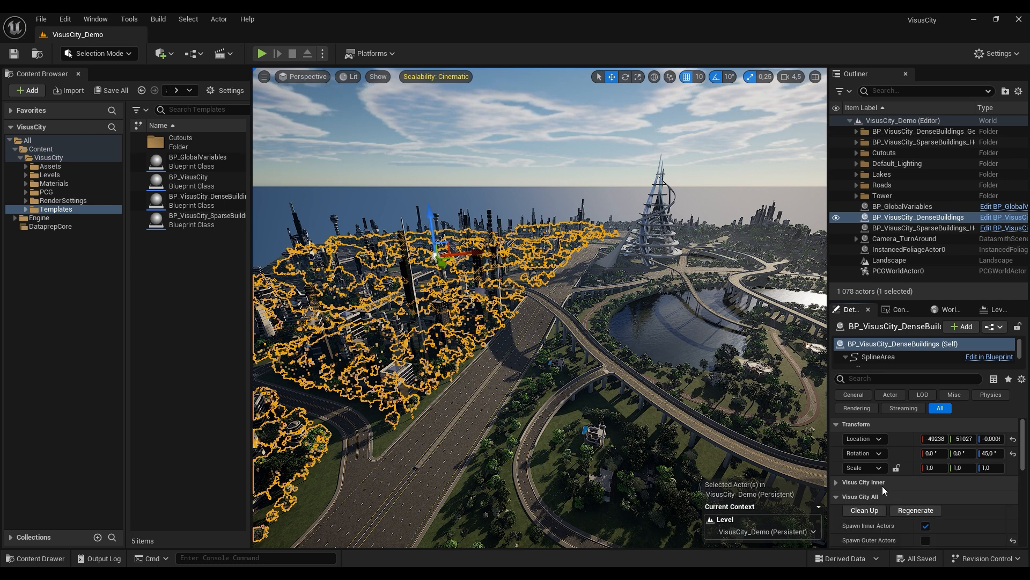
Turn off Spawn Inner Actors and Spawn Foliage for the BP_VisusCity_DenseBuildings actor.
{"action": "scroll", "coordinate": [883, 481], "scroll_direction": "down", "scroll_amount": 1}
{"action": "scroll", "coordinate": [884, 478], "scroll_direction": "down", "scroll_amount": 2}
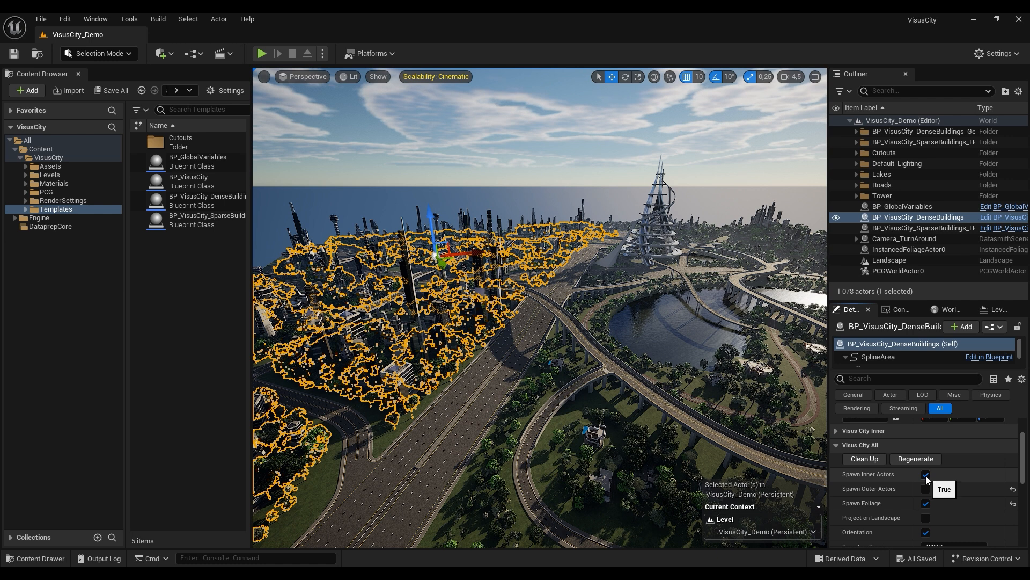
{"action": "left_click", "coordinate": [925, 503]}
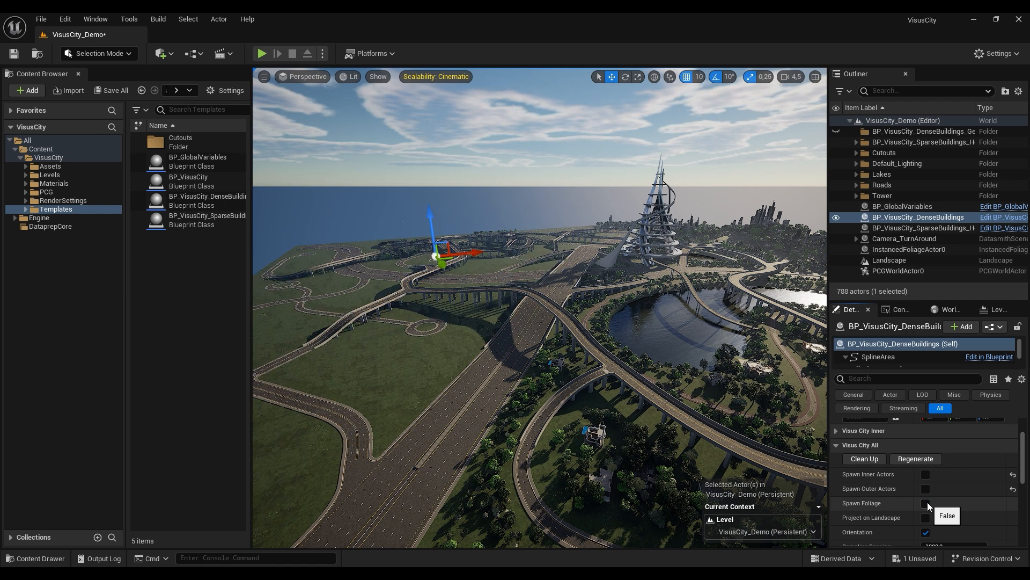
Select the BP_VisusCity_SparseBuildings_Houses actor and turn off its Spawn Inner Actors, Spawn Outer Actors and Spawn Foliage.
{"action": "left_click", "coordinate": [897, 227]}
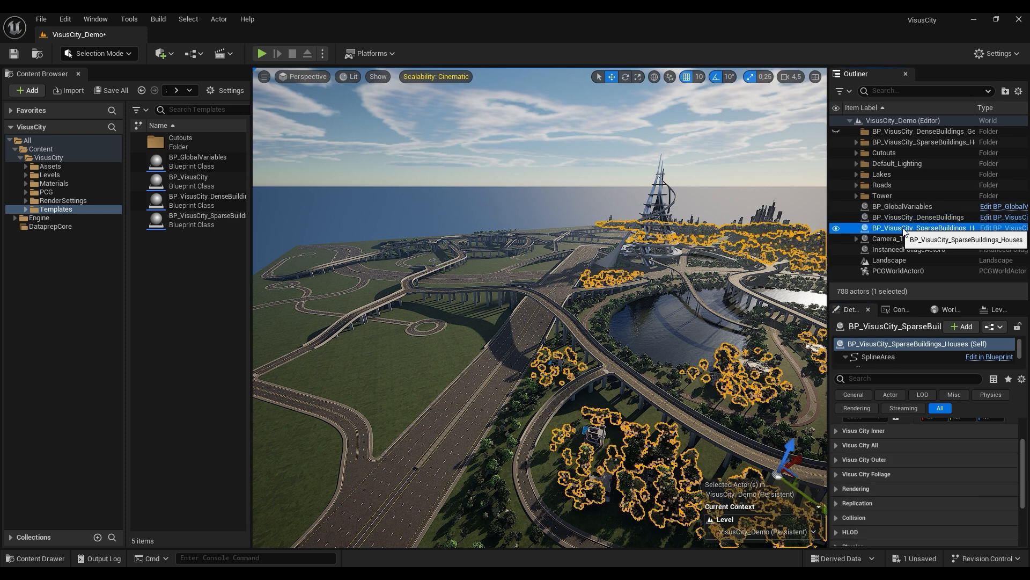
{"action": "left_click", "coordinate": [838, 446]}
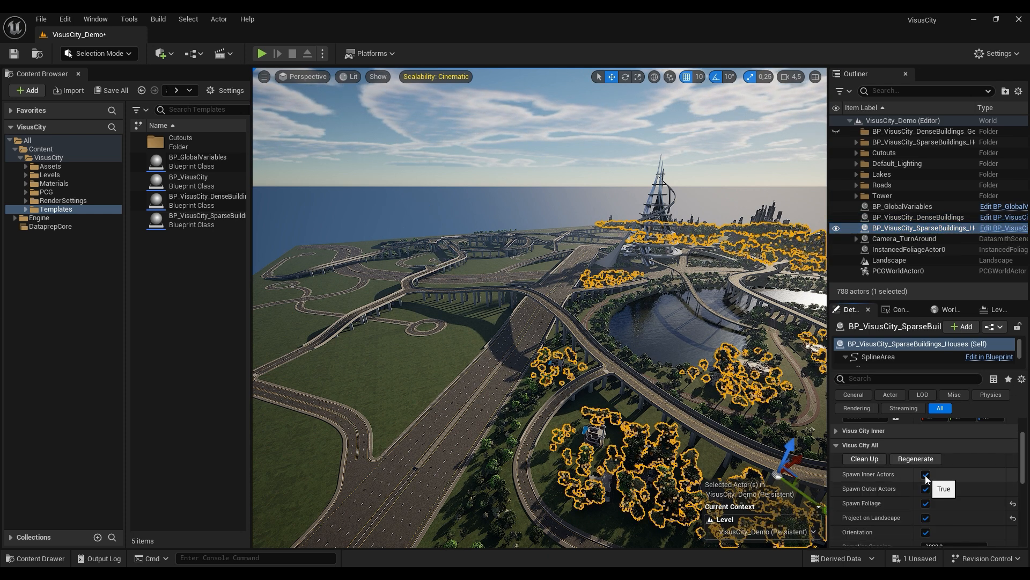
{"action": "left_click", "coordinate": [927, 504]}
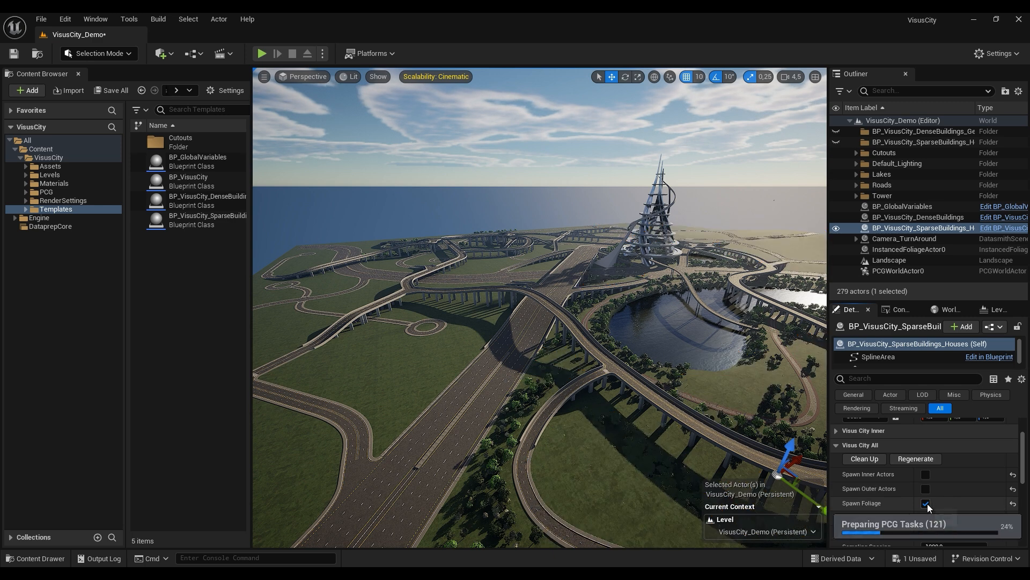
Clear the selection and examine the roads, lakes and tower without the generated buildings.
{"action": "right_click_drag", "start_coordinate": [652, 373], "coordinate": [725, 416]}
{"action": "key", "text": "s"}
{"action": "right_click_drag", "start_coordinate": [671, 322], "coordinate": [617, 317]}
{"action": "key", "text": "Escape"}
{"action": "key", "text": "s"}
{"action": "key", "text": "w"}
{"action": "key", "text": "w"}
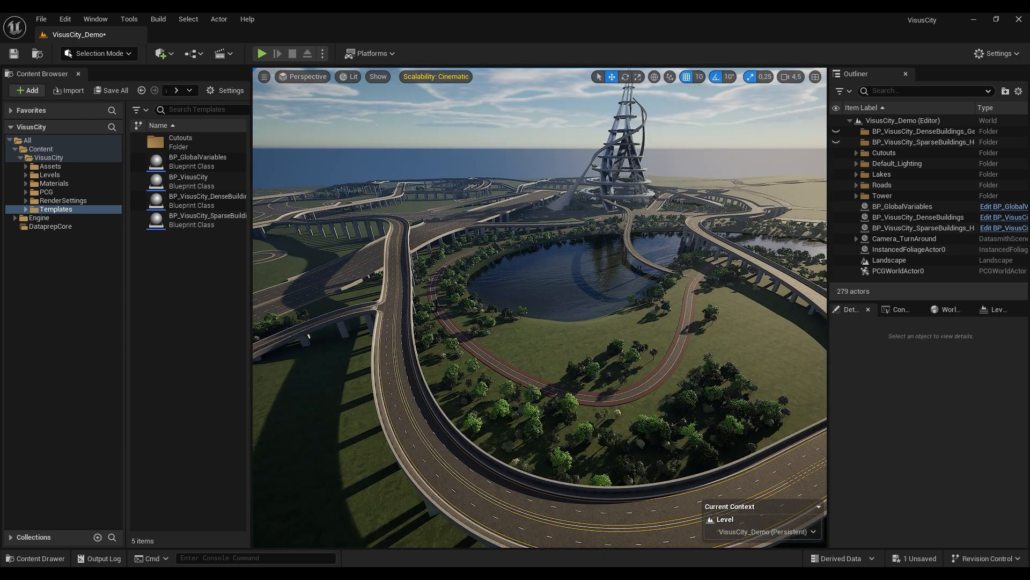
{"action": "key", "text": "e"}
{"action": "right_click_drag", "start_coordinate": [487, 297], "coordinate": [518, 296]}
{"action": "key", "text": "d"}
{"action": "key", "text": "a"}
Raise the viewport camera speed to 5.5 and save the VisusCity_Demo level.
{"action": "scroll", "coordinate": [475, 287], "scroll_direction": "up", "scroll_amount": 1}
{"action": "scroll", "coordinate": [445, 290], "scroll_direction": "up", "scroll_amount": 1}
{"action": "key", "text": "ctrl+s"}
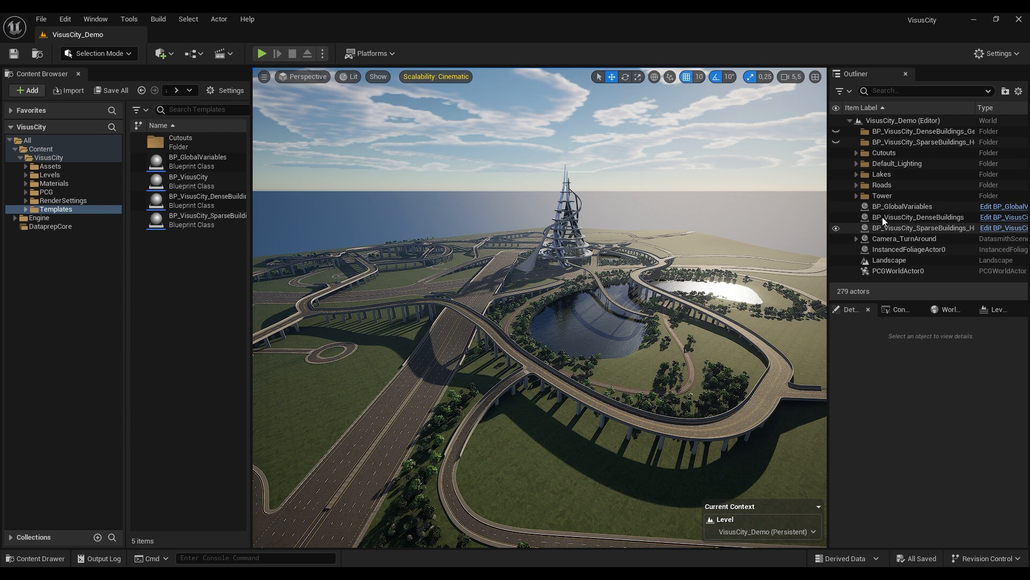
Select the generated folder of BP_VisusCity_DenseBuildings and look over the cleared road layout.
{"action": "left_click", "coordinate": [879, 131]}
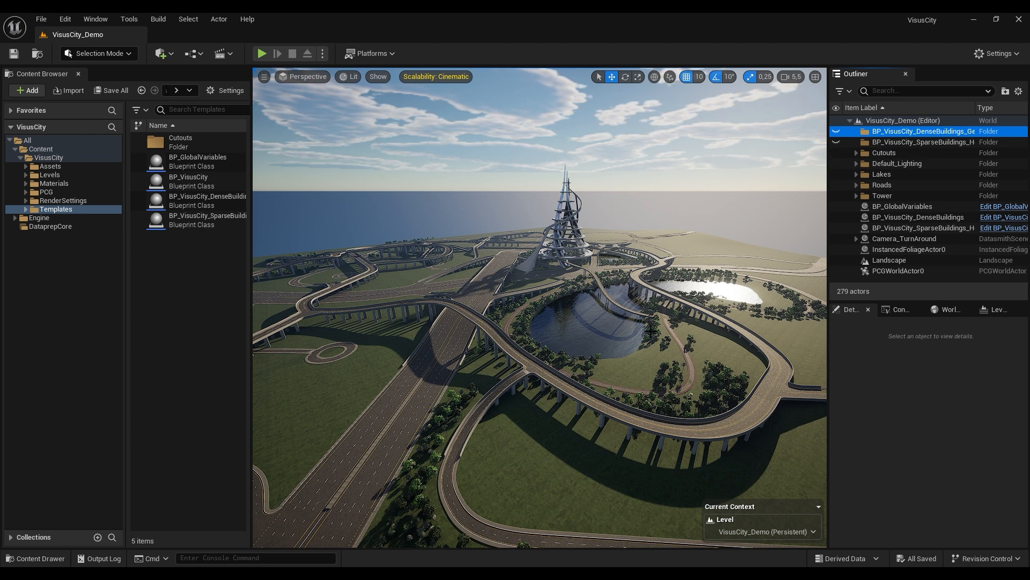
{"action": "right_click_drag", "start_coordinate": [616, 362], "coordinate": [594, 344]}
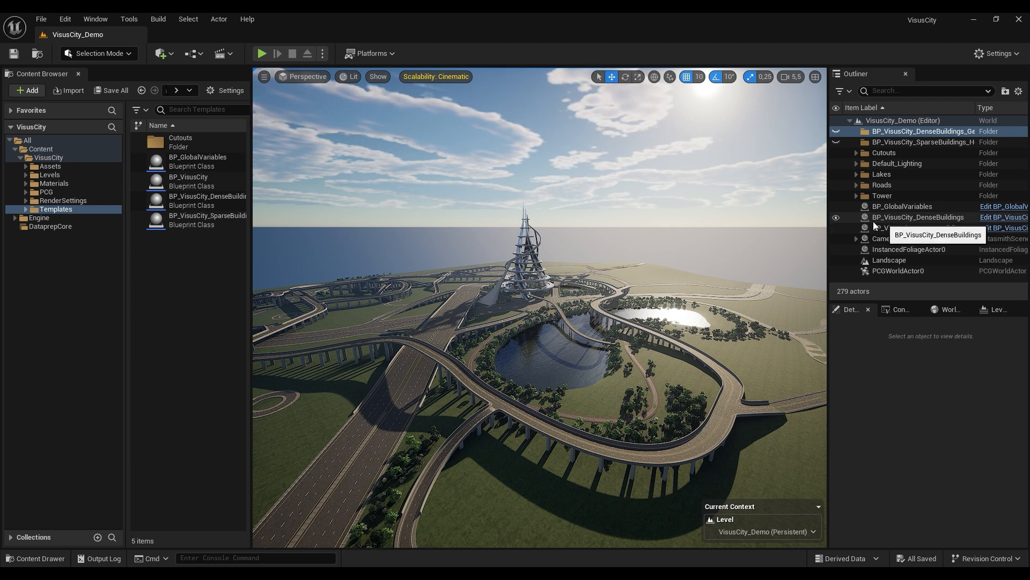
{"action": "right_click_drag", "start_coordinate": [670, 373], "coordinate": [661, 394]}
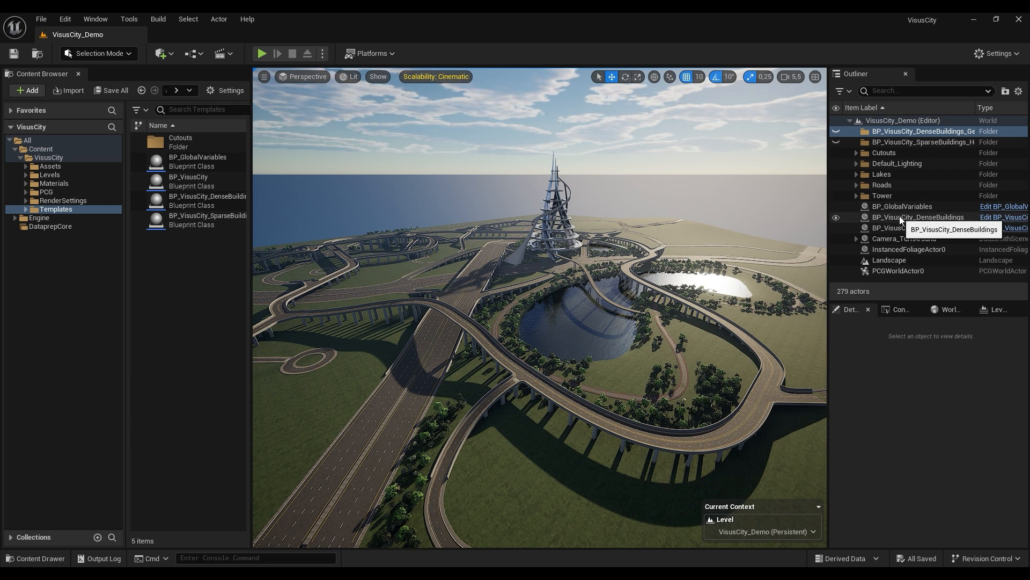
{"action": "right_click_drag", "start_coordinate": [637, 317], "coordinate": [648, 325]}
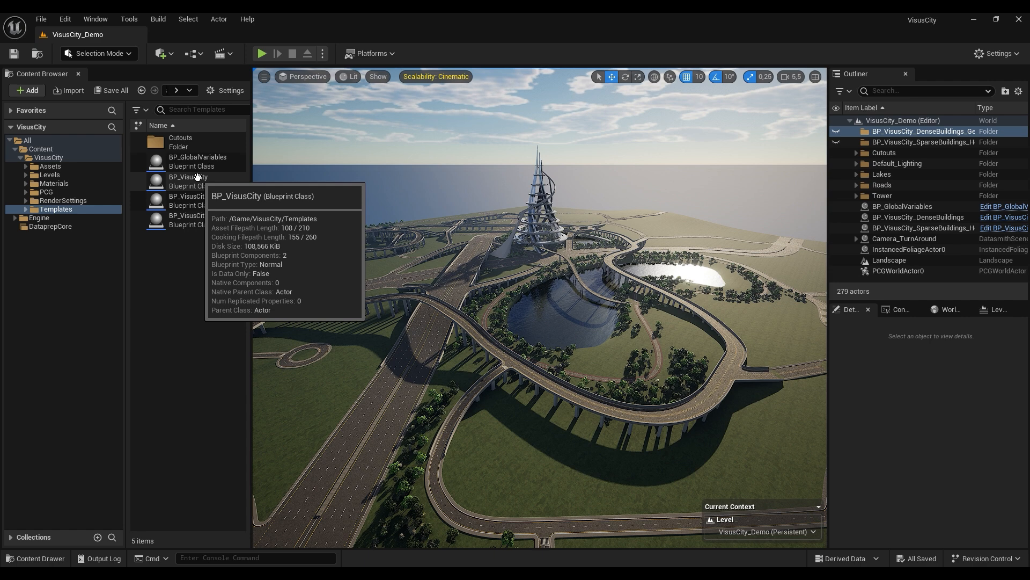
{"action": "mouse_move", "coordinate": [669, 203]}
{"action": "right_mouse_down"}
{"action": "mouse_move", "coordinate": [680, 204]}
{"action": "mouse_move", "coordinate": [636, 204]}
{"action": "mouse_move", "coordinate": [669, 203]}
{"action": "right_mouse_up"}
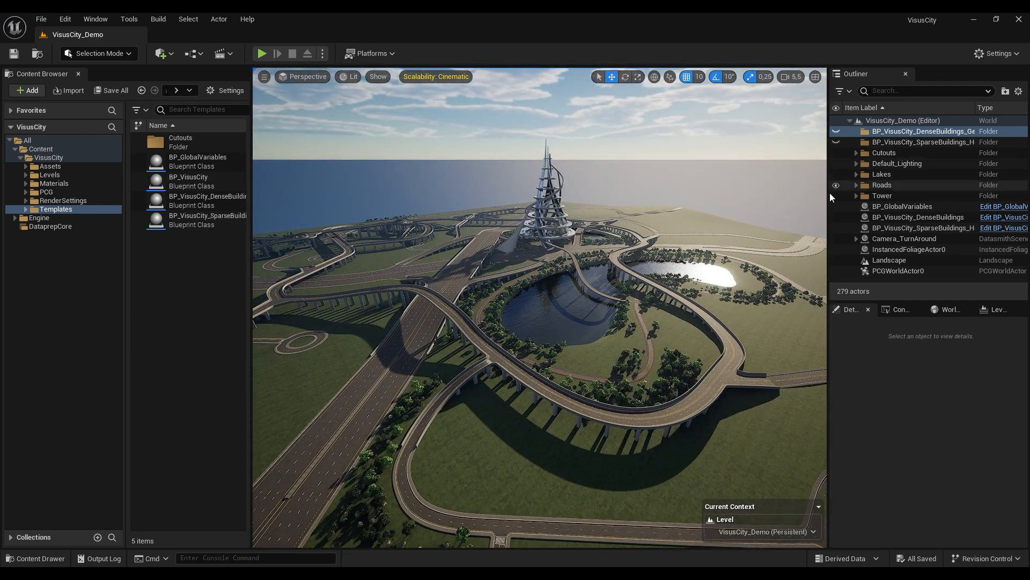
Show the BP_GlobalVariables actor's Spawn Road Lines setting and select its blueprint in the Templates folder.
{"action": "left_click", "coordinate": [901, 210]}
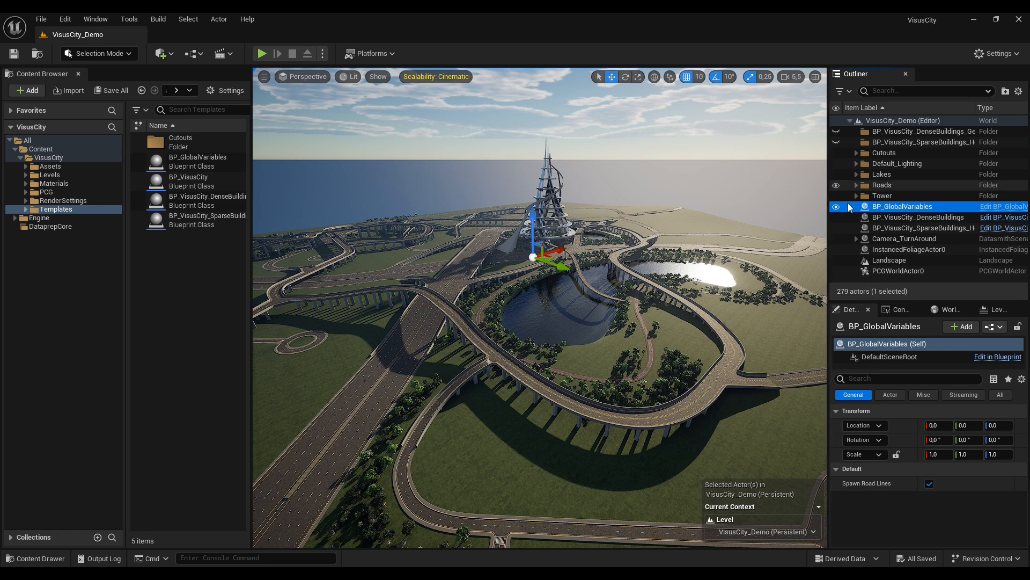
{"action": "right_click_drag", "start_coordinate": [488, 361], "coordinate": [456, 403]}
{"action": "right_click_drag", "start_coordinate": [533, 292], "coordinate": [517, 289]}
{"action": "right_click_drag", "start_coordinate": [602, 328], "coordinate": [644, 285]}
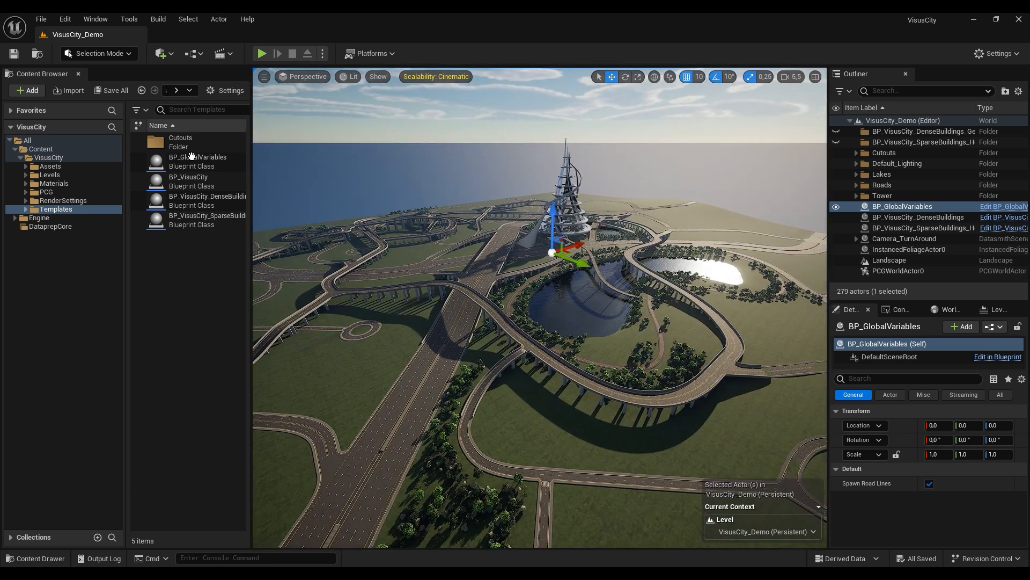
{"action": "mouse_move", "coordinate": [183, 159]}
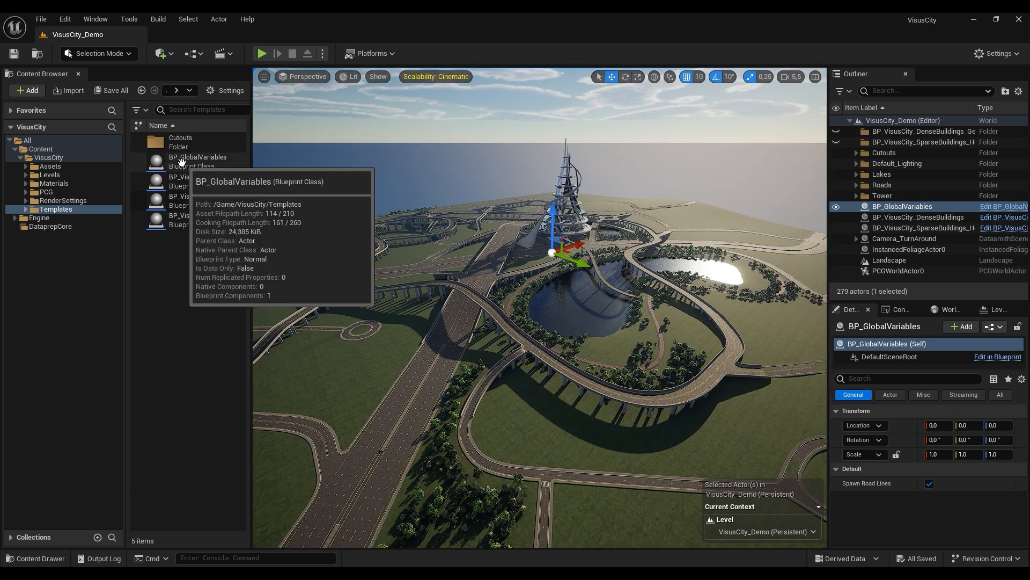
{"action": "left_click", "coordinate": [181, 162]}
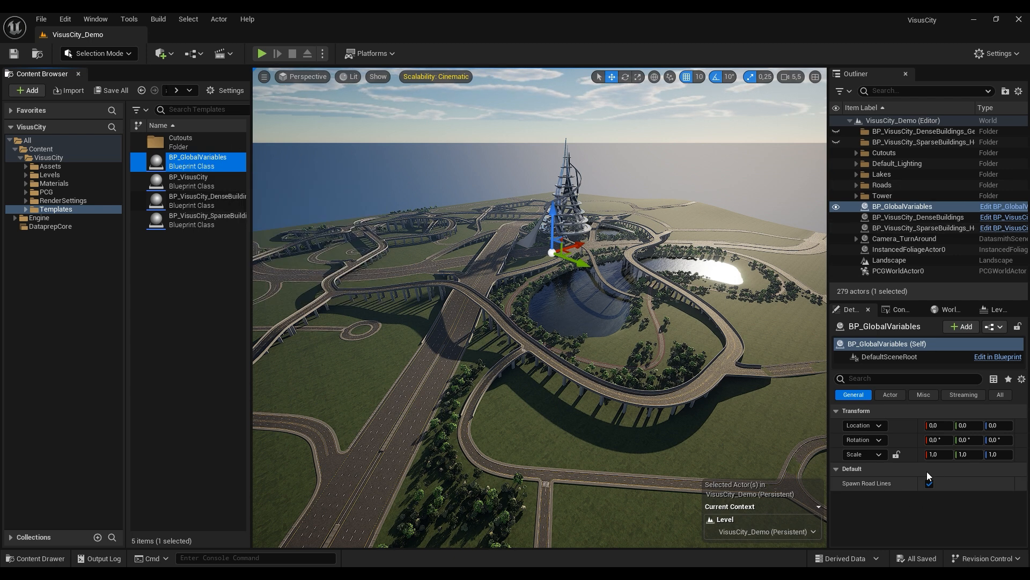
{"action": "mouse_move", "coordinate": [620, 263]}
{"action": "right_mouse_down"}
{"action": "mouse_move", "coordinate": [622, 254]}
{"action": "mouse_move", "coordinate": [620, 263]}
{"action": "right_mouse_up"}
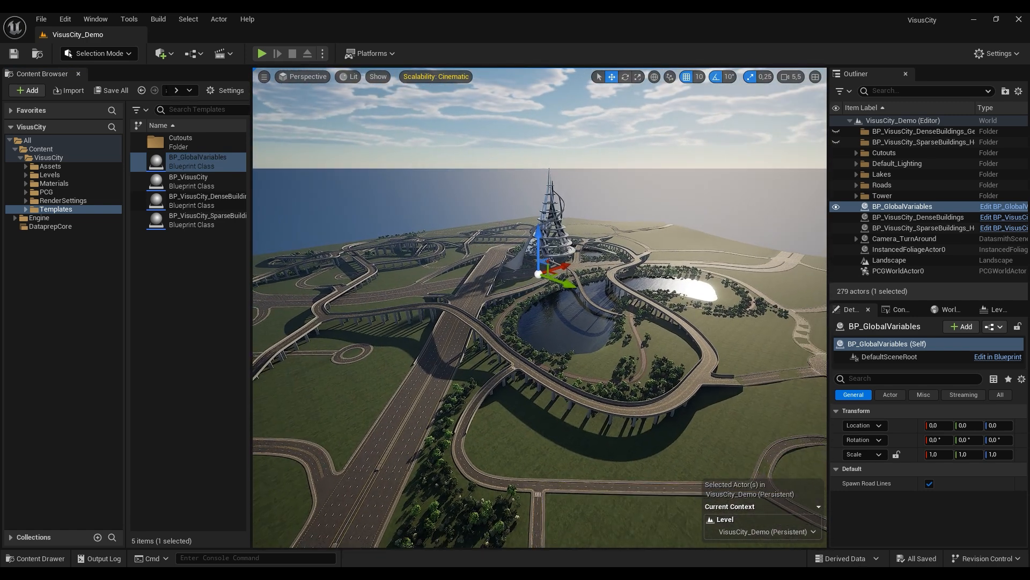
Clear the actor selection and place the BP_VisusCity blueprint in the level beside the lake.
{"action": "left_click", "coordinate": [621, 161]}
{"action": "right_click_drag", "start_coordinate": [625, 332], "coordinate": [628, 324]}
{"action": "key", "text": "e"}
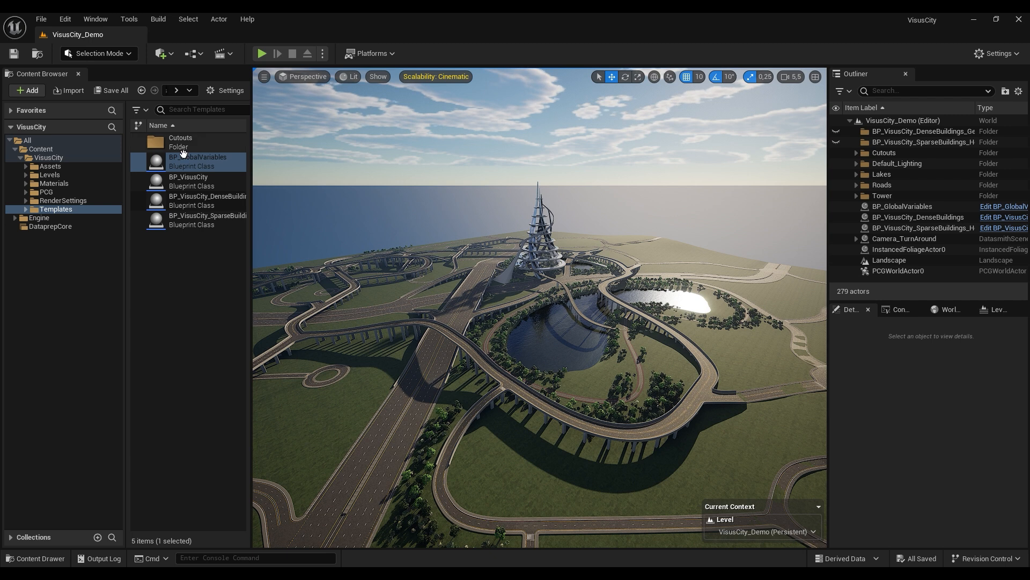
{"action": "left_click_drag", "start_coordinate": [189, 180], "coordinate": [567, 361]}
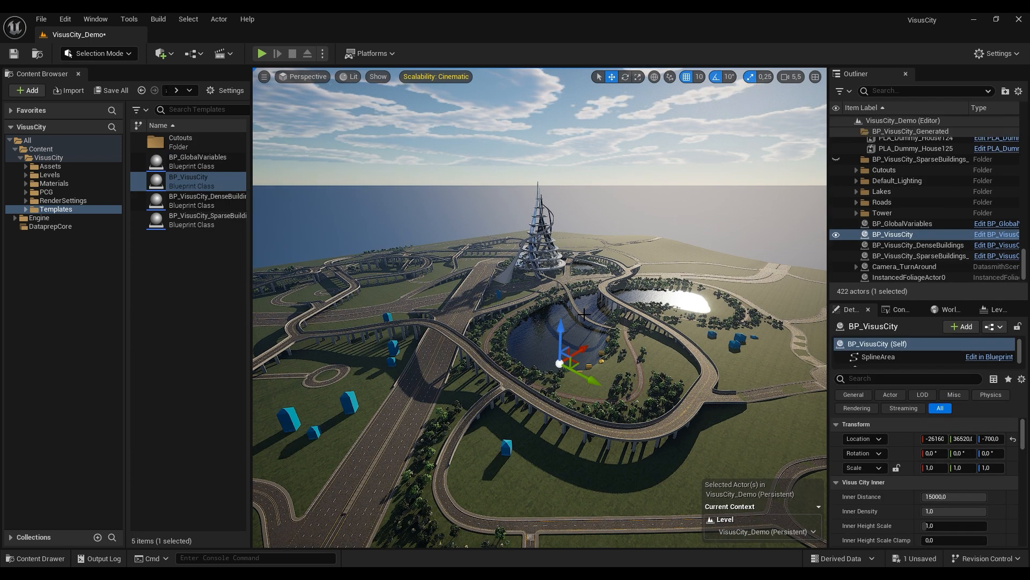
Move the BP_VisusCity actor along Y to about 71170, over the open land, and set its Z location to 0.
{"action": "key", "text": "s"}
{"action": "right_click_drag", "start_coordinate": [599, 299], "coordinate": [573, 315]}
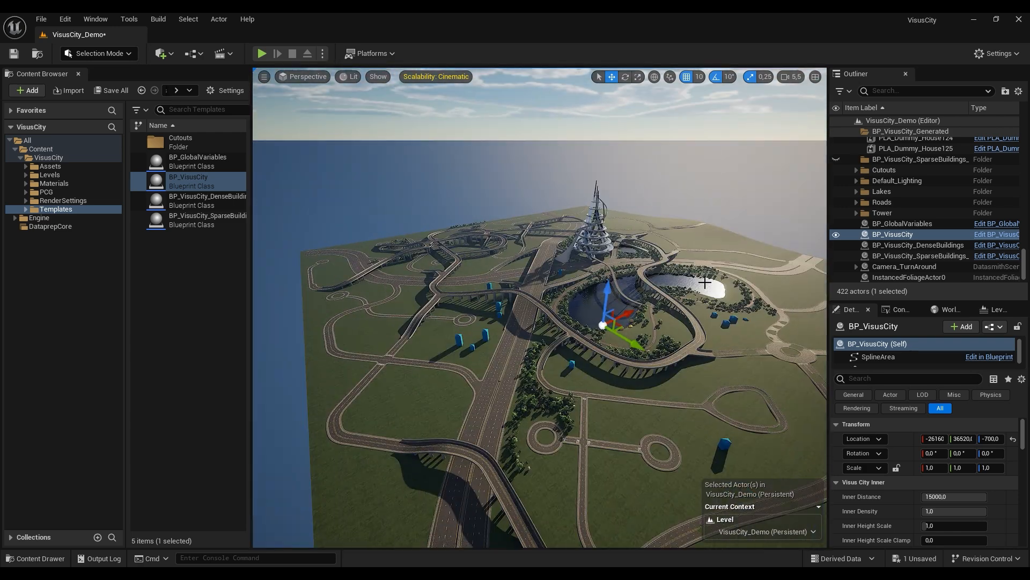
{"action": "right_click_drag", "start_coordinate": [595, 414], "coordinate": [659, 427]}
{"action": "key", "text": "w"}
{"action": "key", "text": "a"}
{"action": "key", "text": "e"}
{"action": "scroll", "coordinate": [599, 378], "scroll_direction": "up", "scroll_amount": 2}
{"action": "key", "text": "s"}
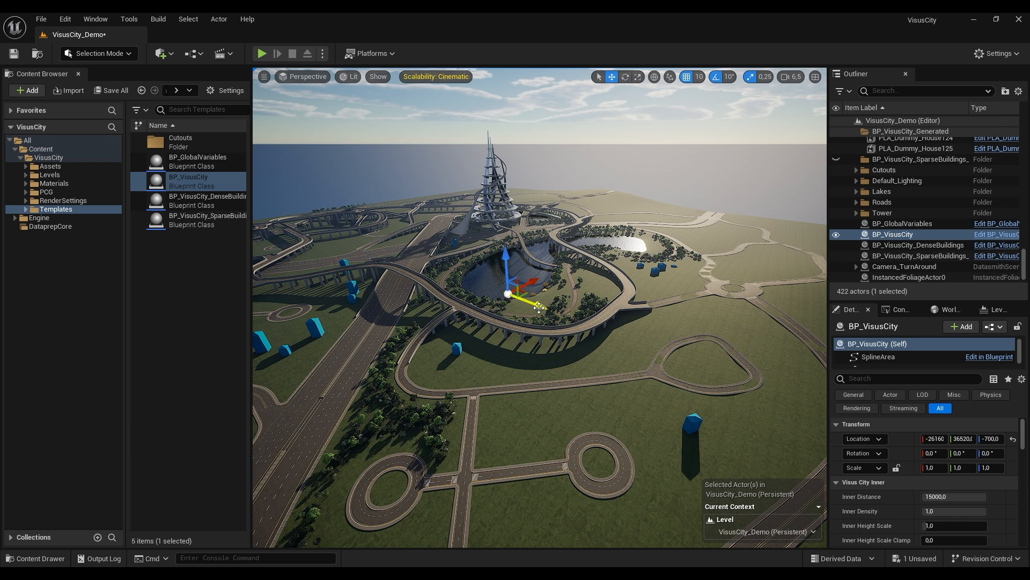
{"action": "left_click_drag", "start_coordinate": [537, 306], "coordinate": [675, 371]}
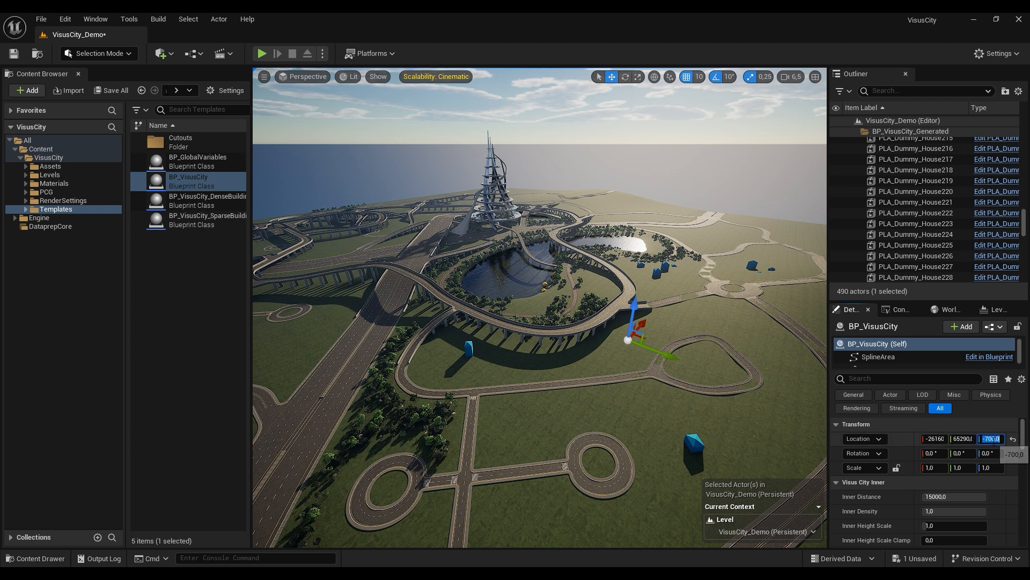
{"action": "key", "text": "Return"}
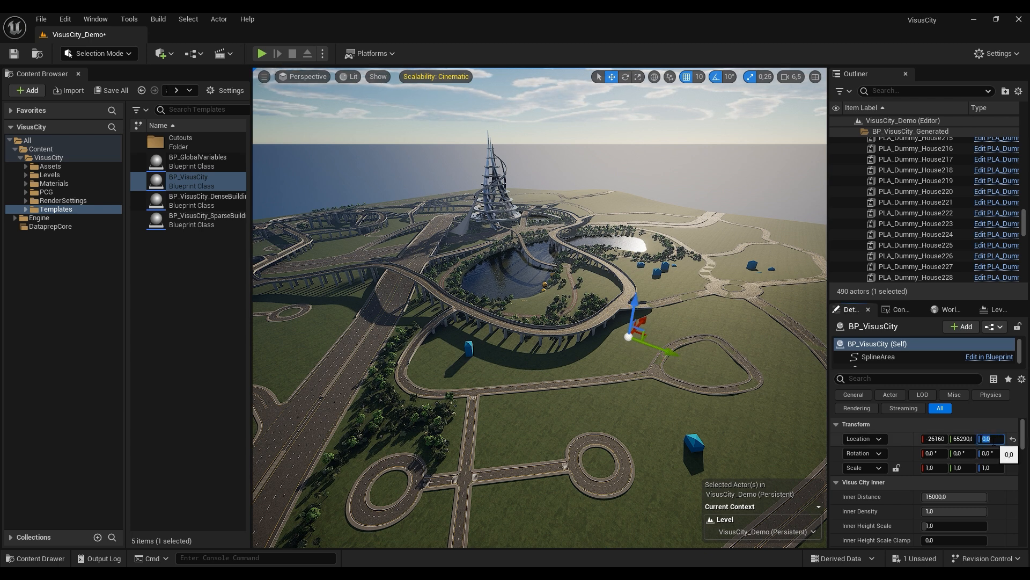
{"action": "left_click_drag", "start_coordinate": [664, 349], "coordinate": [698, 366]}
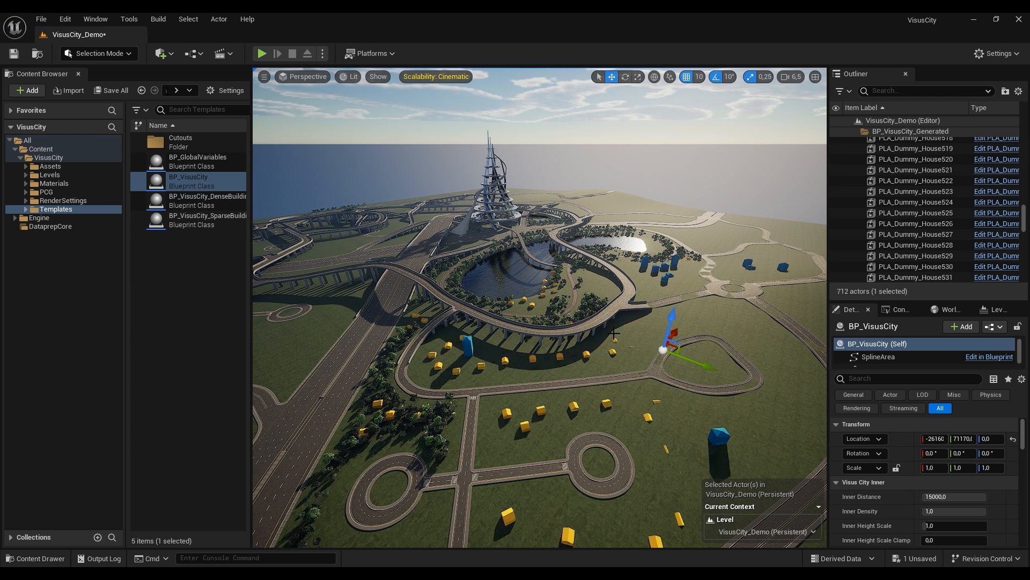
Collapse the BP_VisusCity actor's Visus City Inner settings and enable Project on Landscape under Visus City All.
{"action": "key", "text": "q"}
{"action": "mouse_move", "coordinate": [686, 397]}
{"action": "right_mouse_down"}
{"action": "mouse_move", "coordinate": [687, 413]}
{"action": "mouse_move", "coordinate": [685, 395]}
{"action": "right_mouse_up"}
{"action": "left_click", "coordinate": [836, 482]}
{"action": "scroll", "coordinate": [877, 474], "scroll_direction": "down", "scroll_amount": 2}
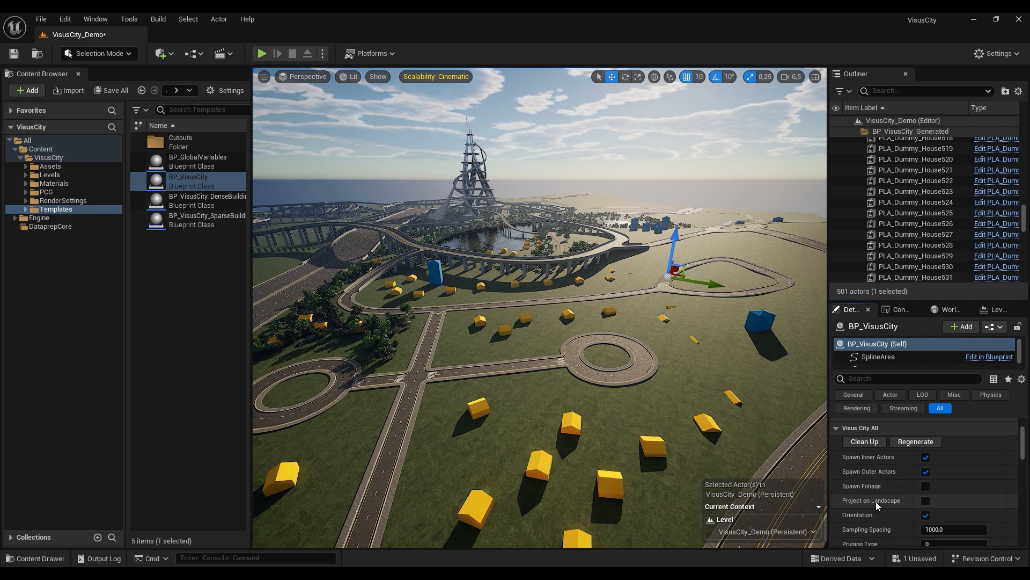
{"action": "left_click", "coordinate": [927, 503]}
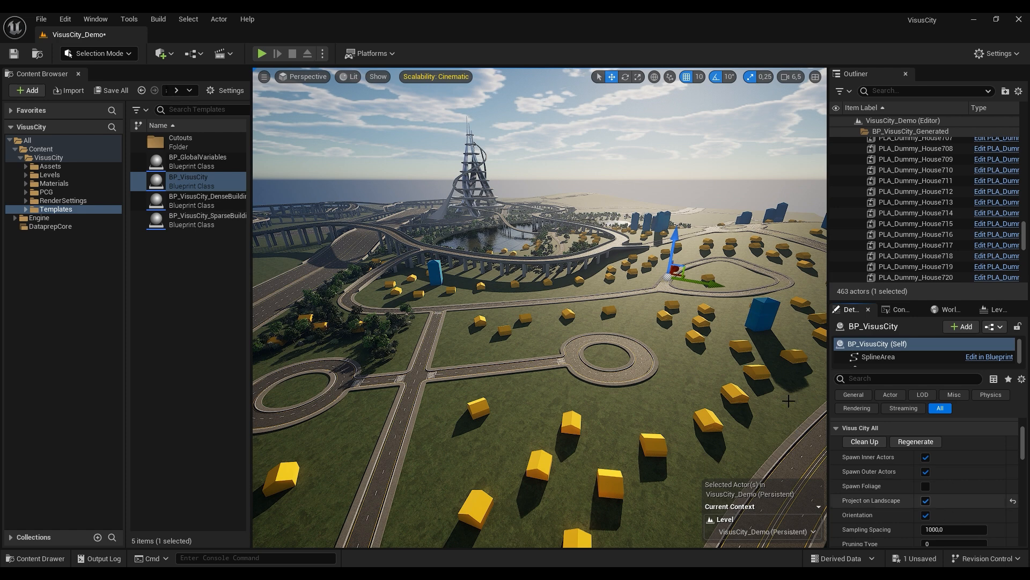
Move the BP_VisusCity actor across the ground from the small road loop to the highway beside the lake.
{"action": "key", "text": "w"}
{"action": "right_click_drag", "start_coordinate": [644, 310], "coordinate": [601, 227]}
{"action": "key", "text": "d"}
{"action": "key", "text": "e"}
{"action": "right_click_drag", "start_coordinate": [595, 369], "coordinate": [495, 410]}
{"action": "mouse_move", "coordinate": [596, 369]}
{"action": "right_mouse_down"}
{"action": "mouse_move", "coordinate": [582, 369]}
{"action": "mouse_move", "coordinate": [595, 369]}
{"action": "right_mouse_up"}
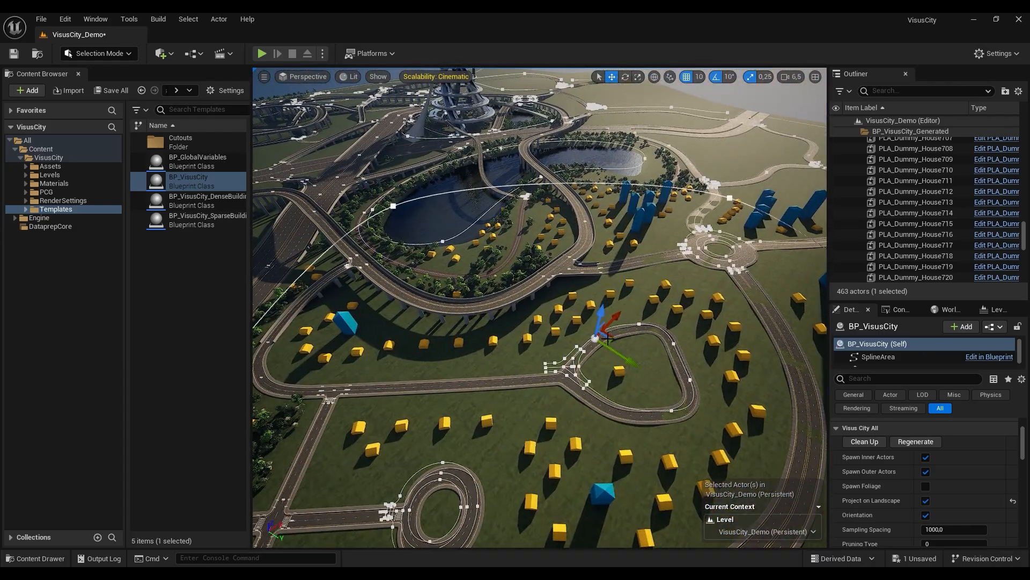
{"action": "right_click_drag", "start_coordinate": [560, 337], "coordinate": [546, 336]}
{"action": "left_click_drag", "start_coordinate": [562, 337], "coordinate": [613, 269]}
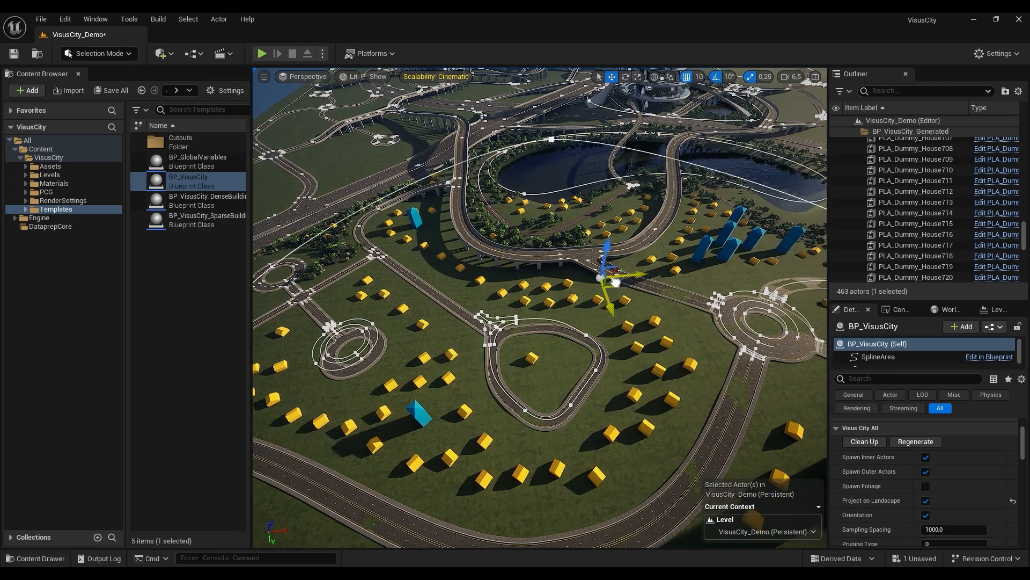
Move the BP_VisusCity actor further across the ground to the road at the far end of the lake.
{"action": "right_click_drag", "start_coordinate": [613, 268], "coordinate": [692, 267]}
{"action": "scroll", "coordinate": [613, 269], "scroll_direction": "up", "scroll_amount": 1}
{"action": "right_click_drag", "start_coordinate": [505, 361], "coordinate": [496, 360]}
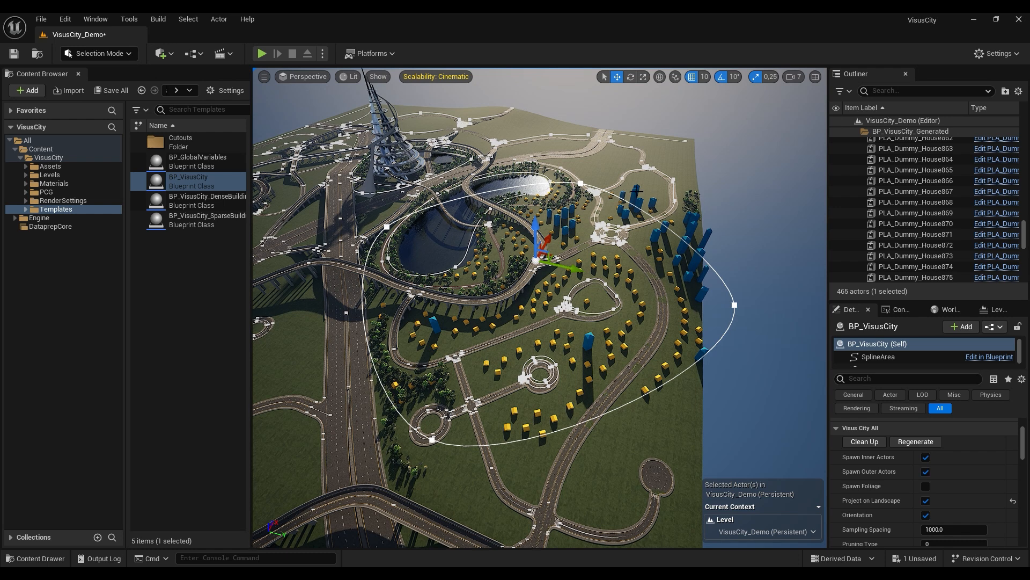
{"action": "right_click_drag", "start_coordinate": [564, 247], "coordinate": [523, 247]}
{"action": "left_click_drag", "start_coordinate": [562, 250], "coordinate": [630, 177]}
{"action": "right_click_drag", "start_coordinate": [631, 177], "coordinate": [671, 175]}
Select the SplineArea point at the landscape's outer edge and move it inward to about Y 40770, onto the outer road.
{"action": "mouse_move", "coordinate": [664, 337]}
{"action": "right_mouse_down"}
{"action": "mouse_move", "coordinate": [666, 317]}
{"action": "mouse_move", "coordinate": [663, 337]}
{"action": "right_mouse_up"}
{"action": "left_click", "coordinate": [661, 339]}
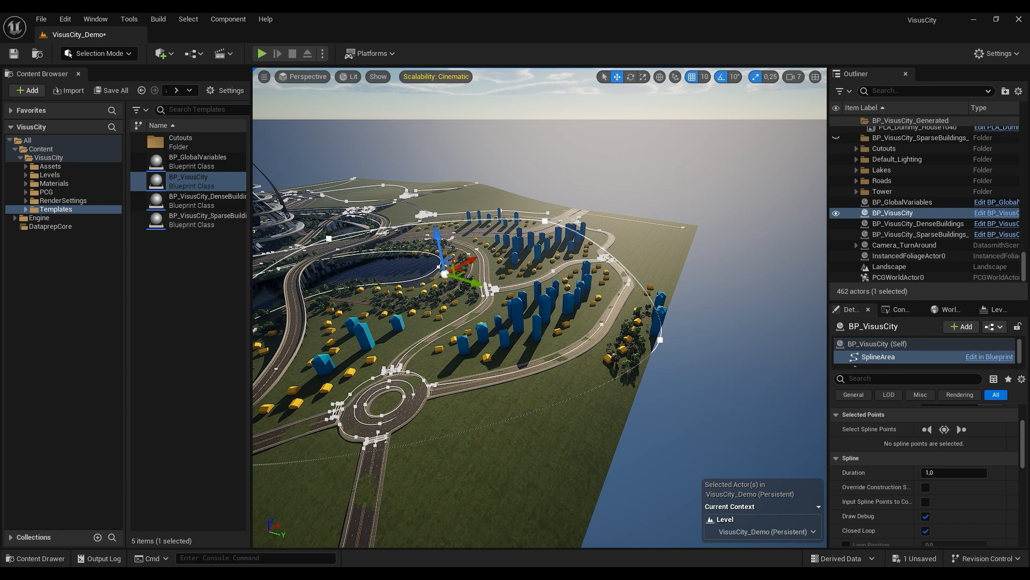
{"action": "left_click_drag", "start_coordinate": [683, 346], "coordinate": [669, 290]}
{"action": "right_click_drag", "start_coordinate": [670, 290], "coordinate": [689, 276]}
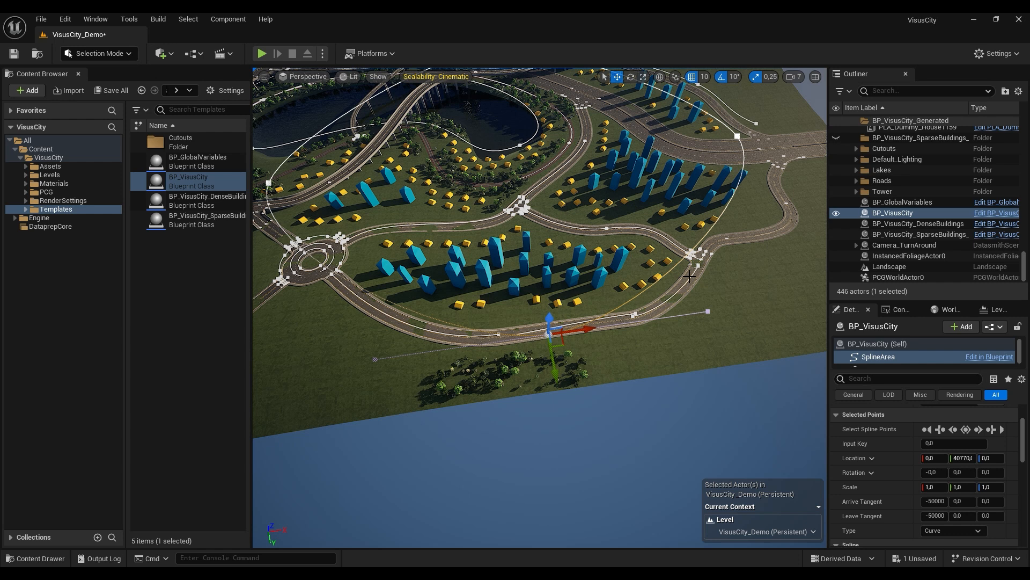
Reshape the spline point's curve with its tangent handle, to a custom tangent of about -12880, 7800, 0.
{"action": "left_click", "coordinate": [708, 311]}
{"action": "left_click_drag", "start_coordinate": [723, 321], "coordinate": [688, 316]}
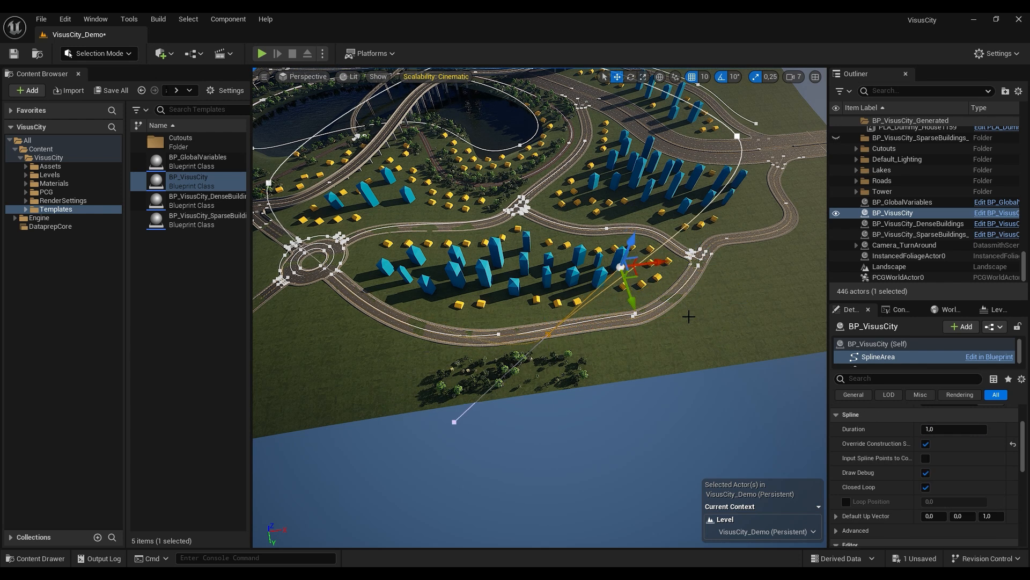
{"action": "left_click_drag", "start_coordinate": [633, 272], "coordinate": [594, 310]}
{"action": "right_click_drag", "start_coordinate": [594, 310], "coordinate": [571, 239]}
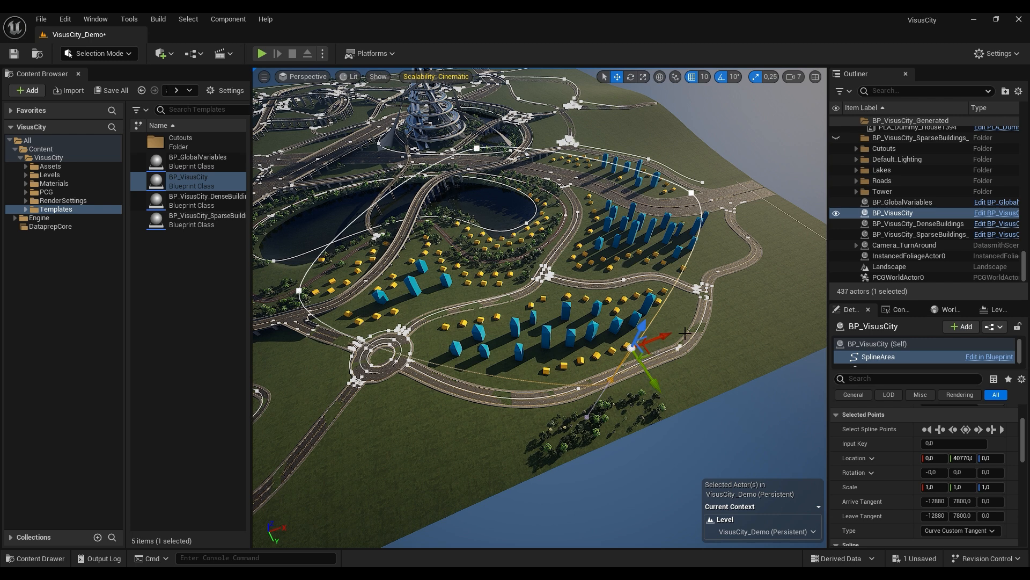
Examine the dummy buildings and houses generated inside the reshaped spline area, up close and from above.
{"action": "right_click_drag", "start_coordinate": [585, 315], "coordinate": [617, 258]}
{"action": "key", "text": "w"}
{"action": "right_click_drag", "start_coordinate": [530, 235], "coordinate": [529, 235]}
{"action": "key", "text": "s"}
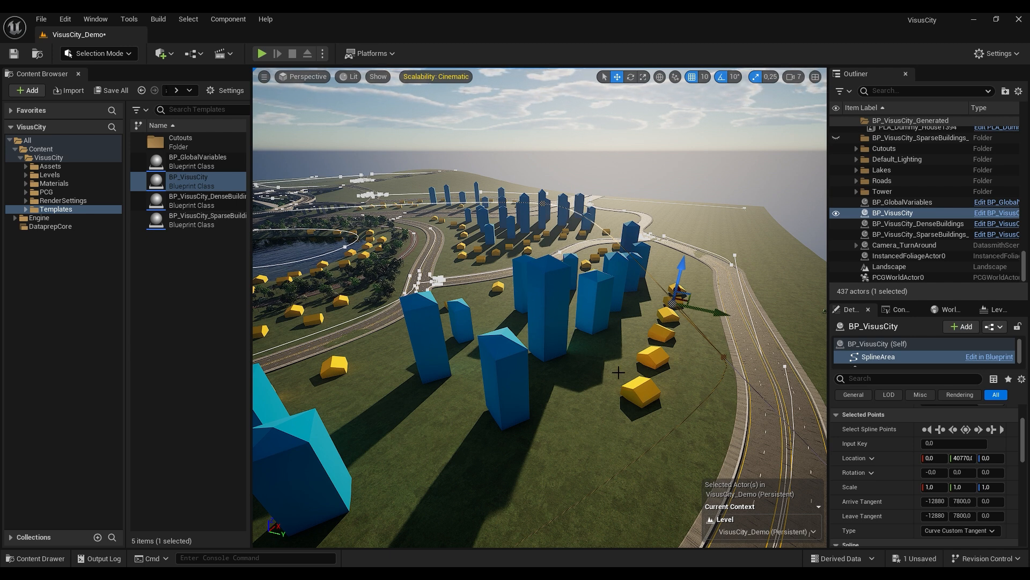
{"action": "key", "text": "s"}
{"action": "right_click_drag", "start_coordinate": [616, 379], "coordinate": [518, 430]}
{"action": "key", "text": "w"}
{"action": "right_click_drag", "start_coordinate": [625, 273], "coordinate": [664, 272]}
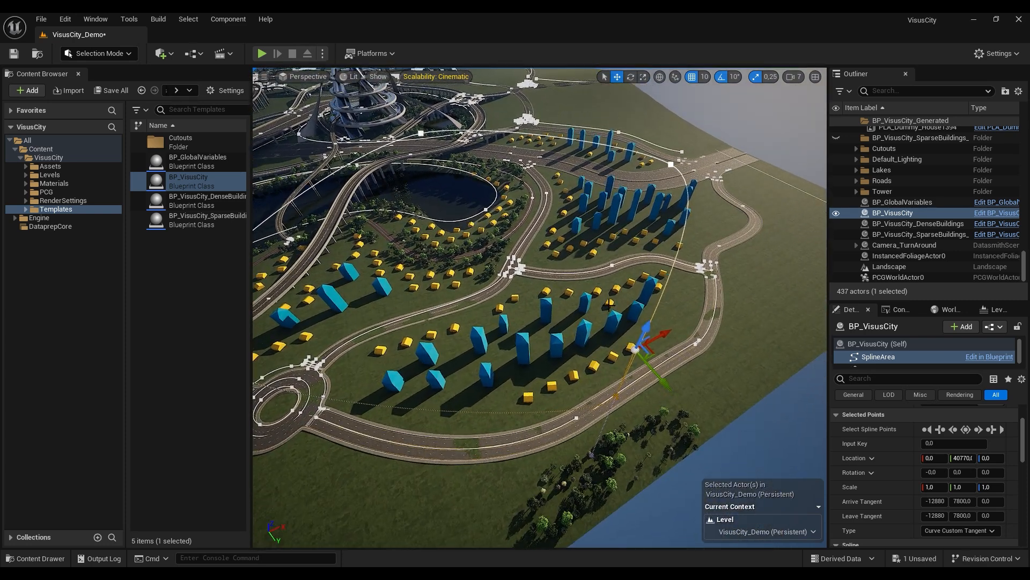
Clean up the dummy buildings and houses generated by the BP_VisusCity actor.
{"action": "key", "text": "w"}
{"action": "right_click_drag", "start_coordinate": [613, 327], "coordinate": [577, 320]}
{"action": "key", "text": "s"}
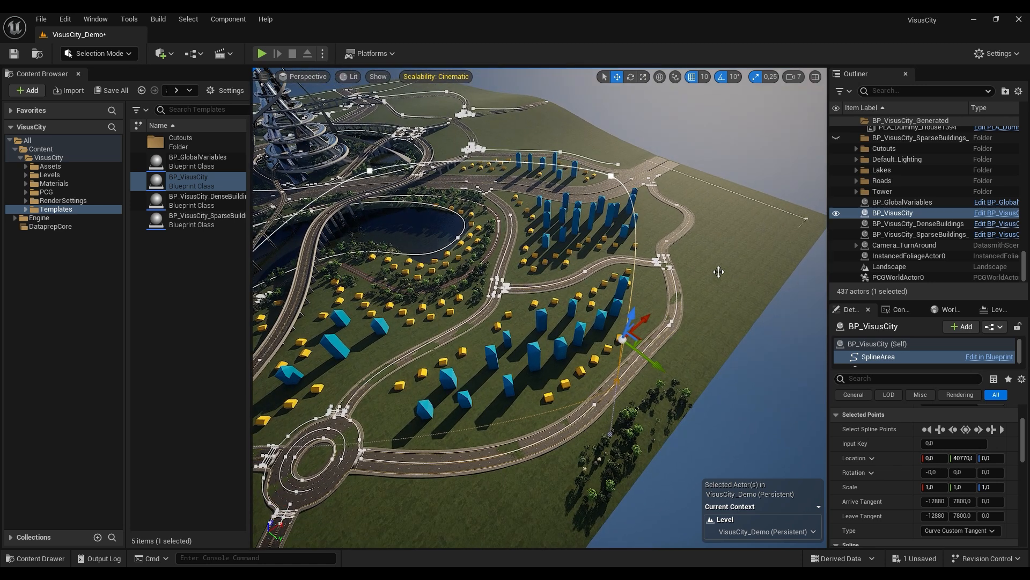
{"action": "left_click", "coordinate": [902, 202]}
{"action": "left_click", "coordinate": [891, 214]}
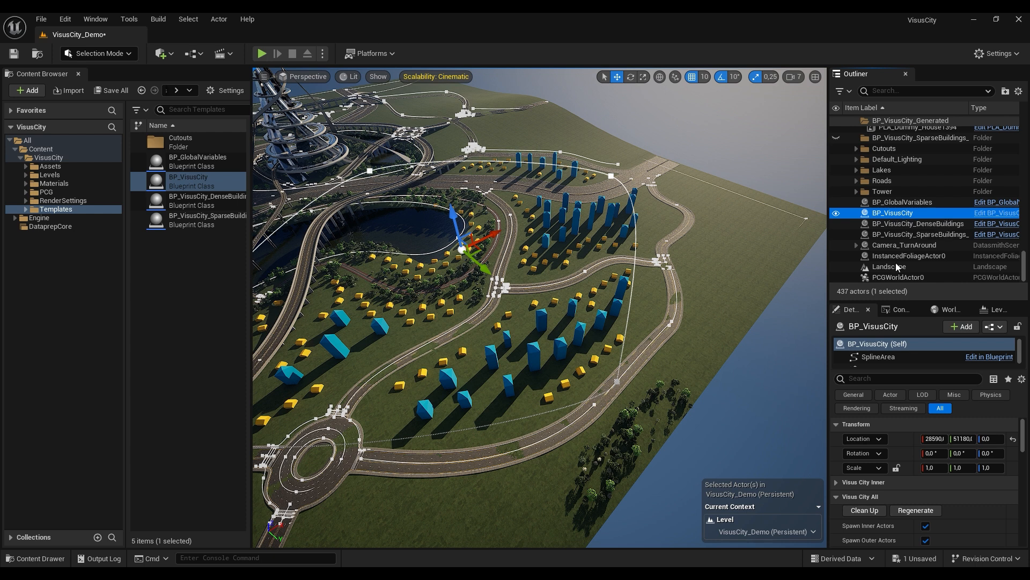
{"action": "scroll", "coordinate": [933, 488], "scroll_direction": "down", "scroll_amount": 3}
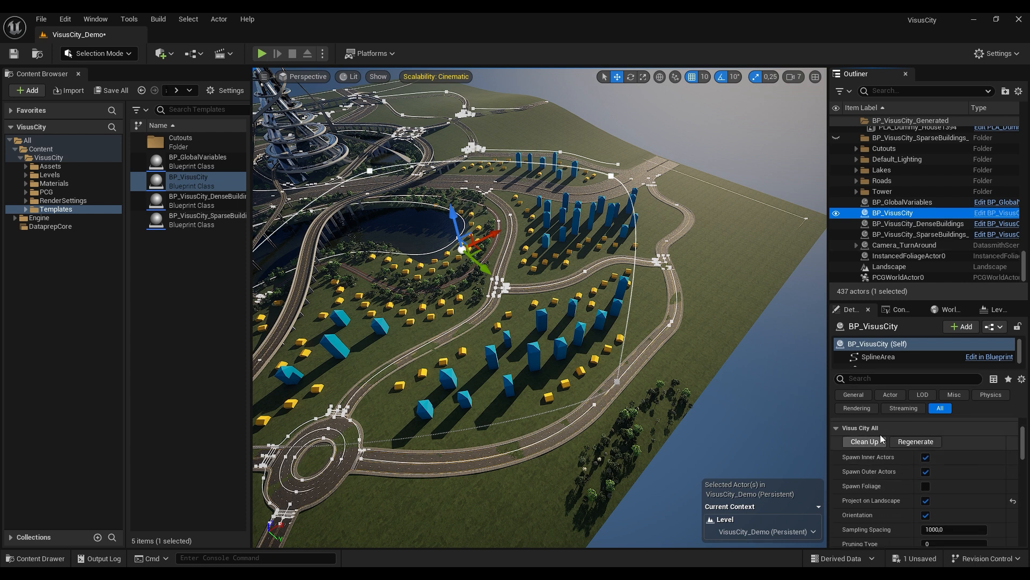
{"action": "left_click", "coordinate": [862, 441]}
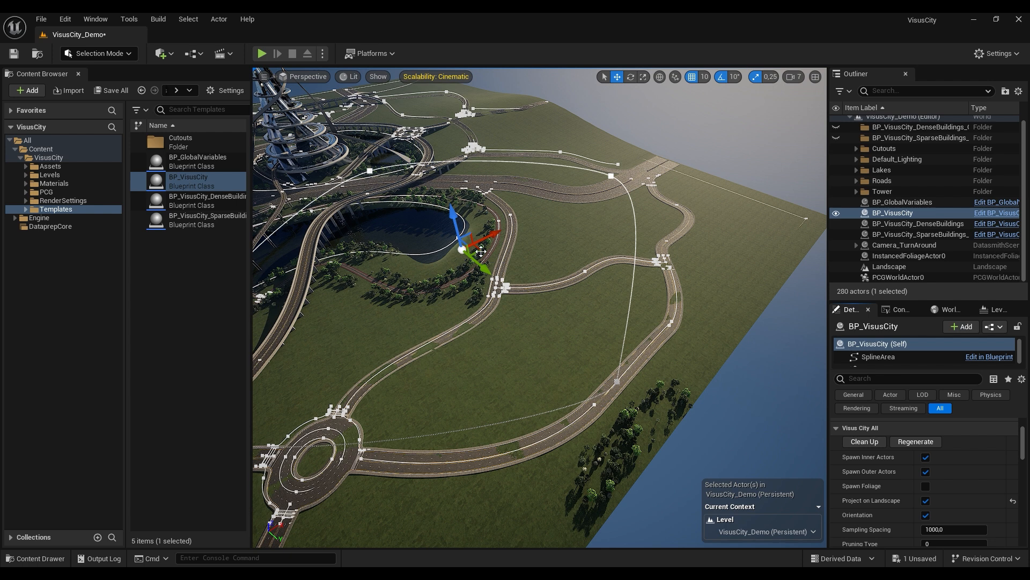
Move the BP_VisusCity actor across the ground to about X 50370, Y 53930, beyond the lake.
{"action": "left_click_drag", "start_coordinate": [516, 254], "coordinate": [602, 229]}
{"action": "right_click_drag", "start_coordinate": [602, 228], "coordinate": [510, 229]}
{"action": "left_click_drag", "start_coordinate": [581, 239], "coordinate": [584, 228]}
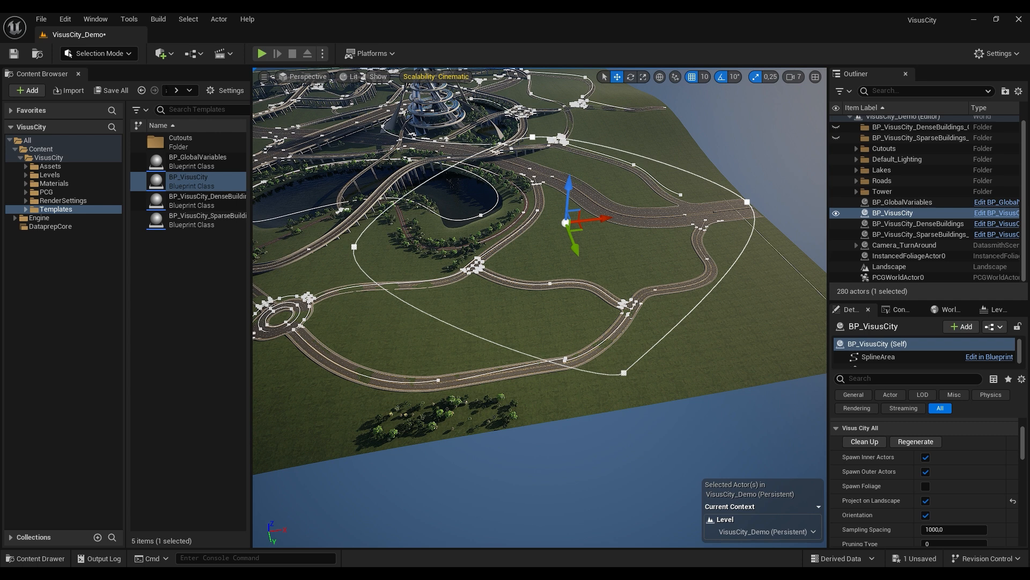
Duplicate the outer SplineArea point past the roundabout at about -60429, 39519, 0 and shape its tangent to about -6620, -4605.
{"action": "left_click", "coordinate": [623, 372]}
{"action": "left_click_drag", "start_coordinate": [640, 382], "coordinate": [433, 348], "text": "alt"}
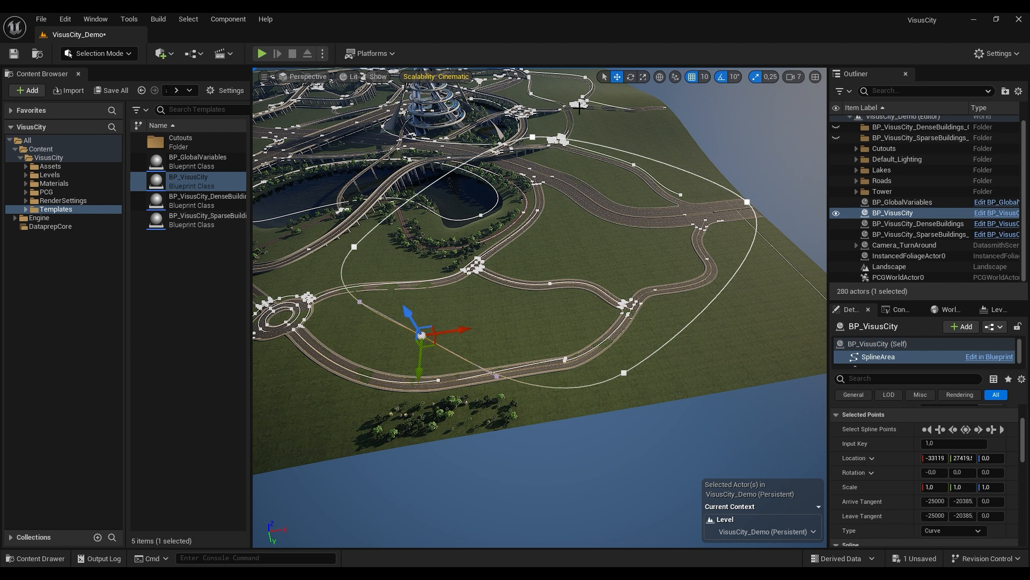
{"action": "right_click_drag", "start_coordinate": [524, 297], "coordinate": [525, 341]}
{"action": "left_click", "coordinate": [527, 342]}
{"action": "left_click_drag", "start_coordinate": [536, 351], "coordinate": [325, 337]}
{"action": "left_click", "coordinate": [471, 289]}
{"action": "mouse_move", "coordinate": [793, 444]}
{"action": "left_mouse_down", "text": "alt"}
{"action": "mouse_move", "coordinate": [816, 408]}
{"action": "mouse_move", "coordinate": [778, 461]}
{"action": "mouse_move", "coordinate": [793, 444]}
{"action": "left_mouse_up", "text": "alt"}
Select the BP_VisusCity root, enlarge its details area and collapse the Visus City All, Outer and Foliage categories.
{"action": "left_click", "coordinate": [896, 213]}
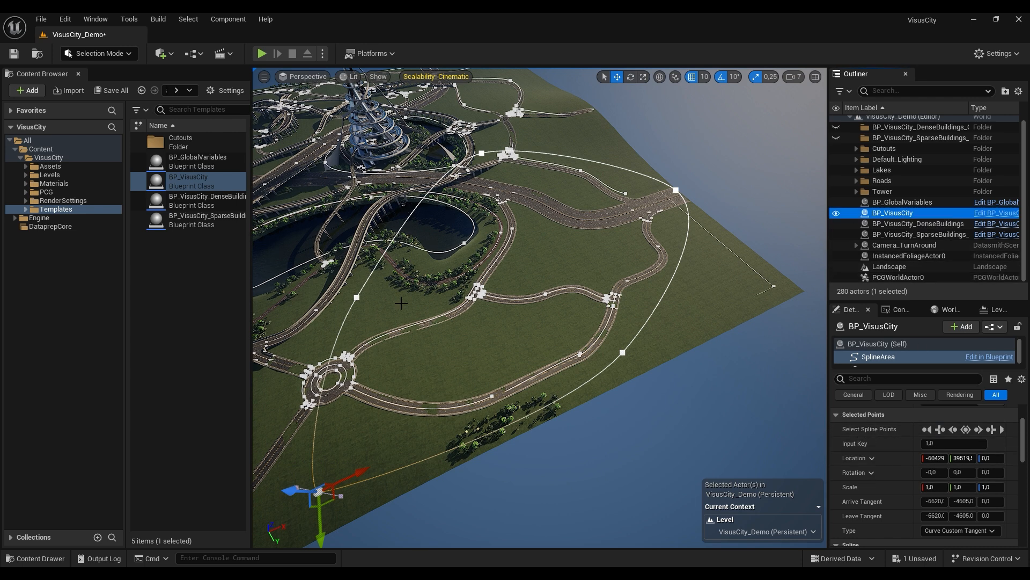
{"action": "left_click", "coordinate": [882, 344]}
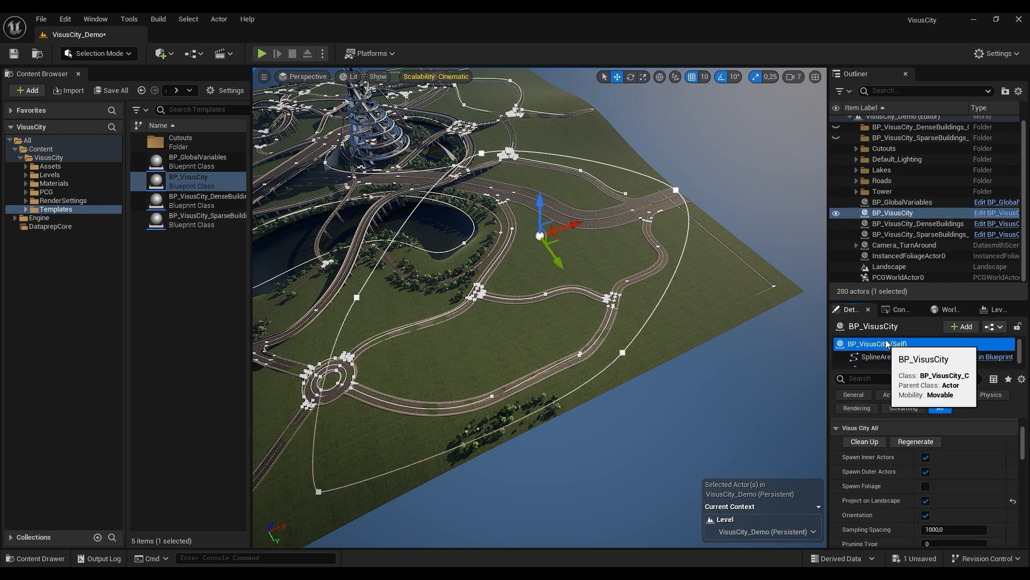
{"action": "left_click_drag", "start_coordinate": [918, 304], "coordinate": [919, 176]}
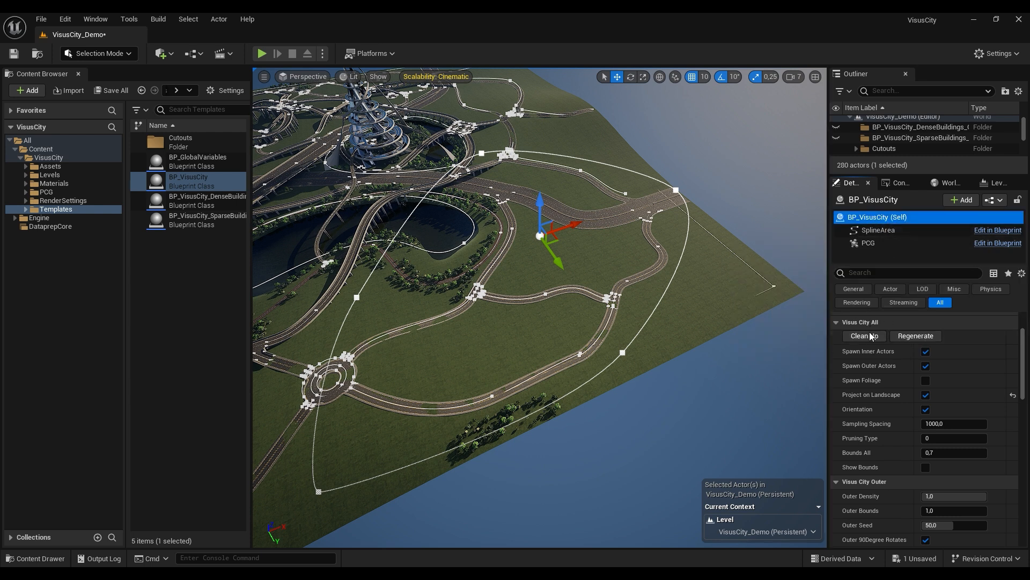
{"action": "left_click", "coordinate": [836, 323]}
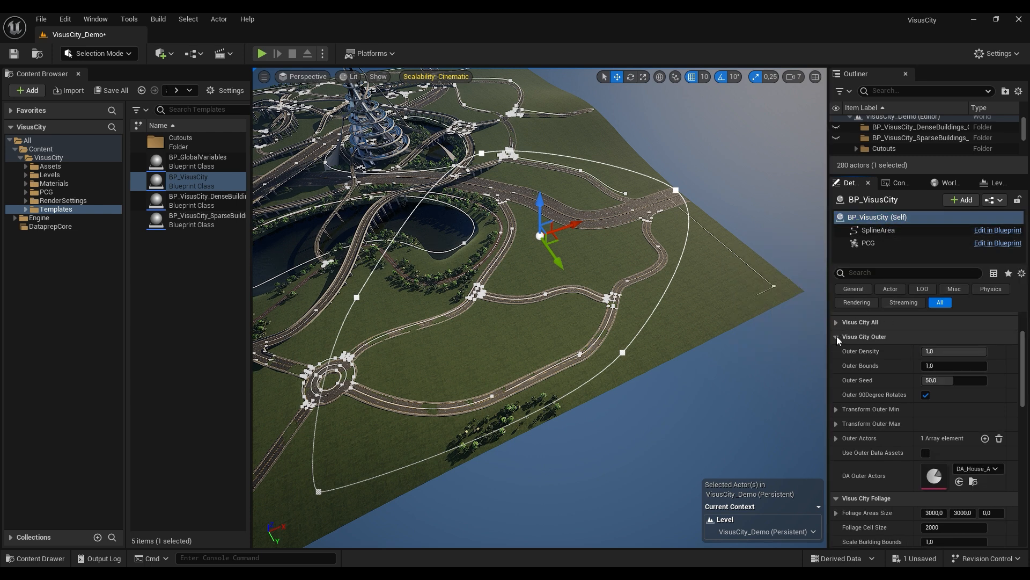
{"action": "left_click", "coordinate": [836, 337]}
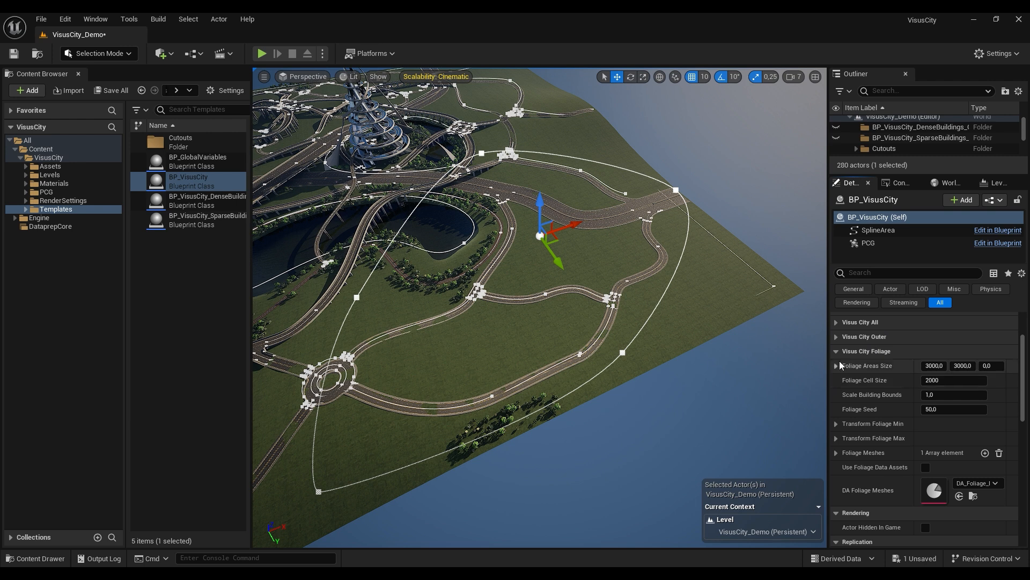
{"action": "left_click", "coordinate": [836, 351]}
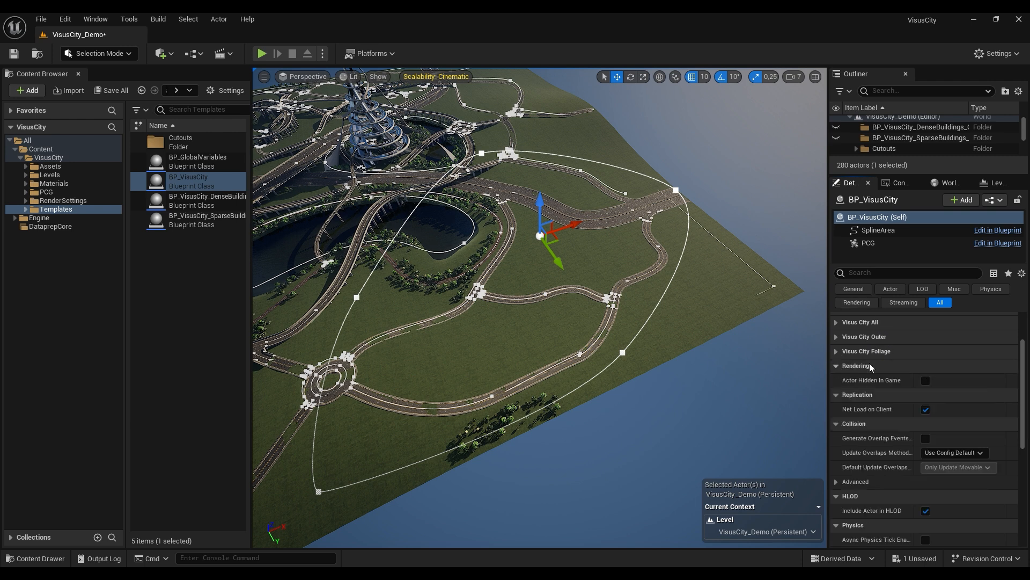
{"action": "scroll", "coordinate": [873, 363], "scroll_direction": "up", "scroll_amount": 2}
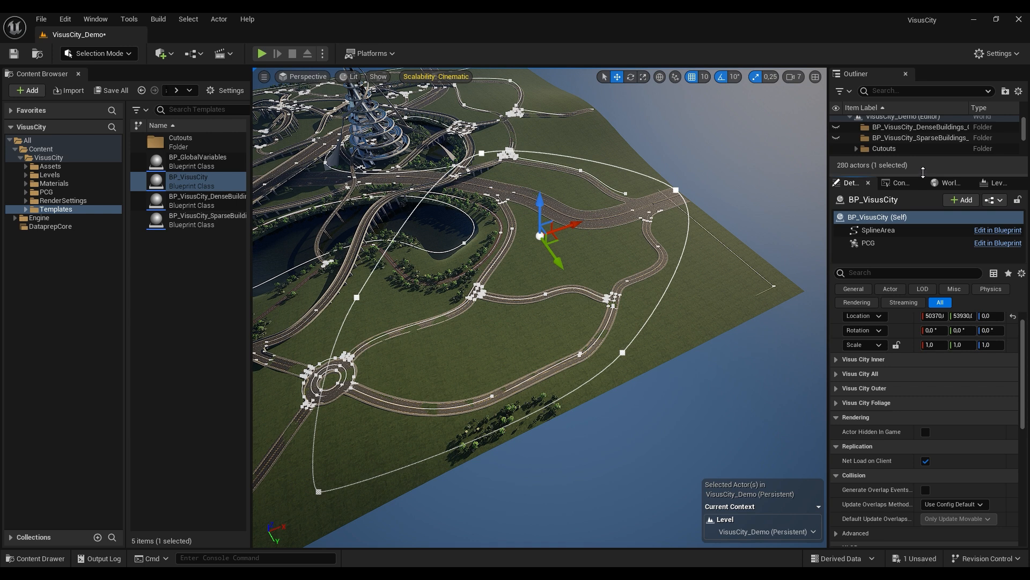
{"action": "left_click_drag", "start_coordinate": [926, 173], "coordinate": [925, 161]}
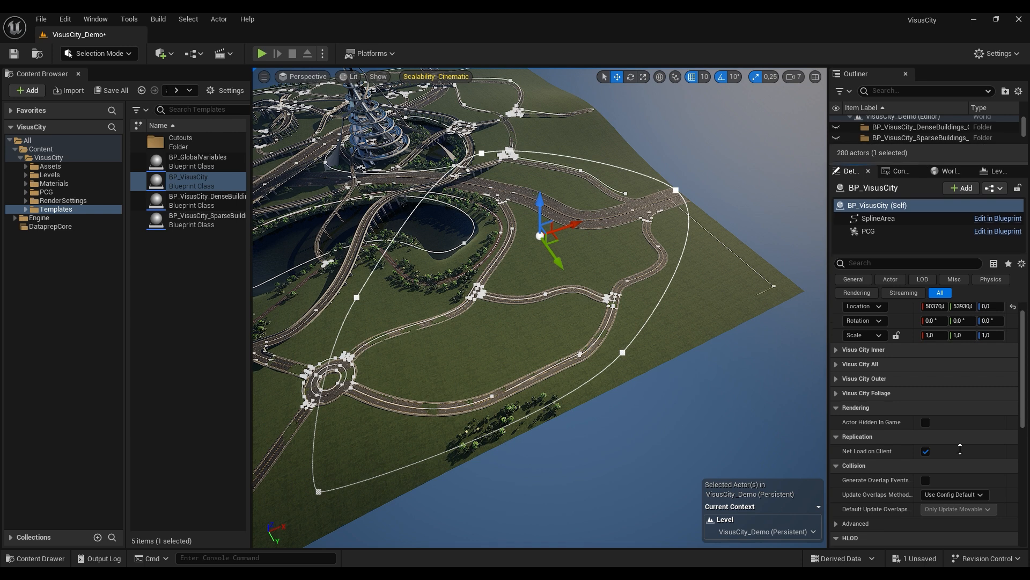
Regenerate the buildings and houses inside the extended spline area and inspect them around the roundabout.
{"action": "left_click", "coordinate": [836, 364]}
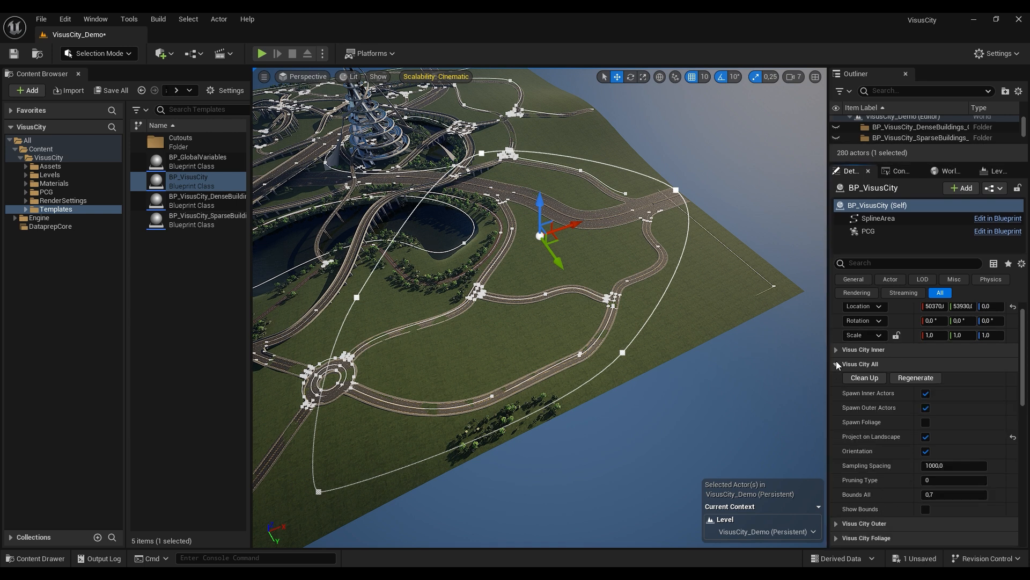
{"action": "left_click", "coordinate": [867, 378]}
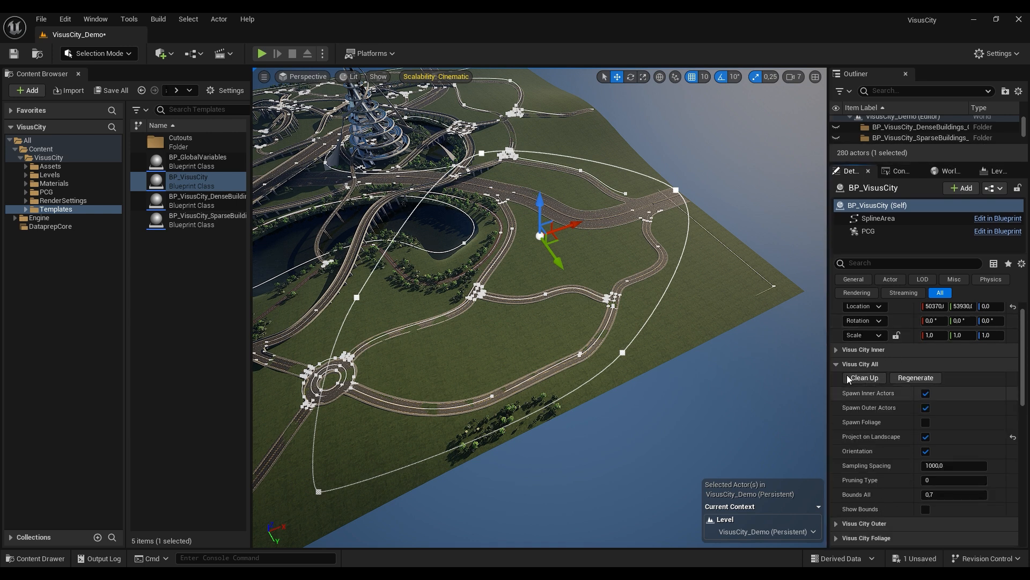
{"action": "left_click", "coordinate": [915, 378]}
{"action": "left_click_drag", "start_coordinate": [539, 311], "coordinate": [587, 296], "text": "alt"}
{"action": "right_click_drag", "start_coordinate": [540, 308], "coordinate": [559, 320]}
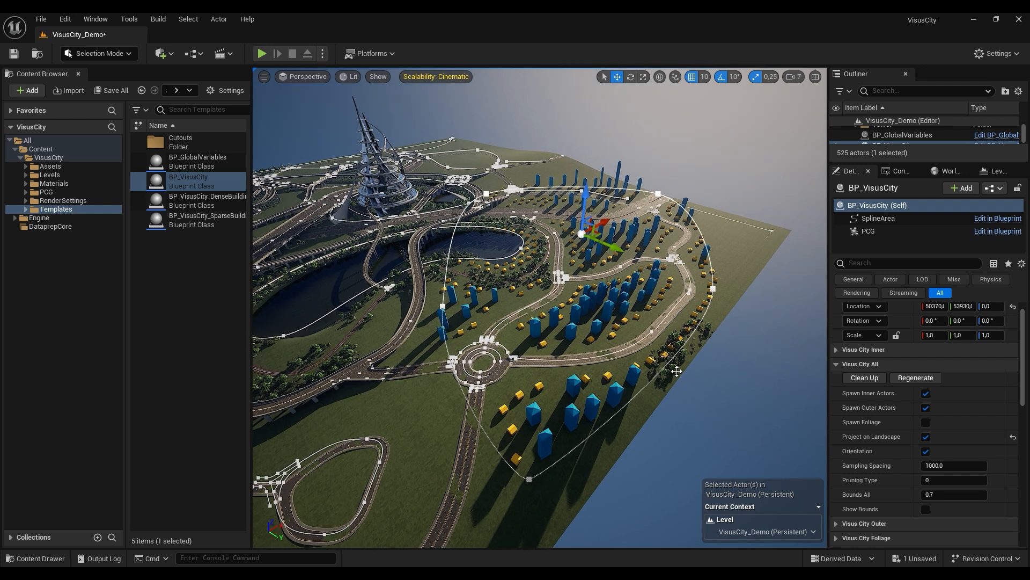
{"action": "right_click_drag", "start_coordinate": [606, 369], "coordinate": [633, 349]}
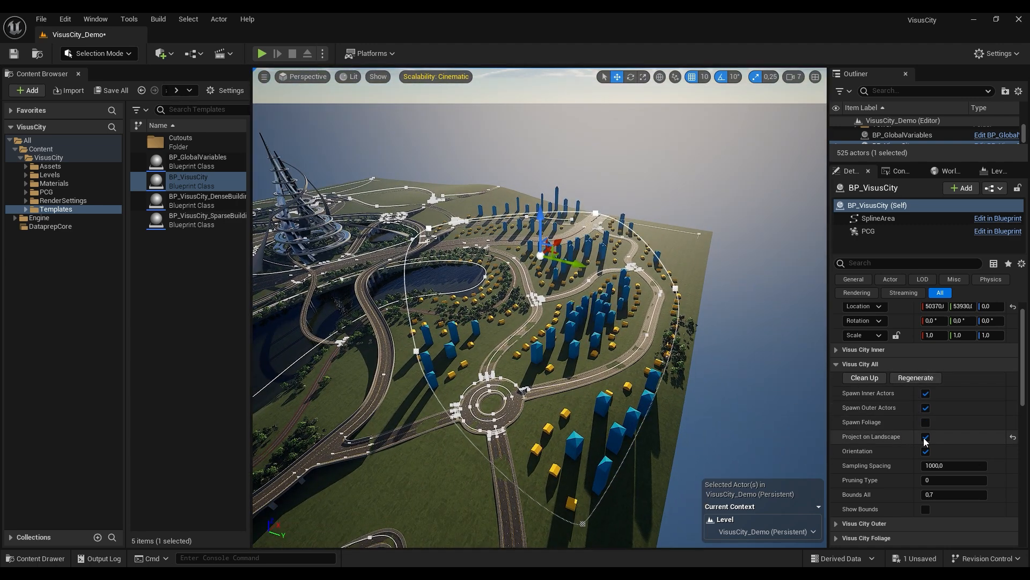
{"action": "right_click_drag", "start_coordinate": [635, 406], "coordinate": [655, 391]}
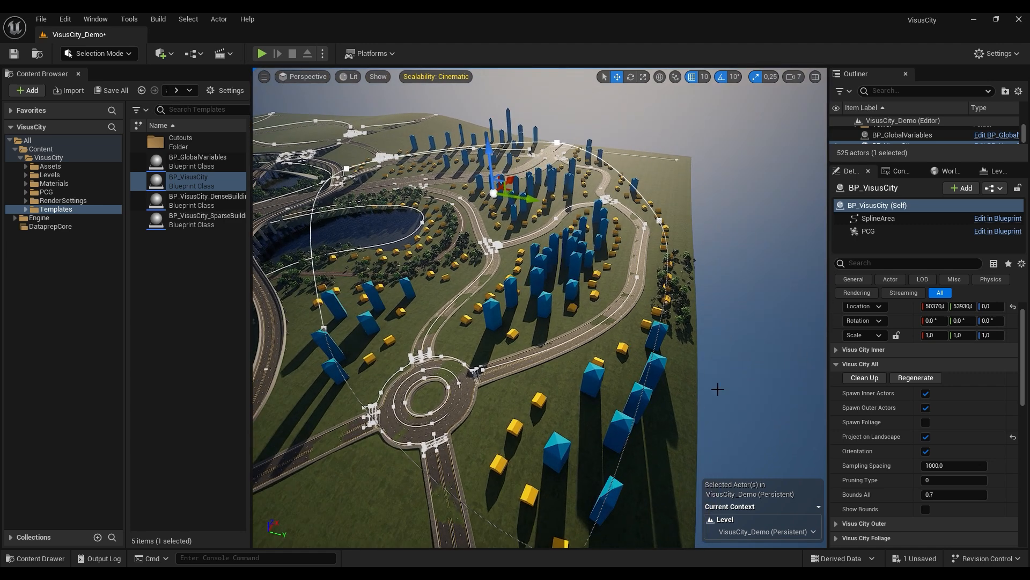
Turn off Orientation, compare the building alignment from above, and turn Orientation back on.
{"action": "left_click", "coordinate": [926, 453]}
{"action": "right_click_drag", "start_coordinate": [784, 260], "coordinate": [781, 286]}
{"action": "right_click_drag", "start_coordinate": [600, 407], "coordinate": [600, 408]}
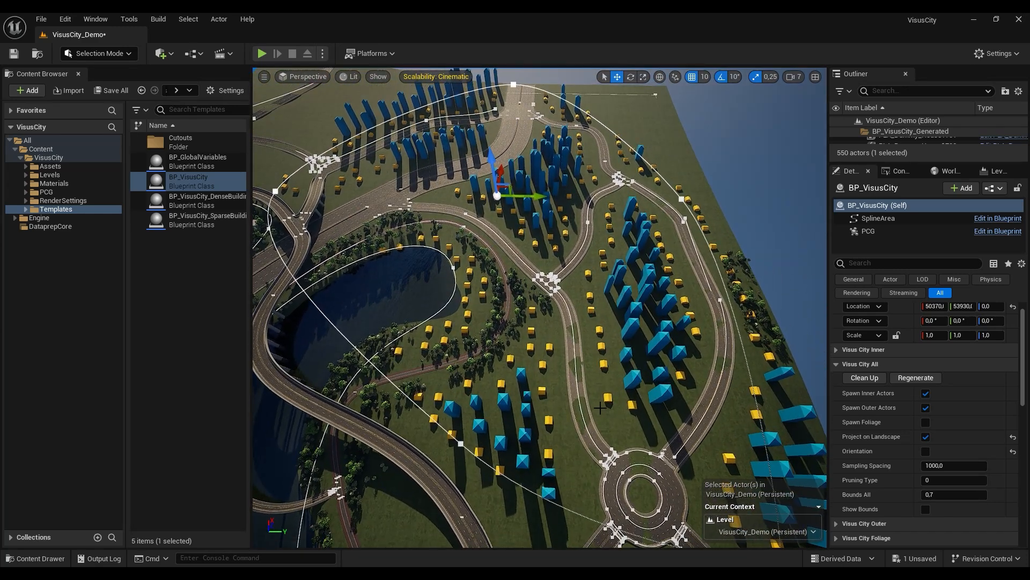
{"action": "mouse_move", "coordinate": [591, 203]}
{"action": "right_mouse_down"}
{"action": "mouse_move", "coordinate": [590, 214]}
{"action": "mouse_move", "coordinate": [591, 204]}
{"action": "right_mouse_up"}
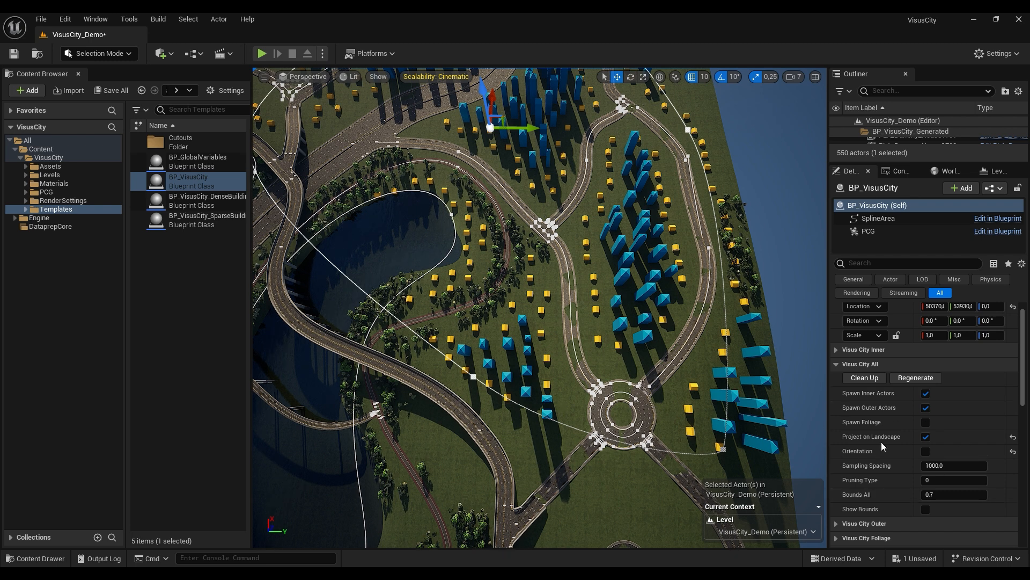
{"action": "left_click", "coordinate": [925, 451]}
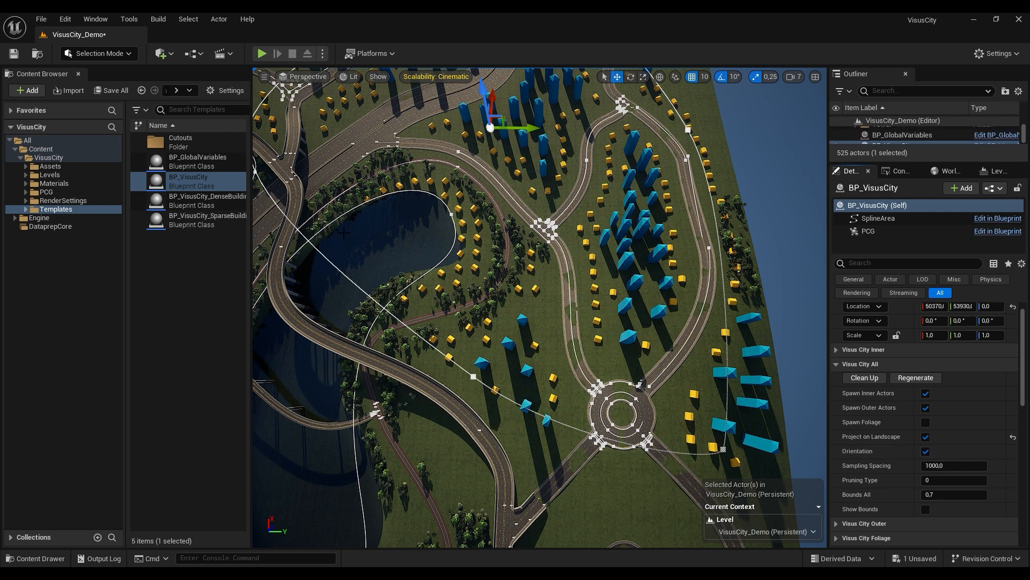
Examine the area generated around the lake, roads and tower from several viewpoints.
{"action": "right_click_drag", "start_coordinate": [540, 308], "coordinate": [655, 285]}
{"action": "key", "text": "w"}
{"action": "key", "text": "d"}
{"action": "key", "text": "s"}
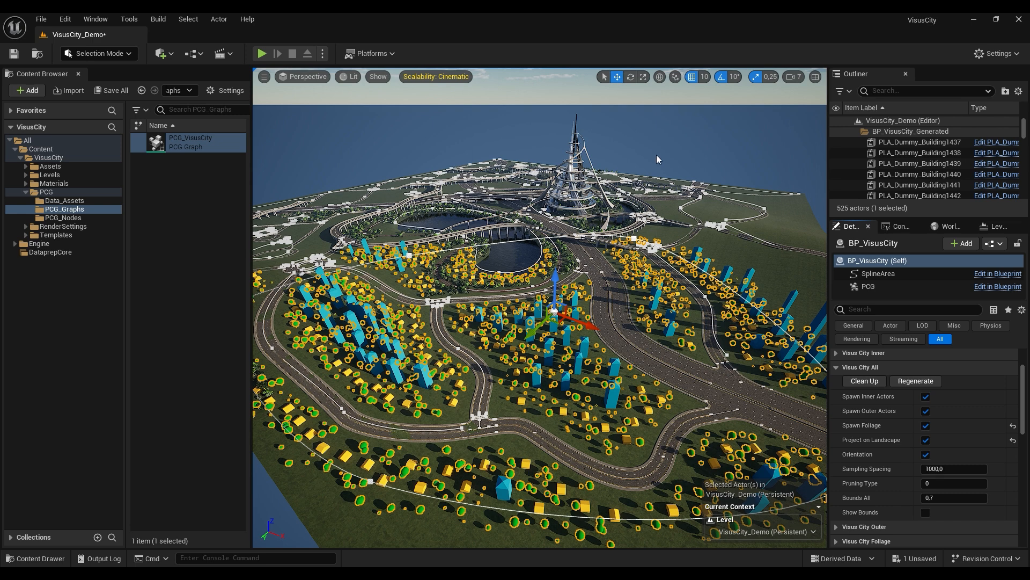
{"action": "key", "text": "Escape"}
{"action": "right_click_drag", "start_coordinate": [540, 308], "coordinate": [468, 301]}
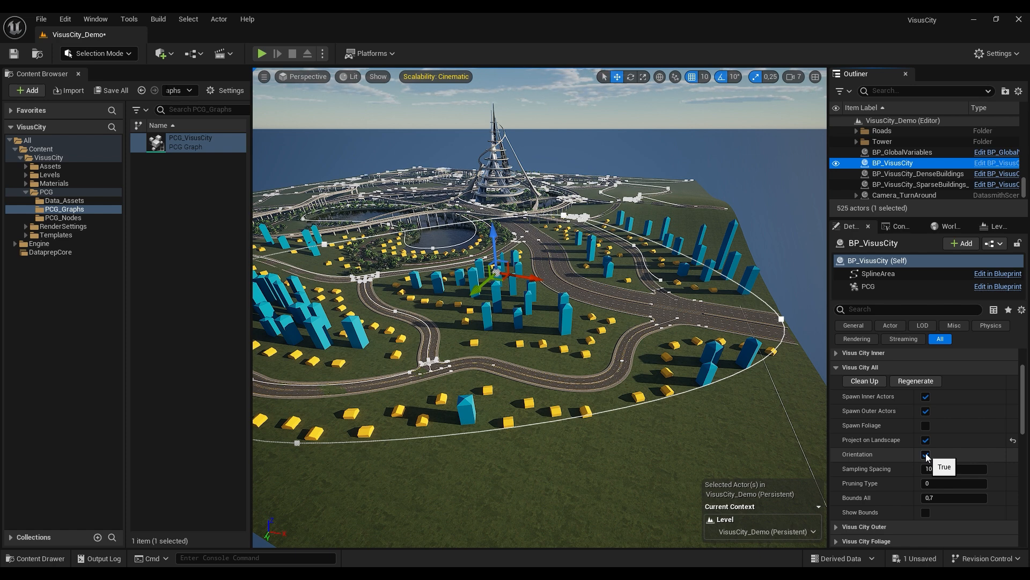
{"action": "right_click_drag", "start_coordinate": [684, 360], "coordinate": [661, 367]}
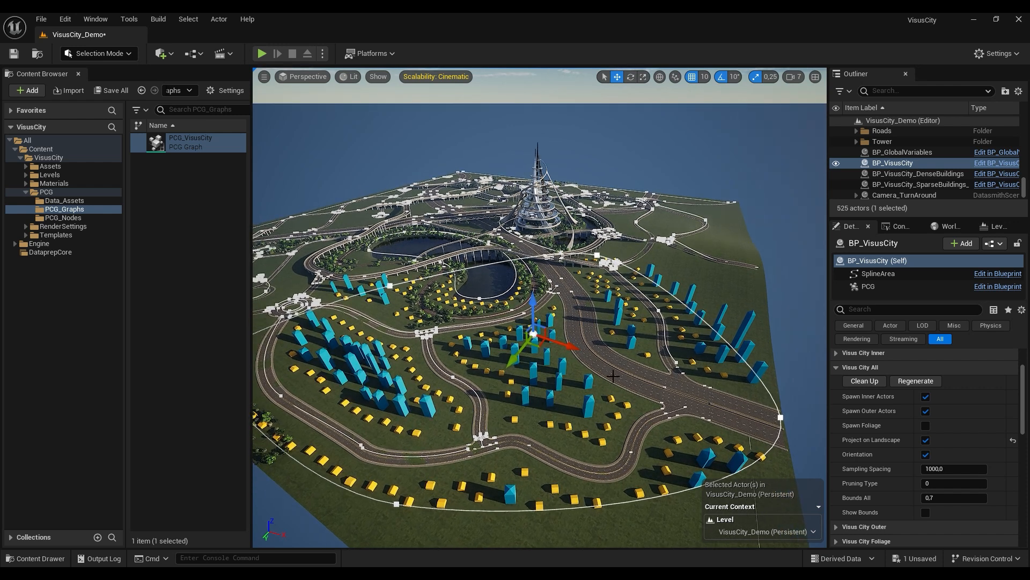
Try a Sampling Spacing of 10000 for the generated buildings and reset it to its default.
{"action": "left_click", "coordinate": [951, 467]}
{"action": "type", "text": "1000"}
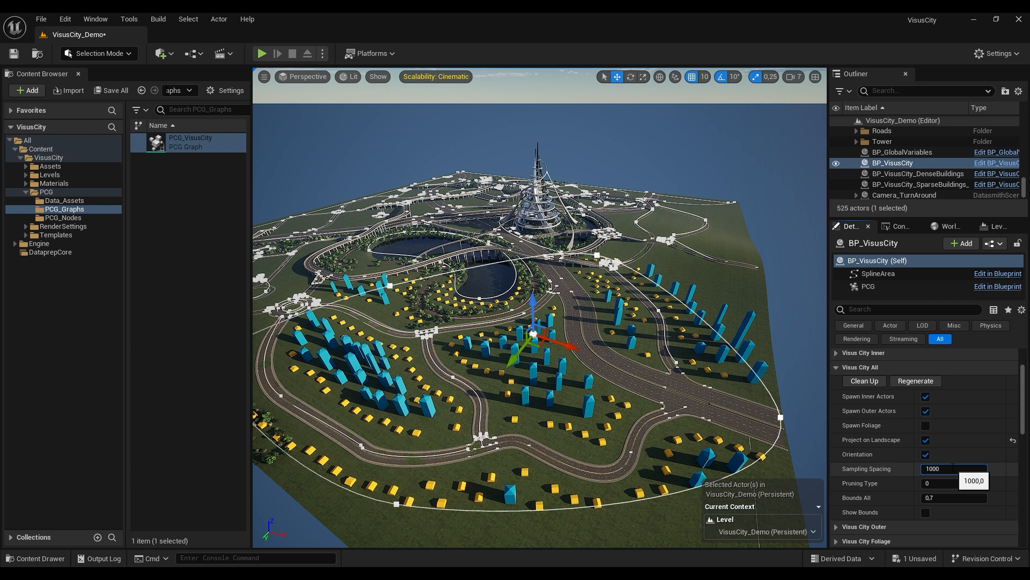
{"action": "type", "text": "0"}
{"action": "key", "text": "Return"}
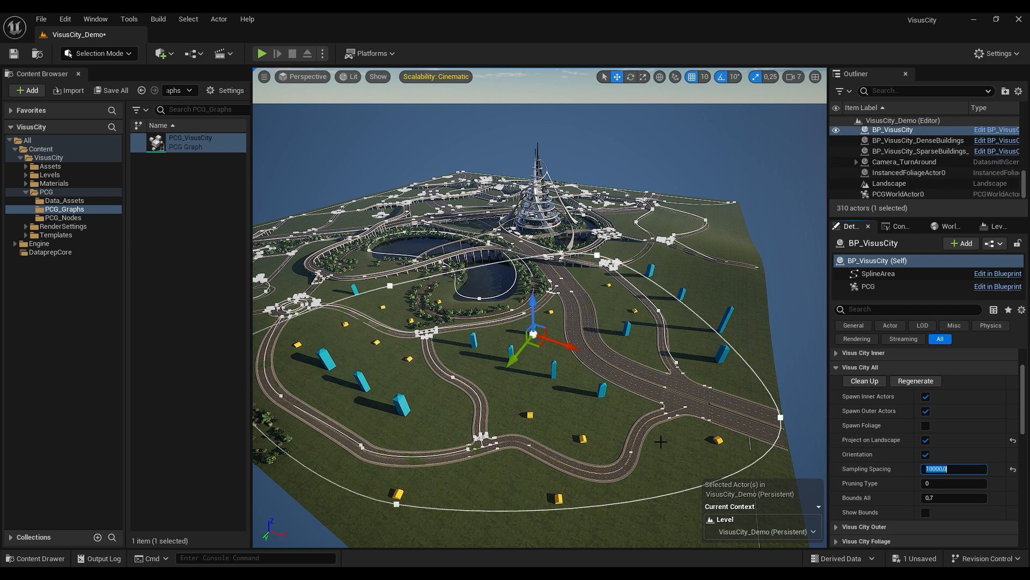
{"action": "left_click", "coordinate": [1013, 469]}
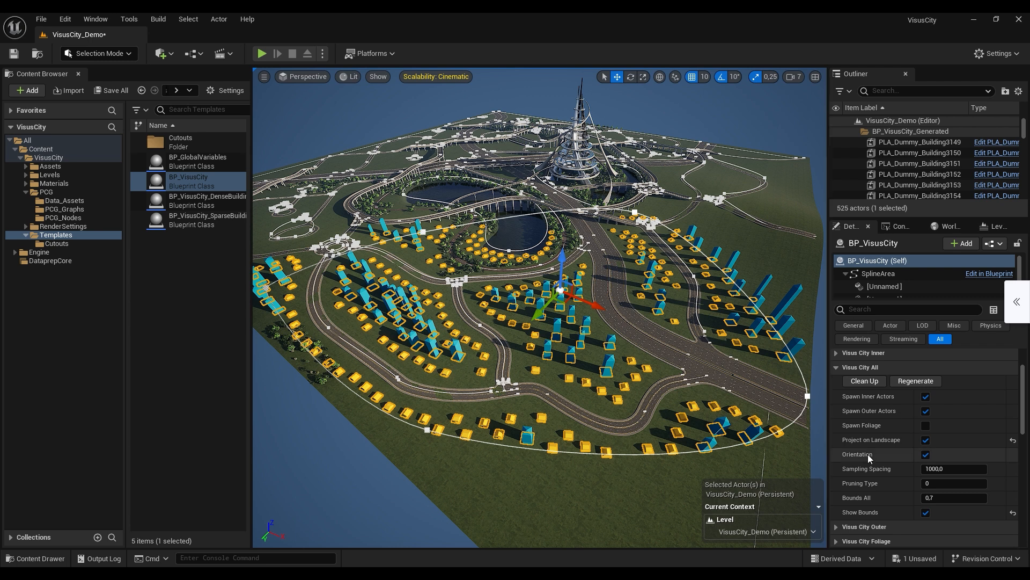
Toggle Show Bounds off and on, disable Spawn Inner Actors, and inspect the building bounds on the ground.
{"action": "left_click", "coordinate": [925, 512]}
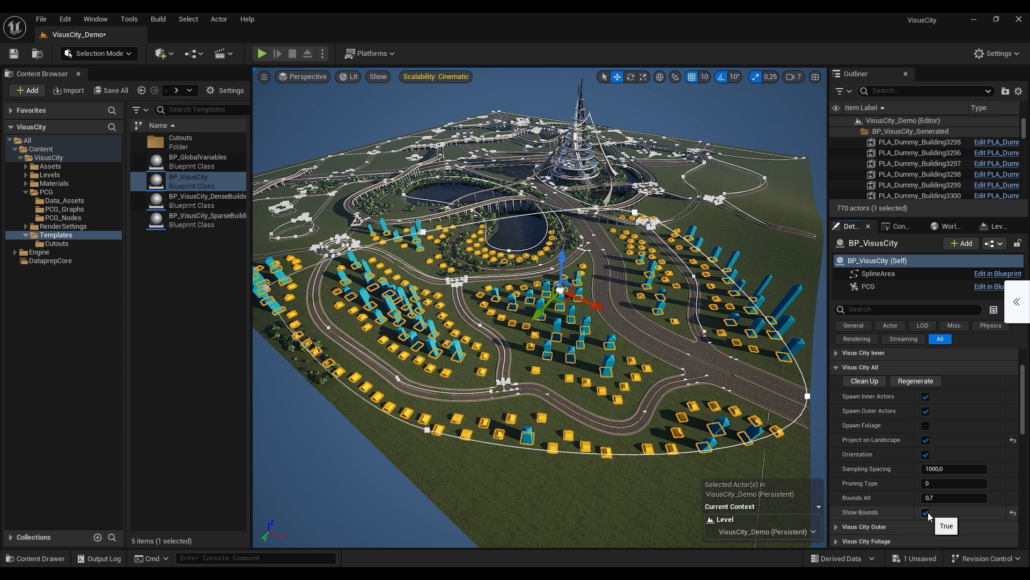
{"action": "left_click", "coordinate": [926, 512]}
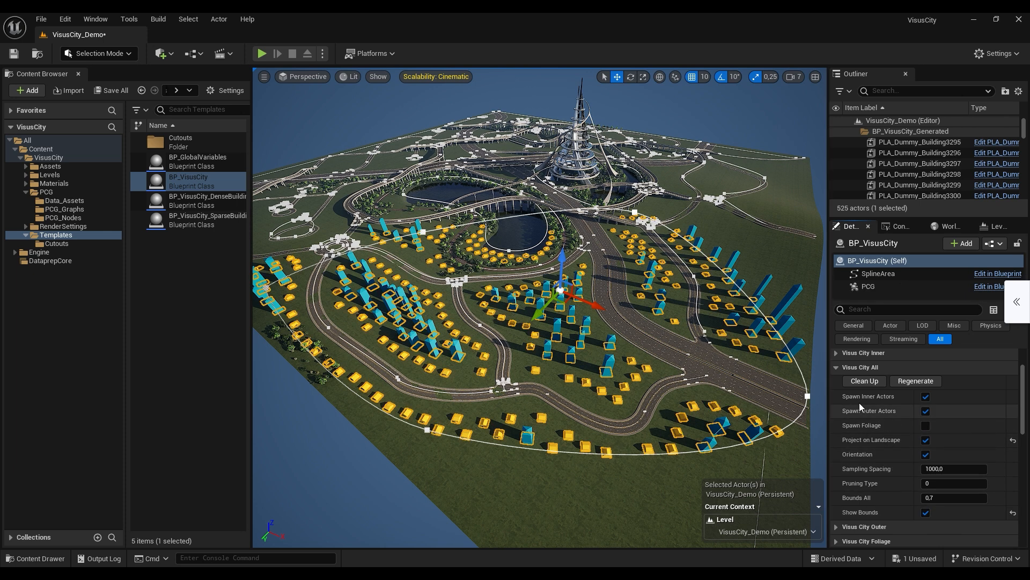
{"action": "left_click", "coordinate": [925, 397]}
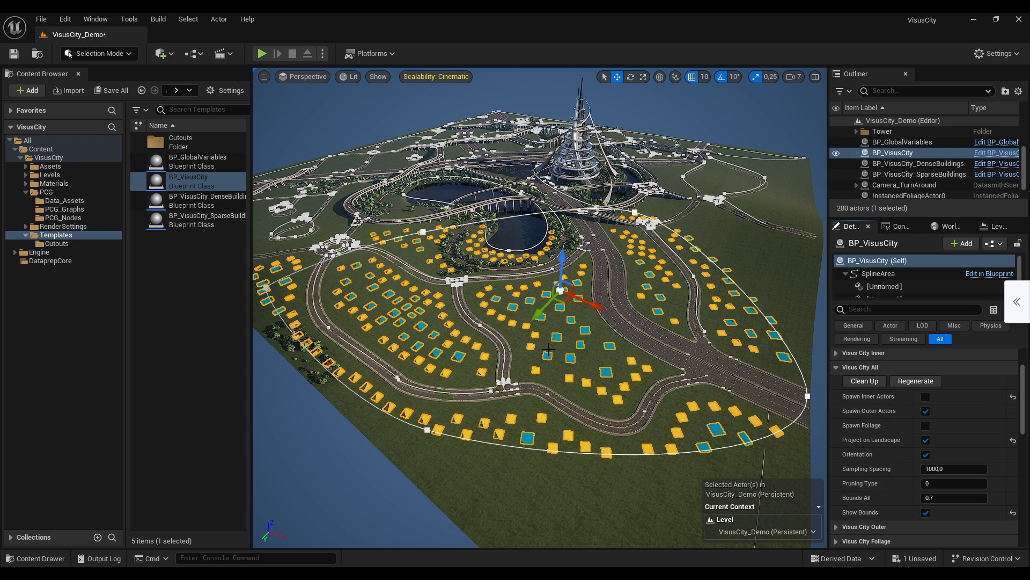
{"action": "key", "text": "w"}
{"action": "mouse_move", "coordinate": [665, 379]}
{"action": "right_mouse_down"}
{"action": "mouse_move", "coordinate": [668, 400]}
{"action": "mouse_move", "coordinate": [656, 399]}
{"action": "mouse_move", "coordinate": [642, 378]}
{"action": "mouse_move", "coordinate": [656, 376]}
{"action": "right_mouse_up"}
{"action": "key", "text": "a"}
{"action": "key", "text": "d"}
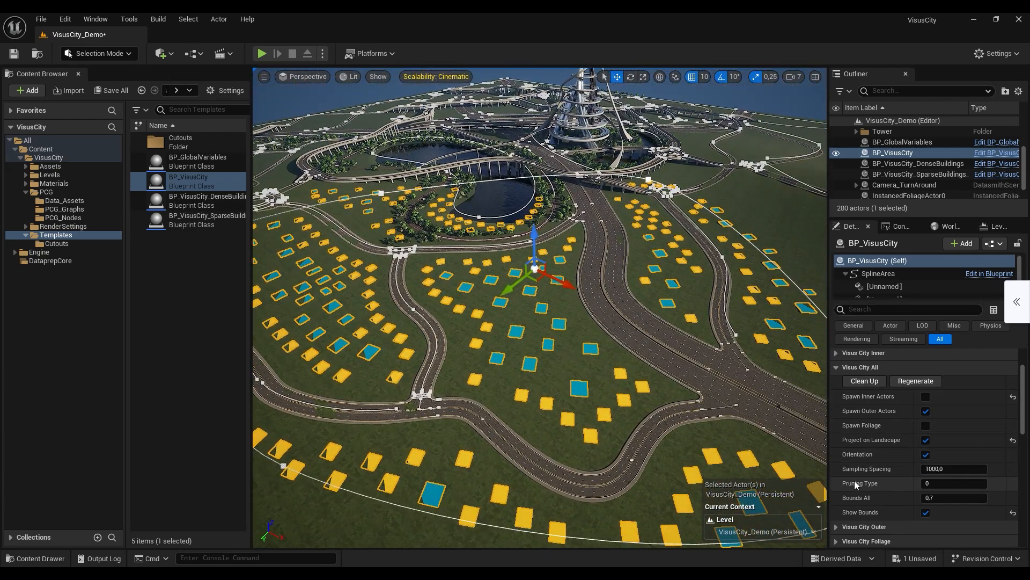
Check the Pruning Type options and try Bounds All values of 0.5 and 0.2 on the building bounds.
{"action": "mouse_move", "coordinate": [860, 487]}
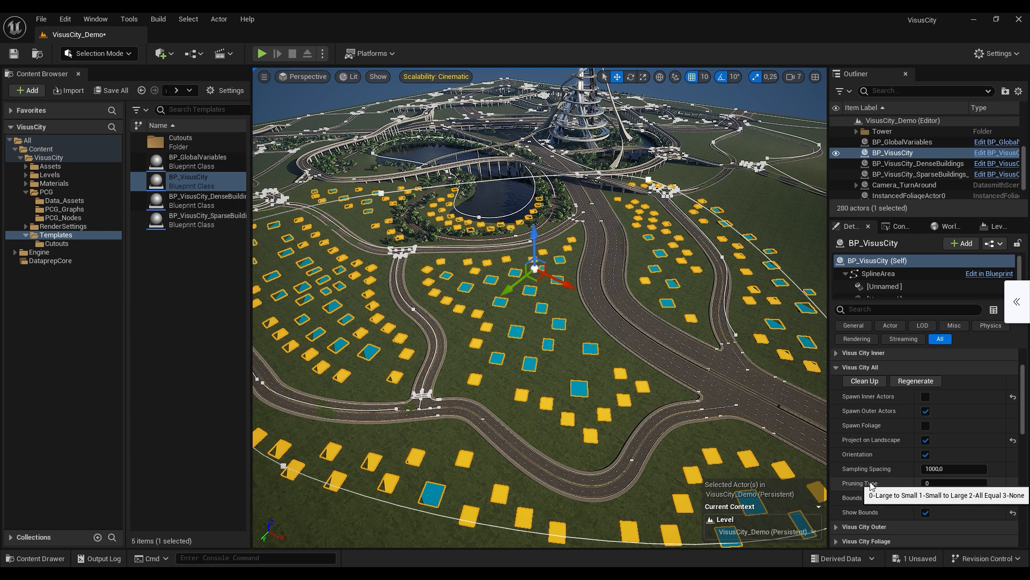
{"action": "mouse_move", "coordinate": [581, 413]}
{"action": "right_mouse_down"}
{"action": "mouse_move", "coordinate": [588, 381]}
{"action": "mouse_move", "coordinate": [580, 413]}
{"action": "right_mouse_up"}
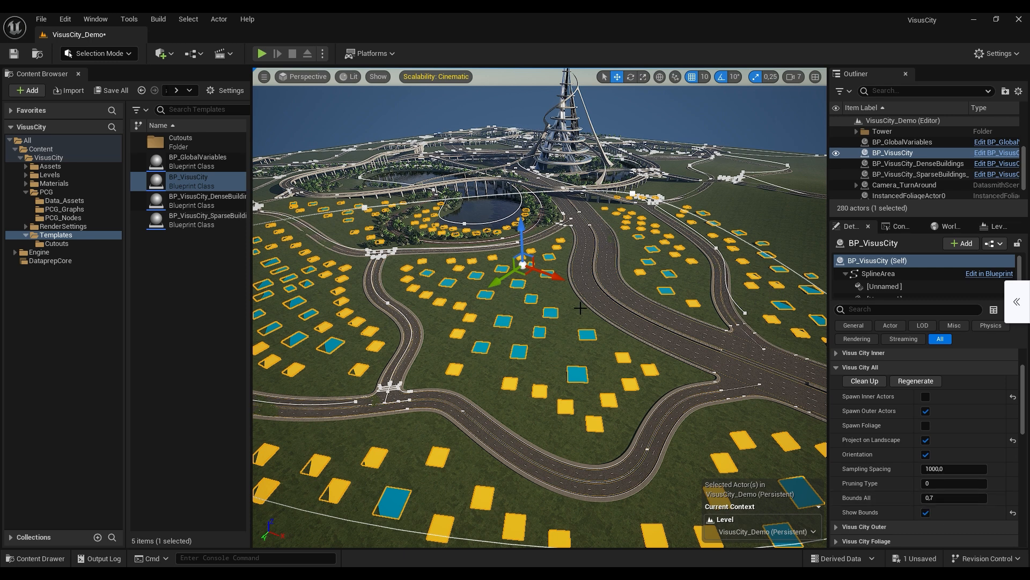
{"action": "left_click", "coordinate": [944, 500]}
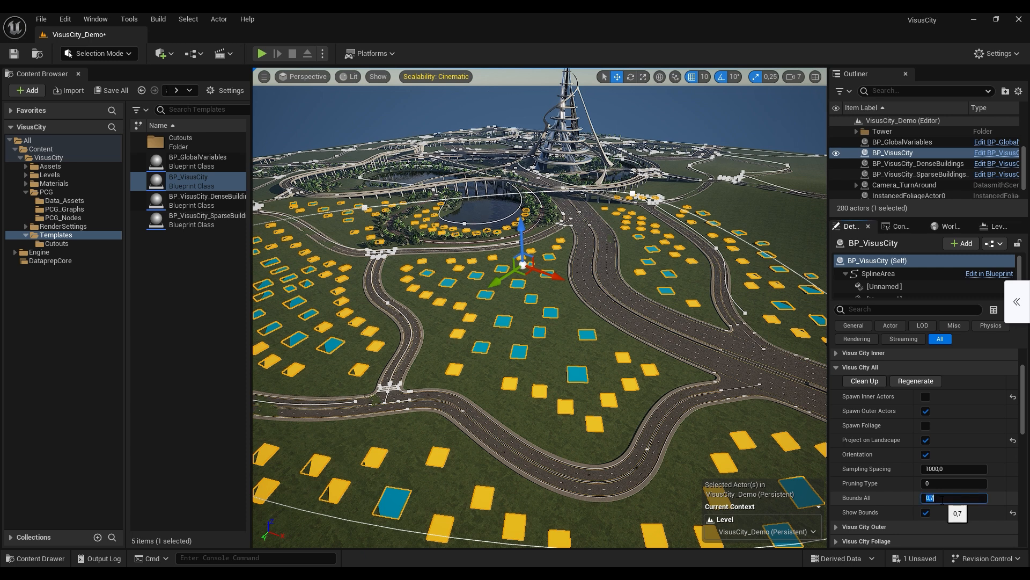
{"action": "key", "text": "Return"}
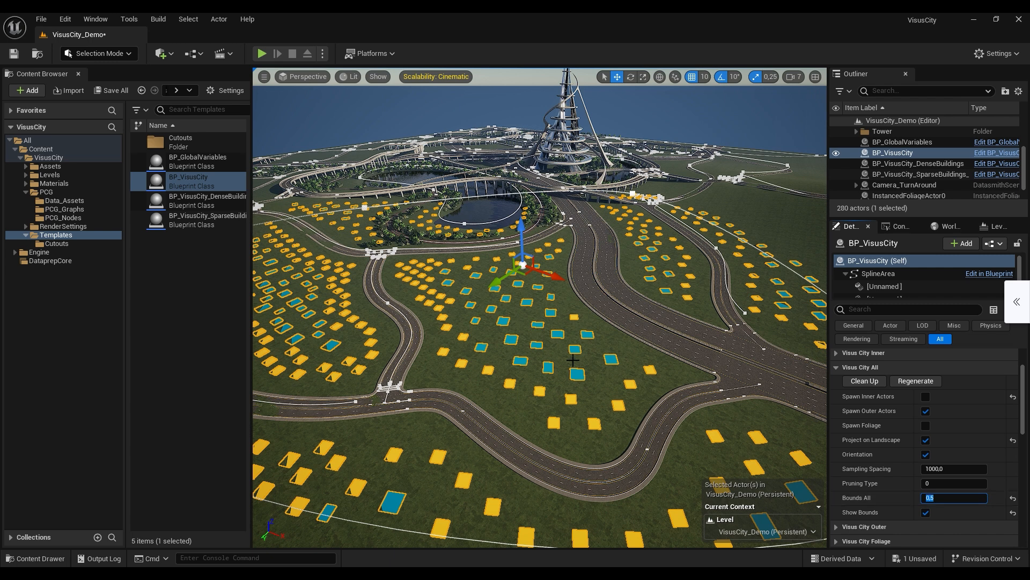
{"action": "type", "text": ".2"}
{"action": "key", "text": "Return"}
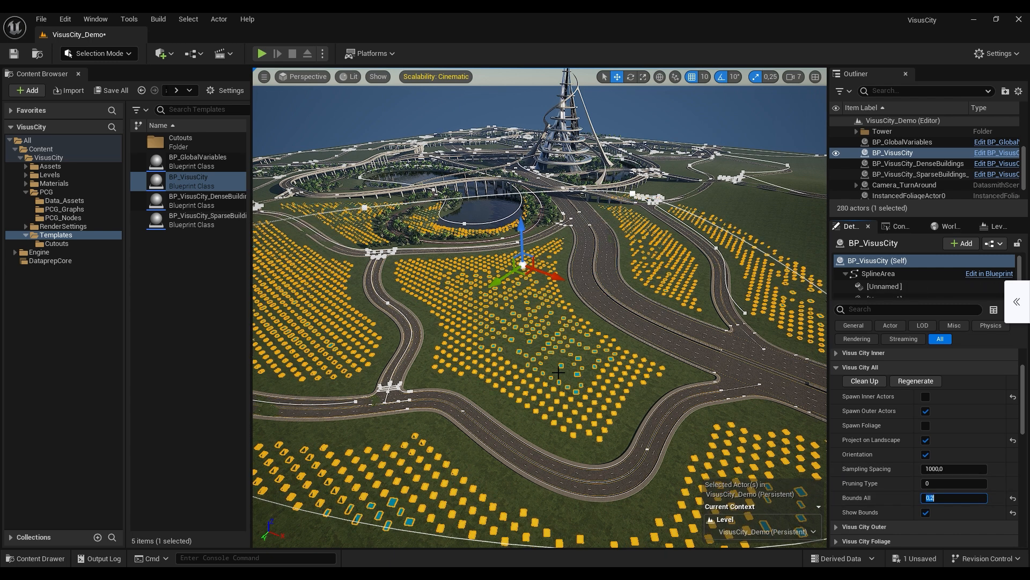
Toggle Spawn Inner Actors to compare buildings with their bounds, leave it enabled, and restore Bounds All to 0.7.
{"action": "left_click", "coordinate": [926, 397]}
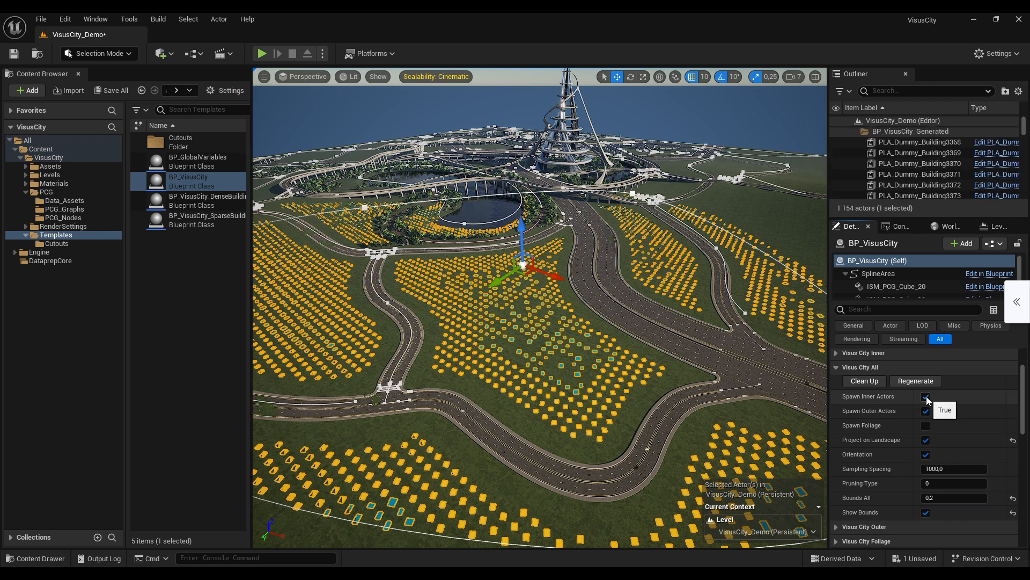
{"action": "left_click", "coordinate": [926, 396]}
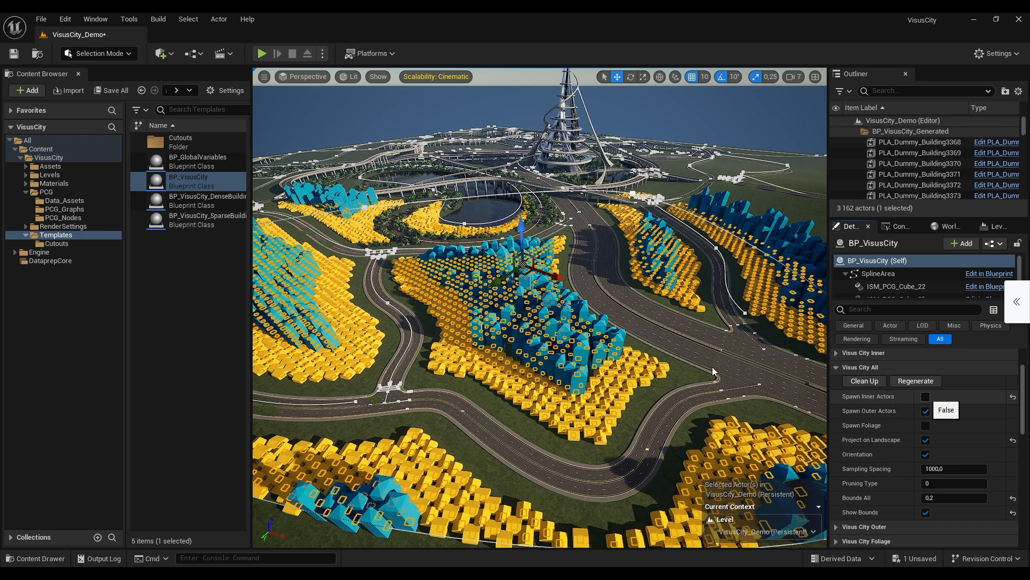
{"action": "mouse_move", "coordinate": [585, 396]}
{"action": "right_mouse_down"}
{"action": "mouse_move", "coordinate": [598, 396]}
{"action": "mouse_move", "coordinate": [570, 395]}
{"action": "right_mouse_up"}
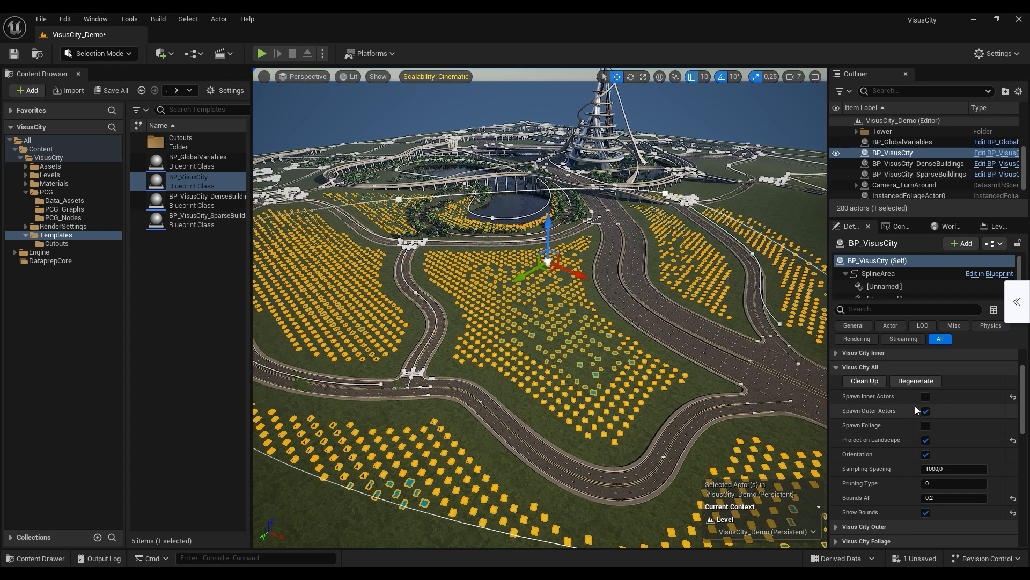
{"action": "left_click", "coordinate": [925, 398]}
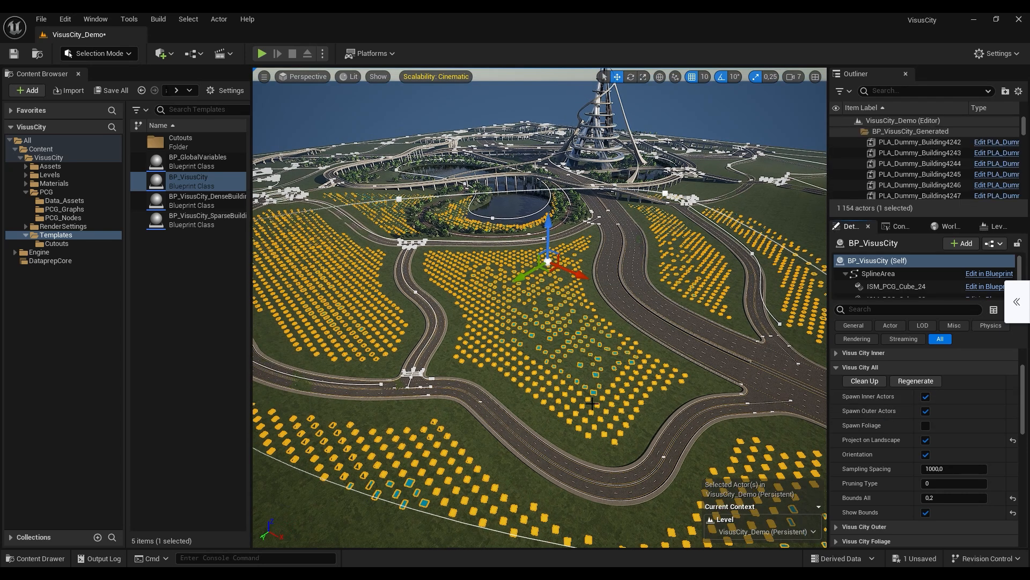
{"action": "right_click_drag", "start_coordinate": [596, 404], "coordinate": [582, 379]}
{"action": "left_click_drag", "start_coordinate": [951, 498], "coordinate": [987, 497]}
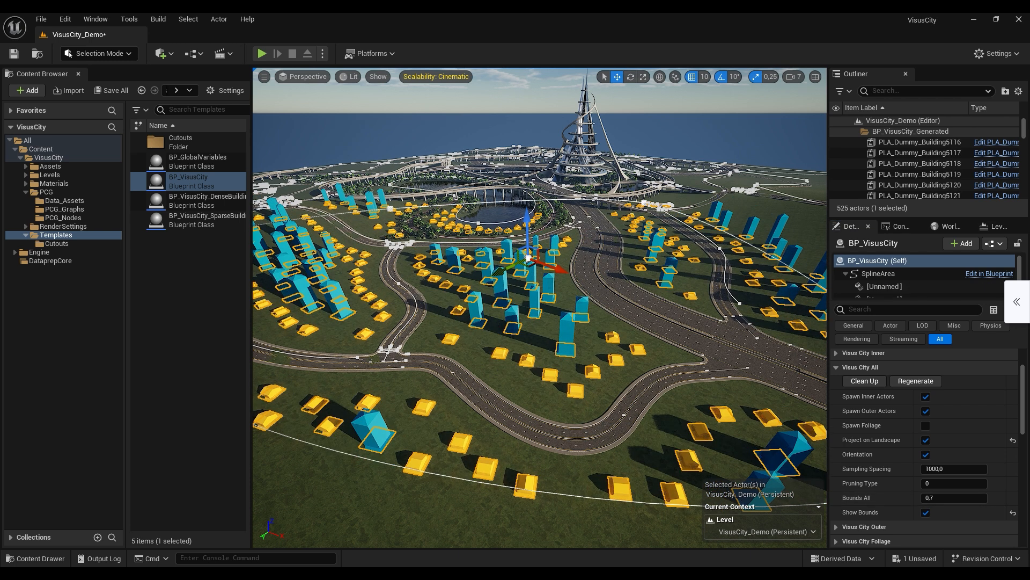
Disable Spawn Inner Actors and Spawn Outer Actors and examine the bounds on the ground in relation to Pruning Type.
{"action": "left_click", "coordinate": [925, 397]}
{"action": "left_click", "coordinate": [926, 411]}
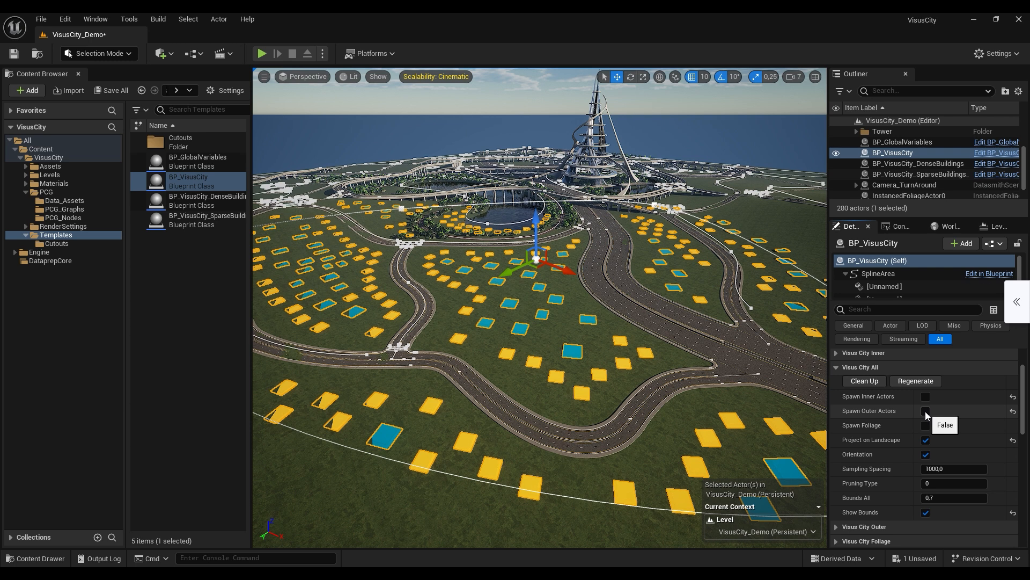
{"action": "right_click_drag", "start_coordinate": [582, 370], "coordinate": [606, 385]}
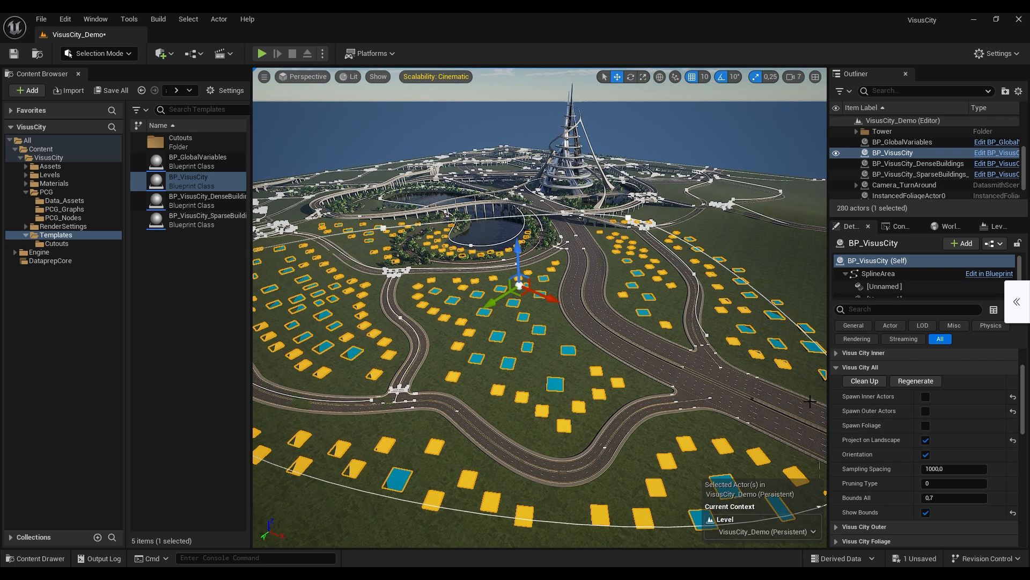
{"action": "mouse_move", "coordinate": [865, 489]}
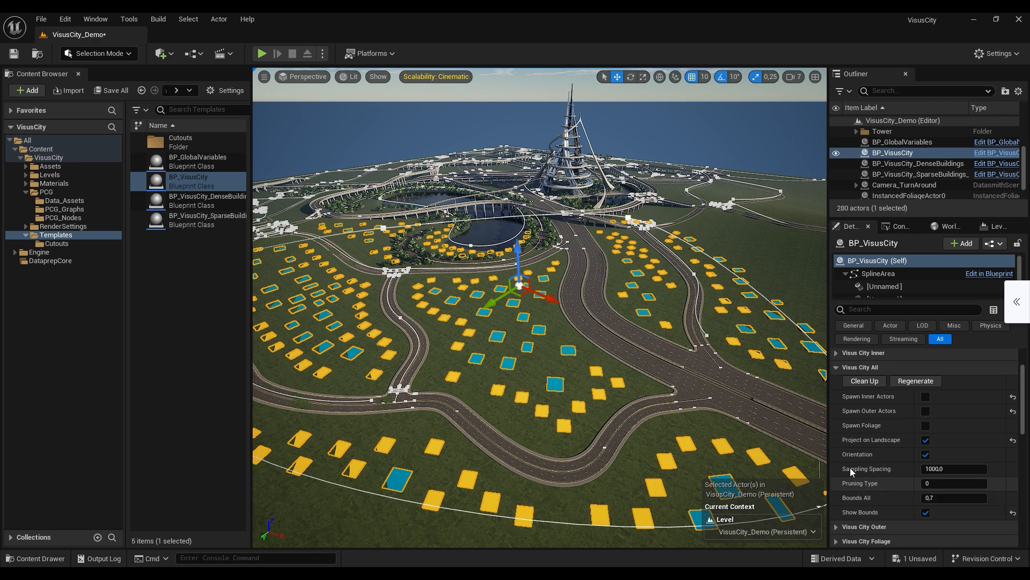
{"action": "right_click_drag", "start_coordinate": [597, 370], "coordinate": [570, 376]}
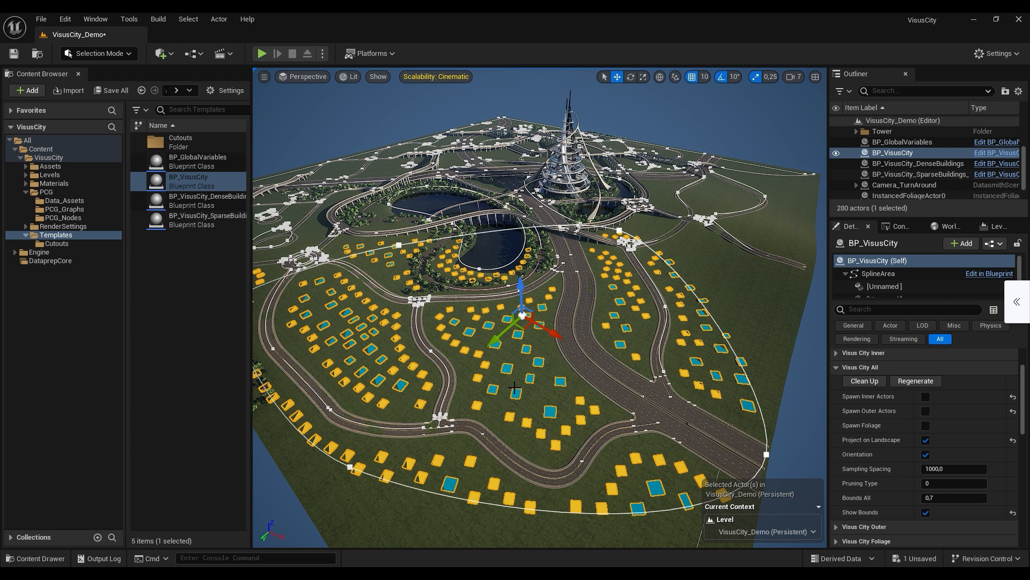
{"action": "middle_click_drag", "start_coordinate": [543, 403], "coordinate": [529, 377]}
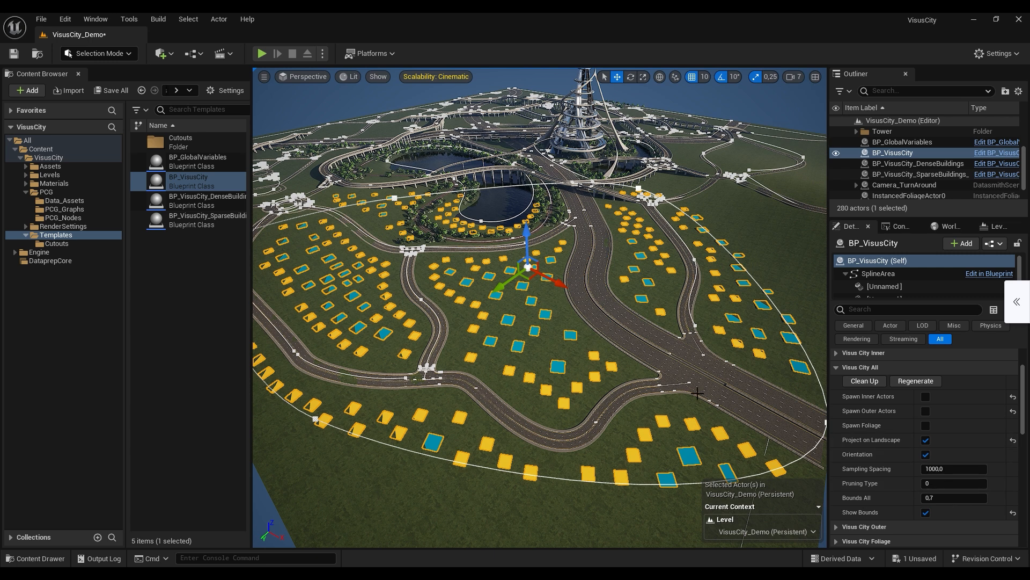
{"action": "mouse_move", "coordinate": [872, 484]}
{"action": "mouse_move", "coordinate": [638, 337]}
{"action": "right_mouse_down"}
{"action": "mouse_move", "coordinate": [622, 323]}
{"action": "mouse_move", "coordinate": [638, 328]}
{"action": "right_mouse_up"}
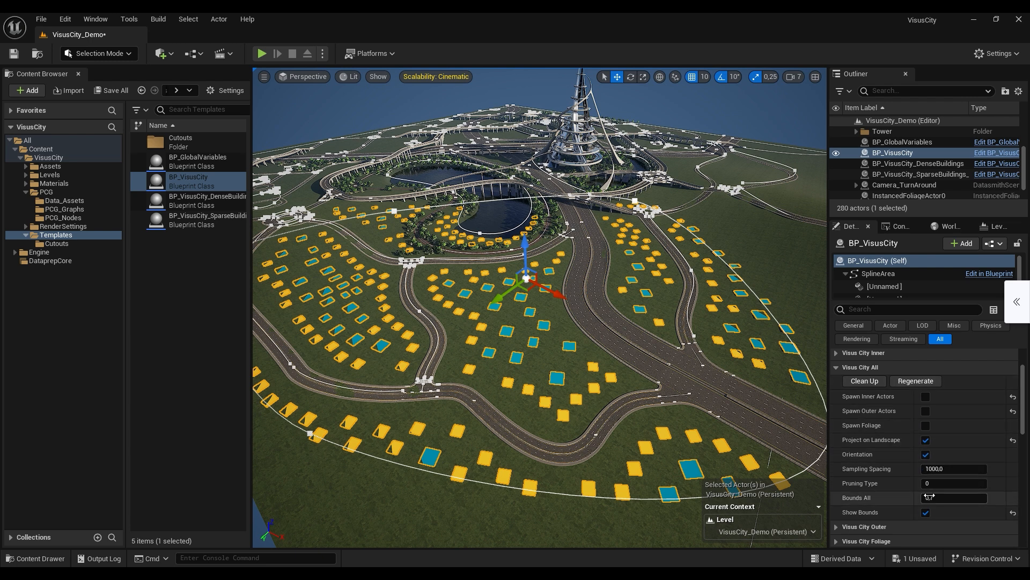
Turn off Show Bounds and re-enable Spawn Inner Actors and Spawn Outer Actors for the city.
{"action": "scroll", "coordinate": [930, 449], "scroll_direction": "up", "scroll_amount": 1}
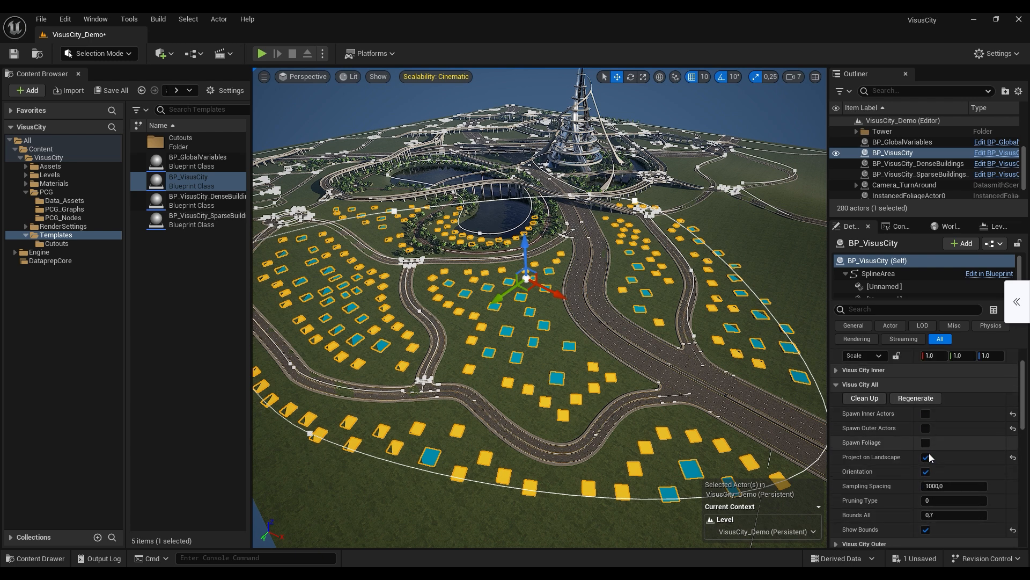
{"action": "left_click", "coordinate": [926, 529]}
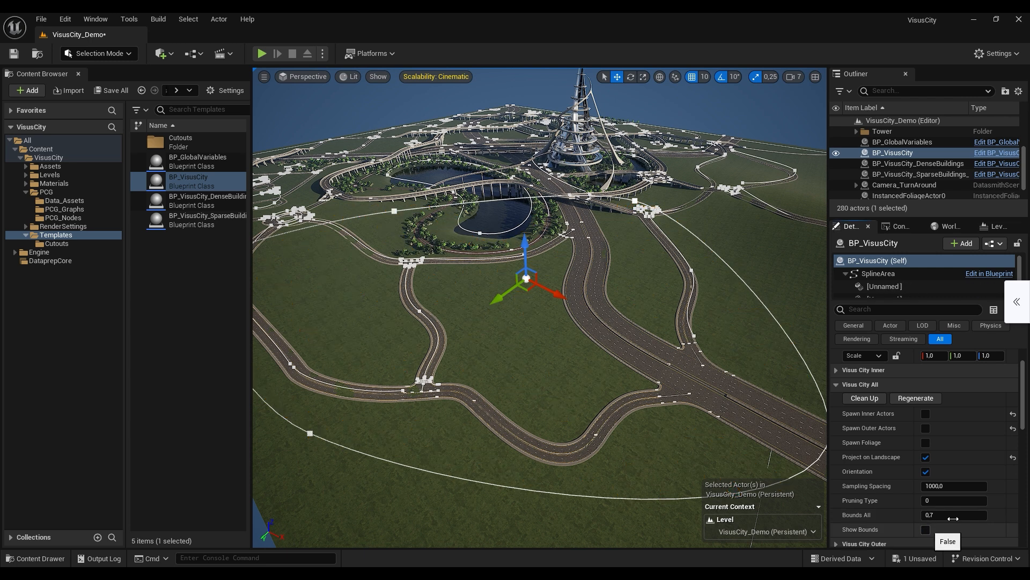
{"action": "left_click", "coordinate": [925, 413]}
{"action": "left_click", "coordinate": [925, 428]}
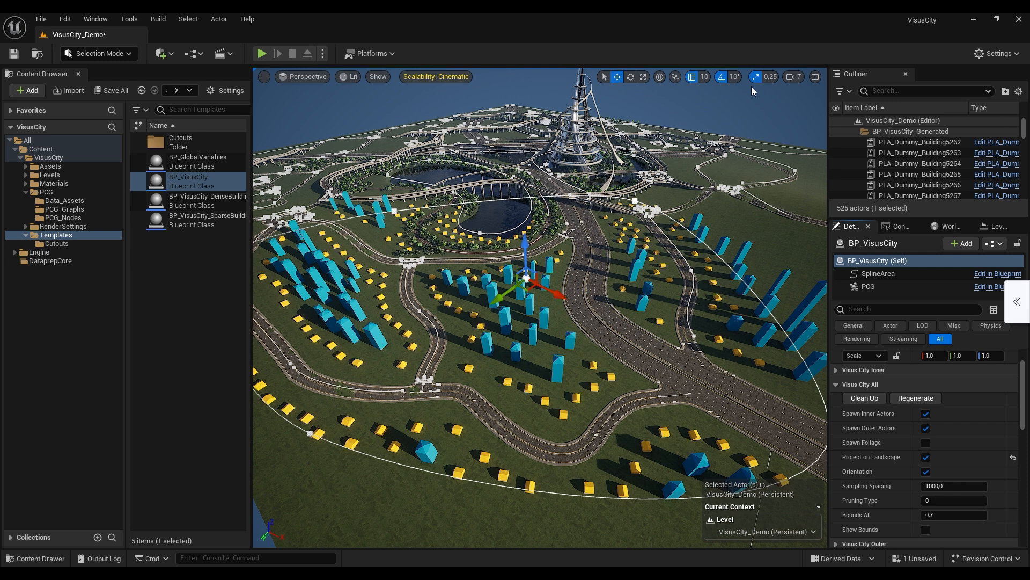
{"action": "right_click_drag", "start_coordinate": [628, 348], "coordinate": [610, 334]}
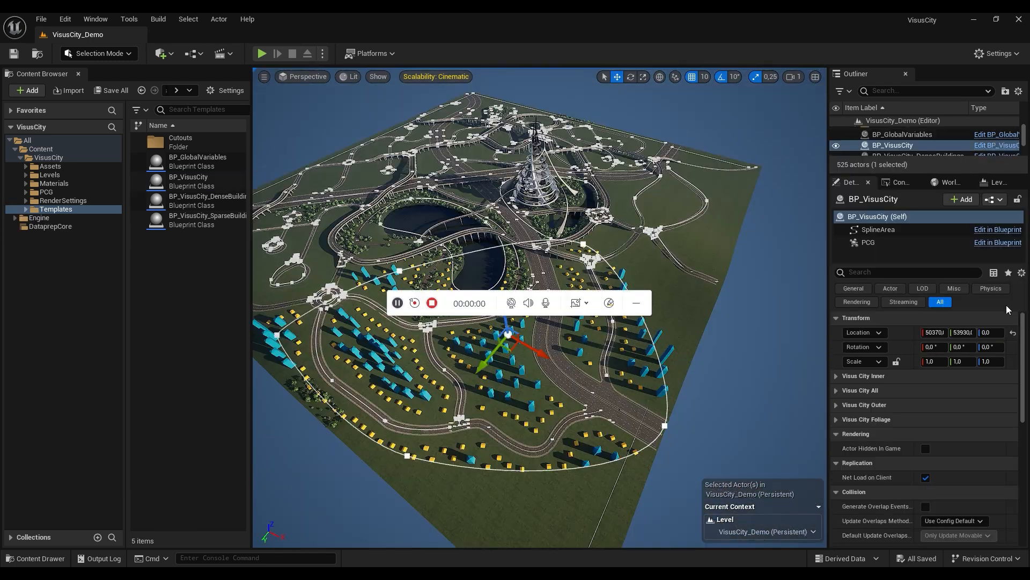
Expand the Visus City Inner settings and get a closer view of the inner buildings near the lake and roads.
{"action": "left_click", "coordinate": [637, 299]}
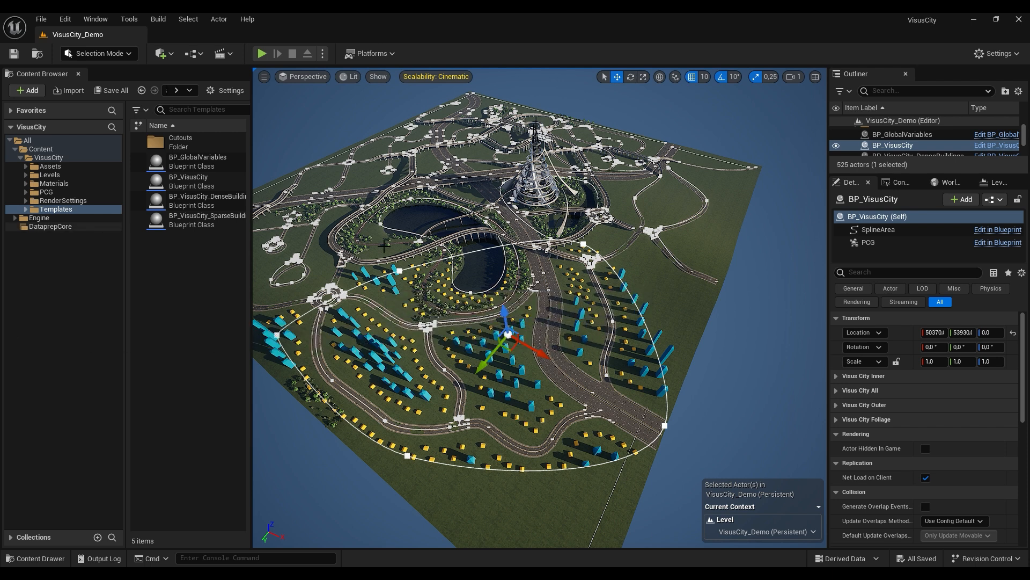
{"action": "left_click", "coordinate": [838, 378]}
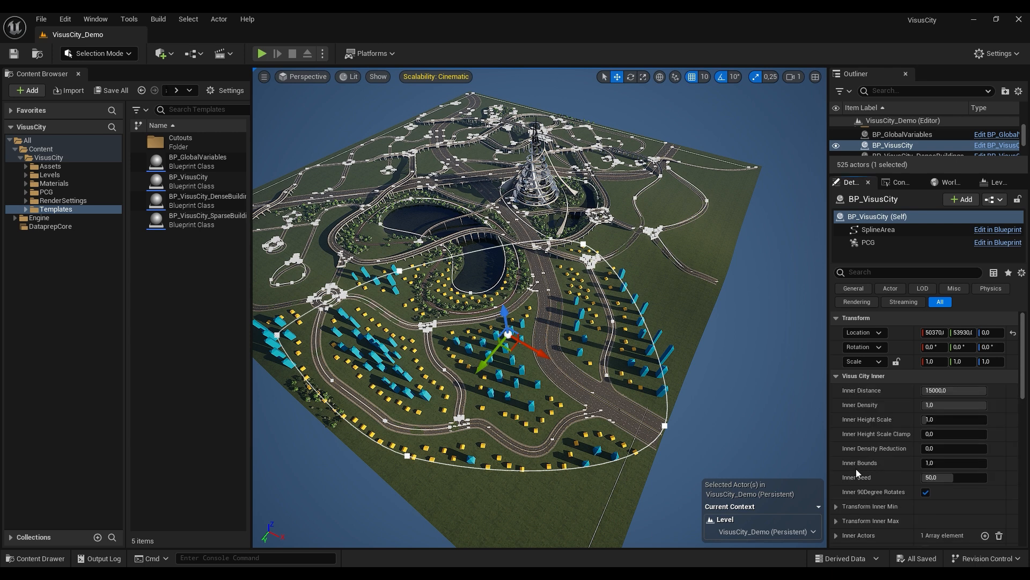
{"action": "mouse_move", "coordinate": [1025, 360]}
{"action": "left_mouse_down"}
{"action": "mouse_move", "coordinate": [1027, 387]}
{"action": "mouse_move", "coordinate": [1025, 367]}
{"action": "left_mouse_up"}
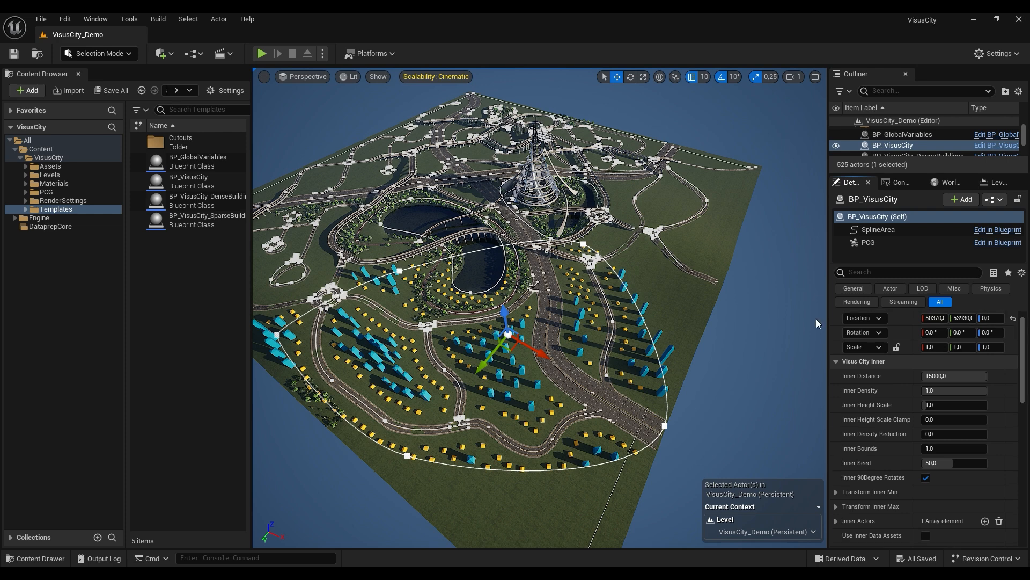
{"action": "right_click_drag", "start_coordinate": [521, 371], "coordinate": [507, 380]}
{"action": "key", "text": "w"}
{"action": "scroll", "coordinate": [506, 383], "scroll_direction": "up", "scroll_amount": 7}
{"action": "key", "text": "s"}
{"action": "key", "text": "w"}
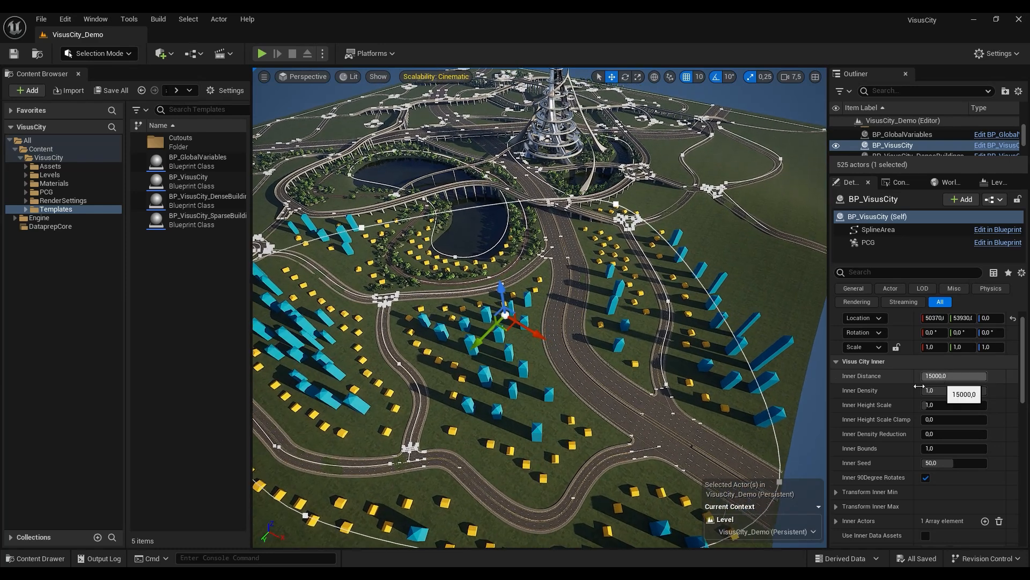
{"action": "right_click_drag", "start_coordinate": [541, 455], "coordinate": [544, 457]}
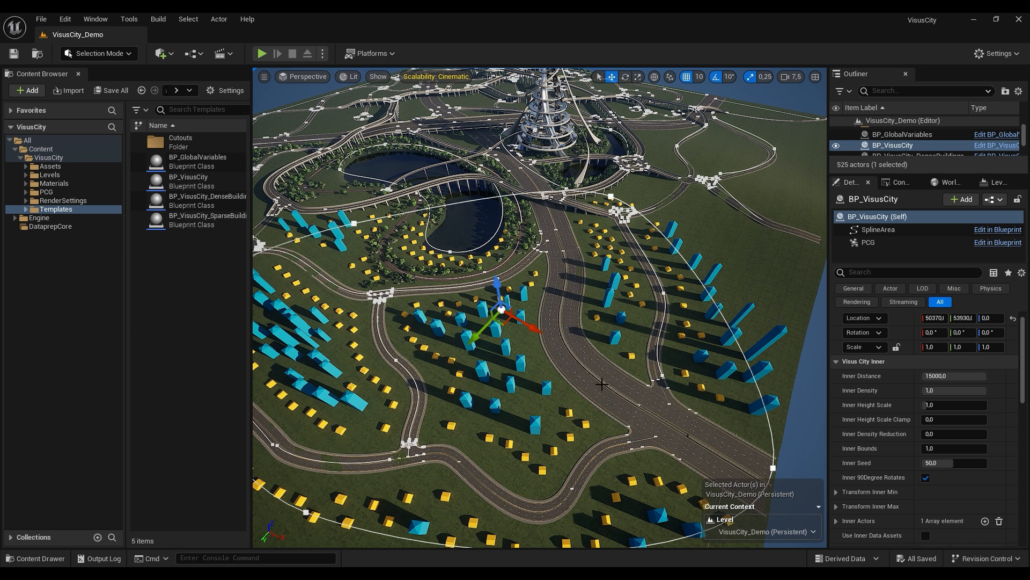
Try an Inner Distance of 25000 and inspect the resulting building distribution.
{"action": "left_click", "coordinate": [952, 375]}
{"action": "type", "text": "2"}
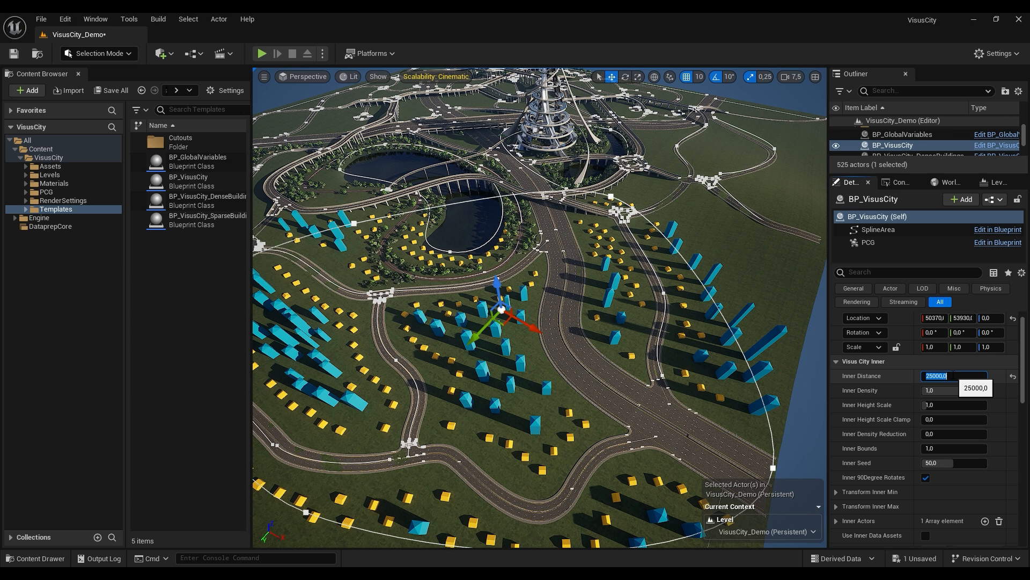
{"action": "key", "text": "Return"}
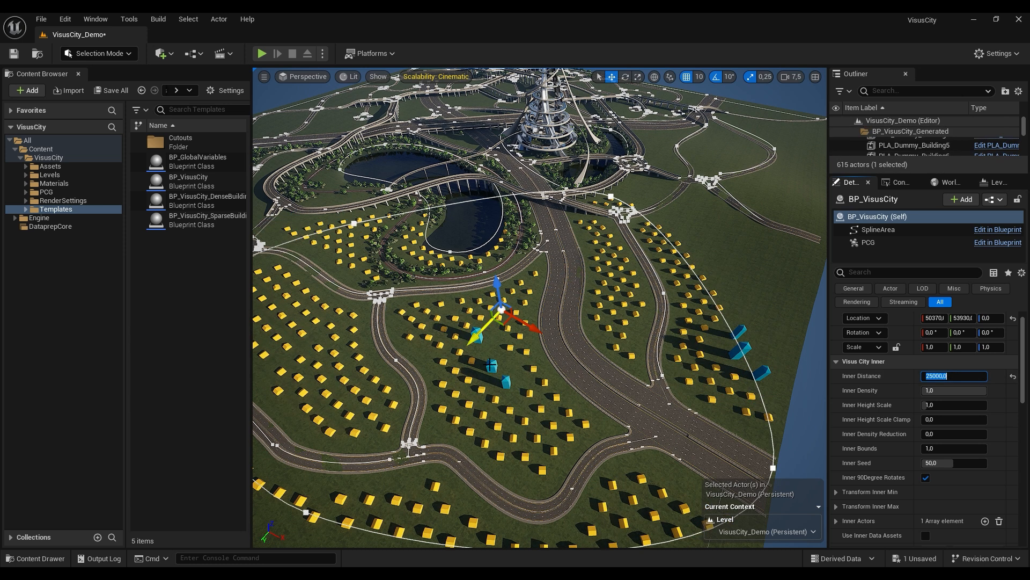
{"action": "right_click_drag", "start_coordinate": [526, 413], "coordinate": [408, 327]}
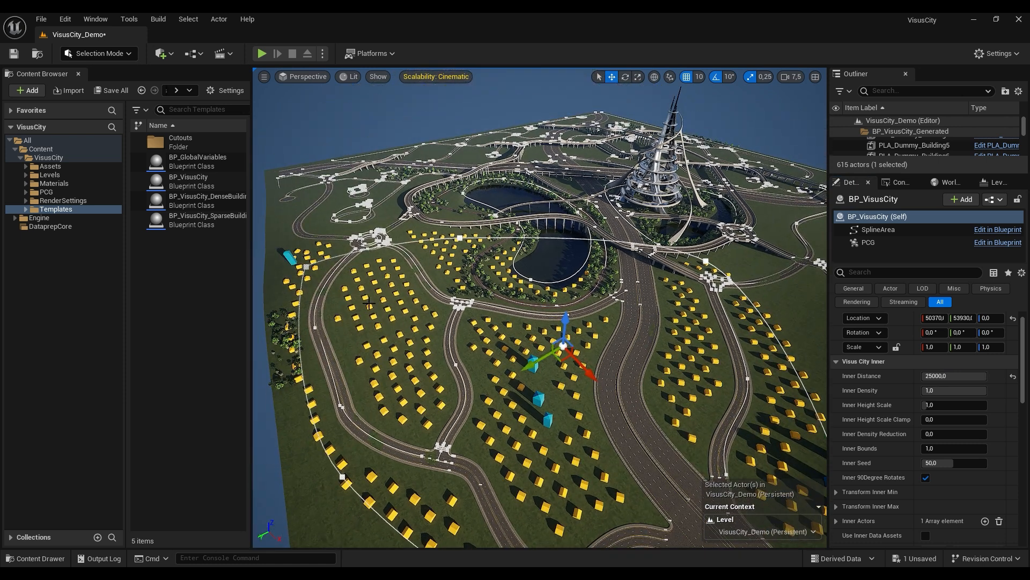
Try an Inner Distance of 5000, view the buildings from above, and reset the distance to its default.
{"action": "left_click", "coordinate": [954, 376]}
{"action": "type", "text": "50"}
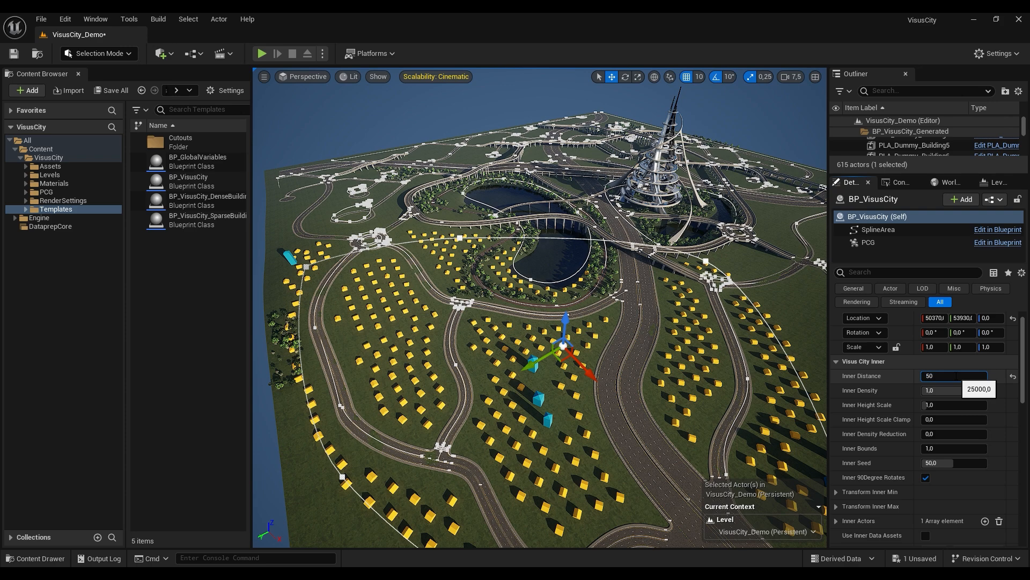
{"action": "type", "text": "00"}
{"action": "key", "text": "Return"}
{"action": "right_click_drag", "start_coordinate": [540, 307], "coordinate": [557, 290]}
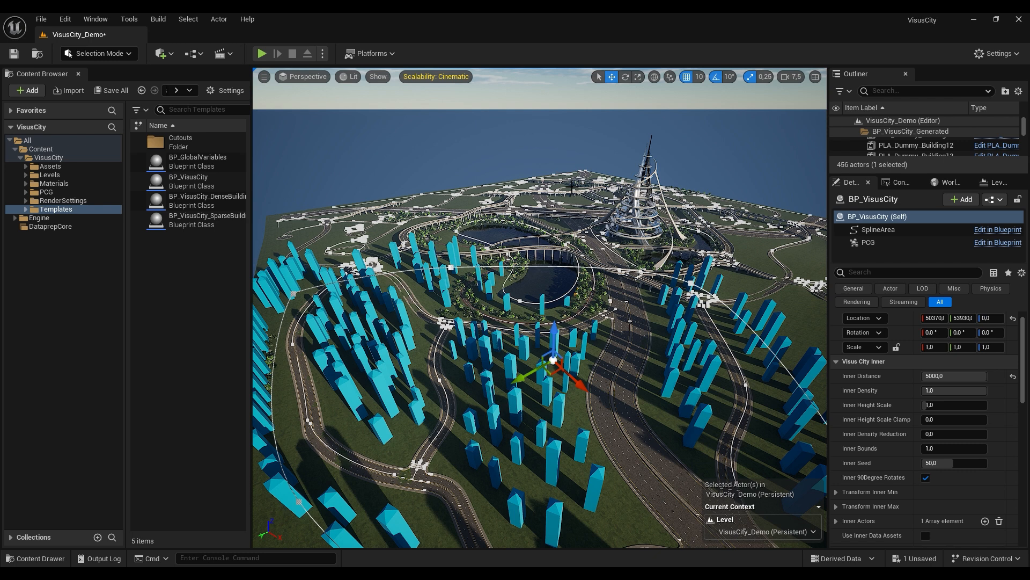
{"action": "right_click_drag", "start_coordinate": [610, 401], "coordinate": [604, 424]}
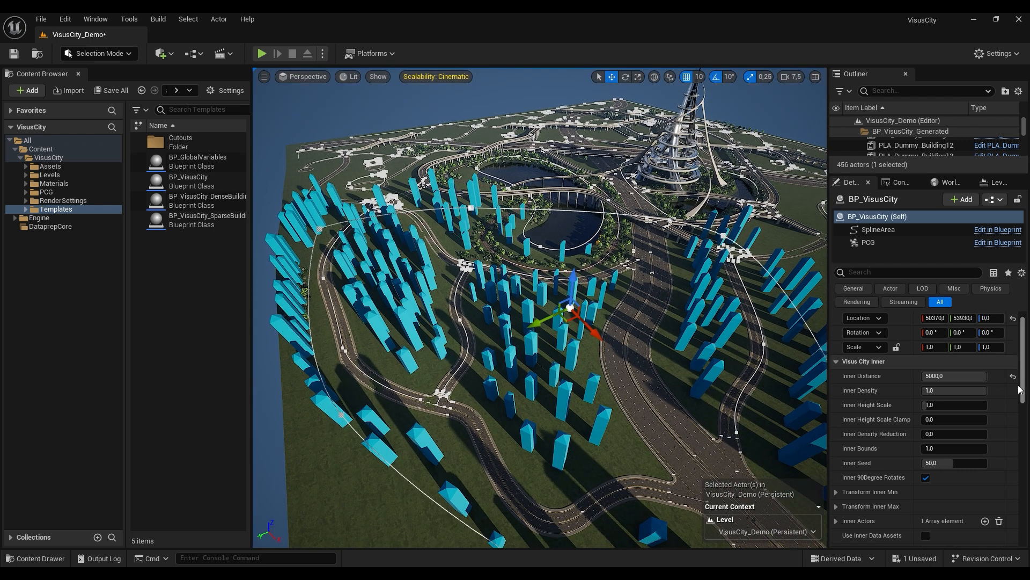
{"action": "left_click", "coordinate": [1014, 377]}
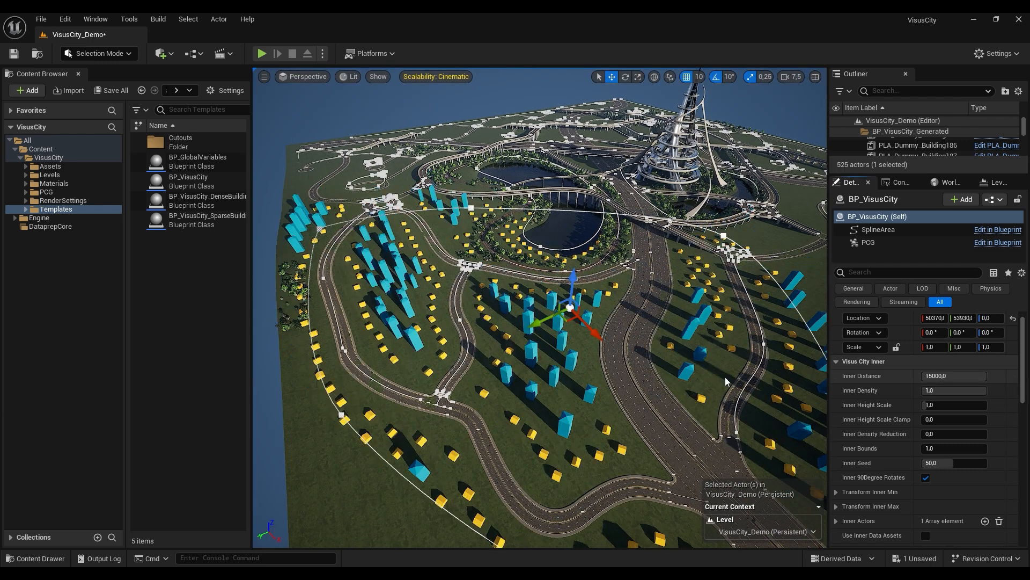
Set the Inner Density of the inner buildings to 0.5.
{"action": "right_click_drag", "start_coordinate": [601, 380], "coordinate": [601, 362]}
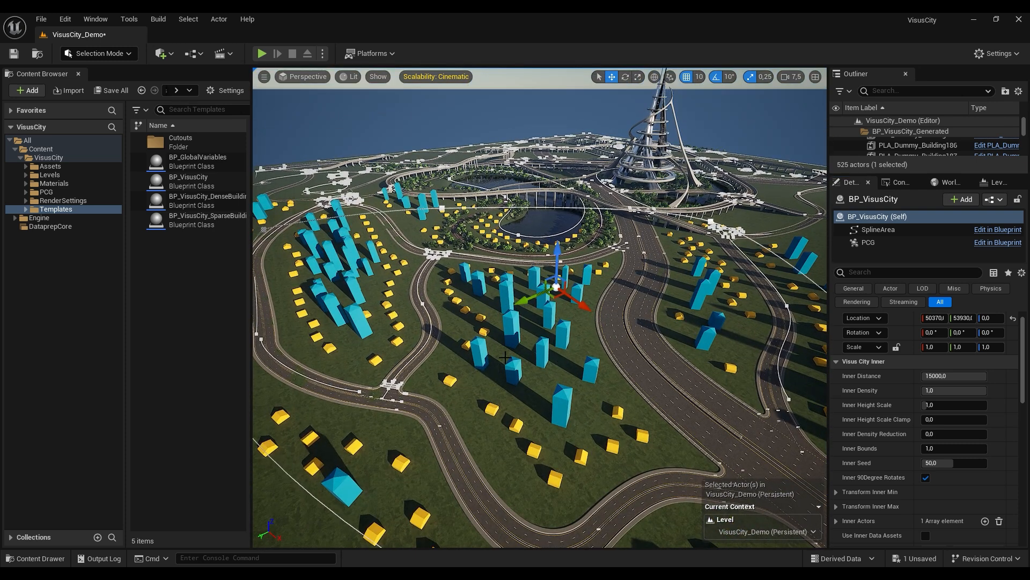
{"action": "left_click", "coordinate": [951, 392]}
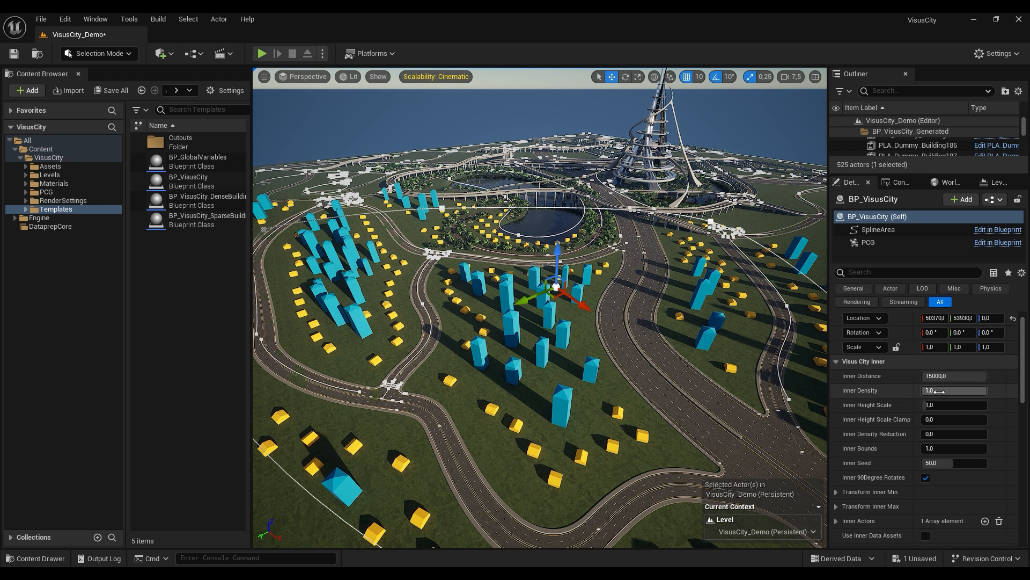
{"action": "type", "text": ".5"}
{"action": "key", "text": "Return"}
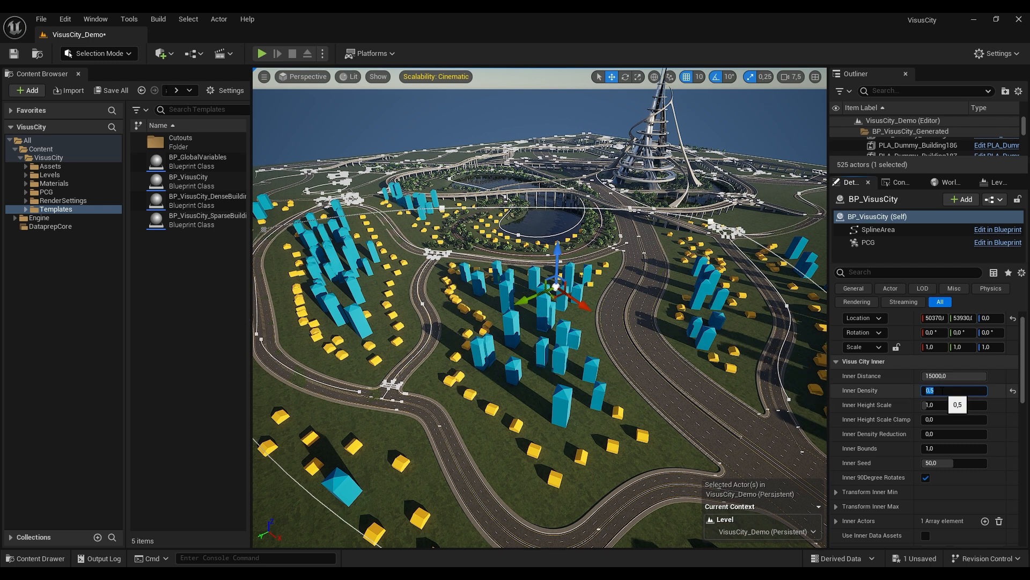
Try Inner Density values of 0.1 and 0.01, and reset the density to its default.
{"action": "type", "text": ".1"}
{"action": "key", "text": "Return"}
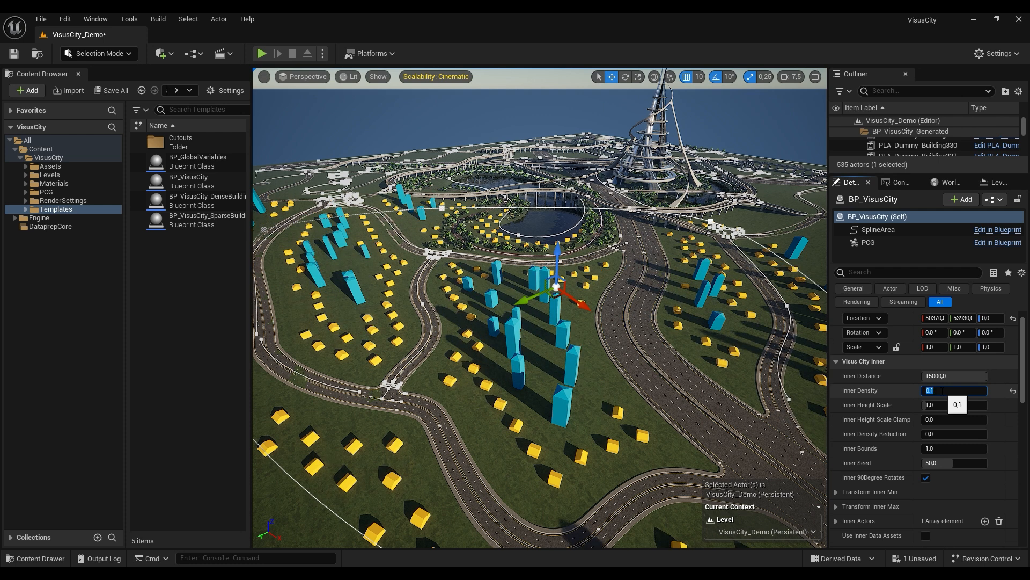
{"action": "type", "text": ".01"}
{"action": "key", "text": "Return"}
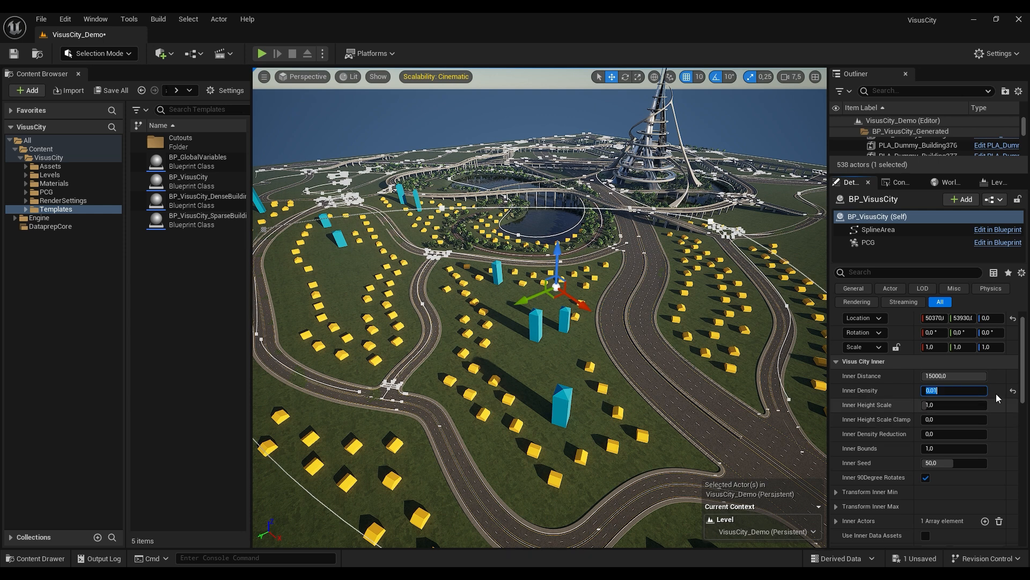
{"action": "left_click", "coordinate": [1013, 391]}
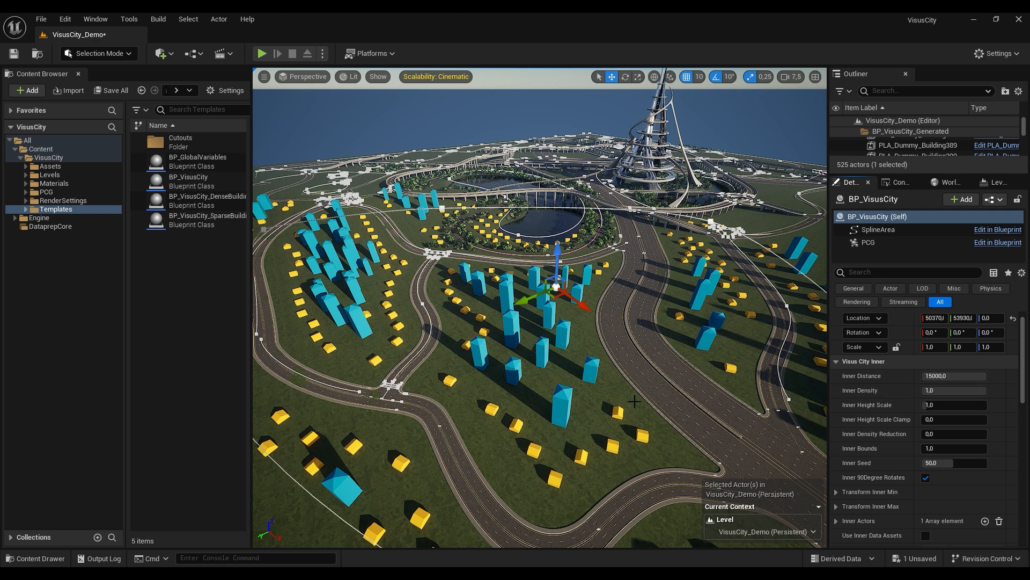
Set the Inner Height Scale of the inner buildings to 5 and get a wider view of the area.
{"action": "right_click_drag", "start_coordinate": [539, 308], "coordinate": [522, 221]}
{"action": "right_click_drag", "start_coordinate": [413, 268], "coordinate": [425, 312]}
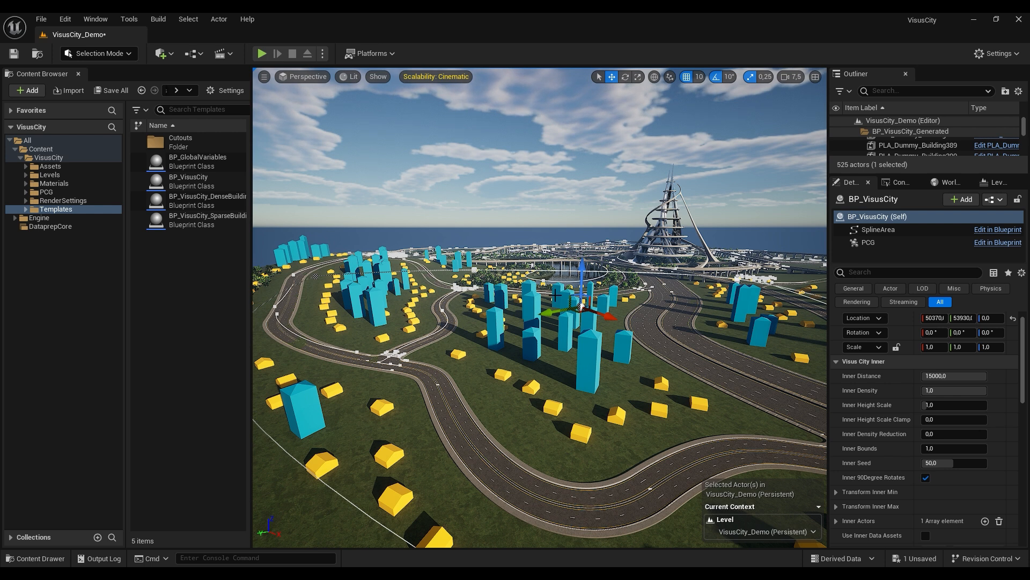
{"action": "left_click", "coordinate": [939, 405]}
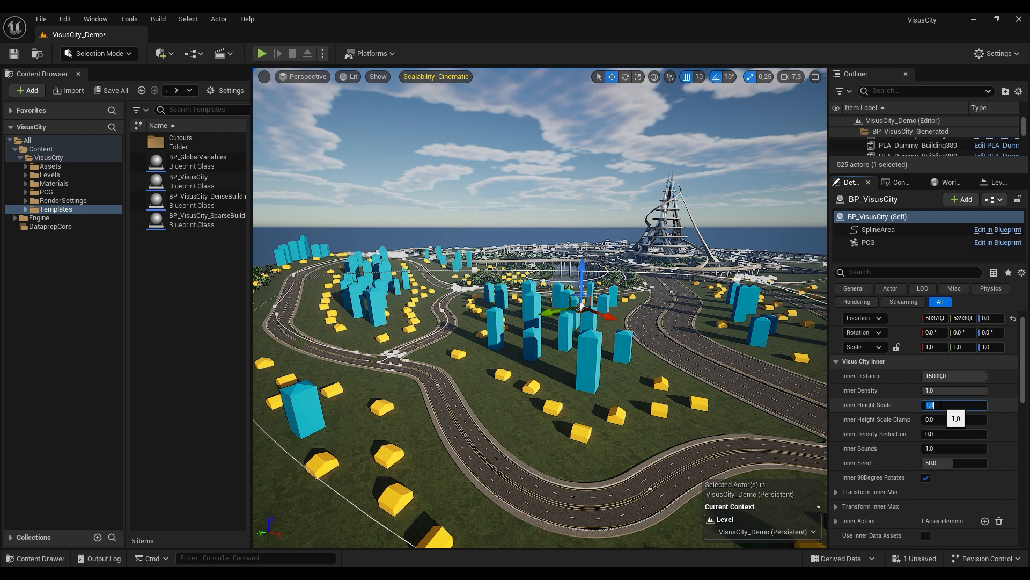
{"action": "key", "text": "Return"}
{"action": "right_click_drag", "start_coordinate": [689, 398], "coordinate": [521, 330]}
{"action": "key", "text": "e"}
{"action": "key", "text": "s"}
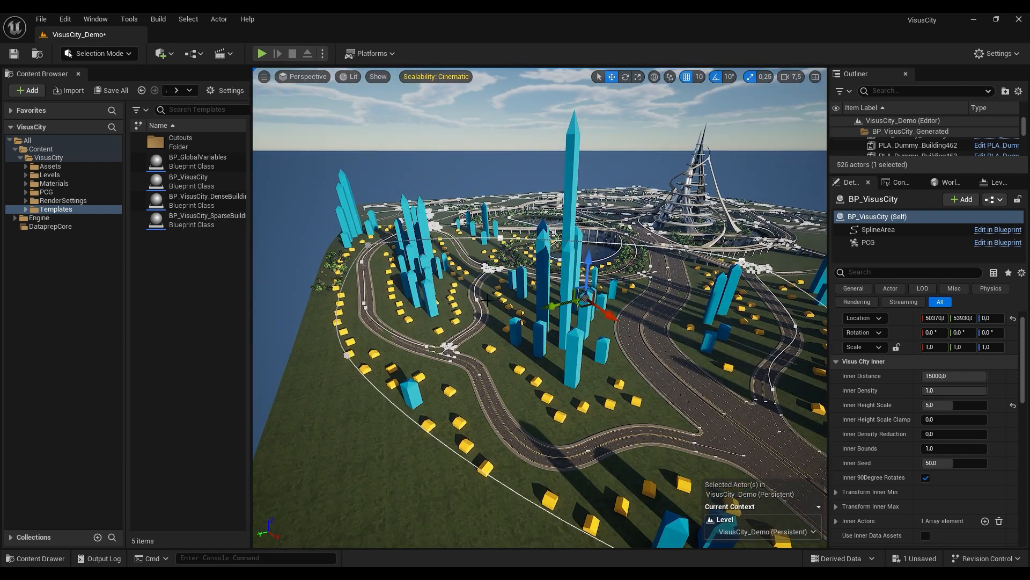
Examine the height distribution of the inner buildings from several angles around the roads and the lake.
{"action": "right_click_drag", "start_coordinate": [586, 378], "coordinate": [606, 352]}
{"action": "key", "text": "w"}
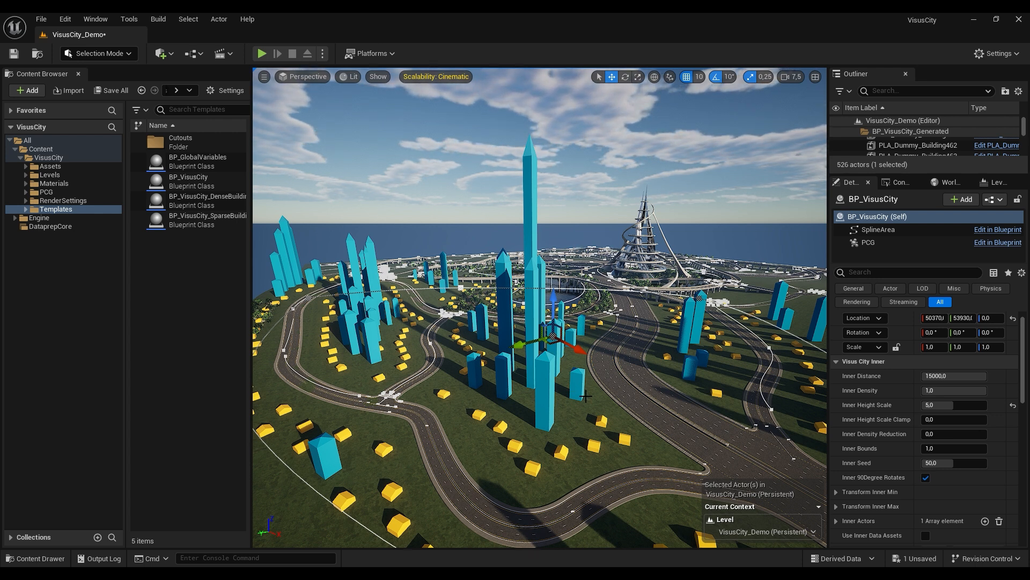
{"action": "right_click_drag", "start_coordinate": [587, 392], "coordinate": [580, 394]}
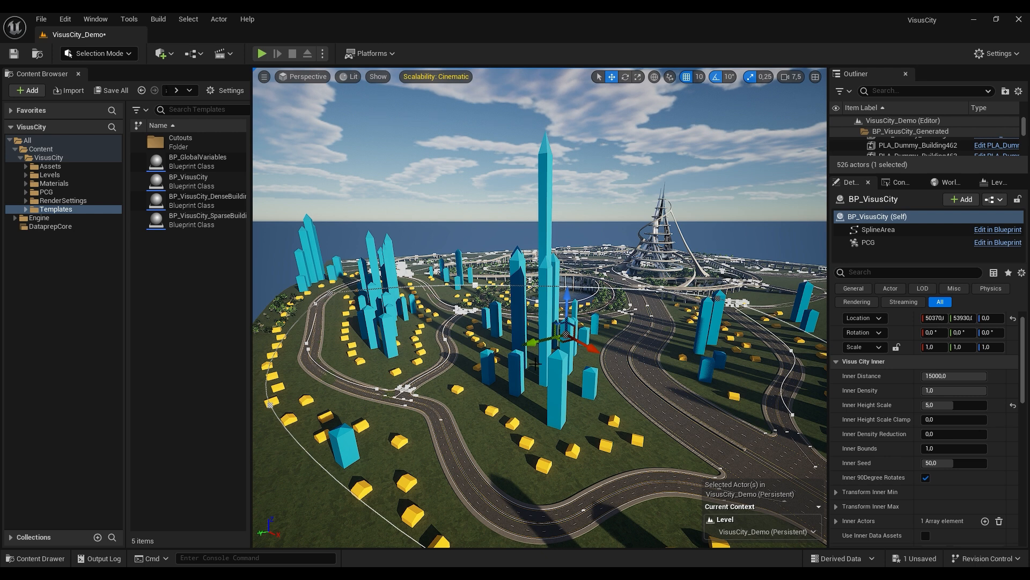
{"action": "right_click_drag", "start_coordinate": [635, 389], "coordinate": [500, 362]}
{"action": "key", "text": "d"}
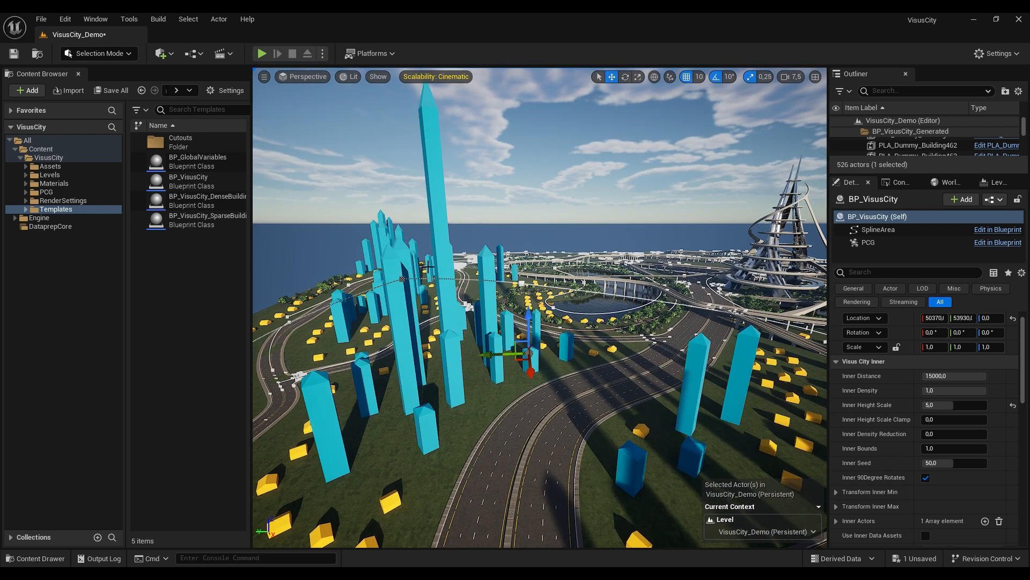
{"action": "key", "text": "a"}
{"action": "right_click_drag", "start_coordinate": [460, 187], "coordinate": [542, 208]}
{"action": "key", "text": "d"}
{"action": "right_click_drag", "start_coordinate": [483, 312], "coordinate": [454, 308]}
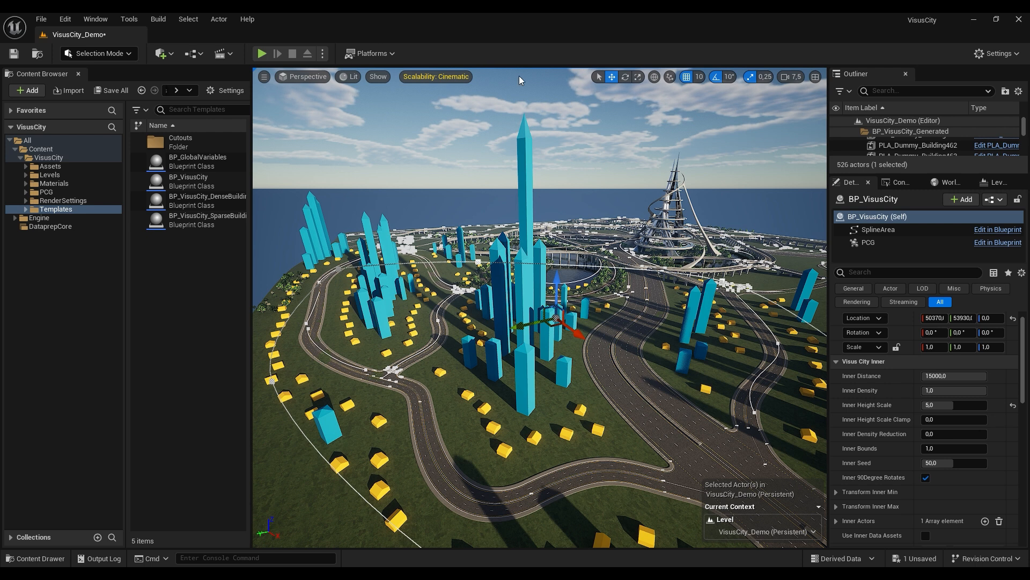
Reset the Inner Height Scale to its default and get a closer view of the inner buildings.
{"action": "left_click", "coordinate": [1014, 407]}
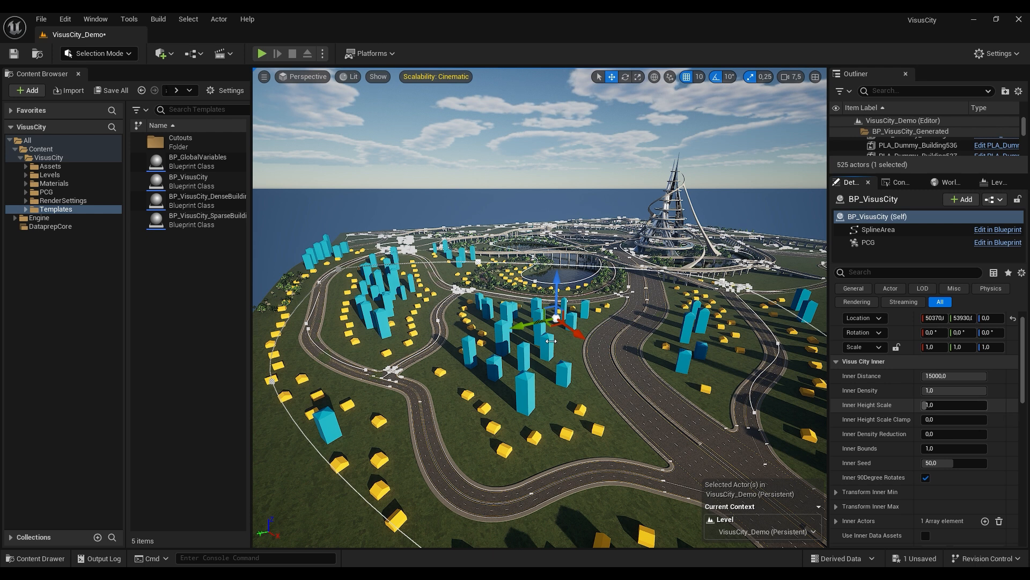
{"action": "key", "text": "w"}
{"action": "right_click_drag", "start_coordinate": [571, 420], "coordinate": [534, 415]}
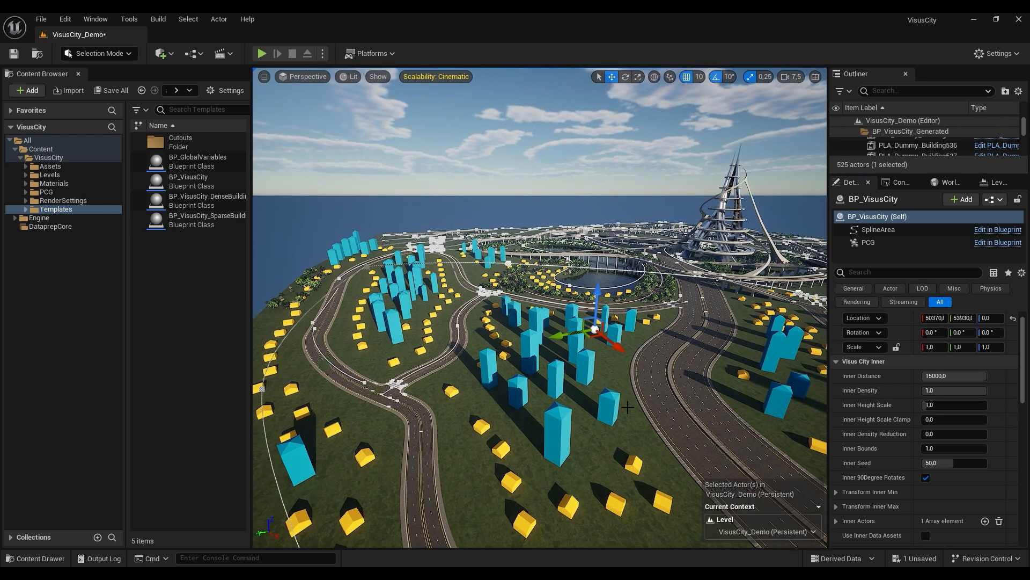
{"action": "right_click_drag", "start_coordinate": [556, 410], "coordinate": [556, 392]}
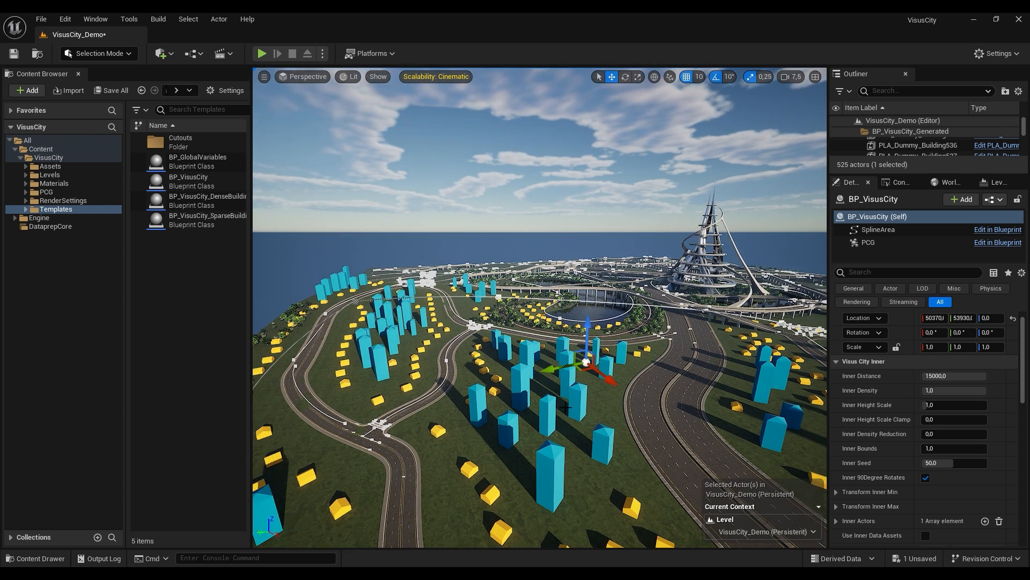
Try Inner Height Scale values of 5 and 10, and restore the default scale.
{"action": "left_click", "coordinate": [950, 404]}
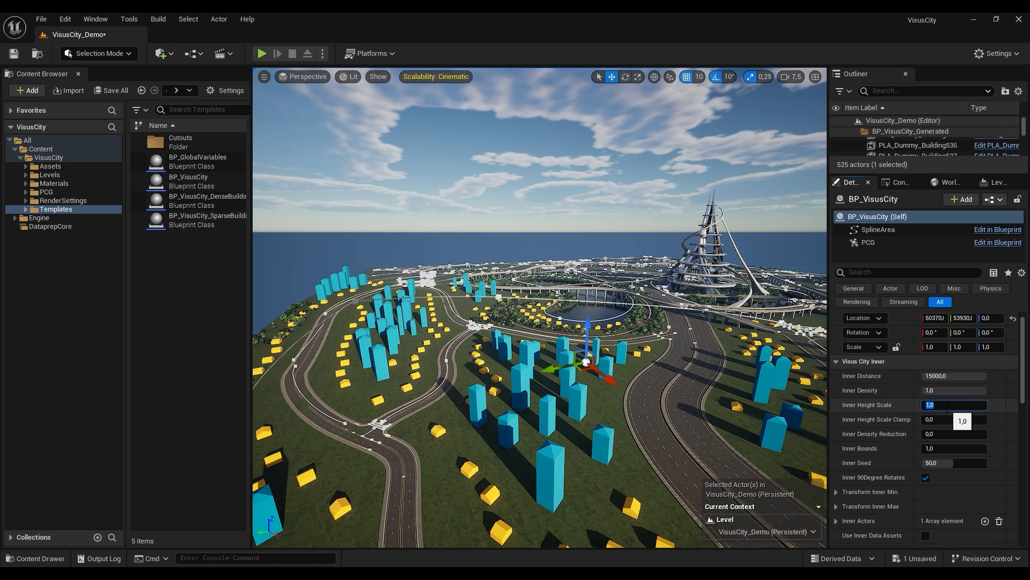
{"action": "key", "text": "Return"}
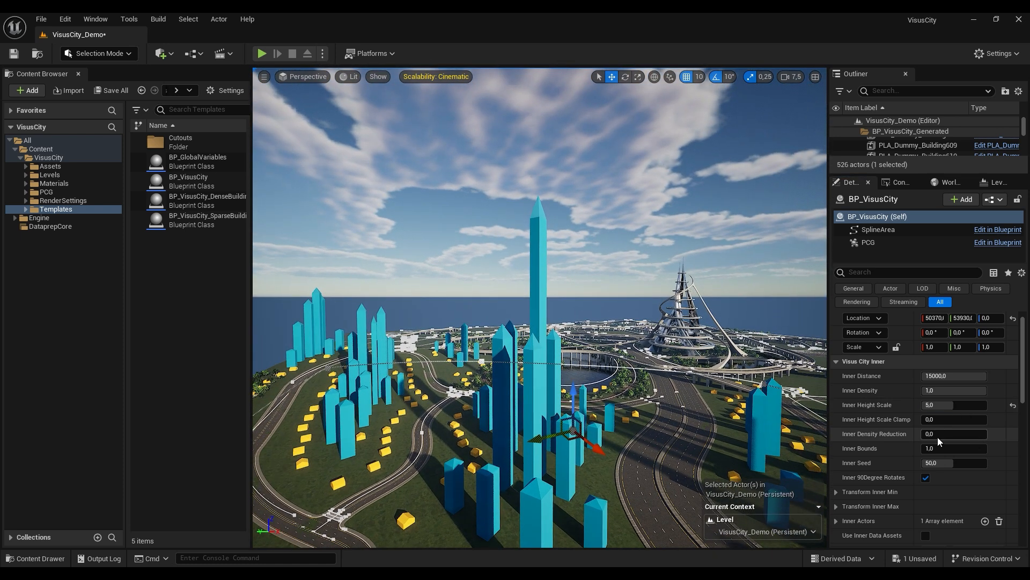
{"action": "left_click", "coordinate": [943, 405]}
{"action": "type", "text": "10"}
{"action": "key", "text": "Return"}
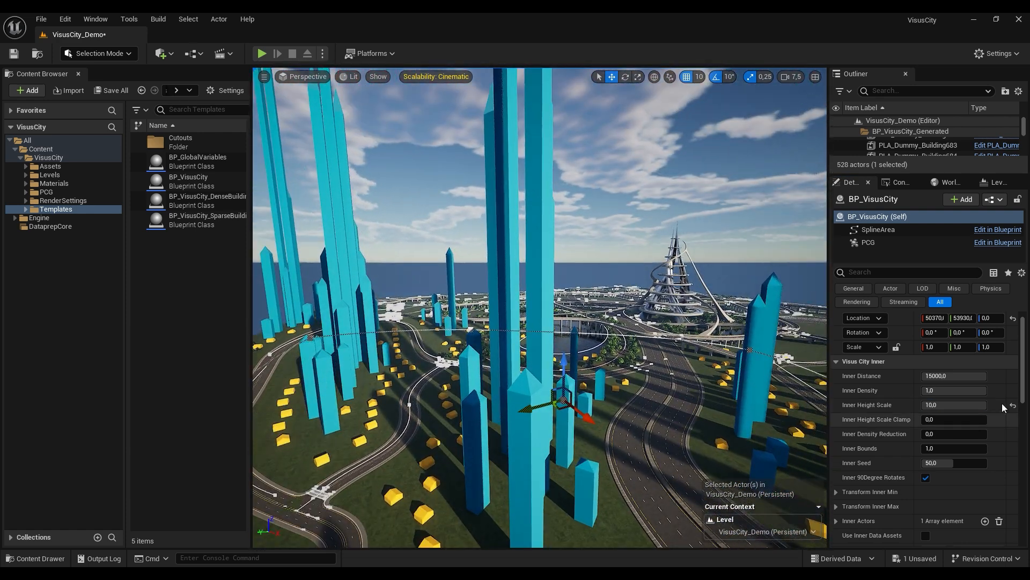
{"action": "left_click", "coordinate": [1011, 406]}
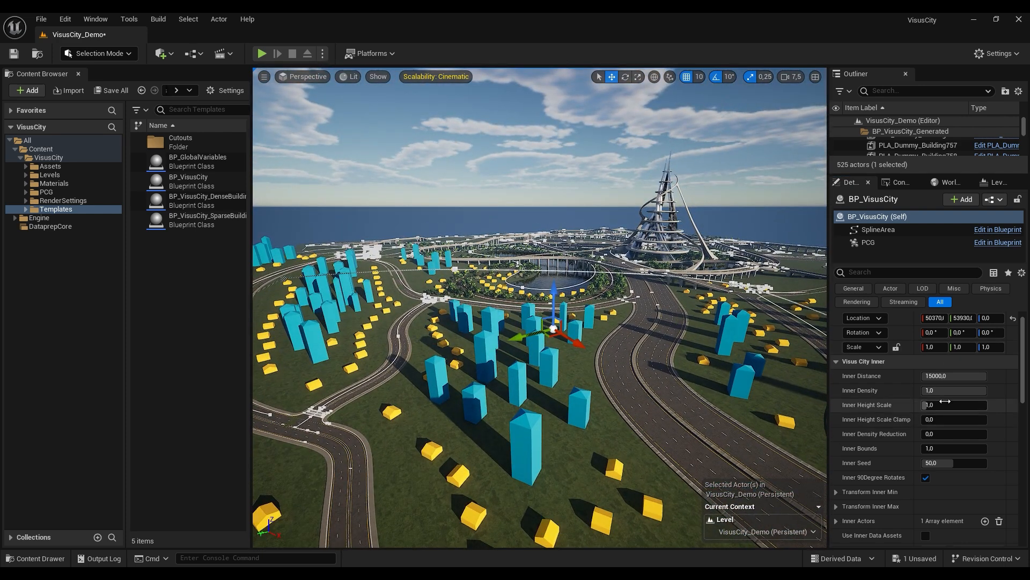
Set the Inner Height Scale to 10 and inspect the towers across the whole spline area.
{"action": "left_click", "coordinate": [946, 405]}
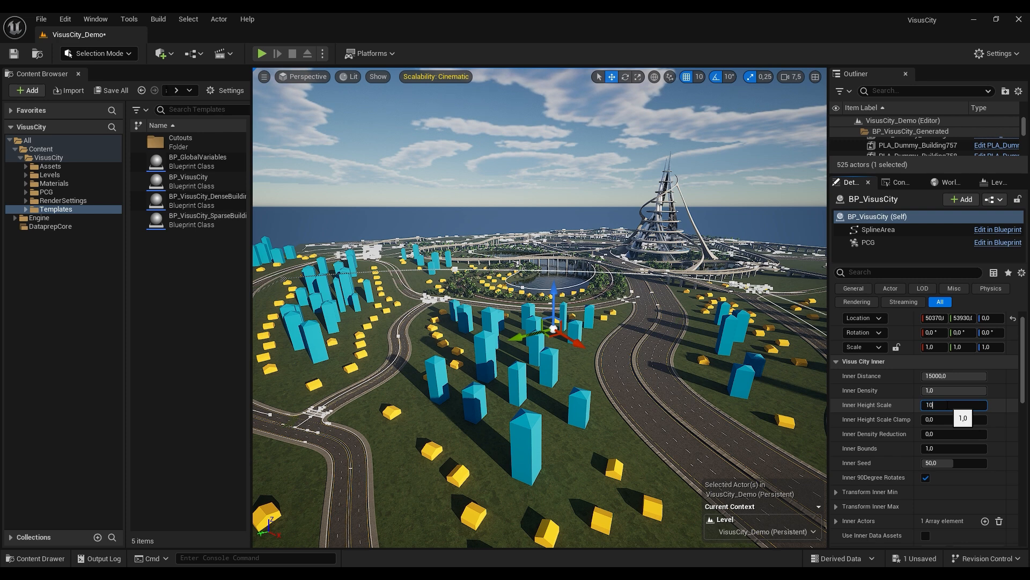
{"action": "key", "text": "Return"}
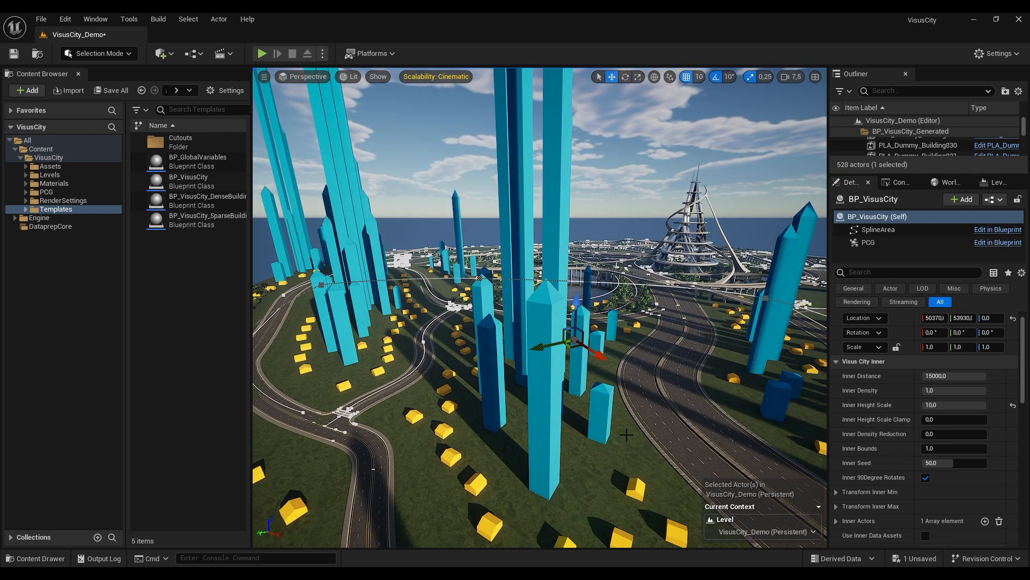
{"action": "key", "text": "s"}
{"action": "key", "text": "d"}
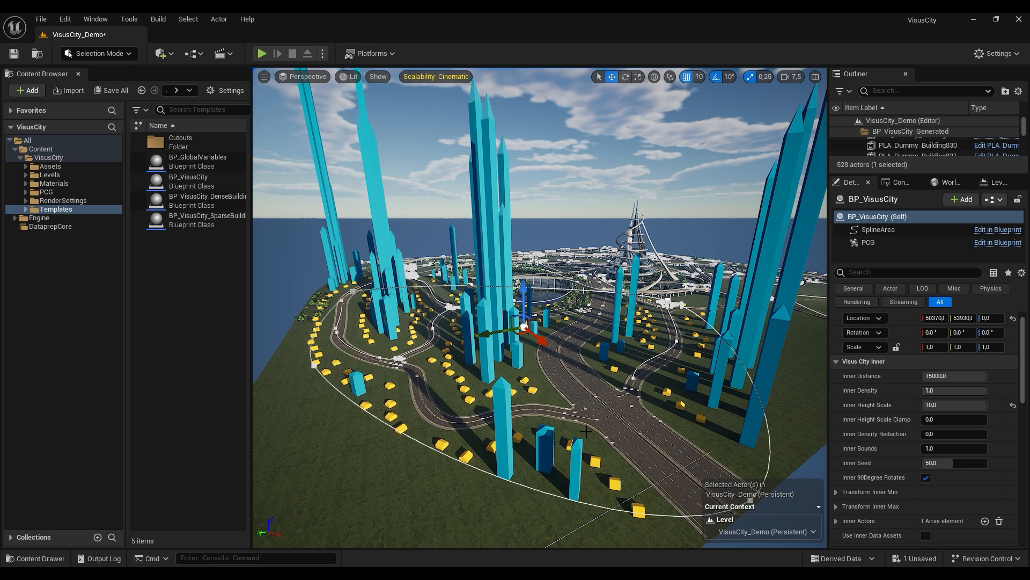
{"action": "key", "text": "w"}
{"action": "right_click_drag", "start_coordinate": [646, 304], "coordinate": [622, 313]}
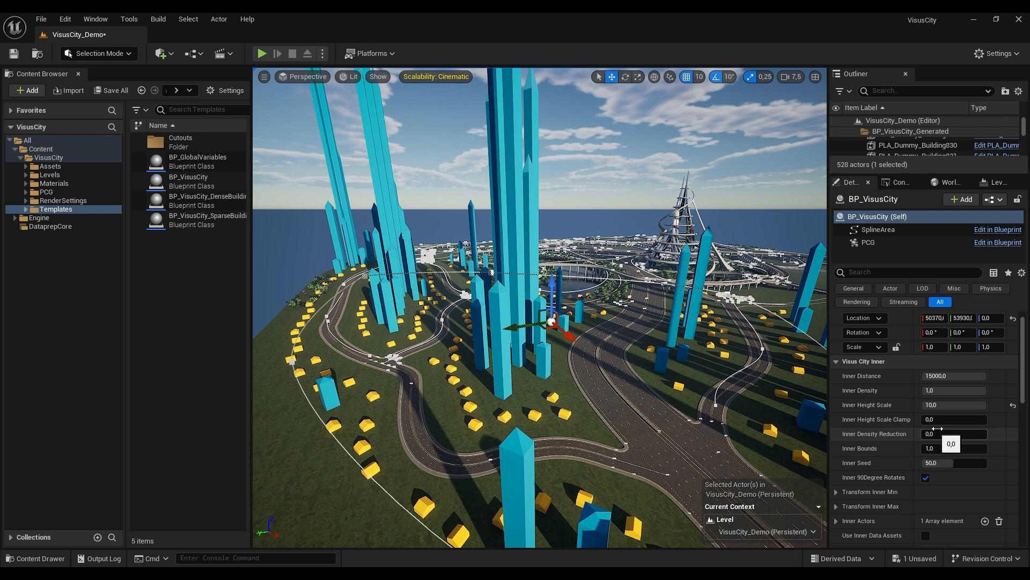
Try an Inner Height Scale Clamp of 0.5, inspect the skyline, and reset the clamp to its default.
{"action": "left_click", "coordinate": [944, 421]}
{"action": "type", "text": ".5"}
{"action": "key", "text": "Return"}
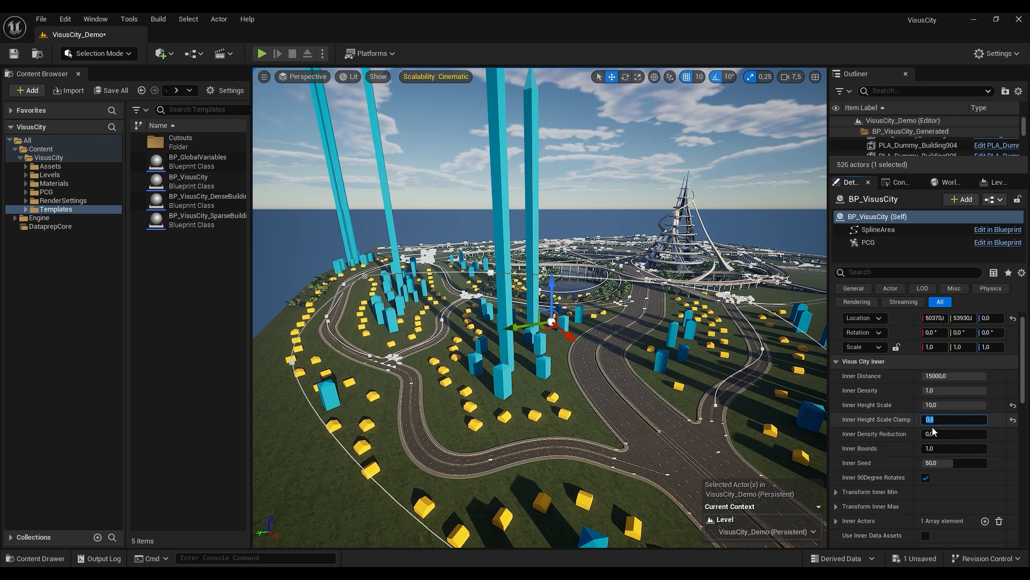
{"action": "right_click_drag", "start_coordinate": [579, 336], "coordinate": [528, 319]}
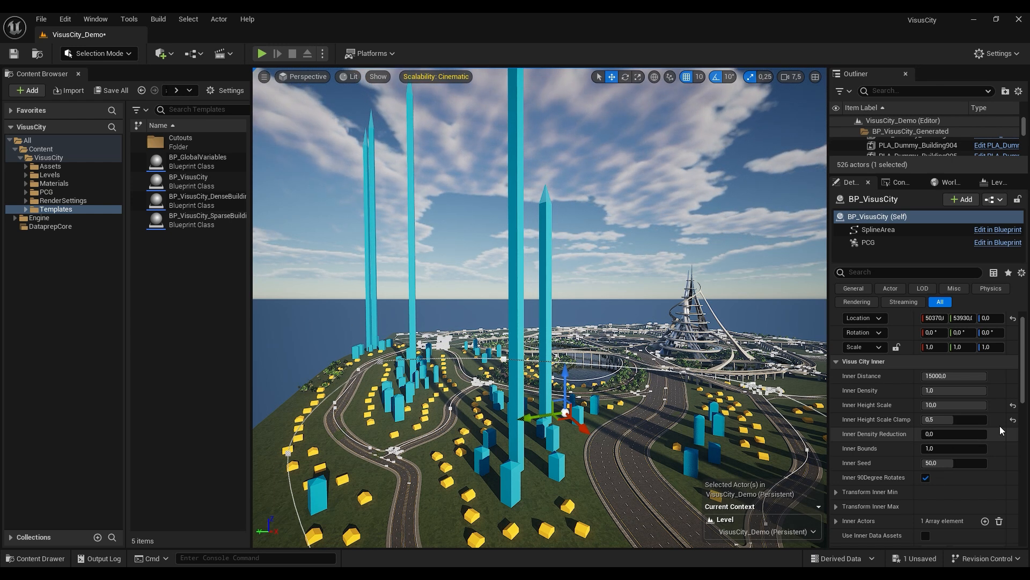
{"action": "left_click", "coordinate": [1013, 420]}
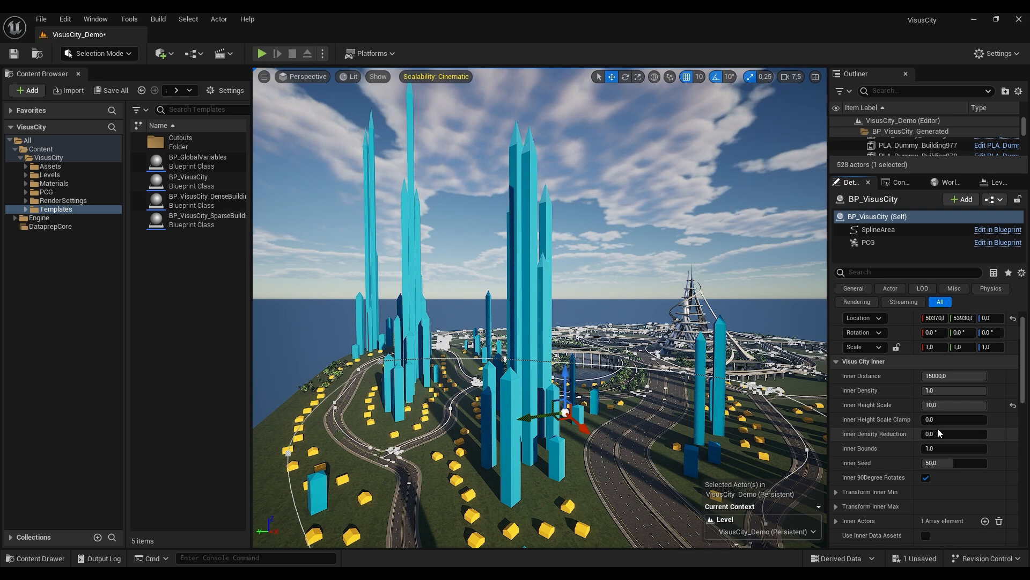
{"action": "right_click_drag", "start_coordinate": [604, 390], "coordinate": [606, 429]}
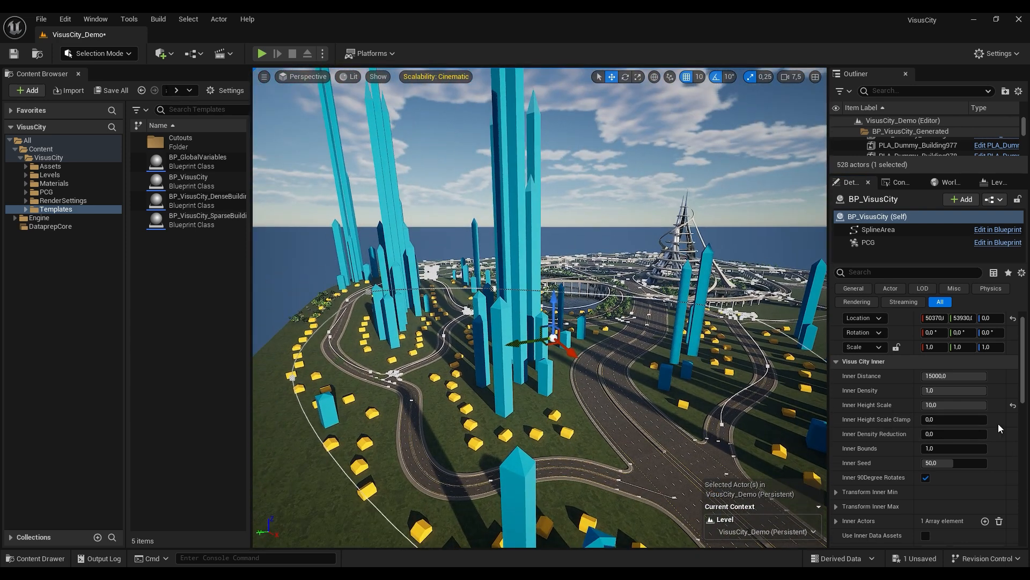
Return the Inner Height Scale to its default and view the inner buildings from above.
{"action": "left_click", "coordinate": [1014, 406]}
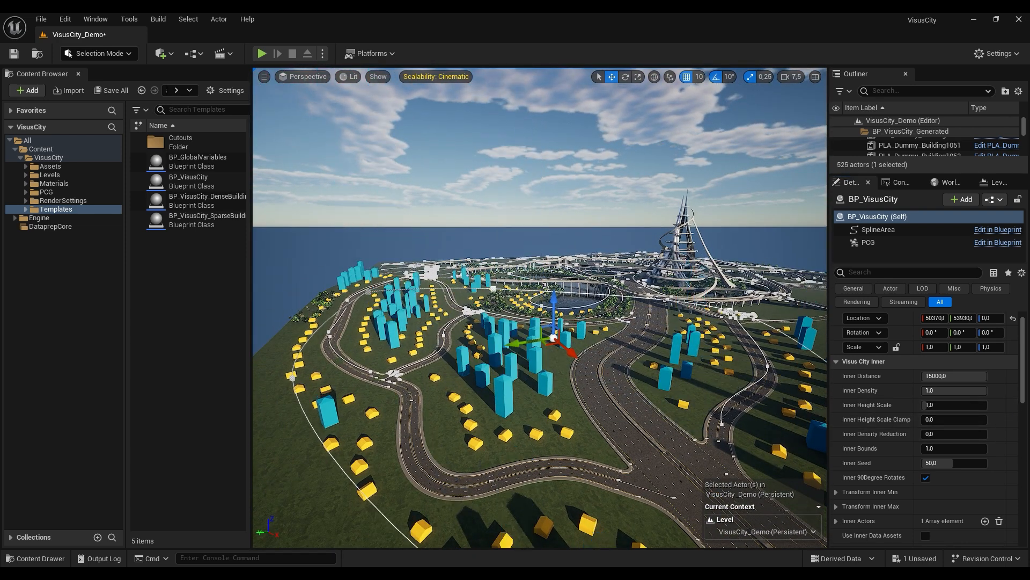
{"action": "key", "text": "w"}
{"action": "right_click_drag", "start_coordinate": [604, 386], "coordinate": [605, 440]}
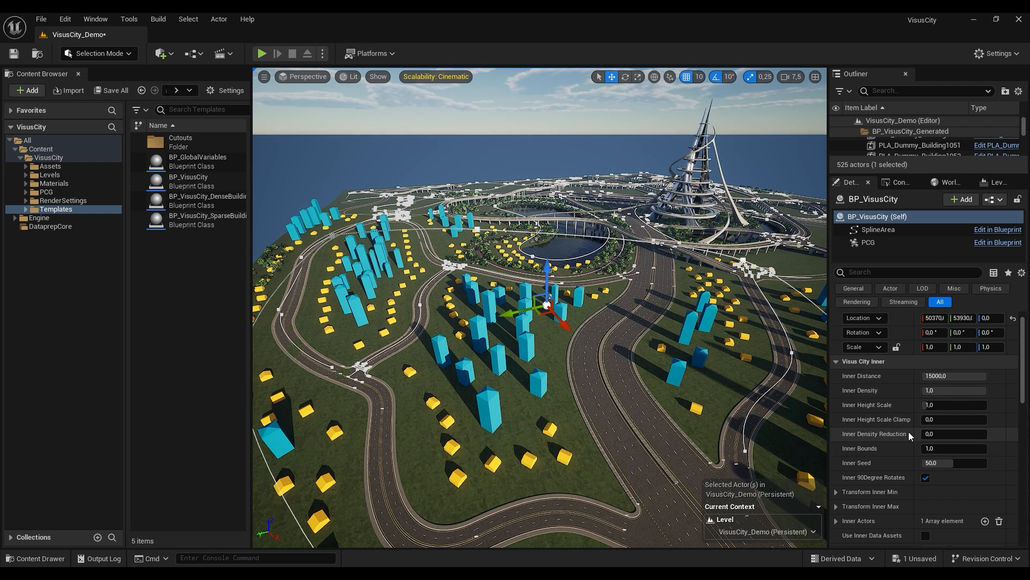
{"action": "right_click_drag", "start_coordinate": [520, 383], "coordinate": [497, 389]}
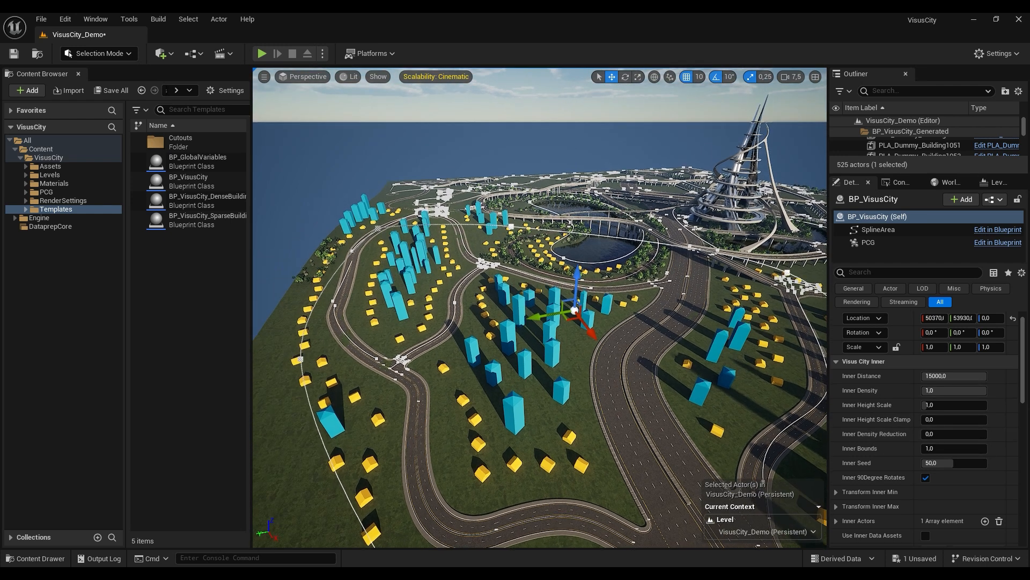
{"action": "key", "text": "w"}
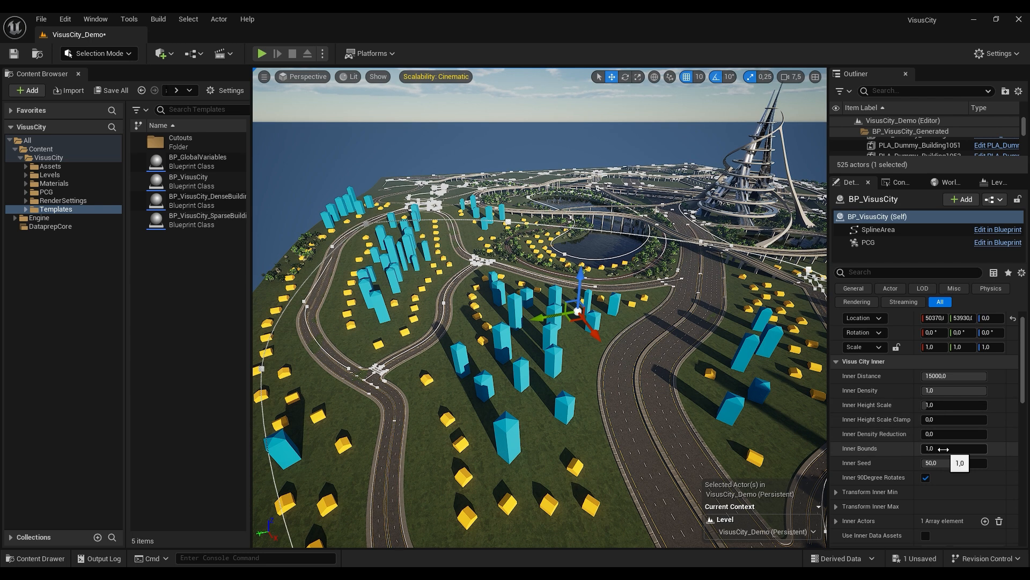
Expand the Visus City All settings, enable Show Bounds, and return to the inner building settings.
{"action": "left_click", "coordinate": [943, 449]}
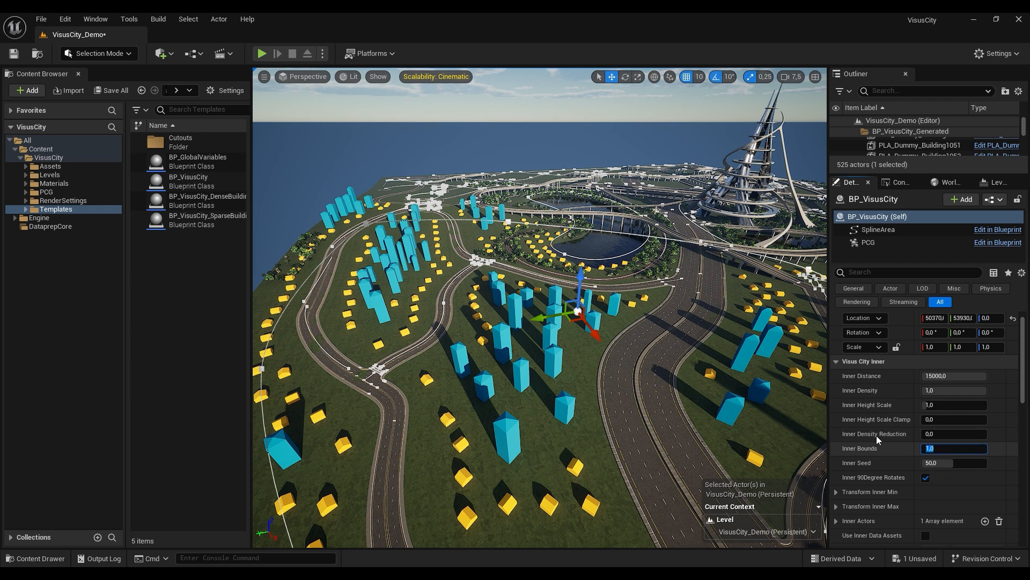
{"action": "key", "text": "q"}
{"action": "right_click_drag", "start_coordinate": [665, 421], "coordinate": [665, 397]}
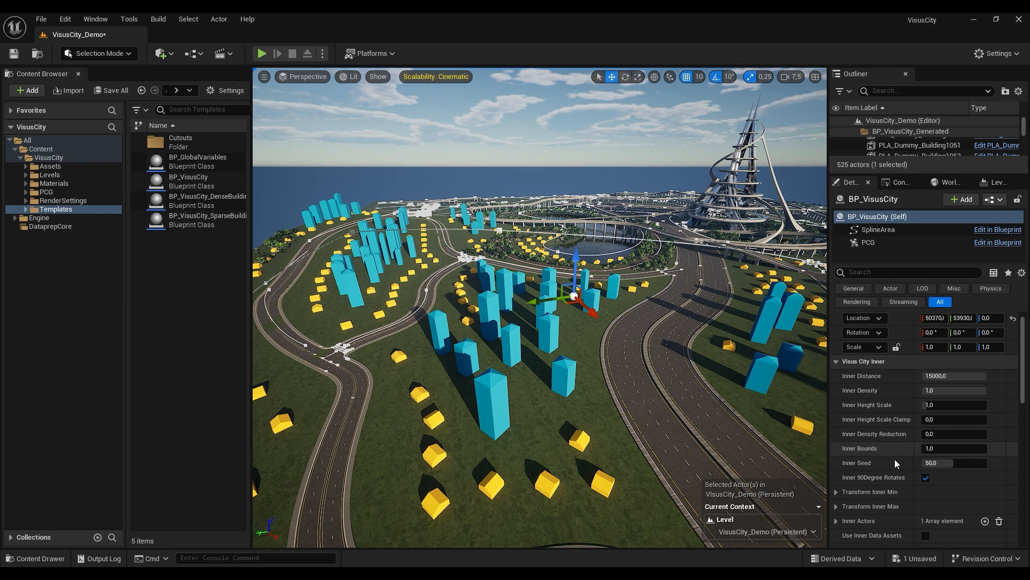
{"action": "scroll", "coordinate": [900, 431], "scroll_direction": "down", "scroll_amount": 5}
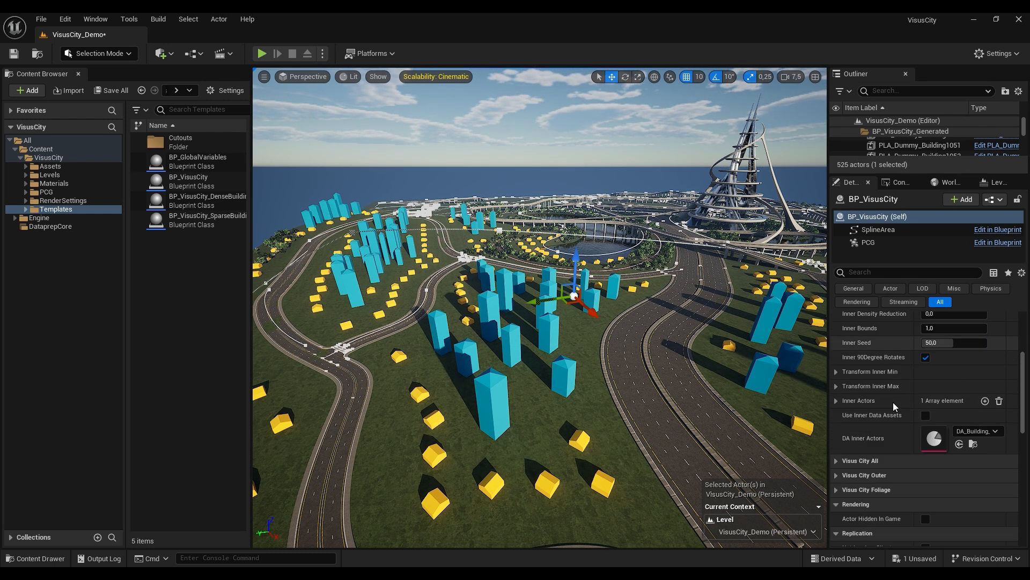
{"action": "left_click", "coordinate": [836, 460]}
{"action": "scroll", "coordinate": [885, 393], "scroll_direction": "down", "scroll_amount": 5}
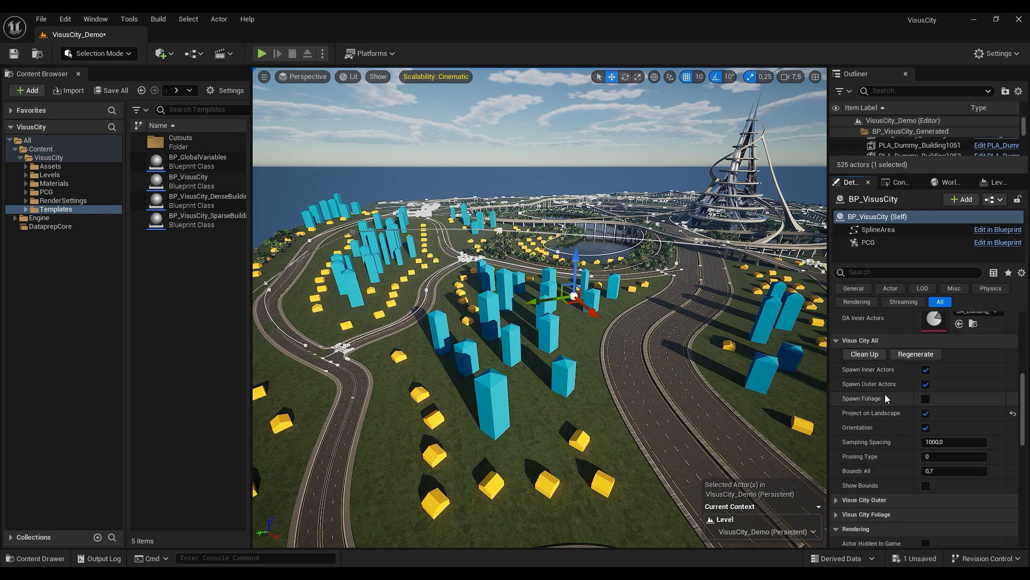
{"action": "left_click", "coordinate": [926, 485]}
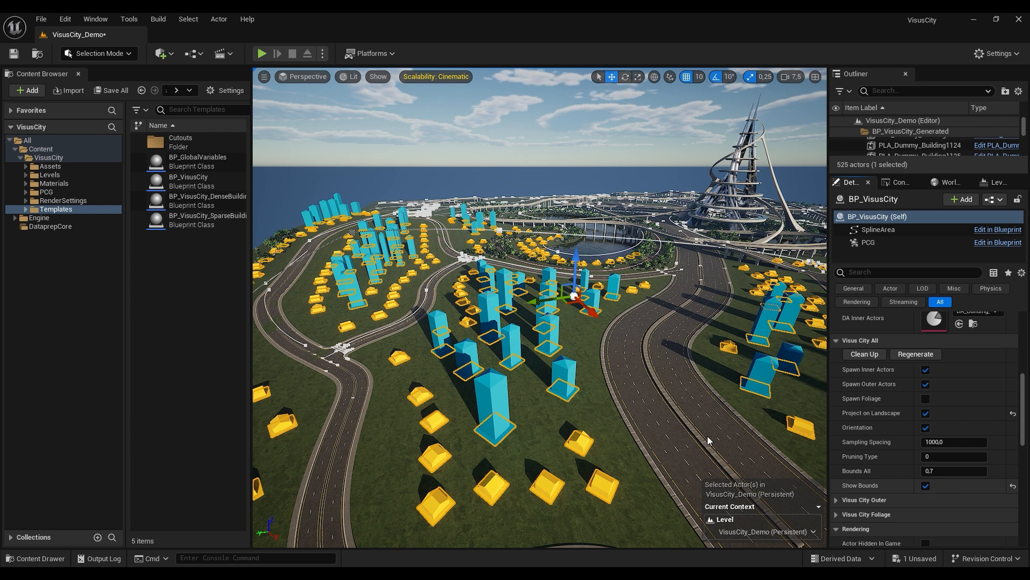
{"action": "scroll", "coordinate": [929, 417], "scroll_direction": "up", "scroll_amount": 3}
{"action": "scroll", "coordinate": [930, 417], "scroll_direction": "up", "scroll_amount": 3}
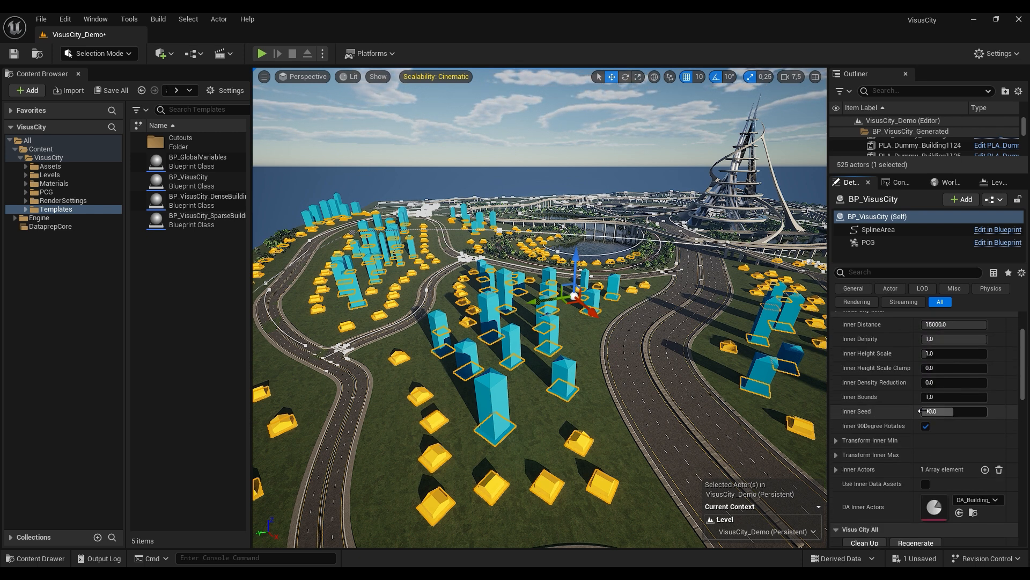
Set the Inner Bounds to 0.5 and inspect the tighter spacing of the inner towers from above.
{"action": "left_click", "coordinate": [944, 416]}
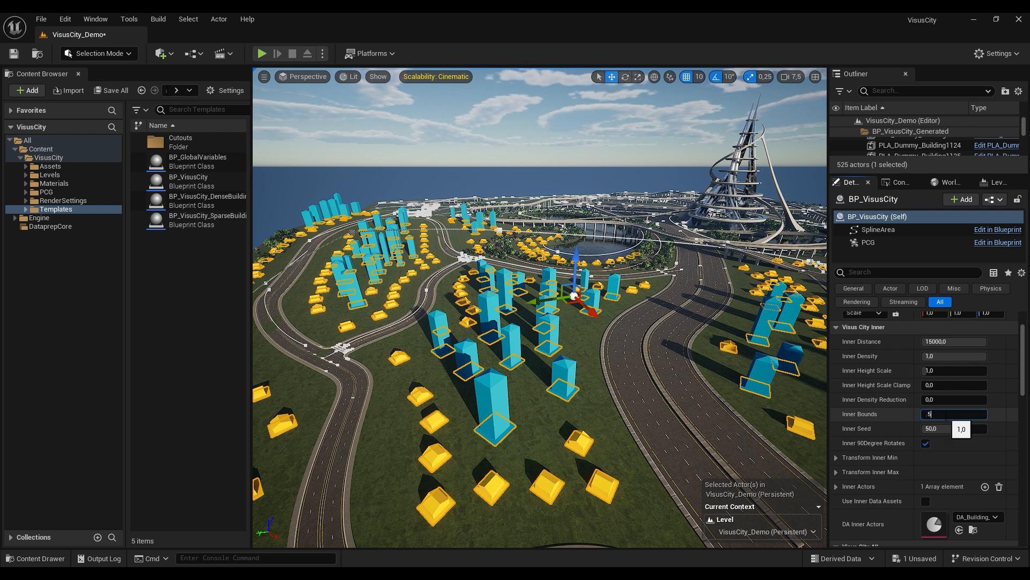
{"action": "type", "text": ".5"}
{"action": "key", "text": "Return"}
{"action": "right_click_drag", "start_coordinate": [702, 410], "coordinate": [677, 500]}
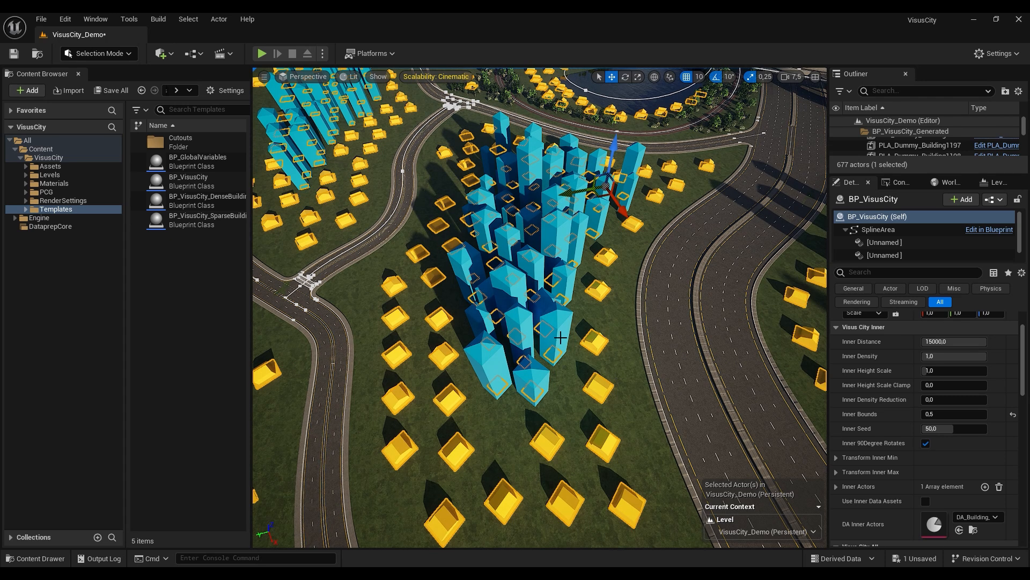
Set the Inner Bounds to 0.2 and inspect the packed inner towers from a lower angle.
{"action": "left_click", "coordinate": [946, 413]}
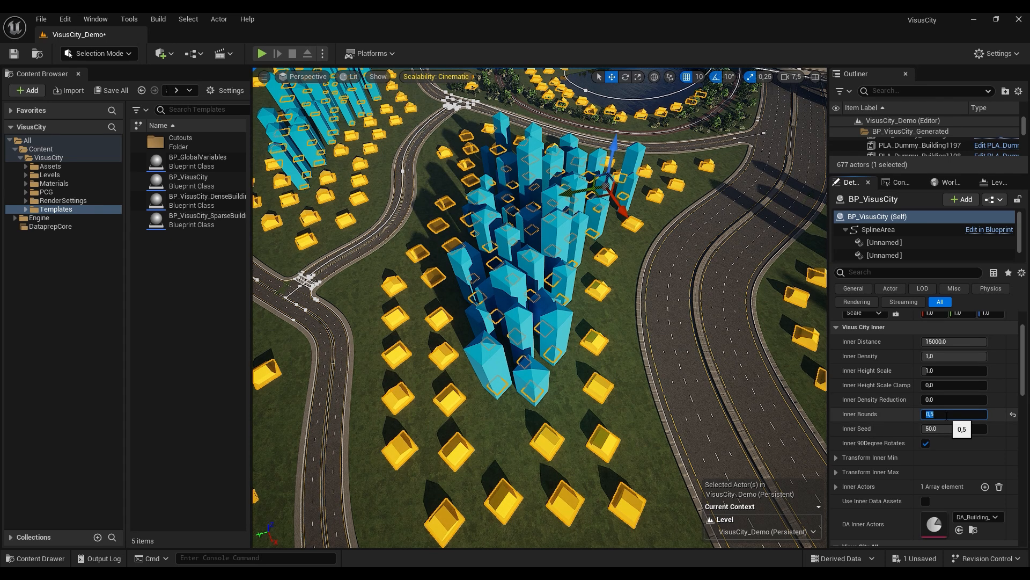
{"action": "type", "text": "0,2"}
{"action": "key", "text": "Return"}
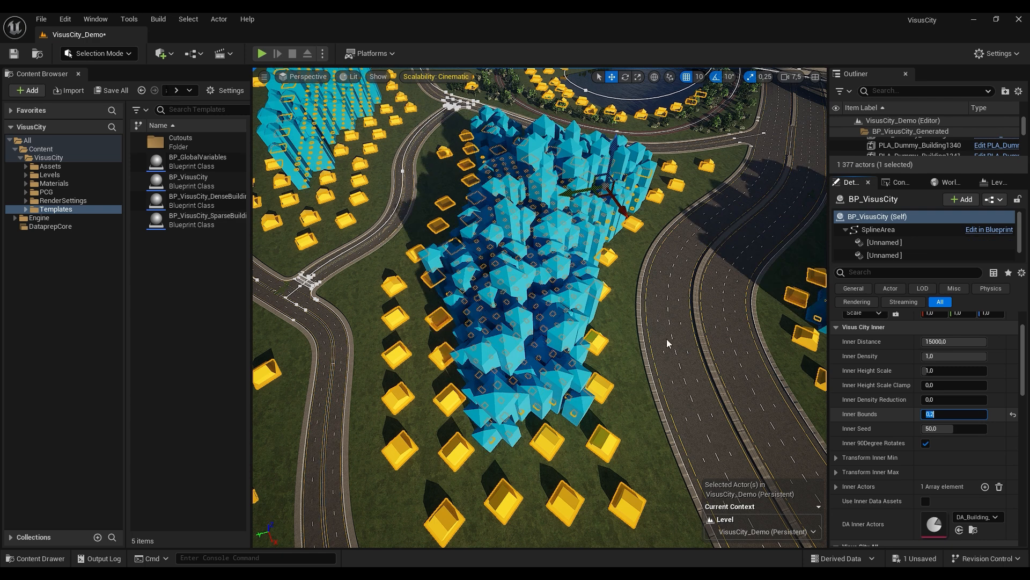
{"action": "right_click_drag", "start_coordinate": [669, 345], "coordinate": [630, 156]}
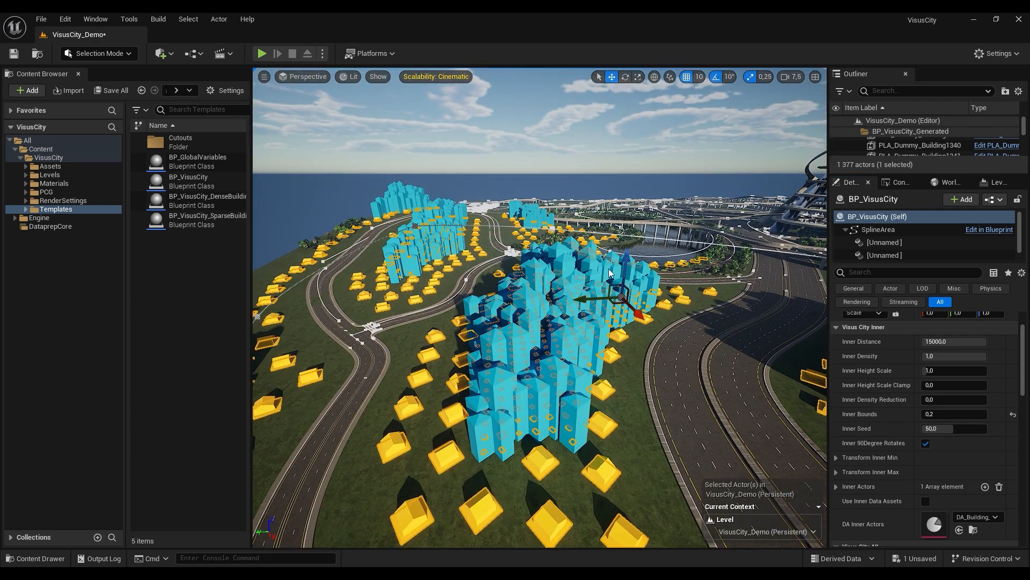
Clear the selection to view the buildings without outlines and reselect the BP_VisusCity actor.
{"action": "key", "text": "Escape"}
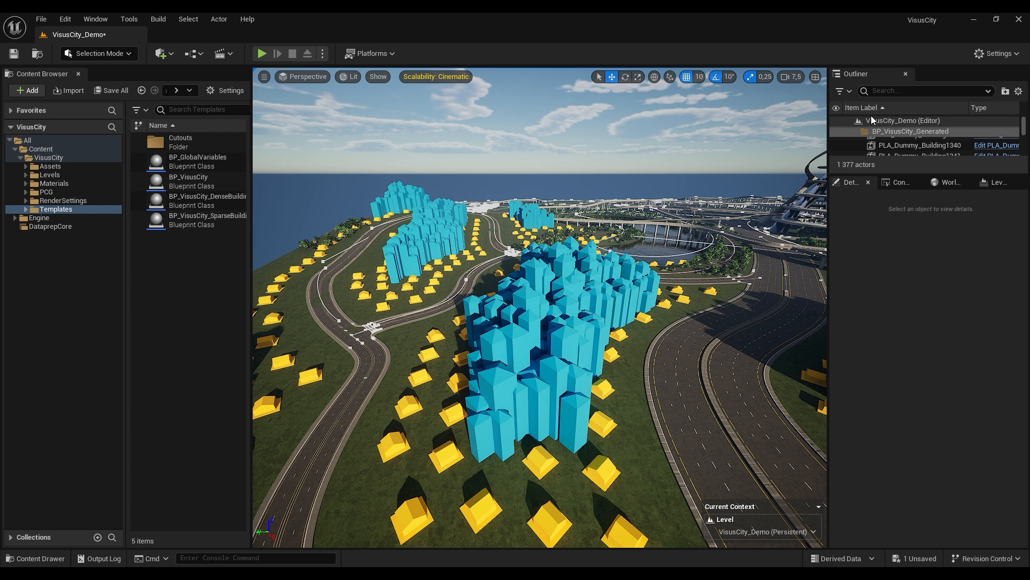
{"action": "scroll", "coordinate": [964, 131], "scroll_direction": "up", "scroll_amount": 3}
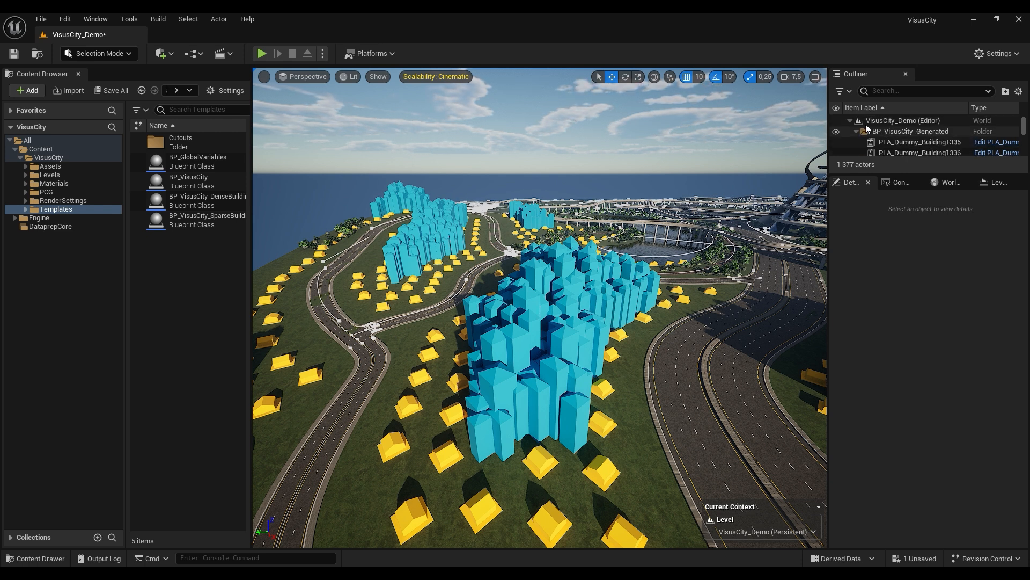
{"action": "left_click", "coordinate": [850, 120], "text": "shift"}
{"action": "left_click", "coordinate": [850, 121]}
{"action": "scroll", "coordinate": [908, 134], "scroll_direction": "down", "scroll_amount": 3}
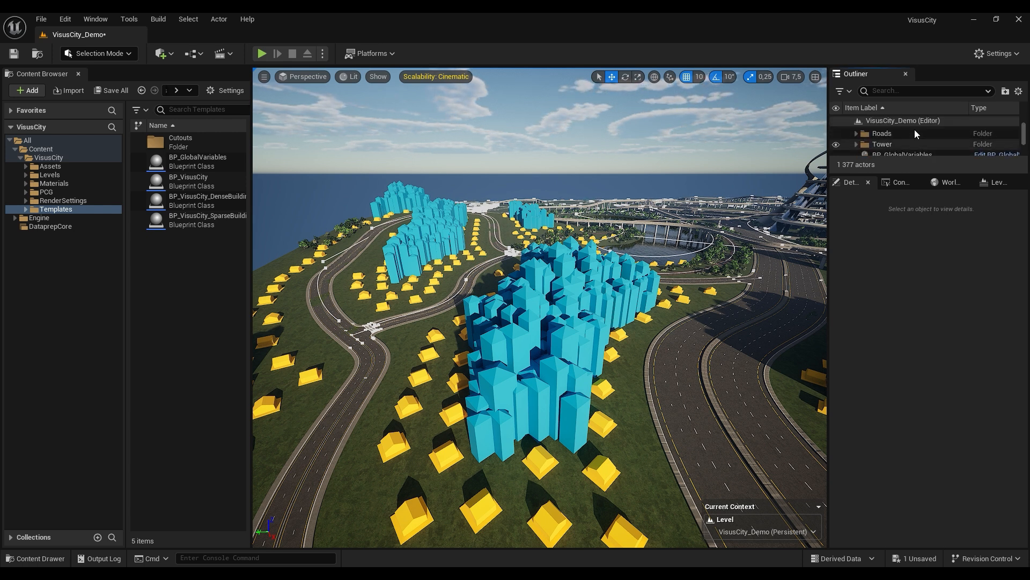
{"action": "left_click", "coordinate": [900, 148]}
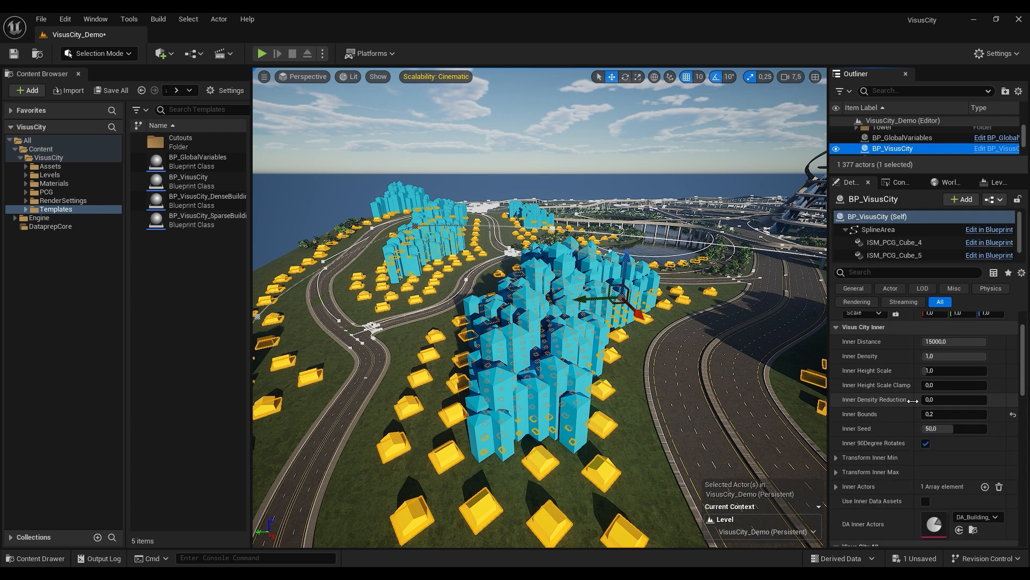
Set the Inner Density Reduction to 1 and inspect the inner buildings from above.
{"action": "left_click", "coordinate": [935, 400]}
{"action": "type", "text": "1"}
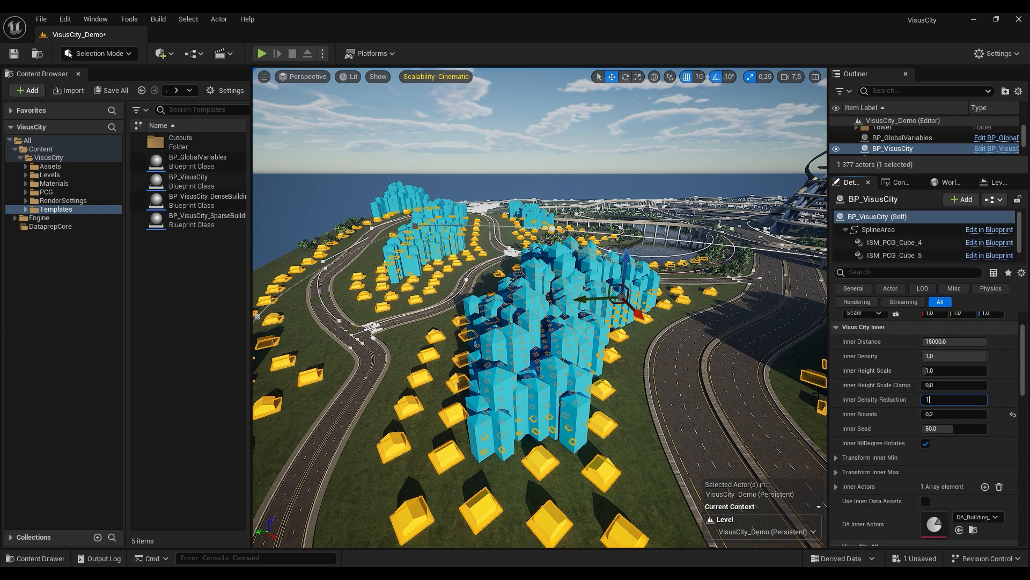
{"action": "key", "text": "Return"}
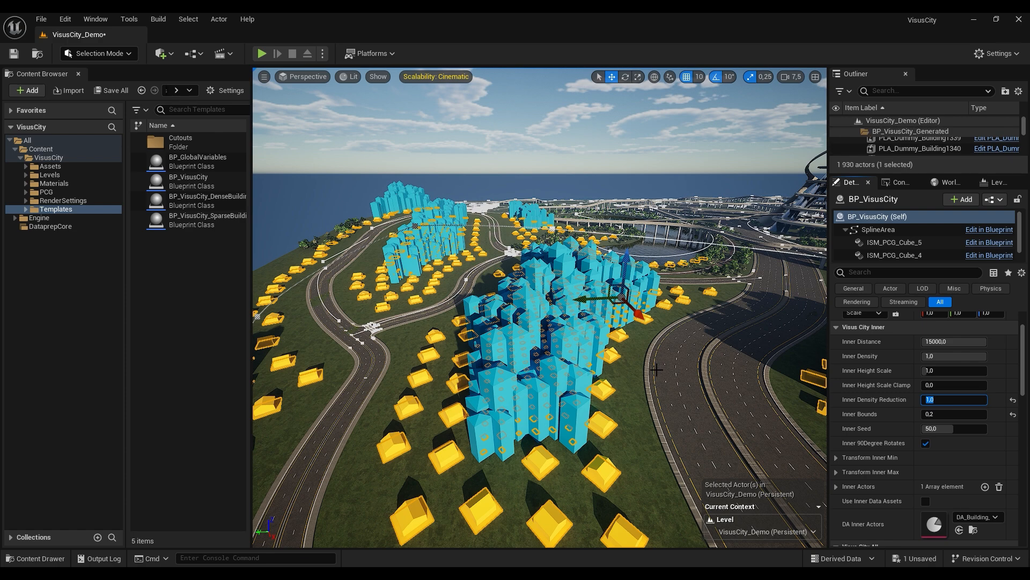
{"action": "right_click_drag", "start_coordinate": [618, 364], "coordinate": [593, 424]}
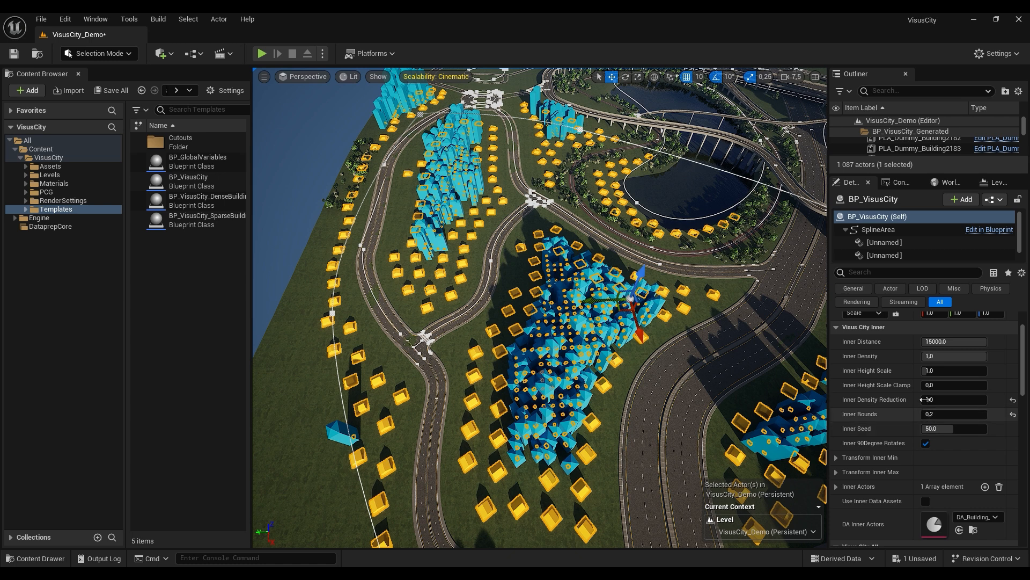
Set the Inner Density Reduction to 10 and inspect the remaining clusters of inner towers.
{"action": "left_click", "coordinate": [940, 400]}
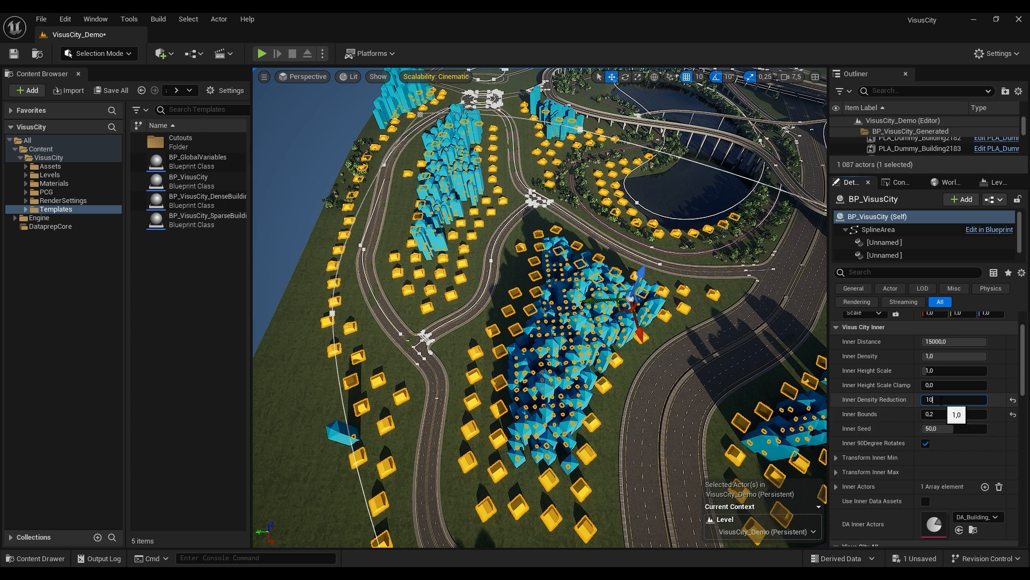
{"action": "type", "text": "10"}
{"action": "key", "text": "Return"}
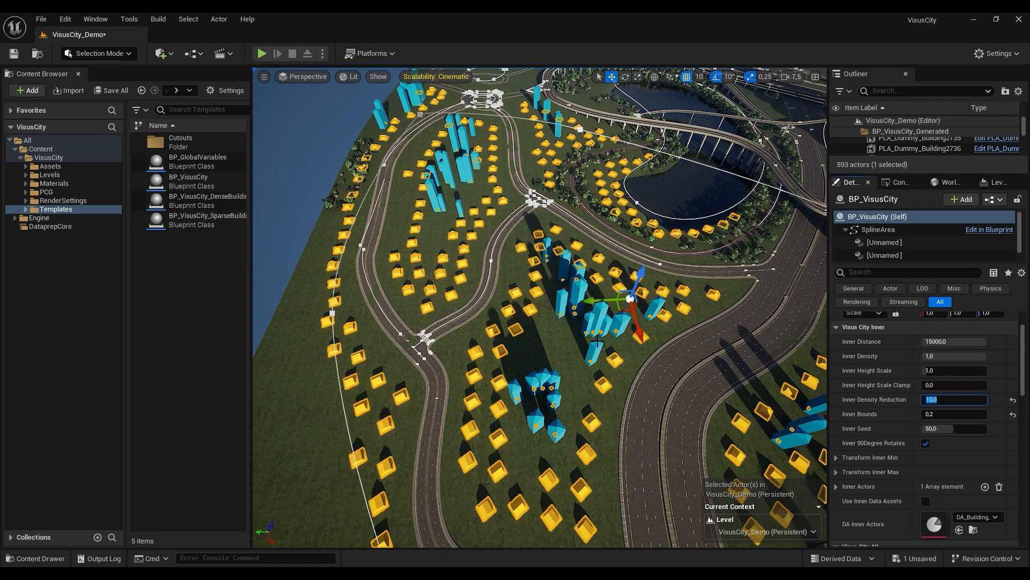
{"action": "right_click_drag", "start_coordinate": [540, 307], "coordinate": [540, 328]}
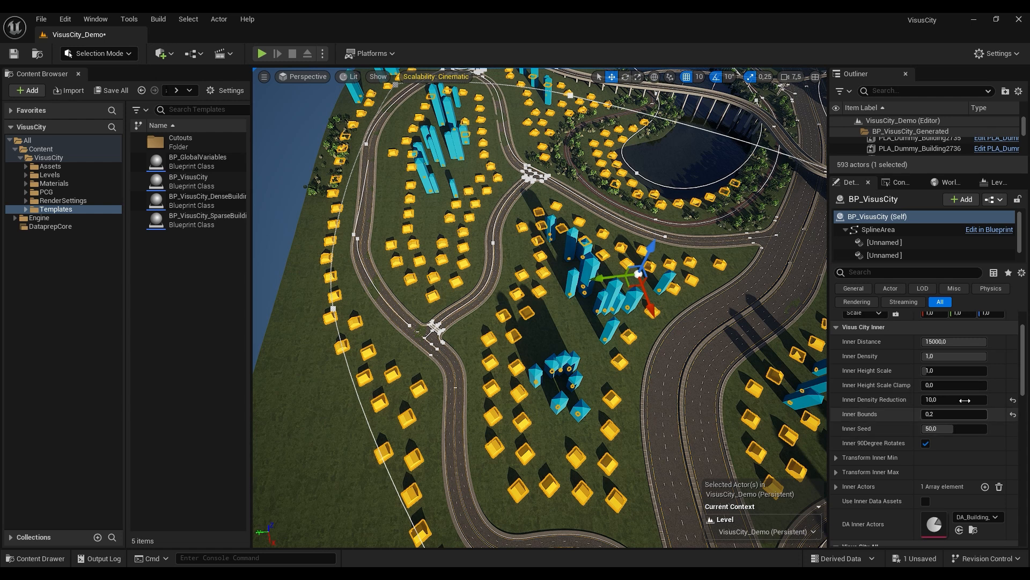
Reset the Inner Density Reduction and the Inner Bounds to their default values.
{"action": "left_click", "coordinate": [1014, 401]}
{"action": "left_click", "coordinate": [1014, 401]}
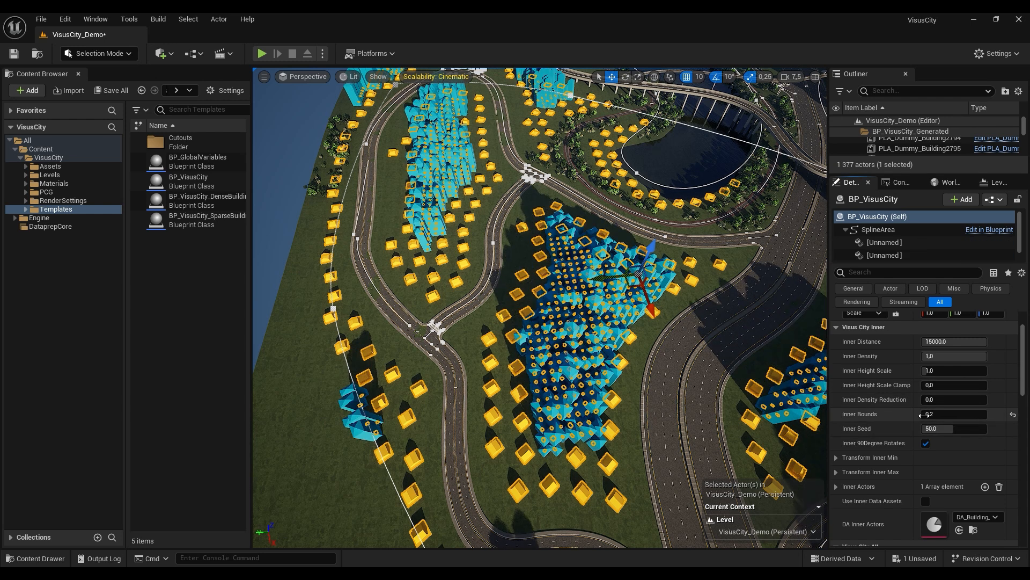
{"action": "left_click", "coordinate": [1013, 414]}
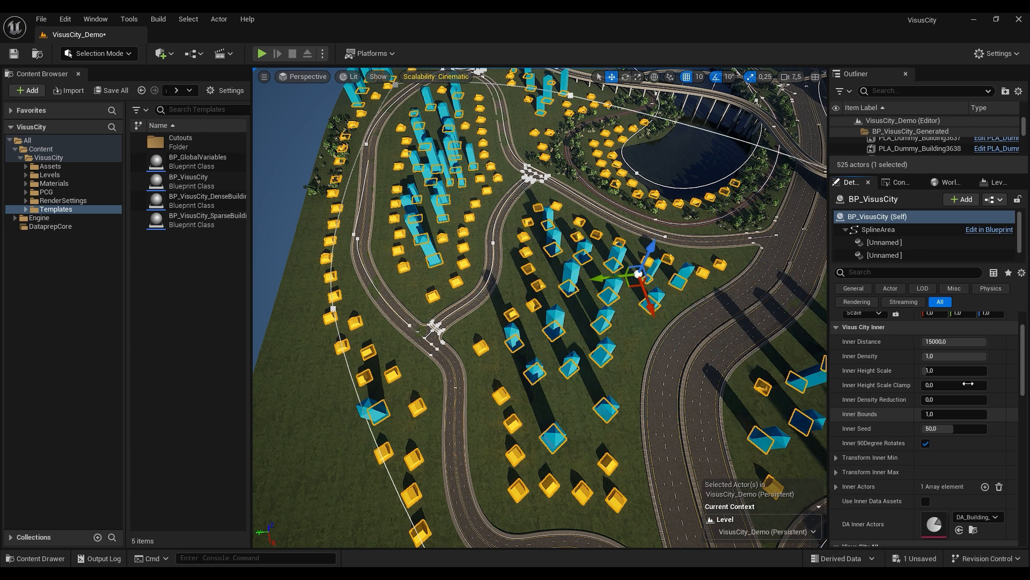
Vary the Inner Seed of the inner buildings, trying 32.4 and settling on 52.8.
{"action": "left_click", "coordinate": [953, 392]}
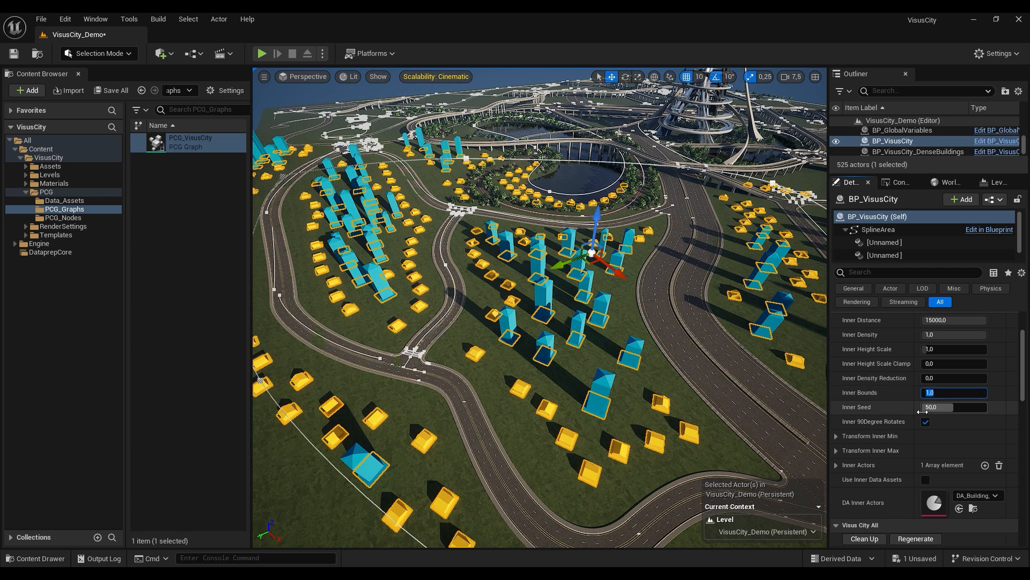
{"action": "left_click", "coordinate": [884, 410]}
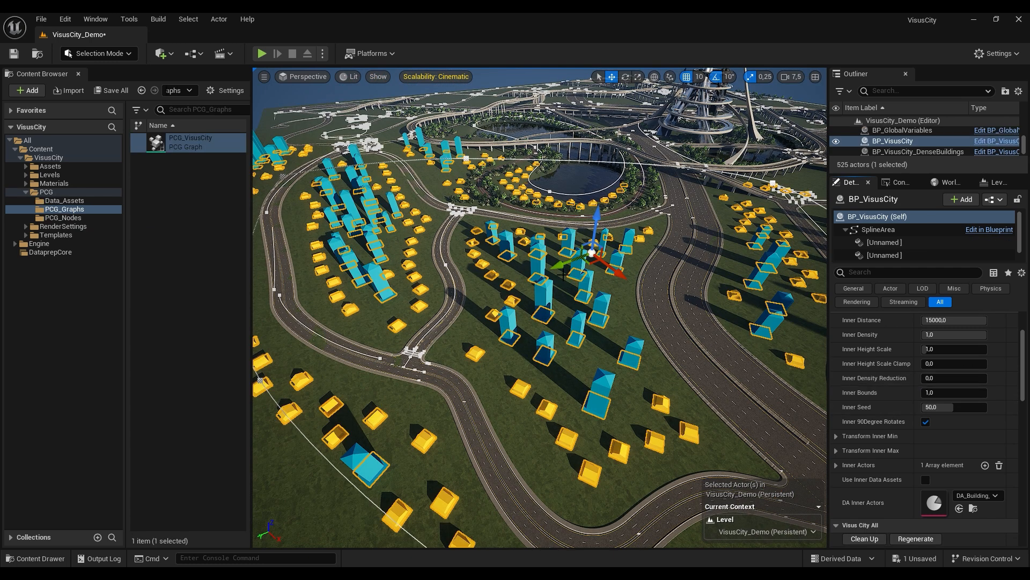
{"action": "mouse_move", "coordinate": [561, 311]}
{"action": "right_mouse_down"}
{"action": "mouse_move", "coordinate": [547, 303]}
{"action": "mouse_move", "coordinate": [557, 316]}
{"action": "mouse_move", "coordinate": [575, 312]}
{"action": "right_mouse_up"}
{"action": "key", "text": "w"}
{"action": "key", "text": "s"}
{"action": "left_click_drag", "start_coordinate": [944, 407], "coordinate": [934, 406]}
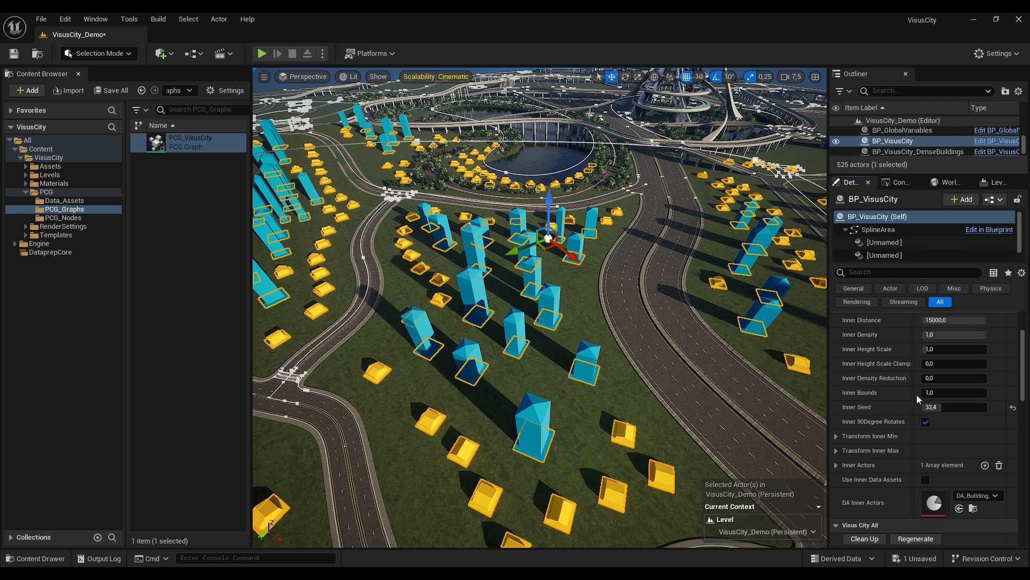
{"action": "left_click_drag", "start_coordinate": [936, 407], "coordinate": [929, 406]}
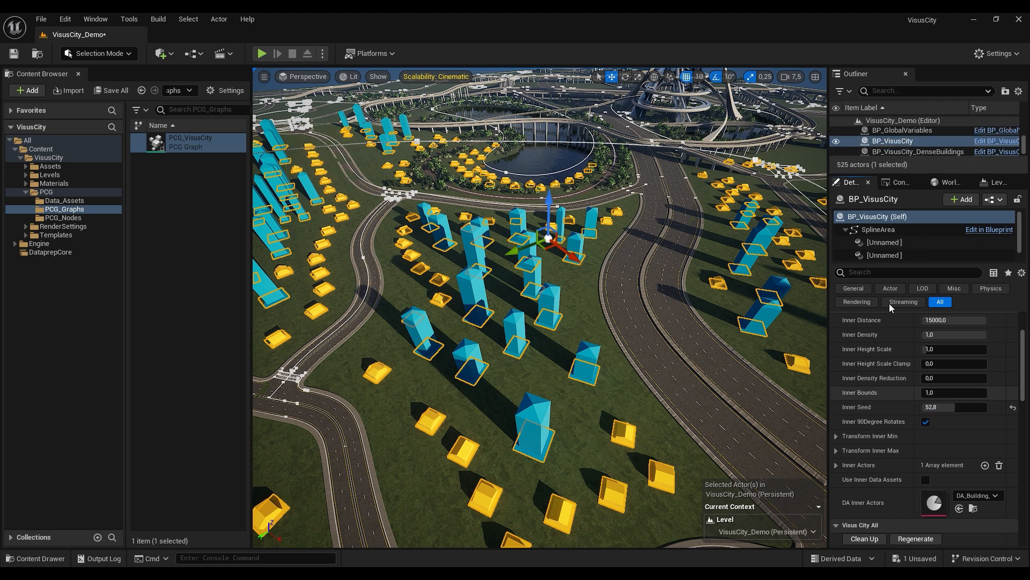
Disable and re-enable Inner 90Degree Rotates twice to compare the orientation of the inner buildings.
{"action": "right_click_drag", "start_coordinate": [588, 340], "coordinate": [588, 325]}
{"action": "key", "text": "q"}
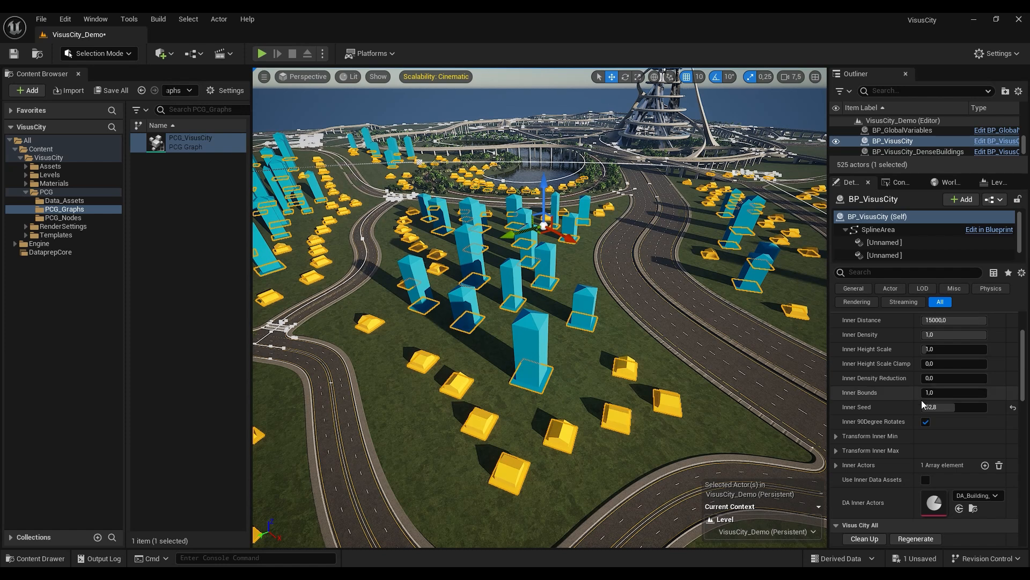
{"action": "key", "text": "e"}
{"action": "right_click_drag", "start_coordinate": [570, 356], "coordinate": [570, 349]}
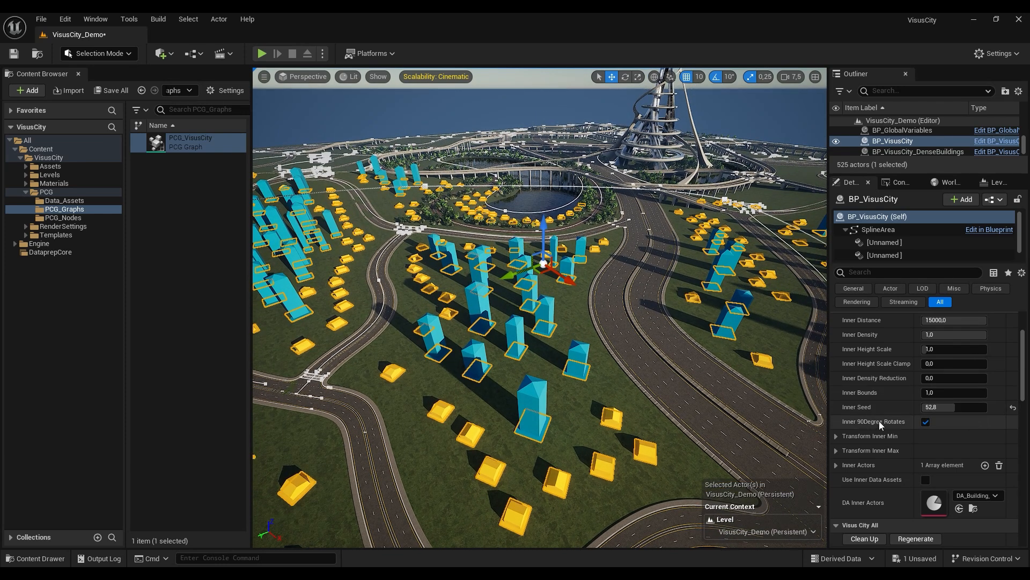
{"action": "left_click", "coordinate": [926, 424]}
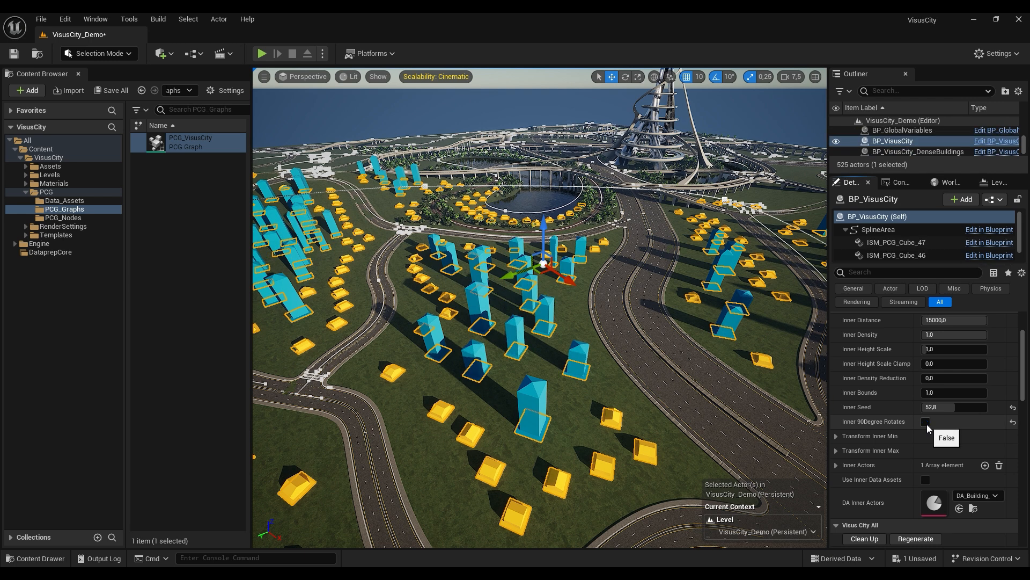
{"action": "left_click", "coordinate": [926, 422]}
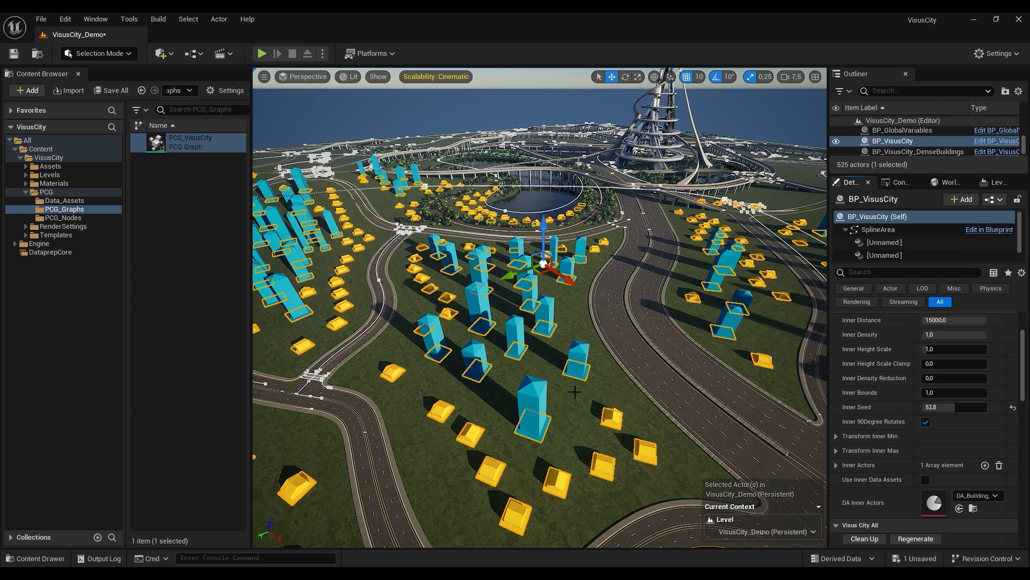
{"action": "right_click_drag", "start_coordinate": [587, 363], "coordinate": [572, 387]}
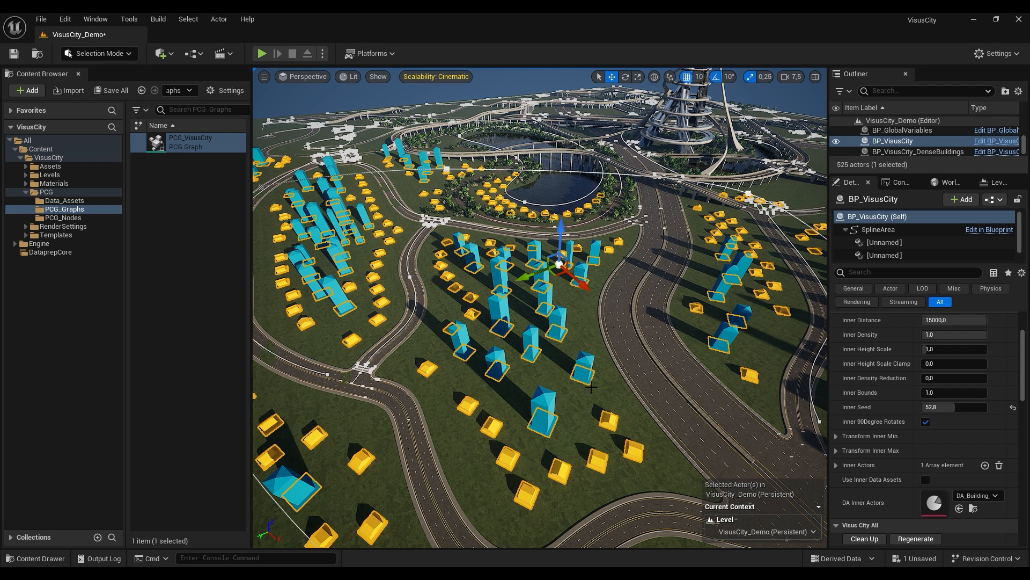
{"action": "left_click", "coordinate": [925, 423]}
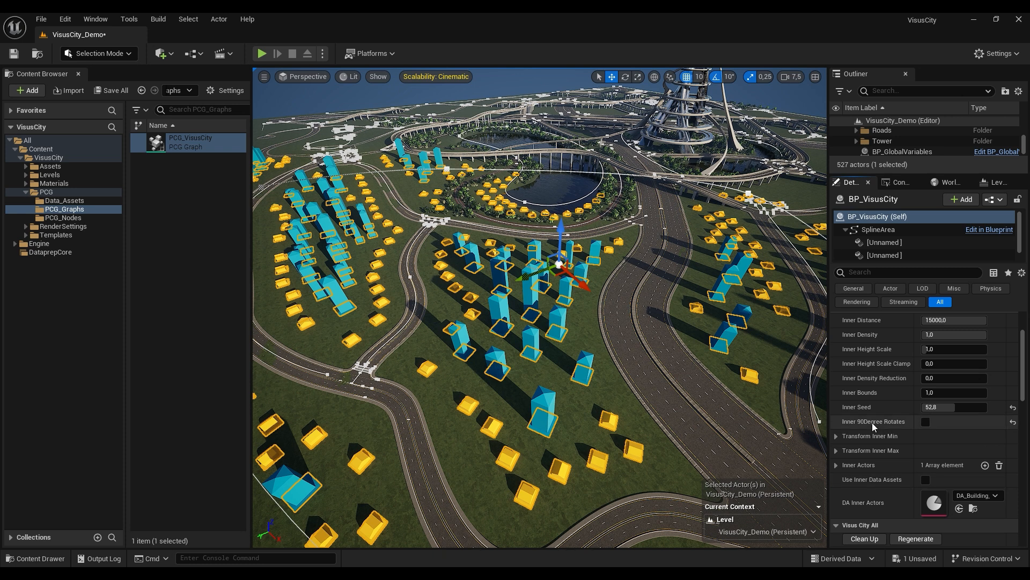
{"action": "left_click", "coordinate": [925, 422]}
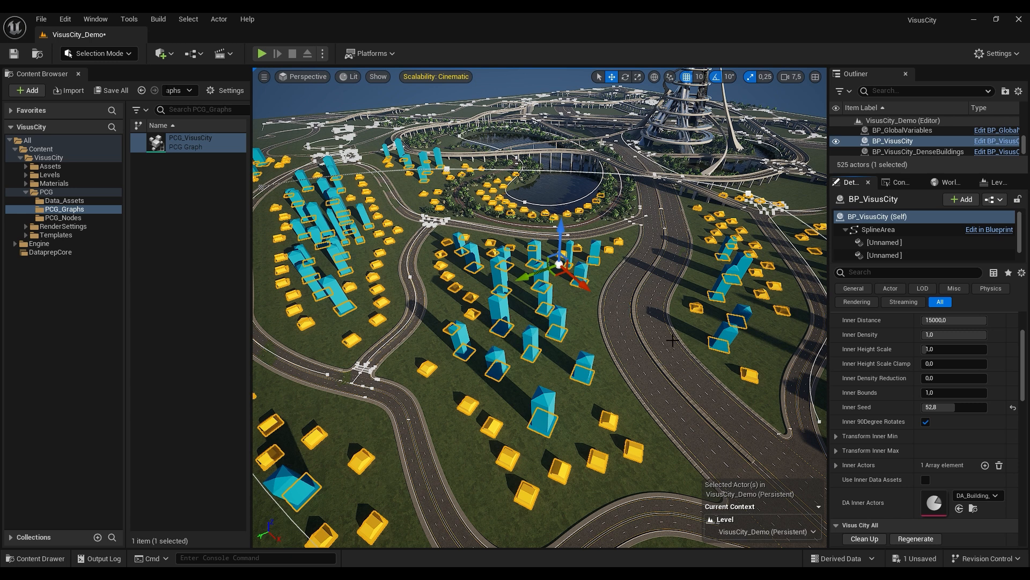
Expand Transform Inner Min and Transform Inner Max and examine their location, rotation and scale ranges against the inner buildings.
{"action": "mouse_move", "coordinate": [533, 280]}
{"action": "right_mouse_down"}
{"action": "mouse_move", "coordinate": [531, 268]}
{"action": "mouse_move", "coordinate": [534, 279]}
{"action": "right_mouse_up"}
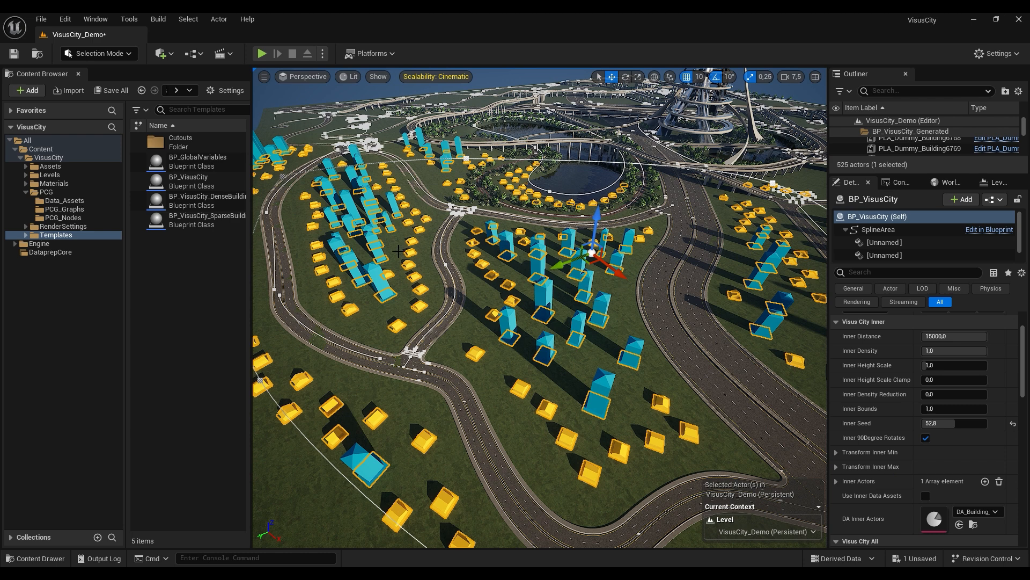
{"action": "right_click_drag", "start_coordinate": [614, 331], "coordinate": [578, 291]}
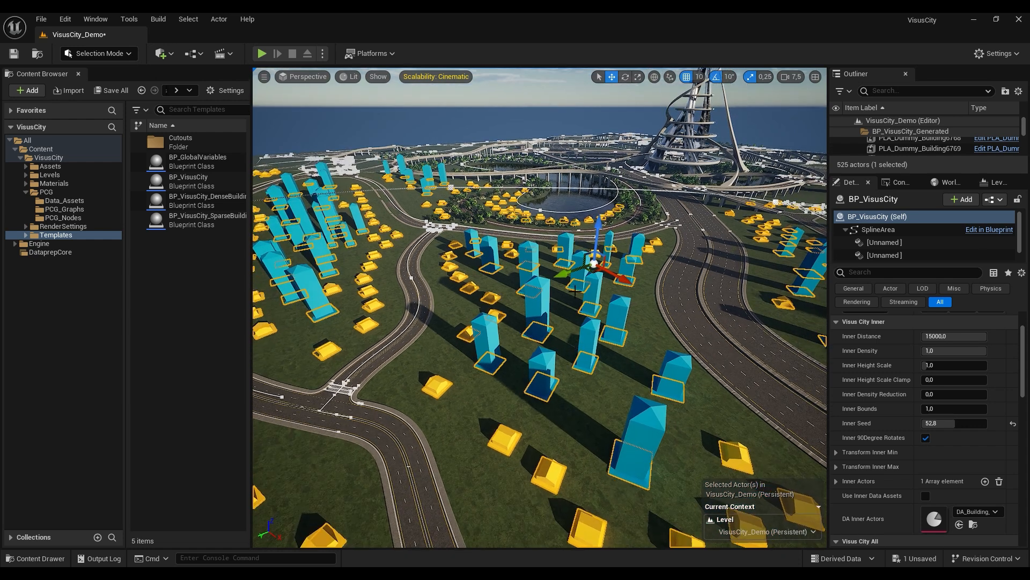
{"action": "left_click", "coordinate": [837, 453]}
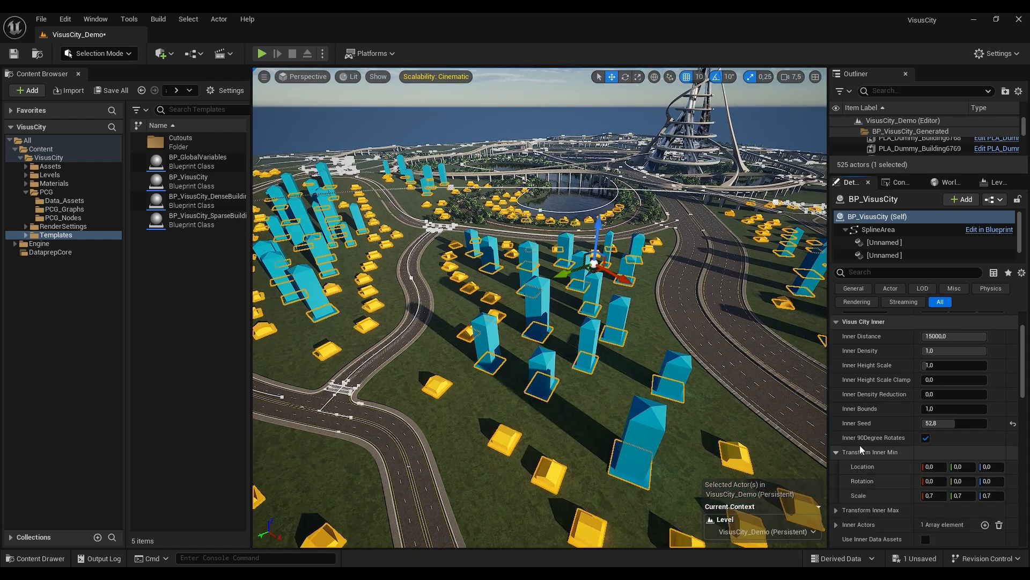
{"action": "left_click", "coordinate": [836, 510]}
{"action": "scroll", "coordinate": [1017, 365], "scroll_direction": "up", "scroll_amount": 1}
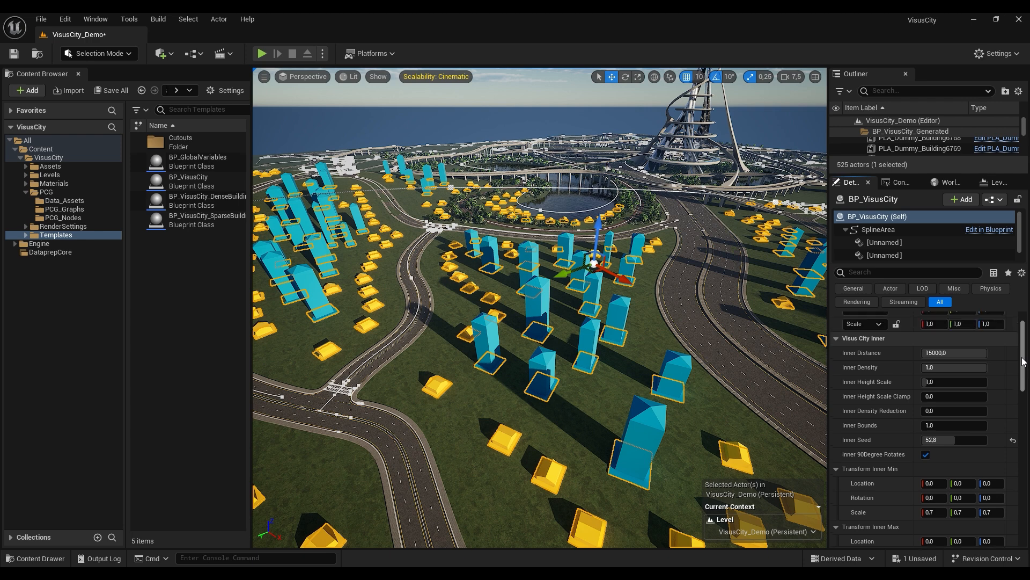
{"action": "right_click_drag", "start_coordinate": [650, 339], "coordinate": [664, 317]}
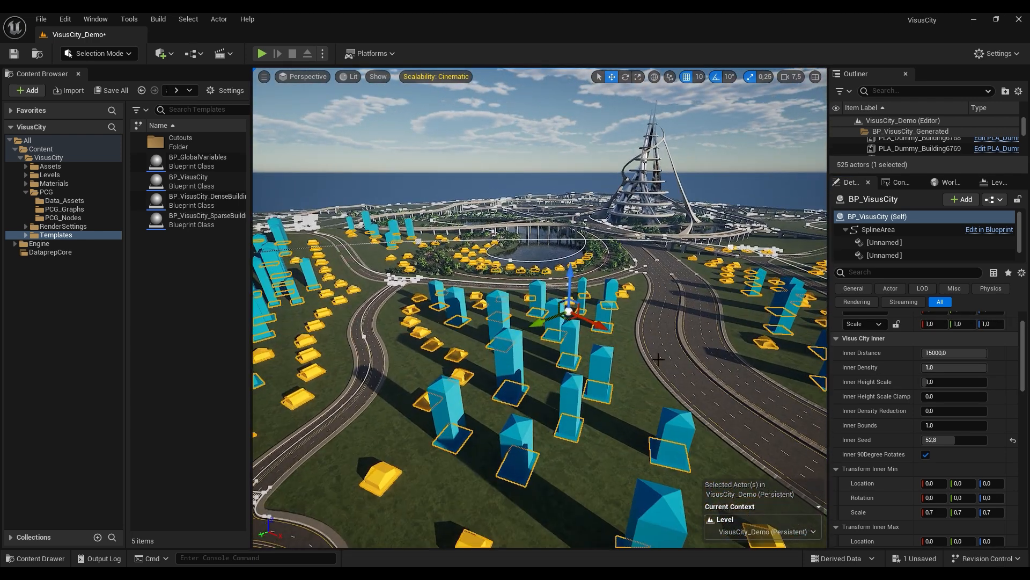
{"action": "right_click_drag", "start_coordinate": [635, 383], "coordinate": [641, 382]}
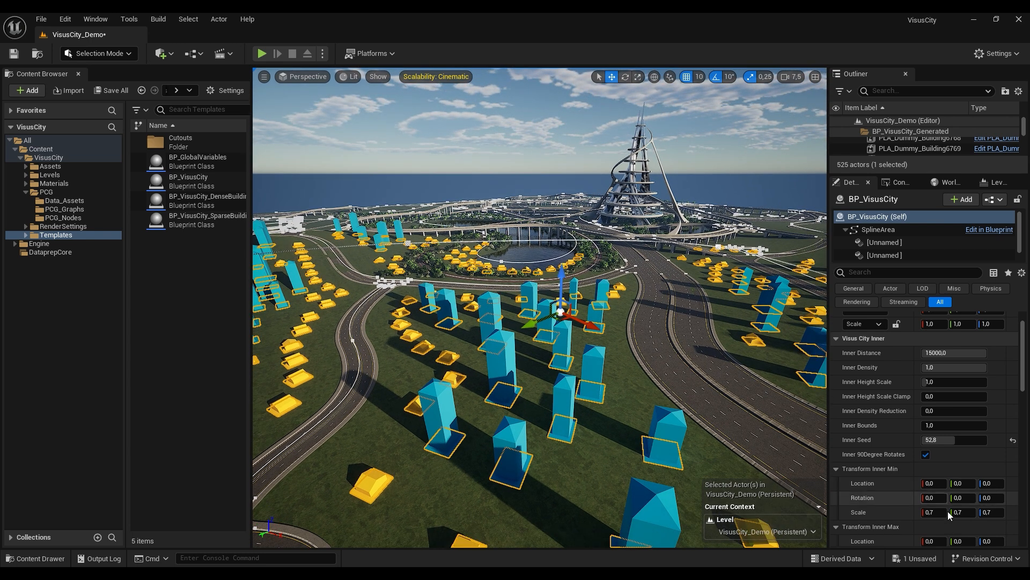
{"action": "scroll", "coordinate": [933, 509], "scroll_direction": "down", "scroll_amount": 3}
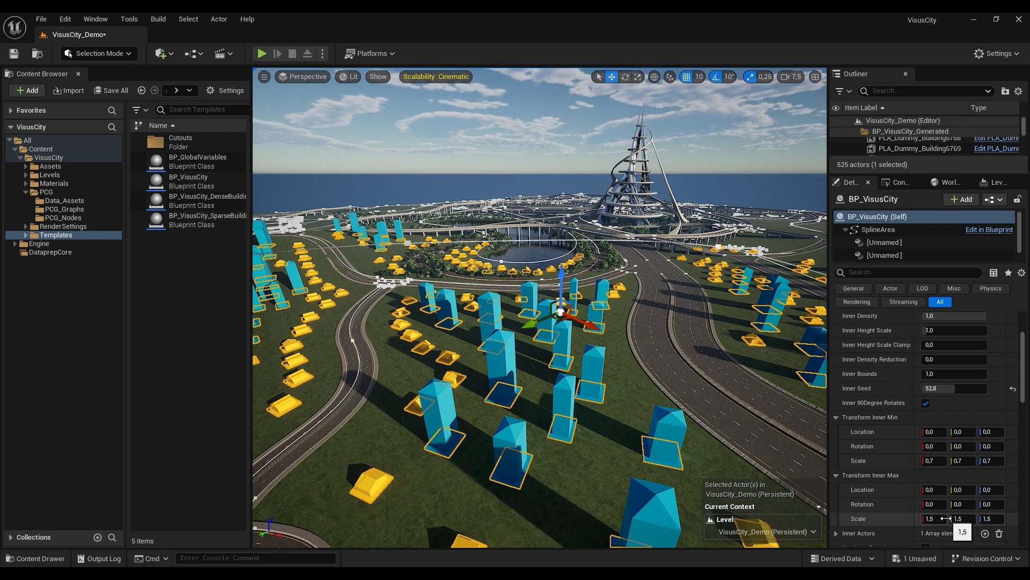
Set the Transform Inner Min scale to 1 on all three axes.
{"action": "left_click", "coordinate": [937, 461]}
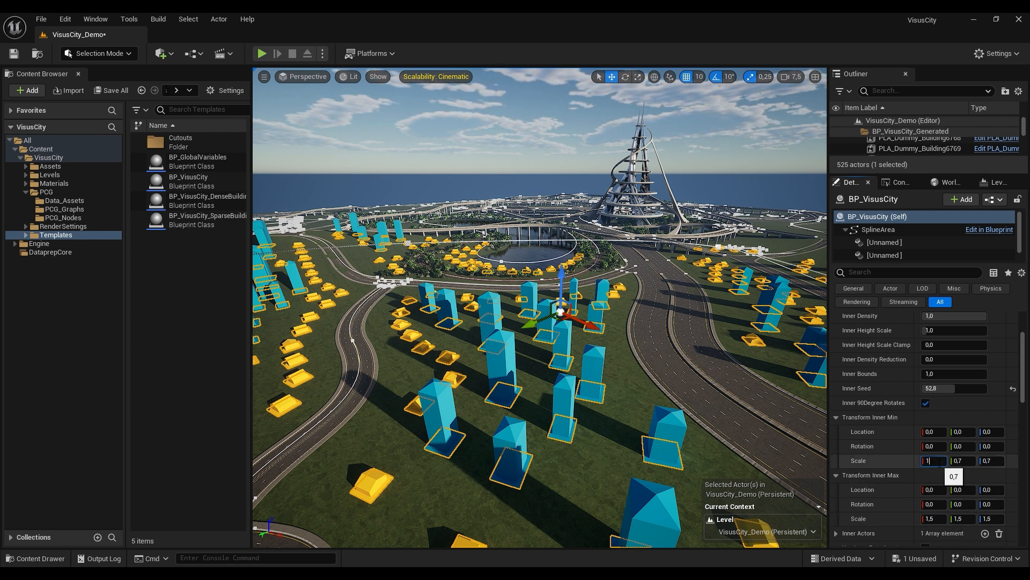
{"action": "left_click", "coordinate": [961, 461]}
{"action": "type", "text": "1"}
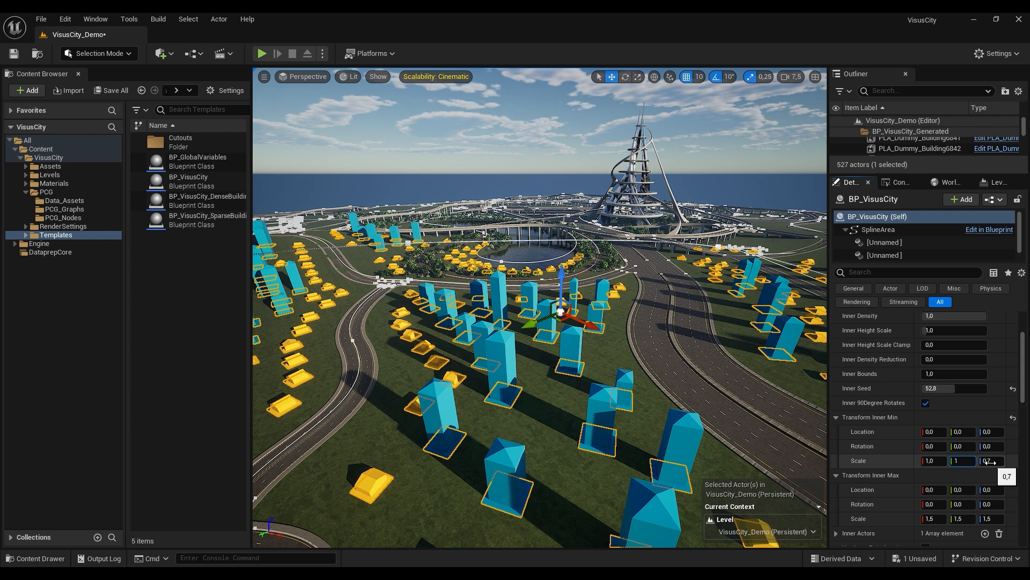
{"action": "left_click", "coordinate": [990, 461]}
{"action": "type", "text": "1"}
Set the Transform Inner Max scale to 1 on all three axes so the inner buildings get no random scaling.
{"action": "left_click", "coordinate": [932, 519]}
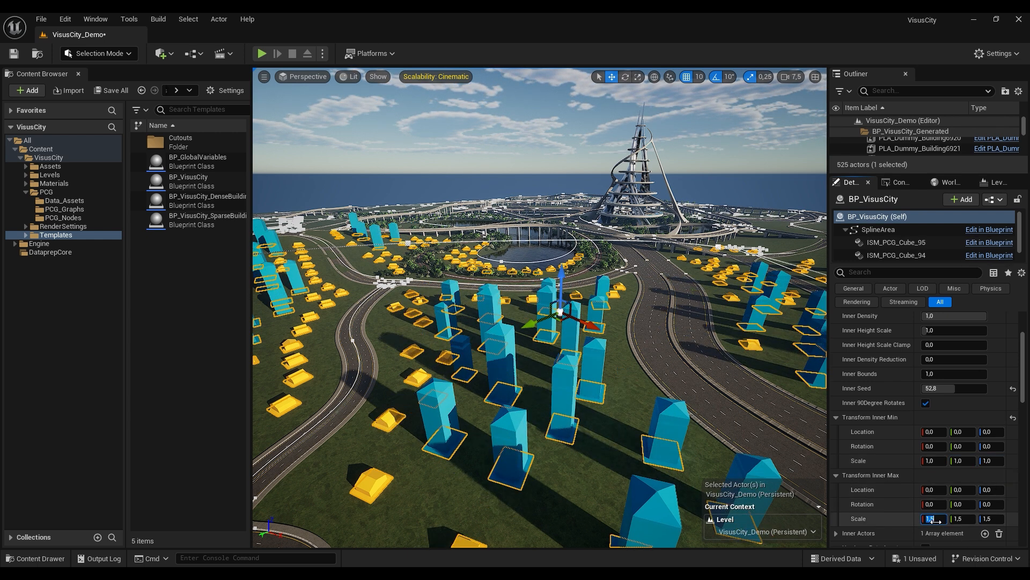
{"action": "type", "text": "1"}
{"action": "left_click", "coordinate": [961, 519]}
{"action": "type", "text": "1"}
{"action": "left_click", "coordinate": [991, 519]}
{"action": "type", "text": "1"}
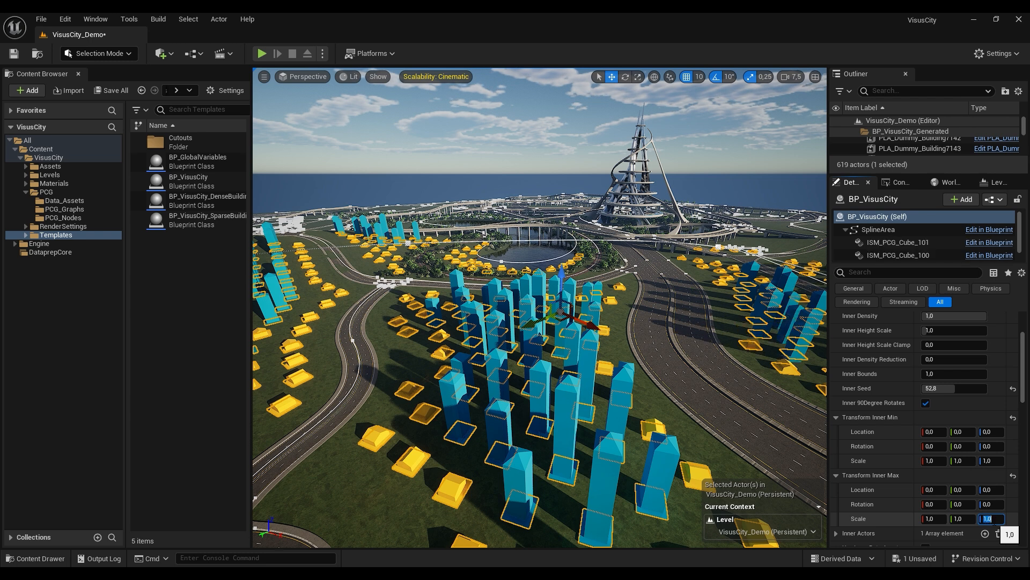
{"action": "key", "text": "Return"}
Set the Inner Height Scale to 0 to test the inner buildings without height variation towards the centre.
{"action": "right_click_drag", "start_coordinate": [540, 307], "coordinate": [568, 307]}
{"action": "key", "text": "s"}
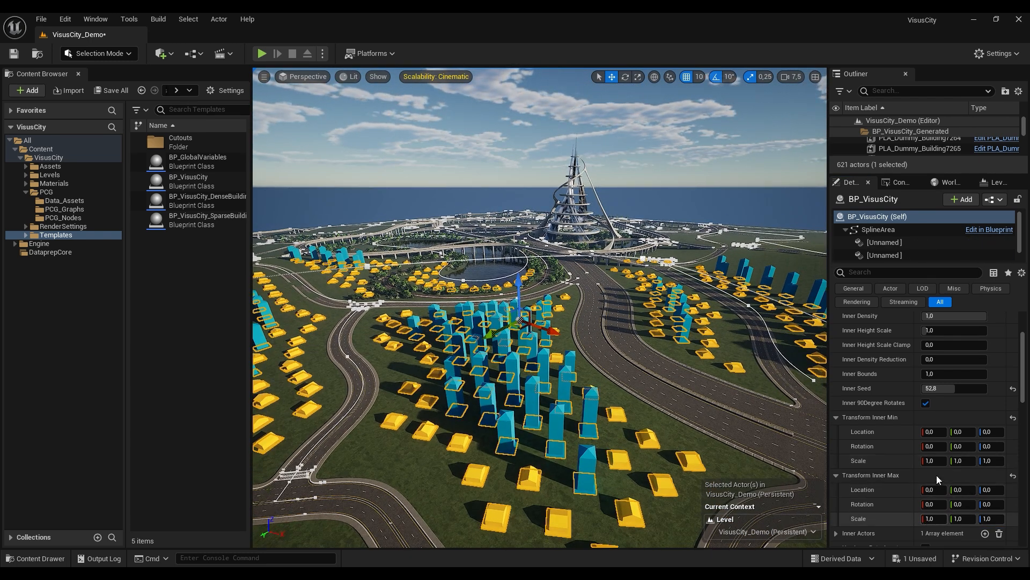
{"action": "right_click_drag", "start_coordinate": [674, 393], "coordinate": [657, 384]}
{"action": "key", "text": "w"}
{"action": "mouse_move", "coordinate": [572, 392]}
{"action": "right_mouse_down"}
{"action": "mouse_move", "coordinate": [545, 396]}
{"action": "mouse_move", "coordinate": [556, 381]}
{"action": "right_mouse_up"}
{"action": "key", "text": "w"}
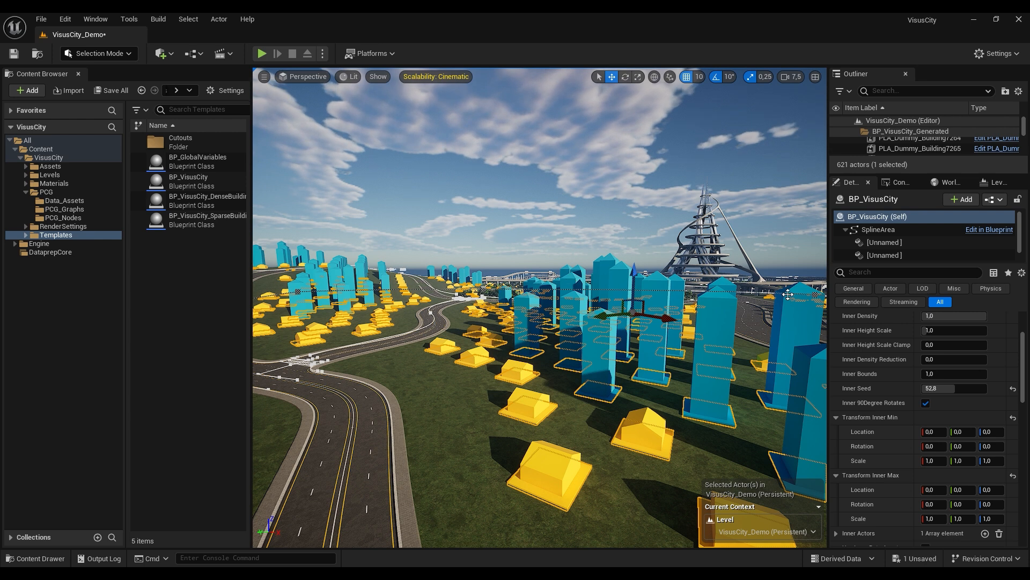
{"action": "left_click", "coordinate": [966, 330]}
{"action": "type", "text": "0"}
{"action": "key", "text": "Return"}
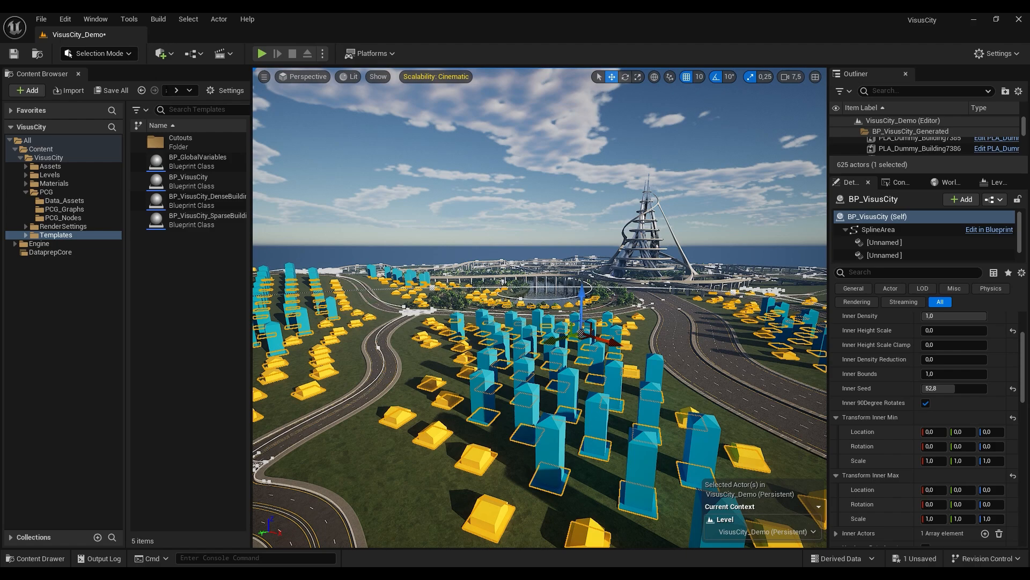
Compare the heights of the inner buildings, and return the Inner Height Scale to 1.
{"action": "right_click_drag", "start_coordinate": [637, 327], "coordinate": [638, 384]}
{"action": "mouse_move", "coordinate": [583, 337]}
{"action": "right_mouse_down"}
{"action": "mouse_move", "coordinate": [644, 346]}
{"action": "mouse_move", "coordinate": [626, 328]}
{"action": "mouse_move", "coordinate": [544, 325]}
{"action": "mouse_move", "coordinate": [617, 316]}
{"action": "mouse_move", "coordinate": [599, 312]}
{"action": "mouse_move", "coordinate": [597, 352]}
{"action": "right_mouse_up"}
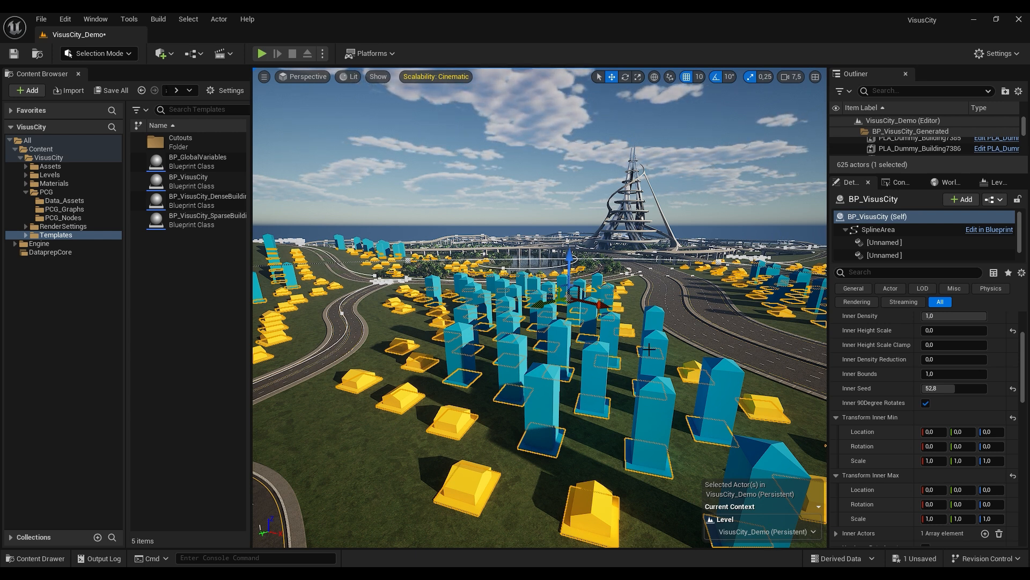
{"action": "right_click_drag", "start_coordinate": [598, 368], "coordinate": [688, 353]}
{"action": "key", "text": "s"}
{"action": "key", "text": "e"}
{"action": "key", "text": "w"}
{"action": "right_click_drag", "start_coordinate": [552, 337], "coordinate": [562, 336]}
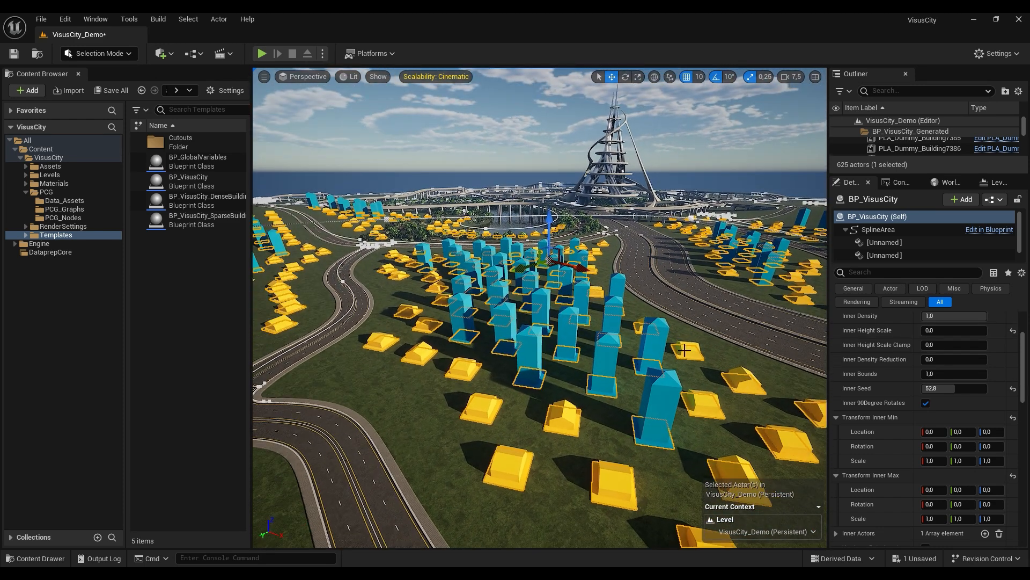
{"action": "left_click", "coordinate": [947, 331]}
{"action": "type", "text": "1"}
{"action": "key", "text": "Return"}
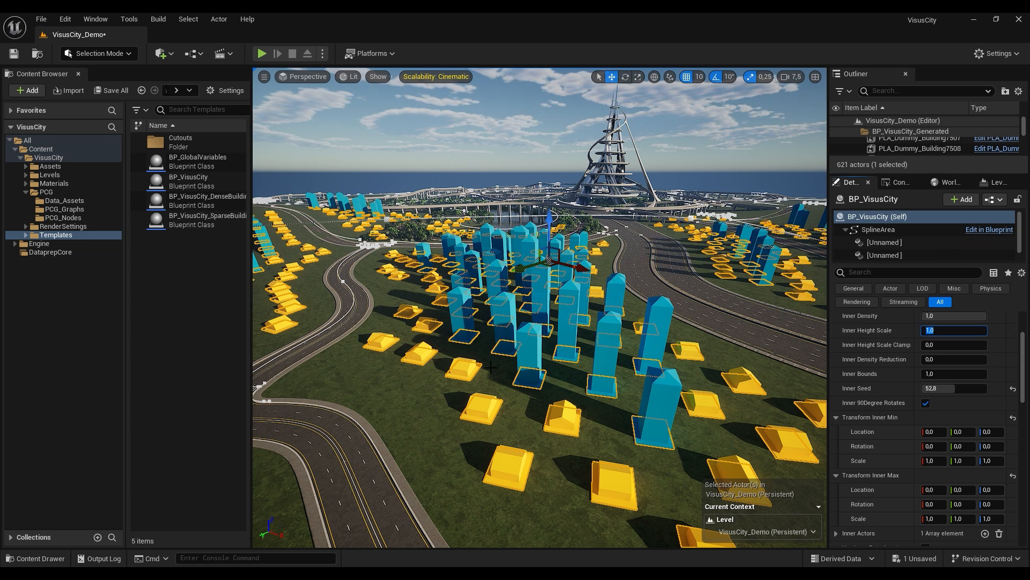
{"action": "mouse_move", "coordinate": [466, 311]}
{"action": "right_mouse_down"}
{"action": "mouse_move", "coordinate": [470, 293]}
{"action": "mouse_move", "coordinate": [543, 290]}
{"action": "mouse_move", "coordinate": [447, 296]}
{"action": "mouse_move", "coordinate": [478, 298]}
{"action": "right_mouse_up"}
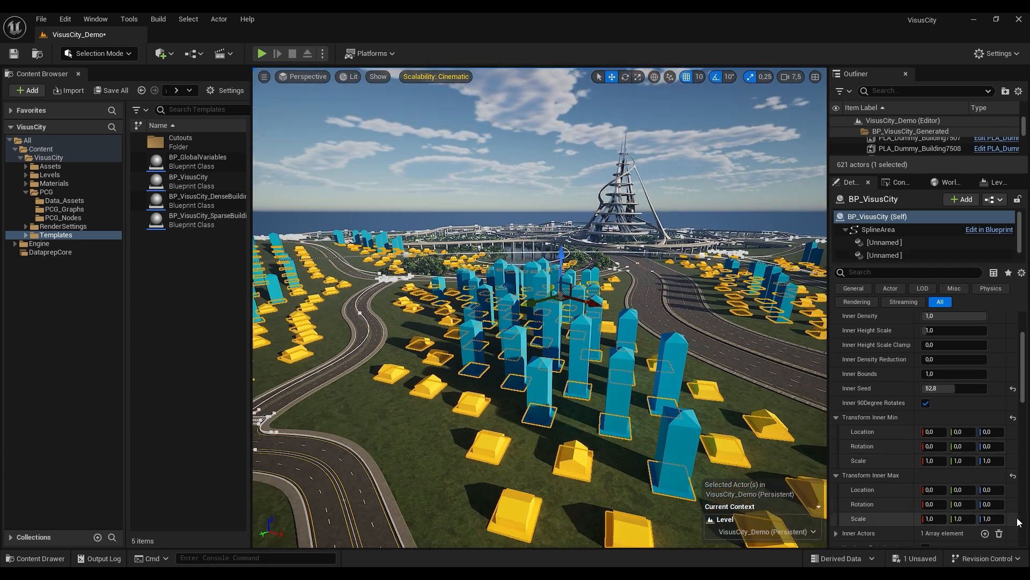
Collapse the Transform Inner Min and Transform Inner Max settings and deselect BP_VisusCity.
{"action": "left_click", "coordinate": [836, 418]}
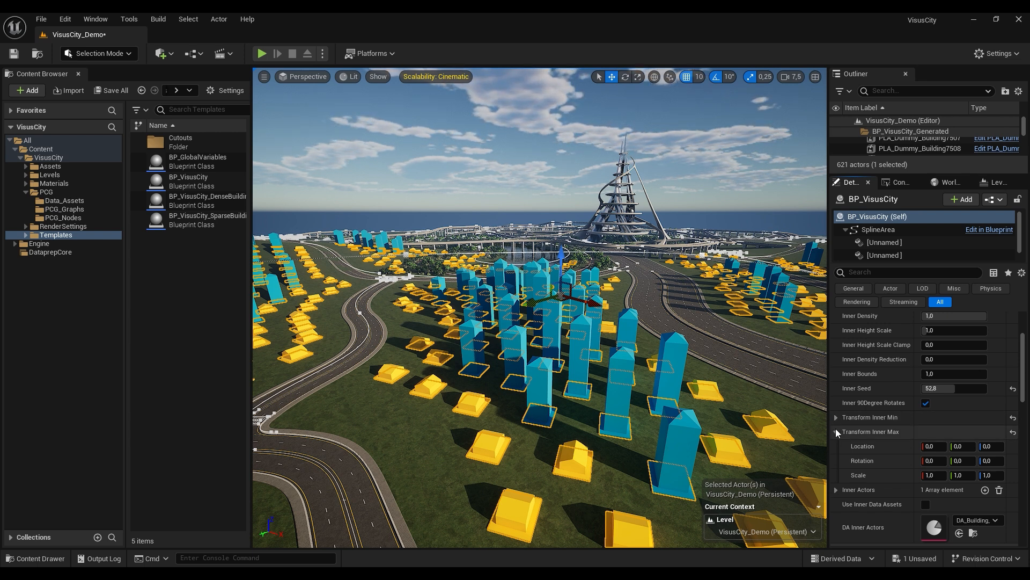
{"action": "left_click", "coordinate": [837, 432]}
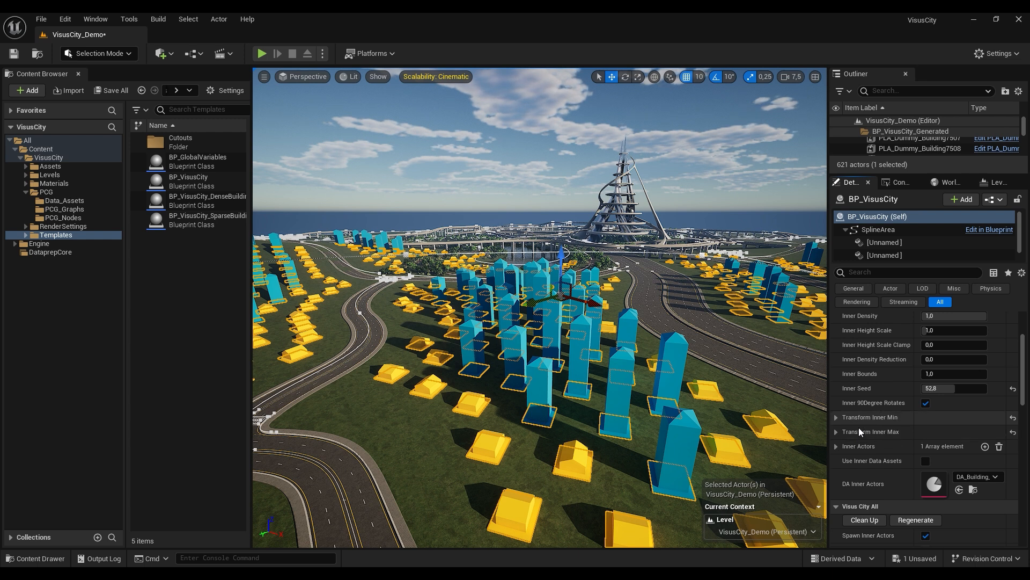
{"action": "right_click_drag", "start_coordinate": [623, 194], "coordinate": [638, 190]}
{"action": "key", "text": "Escape"}
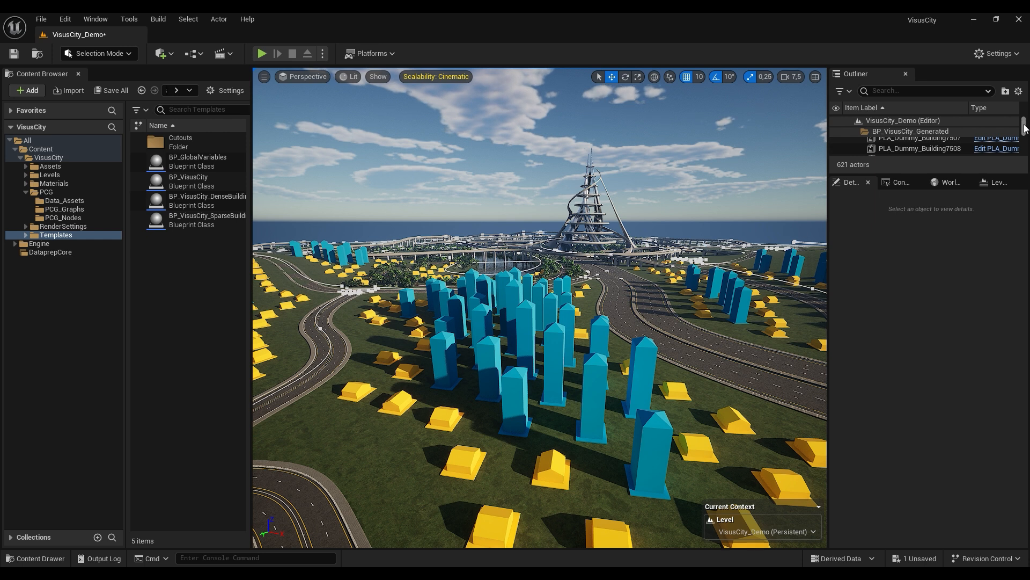
Select the BP_VisusCity actor in the level and bring its inner building settings into reach.
{"action": "left_click", "coordinate": [850, 122]}
{"action": "left_click", "coordinate": [851, 121]}
{"action": "left_click", "coordinate": [851, 121], "text": "shift"}
{"action": "left_click", "coordinate": [851, 121]}
{"action": "scroll", "coordinate": [905, 141], "scroll_direction": "down", "scroll_amount": 3}
{"action": "scroll", "coordinate": [905, 140], "scroll_direction": "down", "scroll_amount": 2}
{"action": "left_click", "coordinate": [901, 132]}
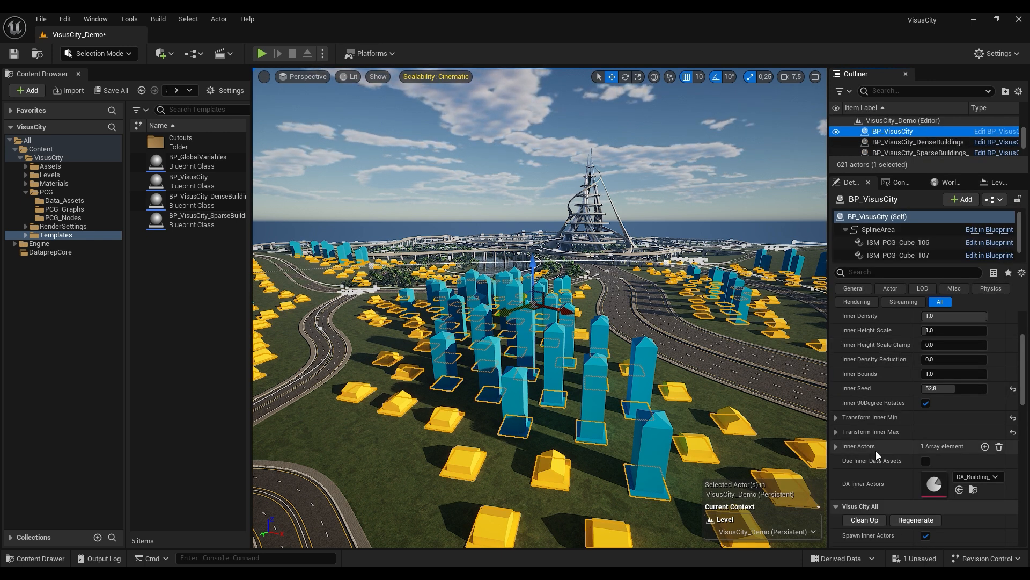
Expand the first Inner Actors entry of BP_VisusCity and examine its actor, scale, priority and bounds settings.
{"action": "left_click", "coordinate": [835, 447]}
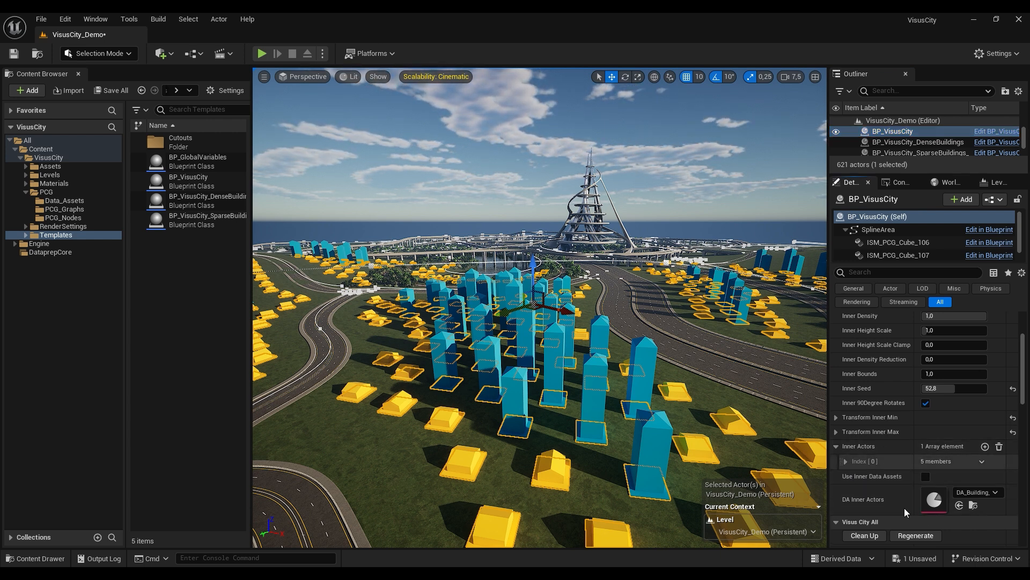
{"action": "left_click", "coordinate": [845, 461]}
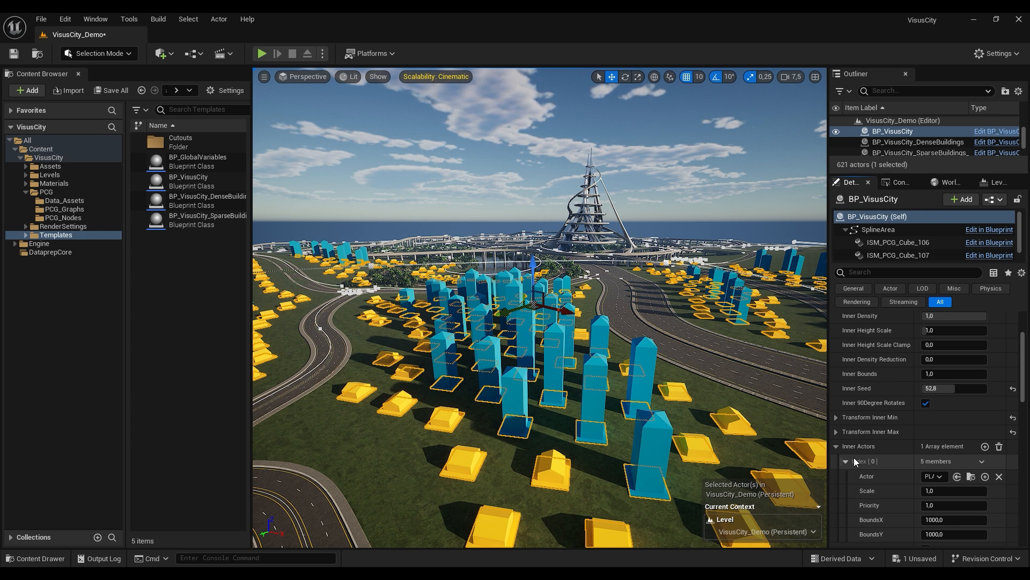
{"action": "left_click", "coordinate": [845, 461]}
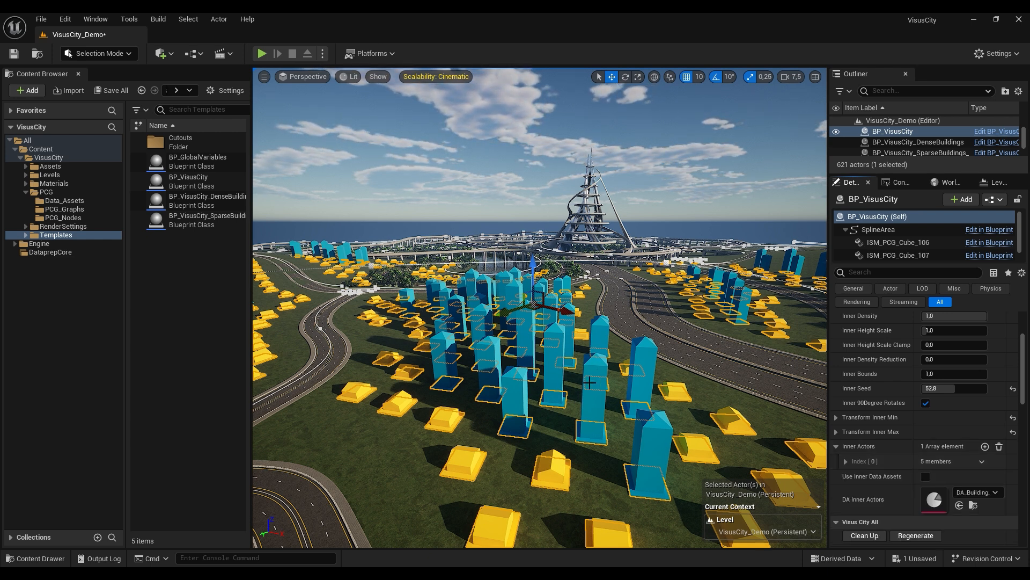
{"action": "left_click", "coordinate": [845, 461]}
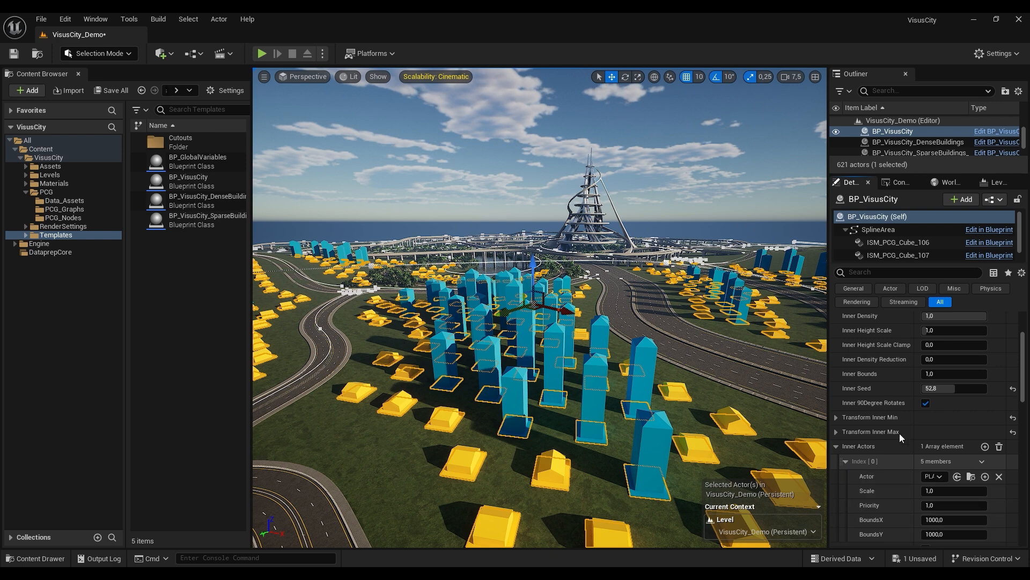
{"action": "scroll", "coordinate": [912, 424], "scroll_direction": "down", "scroll_amount": 2}
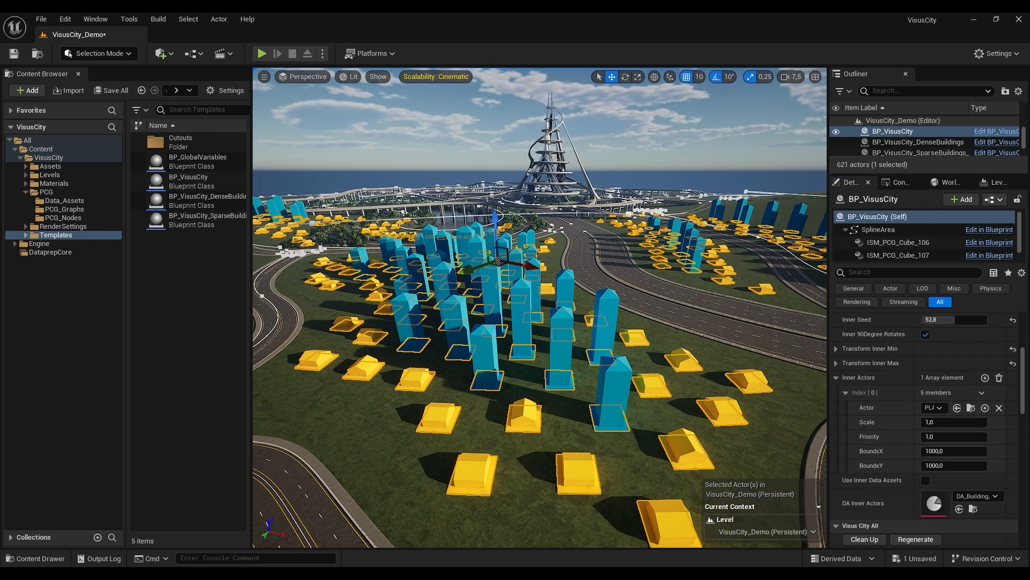
{"action": "mouse_move", "coordinate": [503, 338]}
{"action": "right_mouse_down"}
{"action": "mouse_move", "coordinate": [483, 345]}
{"action": "mouse_move", "coordinate": [503, 338]}
{"action": "right_mouse_up"}
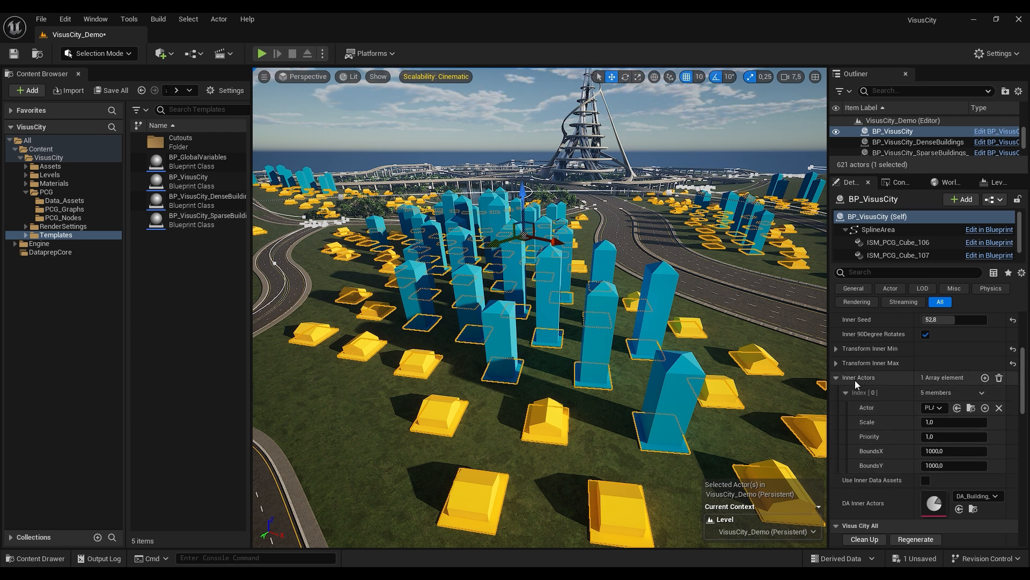
{"action": "left_click_drag", "start_coordinate": [601, 339], "coordinate": [705, 379]}
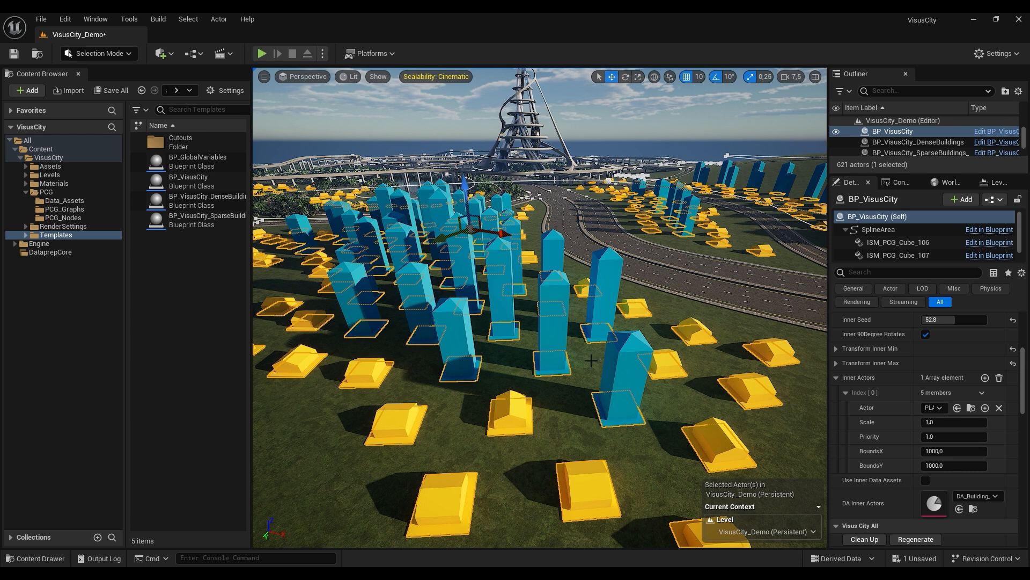
{"action": "right_click_drag", "start_coordinate": [591, 360], "coordinate": [564, 357]}
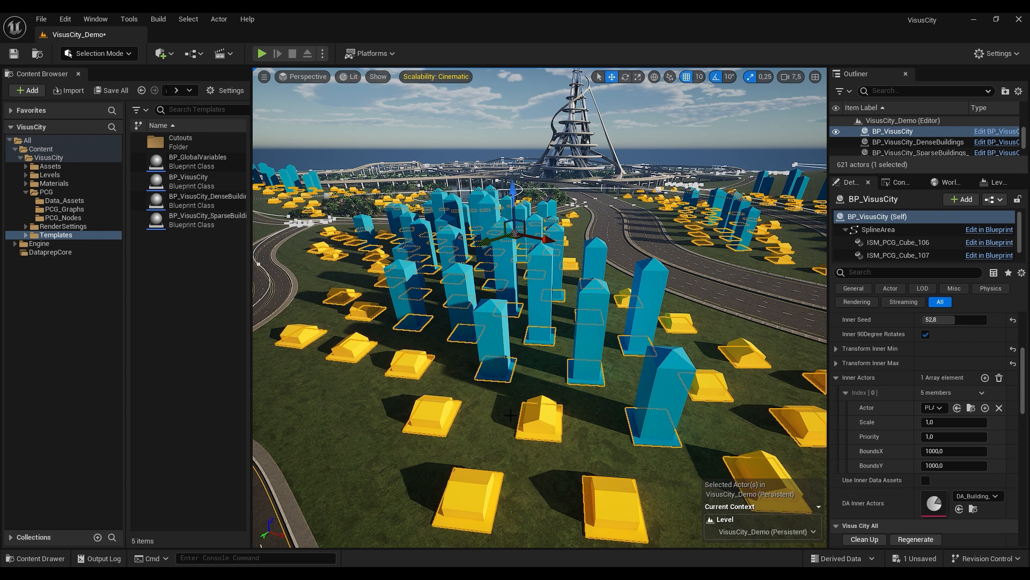
{"action": "right_click_drag", "start_coordinate": [649, 291], "coordinate": [649, 292]}
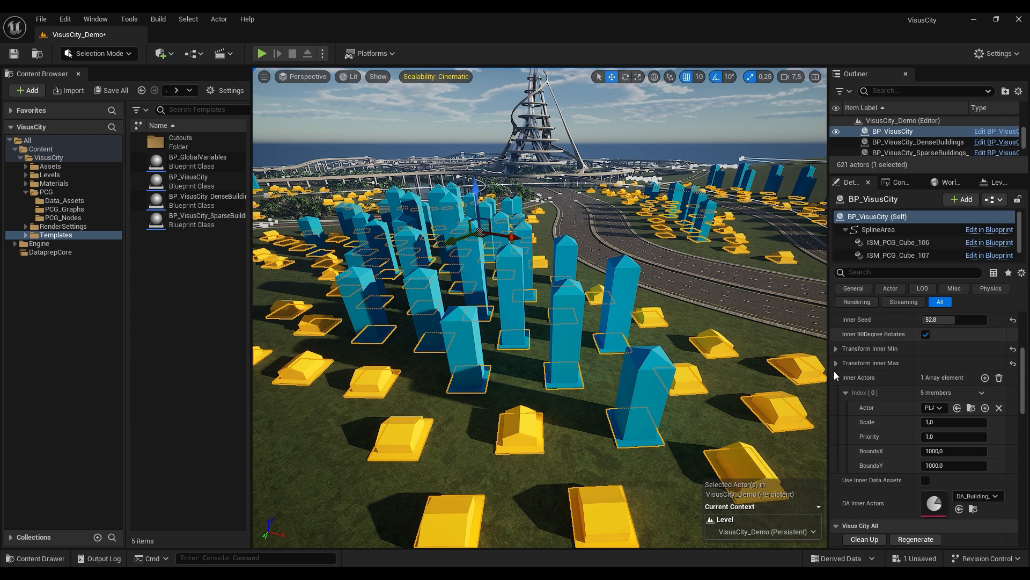
Add a second element to the Inner Actors array and expand its members.
{"action": "left_click", "coordinate": [985, 377]}
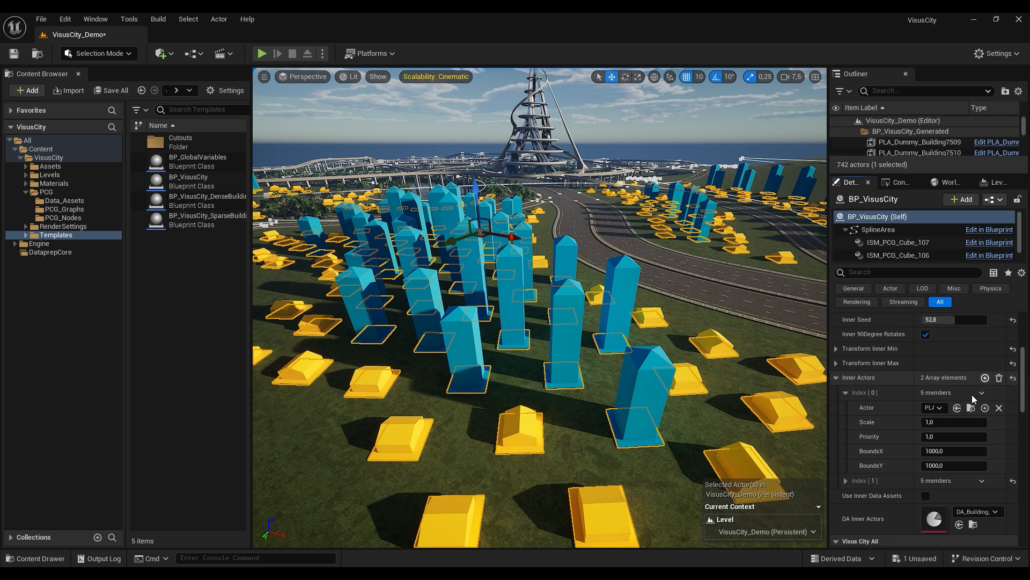
{"action": "left_click", "coordinate": [846, 480]}
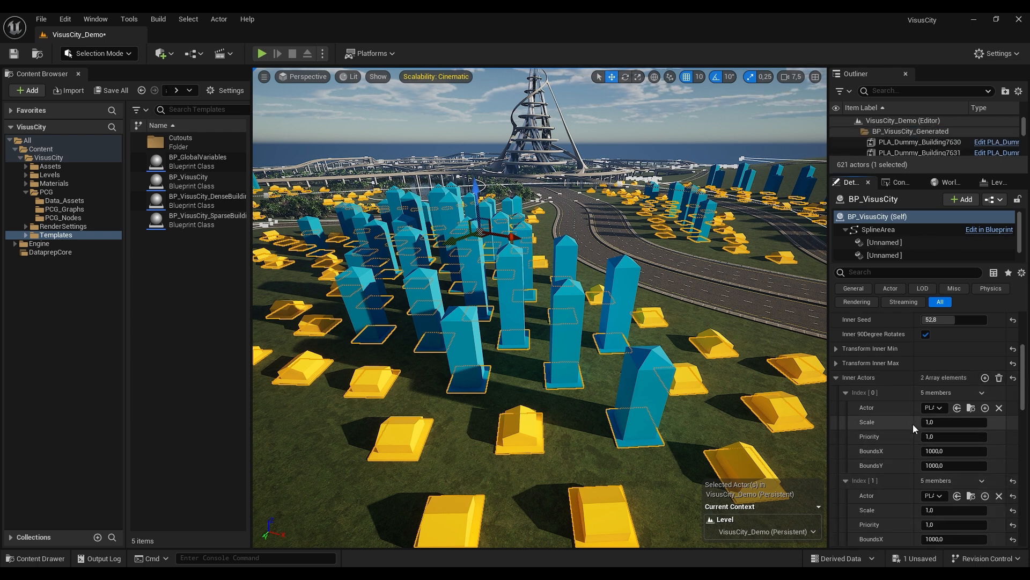
{"action": "scroll", "coordinate": [913, 424], "scroll_direction": "down", "scroll_amount": 2}
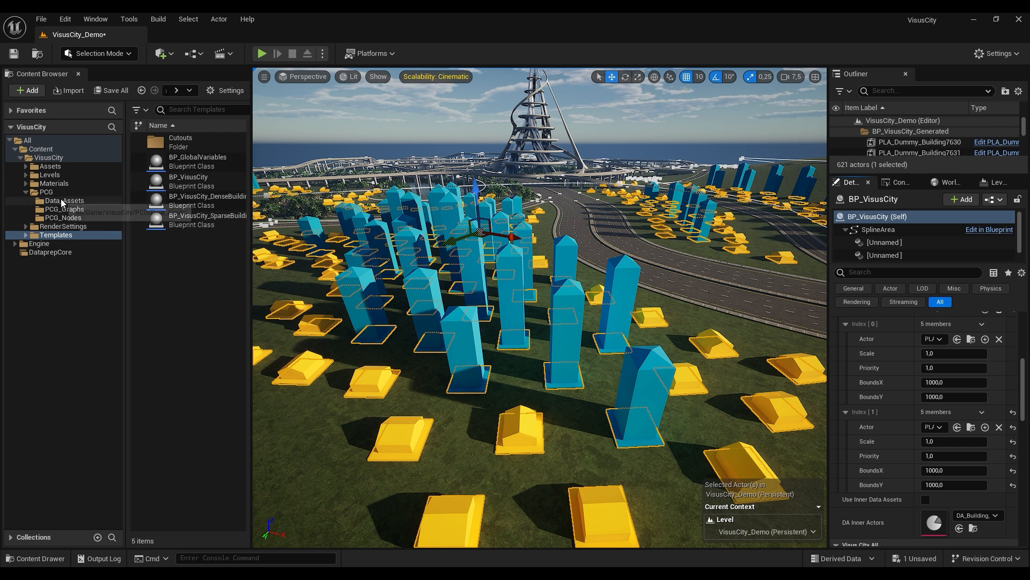
Assign PLA_Building_07 from the Assets/Buildings/PackedLevelActors folder as the actor of Inner Actors Index 1 and inspect the generated city.
{"action": "left_click", "coordinate": [25, 167]}
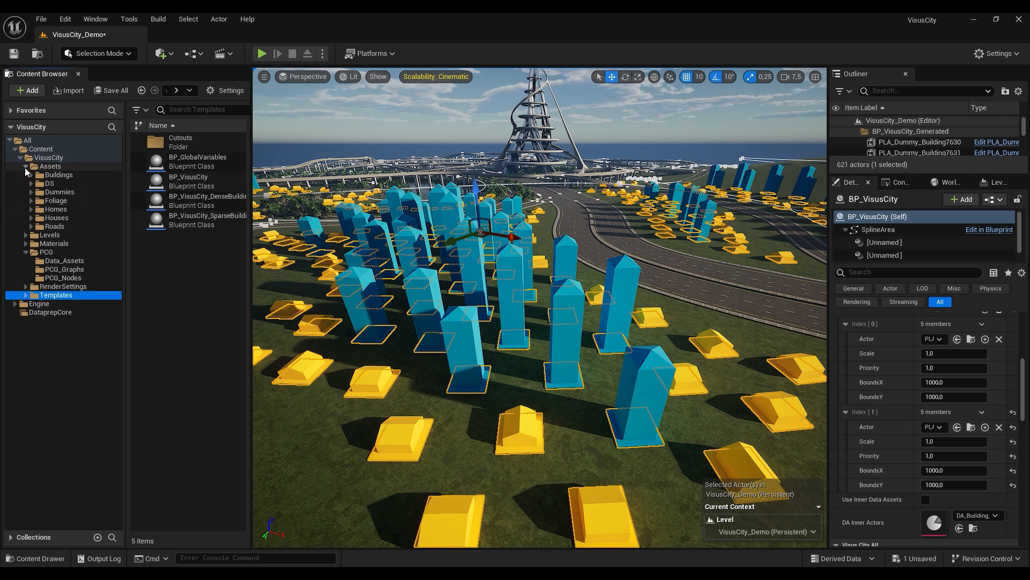
{"action": "left_click", "coordinate": [32, 174]}
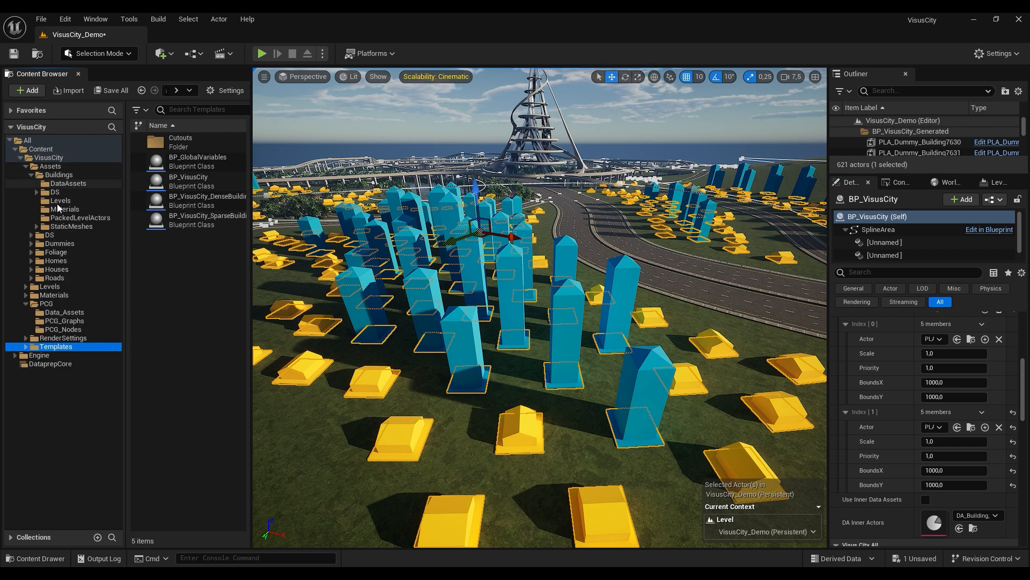
{"action": "left_click", "coordinate": [80, 218]}
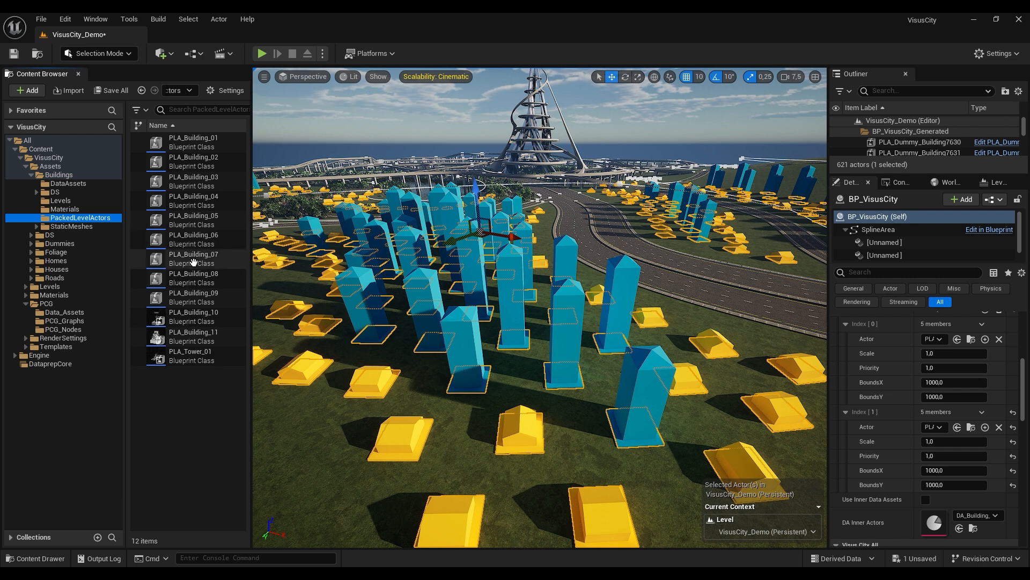
{"action": "left_click", "coordinate": [193, 260]}
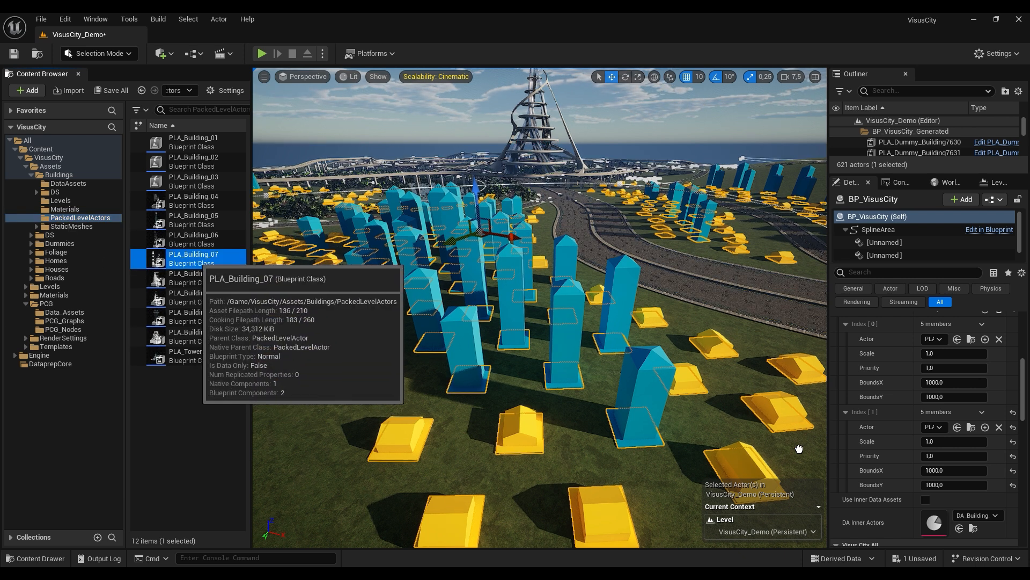
{"action": "left_click_drag", "start_coordinate": [921, 428], "coordinate": [932, 430]}
{"action": "right_click_drag", "start_coordinate": [696, 399], "coordinate": [649, 383]}
{"action": "right_click_drag", "start_coordinate": [649, 182], "coordinate": [662, 155]}
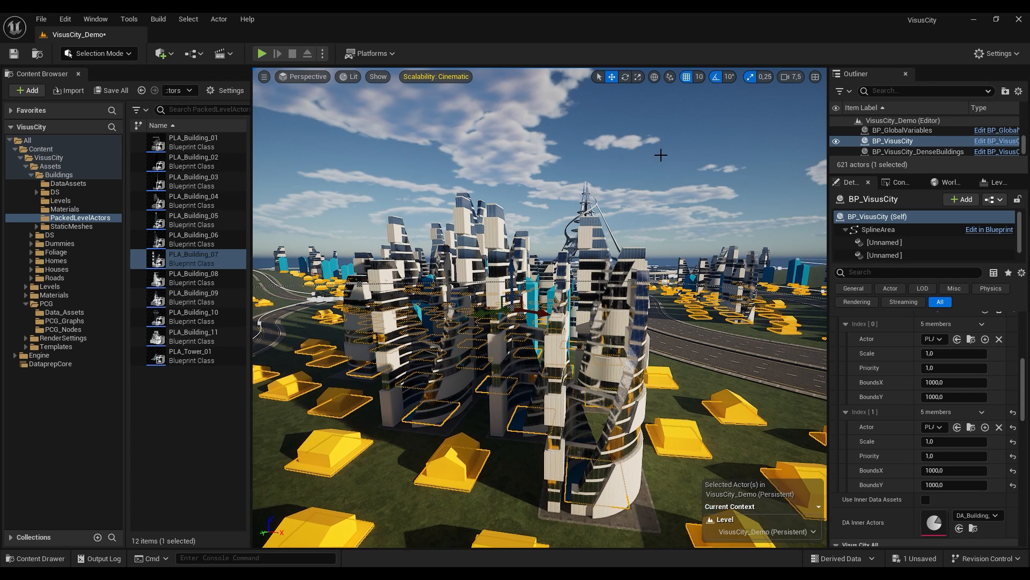
{"action": "left_click", "coordinate": [655, 222]}
{"action": "right_click_drag", "start_coordinate": [542, 257], "coordinate": [514, 319]}
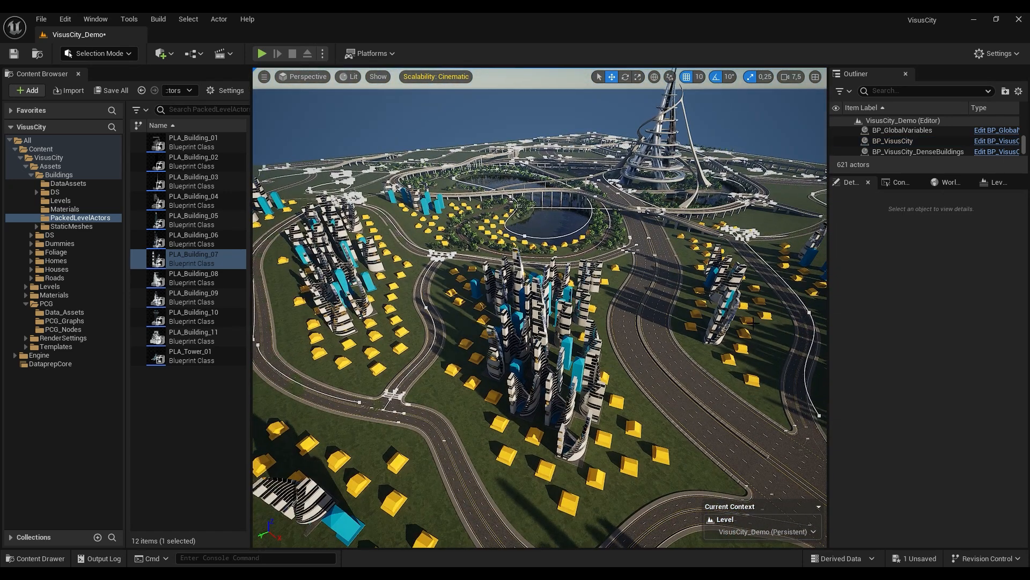
Collapse the level's long actor tree and reselect the BP_VisusCity actor.
{"action": "left_click_drag", "start_coordinate": [935, 173], "coordinate": [934, 330]}
{"action": "scroll", "coordinate": [1024, 252], "scroll_direction": "up", "scroll_amount": 5}
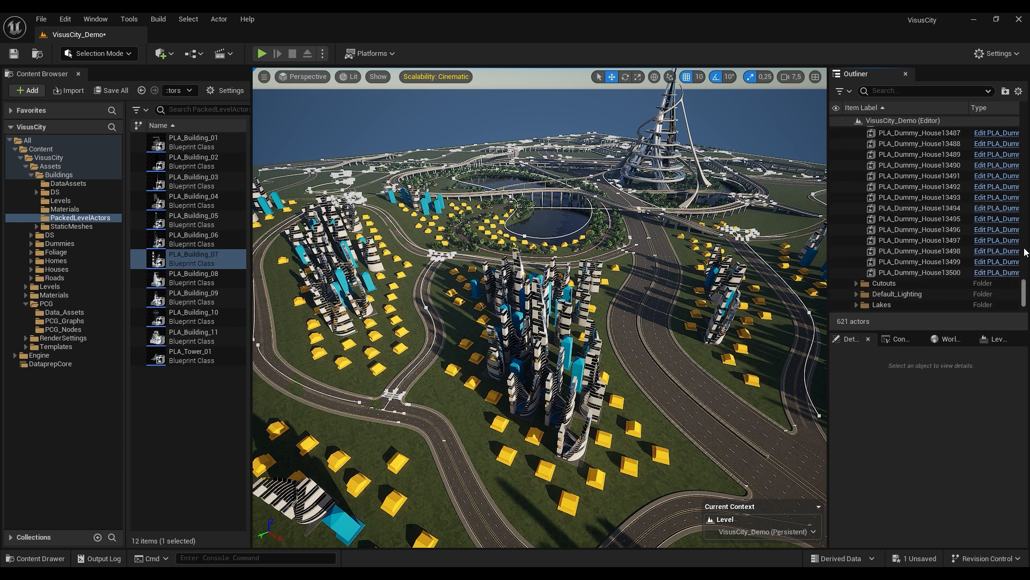
{"action": "left_click", "coordinate": [851, 122]}
{"action": "left_click", "coordinate": [851, 122]}
{"action": "left_click", "coordinate": [893, 206]}
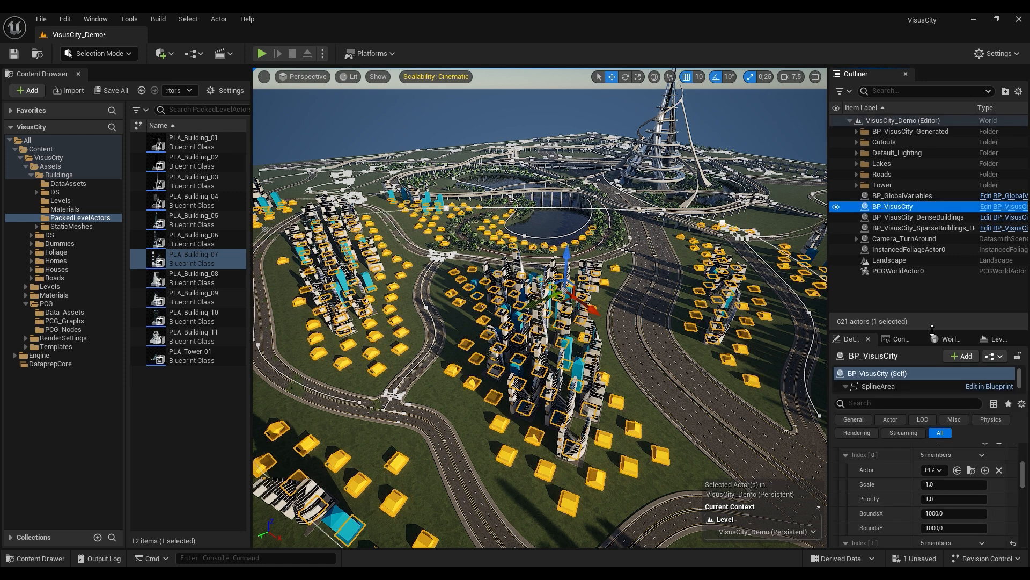
{"action": "left_click_drag", "start_coordinate": [926, 334], "coordinate": [926, 149]}
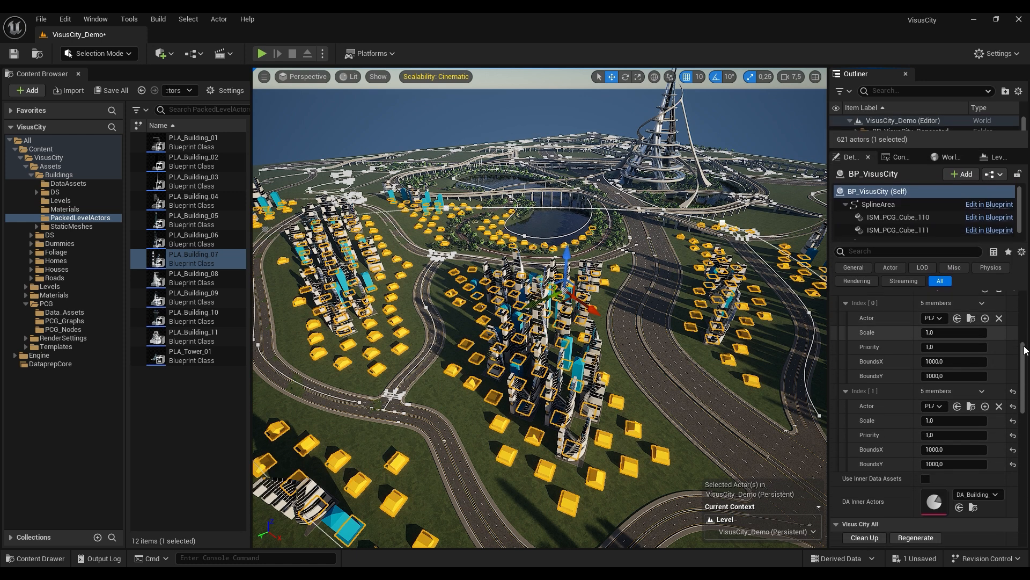
Delete the Index 1 element from the Inner Actors array of BP_VisusCity and collapse the array.
{"action": "scroll", "coordinate": [919, 306], "scroll_direction": "down", "scroll_amount": 1}
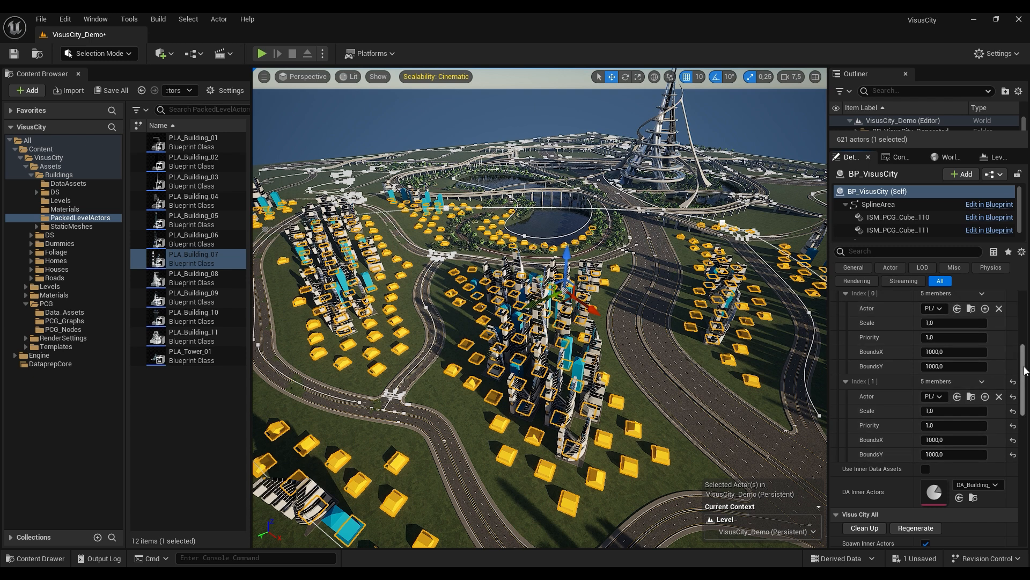
{"action": "scroll", "coordinate": [1025, 370], "scroll_direction": "up", "scroll_amount": 3}
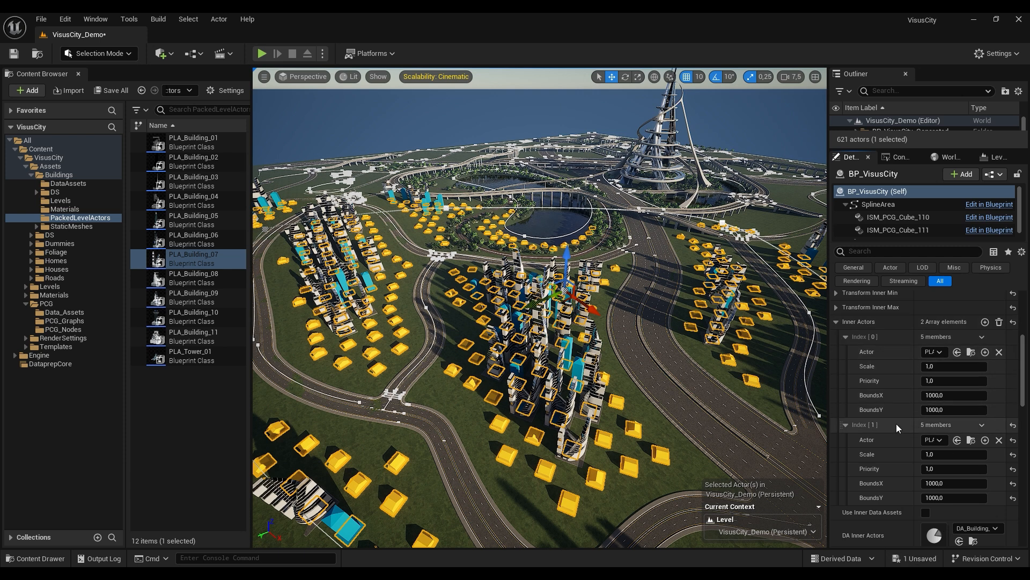
{"action": "left_click", "coordinate": [986, 426]}
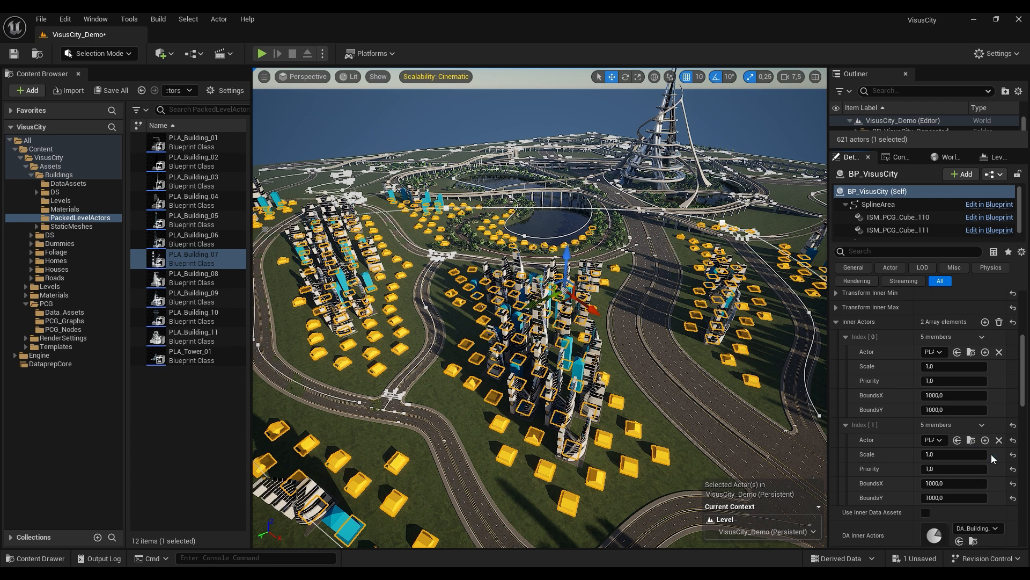
{"action": "left_click", "coordinate": [990, 454]}
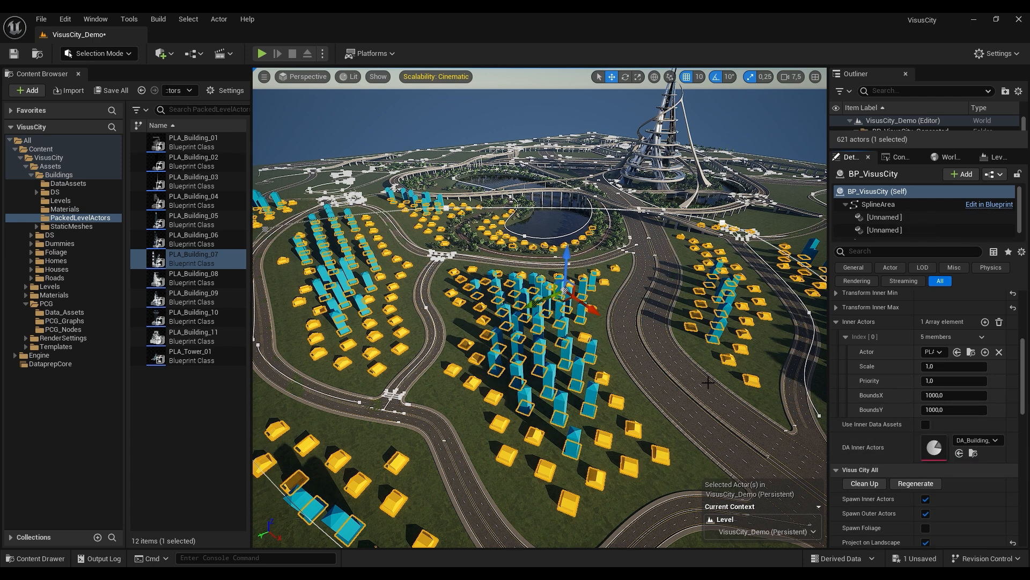
{"action": "key", "text": "w"}
{"action": "right_click_drag", "start_coordinate": [540, 307], "coordinate": [537, 295]}
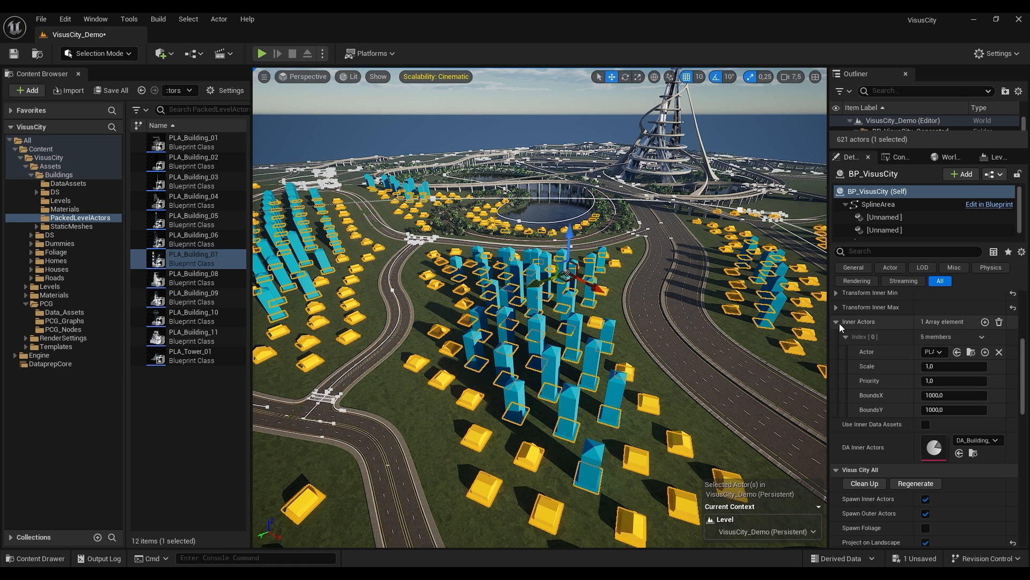
{"action": "left_click", "coordinate": [836, 322]}
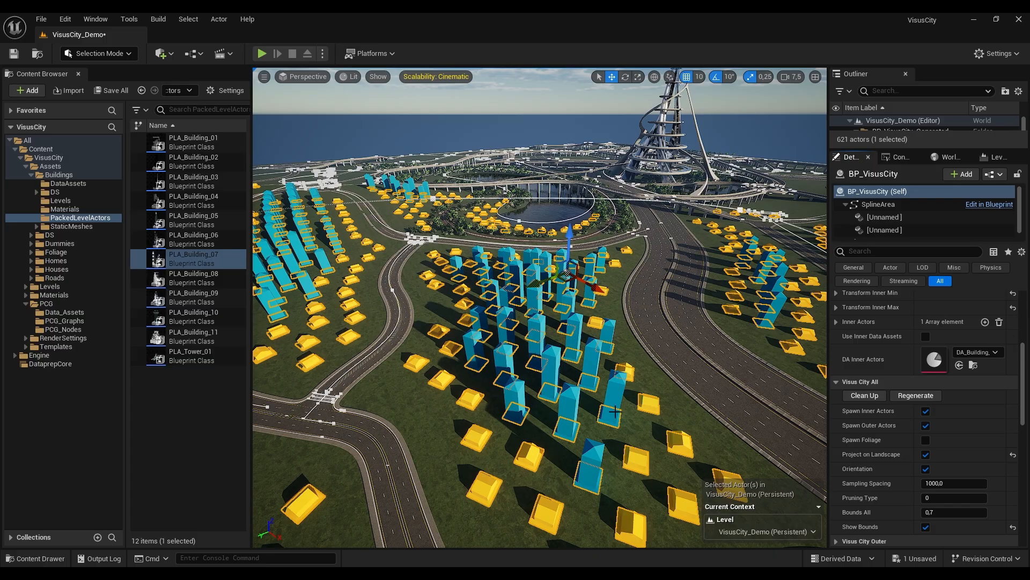
{"action": "mouse_move", "coordinate": [539, 307]}
{"action": "right_mouse_down"}
{"action": "mouse_move", "coordinate": [515, 344]}
{"action": "mouse_move", "coordinate": [585, 322]}
{"action": "mouse_move", "coordinate": [536, 306]}
{"action": "right_mouse_up"}
{"action": "mouse_move", "coordinate": [759, 301]}
{"action": "right_mouse_down"}
{"action": "mouse_move", "coordinate": [783, 304]}
{"action": "mouse_move", "coordinate": [745, 290]}
{"action": "mouse_move", "coordinate": [758, 301]}
{"action": "right_mouse_up"}
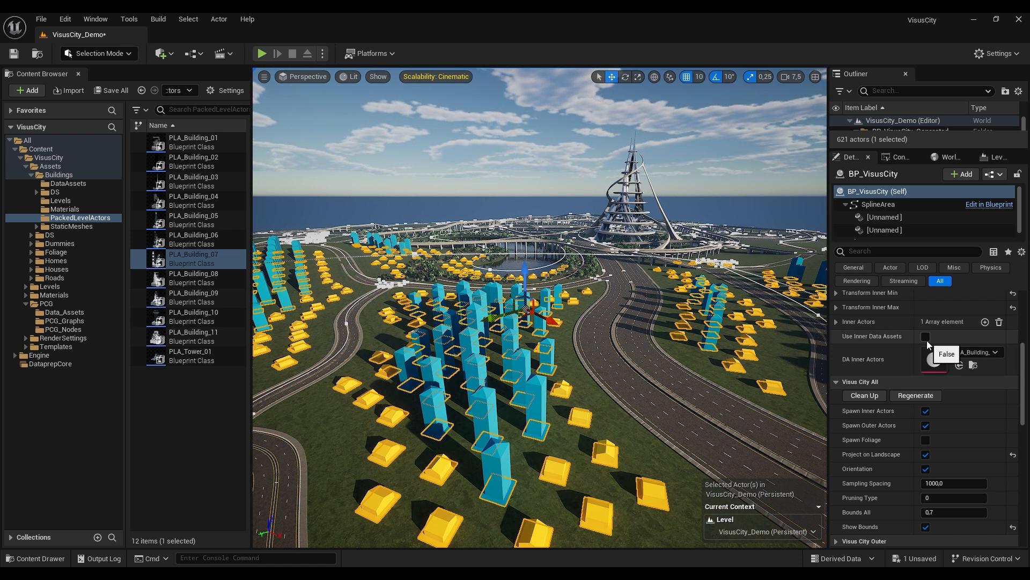
Clear the current selection and reselect BP_VisusCity from the actors filtered by bp_visuscity.
{"action": "key", "text": "Escape"}
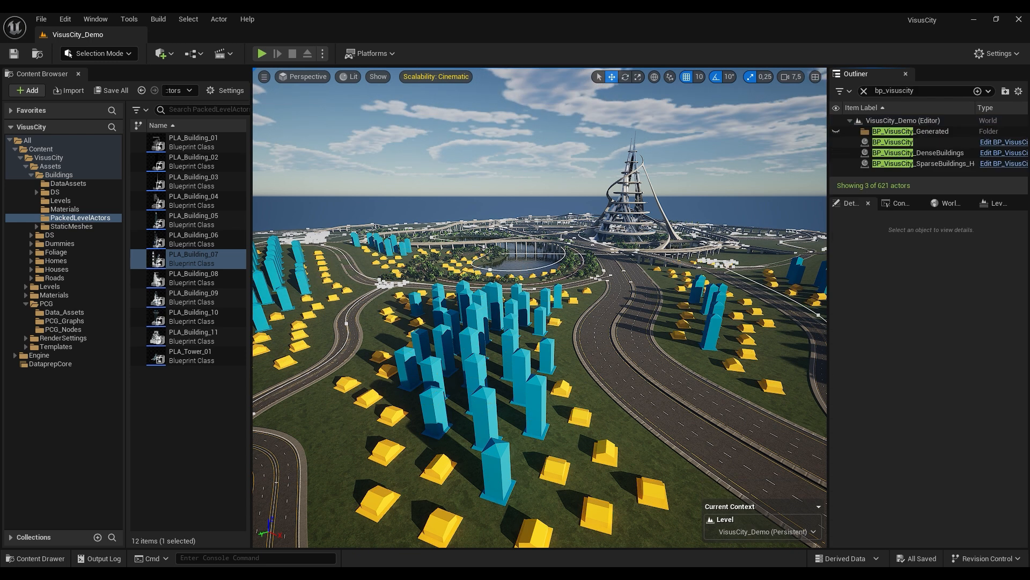
{"action": "right_click_drag", "start_coordinate": [574, 365], "coordinate": [840, 278]}
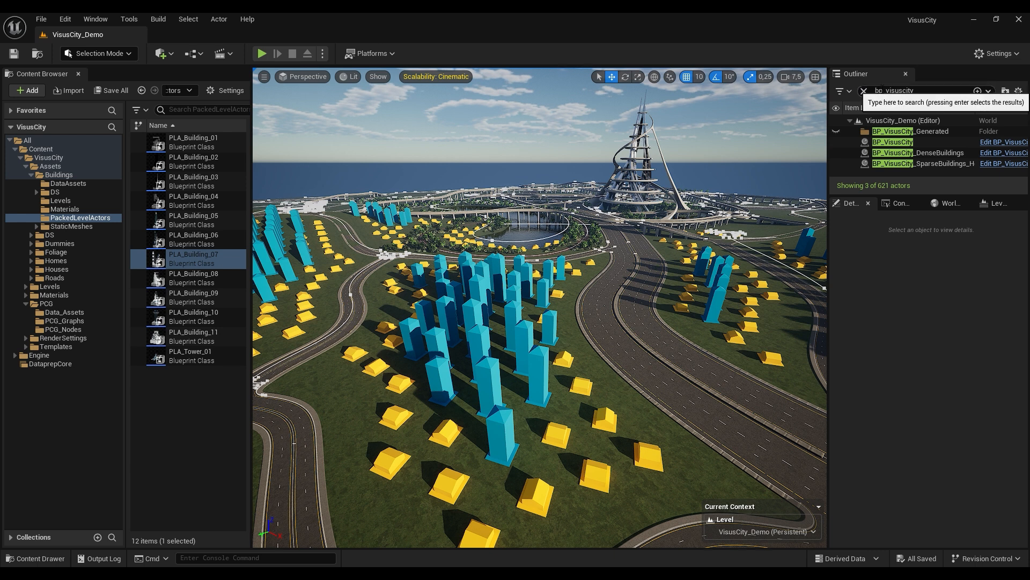
{"action": "left_click", "coordinate": [895, 143]}
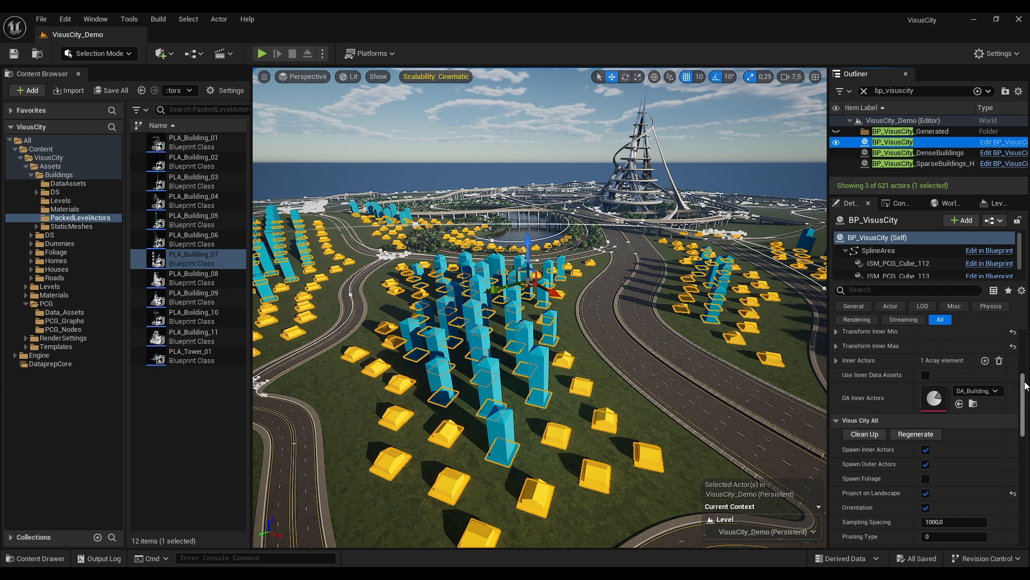
{"action": "left_click", "coordinate": [1023, 386]}
{"action": "left_click_drag", "start_coordinate": [1024, 382], "coordinate": [1024, 380]}
Set the scale of the first Inner Actors entry to 2.
{"action": "left_click", "coordinate": [837, 365]}
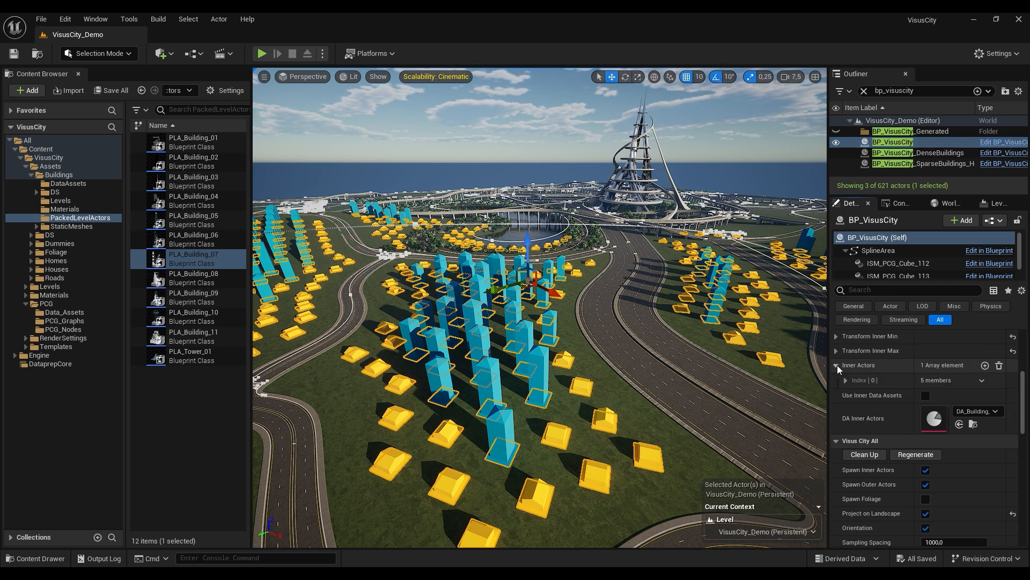
{"action": "left_click", "coordinate": [846, 380]}
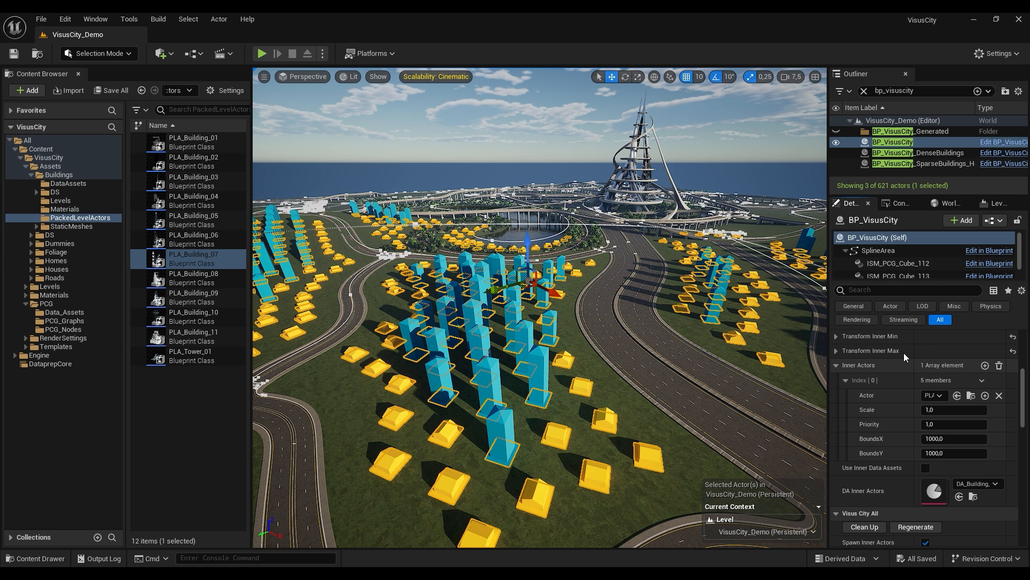
{"action": "left_click", "coordinate": [946, 411]}
{"action": "type", "text": "2"}
{"action": "key", "text": "Return"}
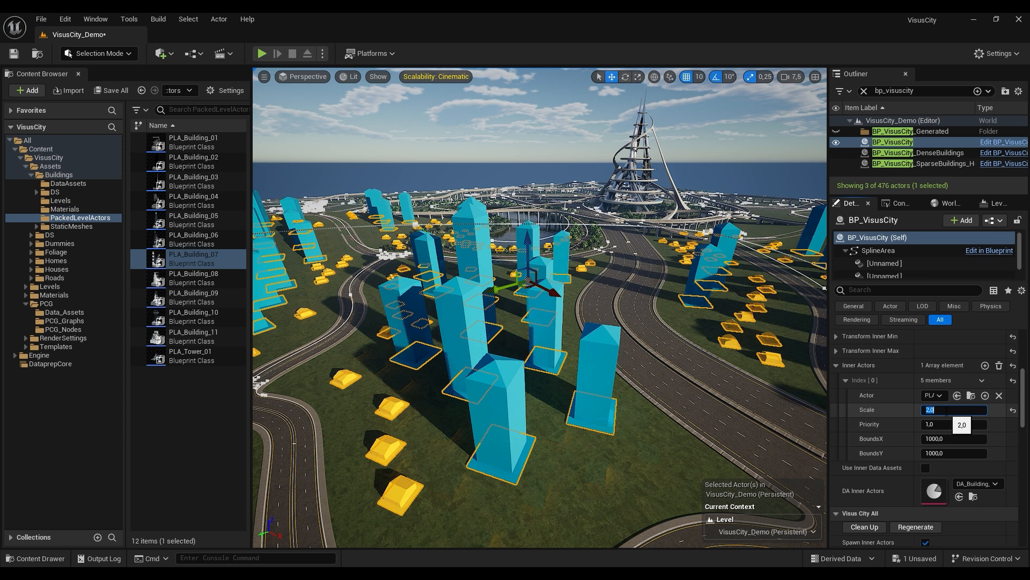
Set the scale of the first Inner Actors entry of BP_VisusCity back to 1.
{"action": "type", "text": "1"}
{"action": "key", "text": "Return"}
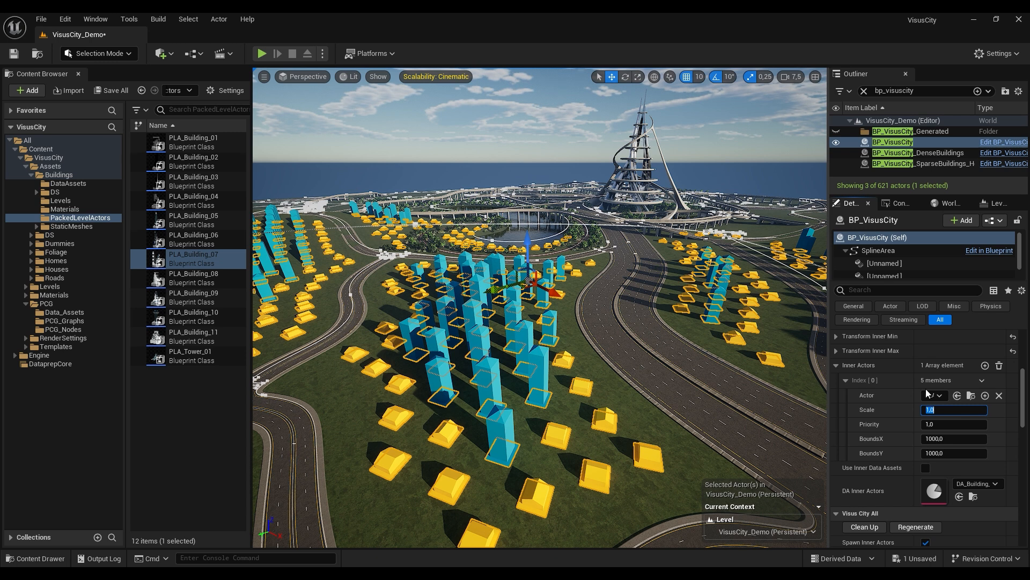
{"action": "right_click_drag", "start_coordinate": [572, 375], "coordinate": [553, 373]}
{"action": "right_click_drag", "start_coordinate": [642, 368], "coordinate": [645, 369]}
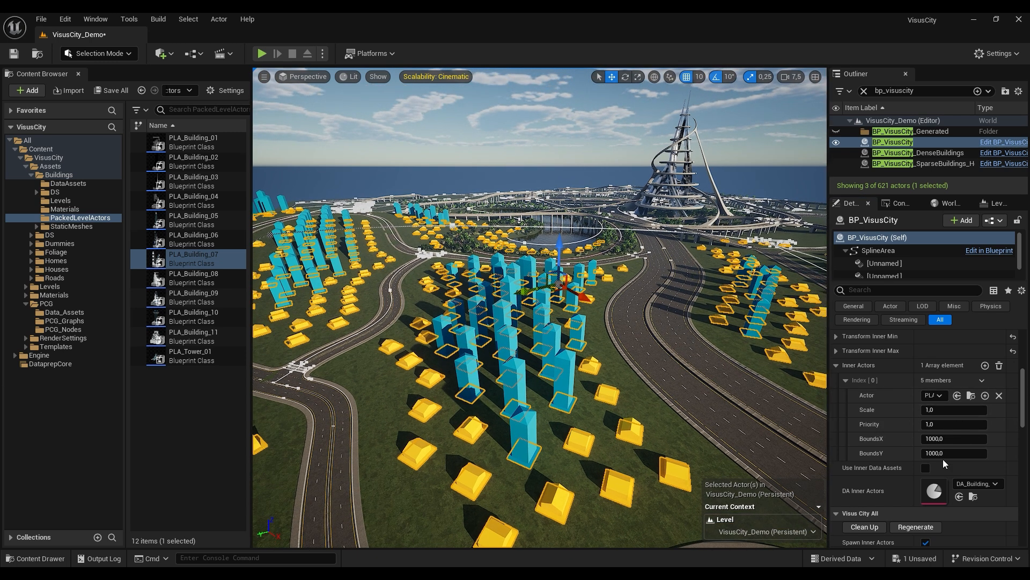
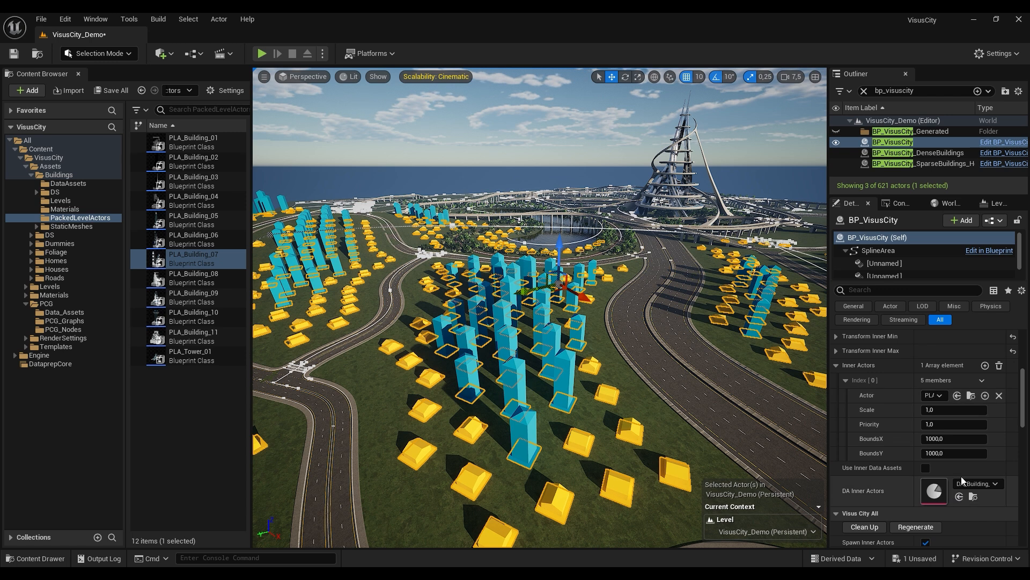
Set BoundsX of the first Inner Actors entry to 2000.
{"action": "left_click_drag", "start_coordinate": [1028, 404], "coordinate": [1028, 431]}
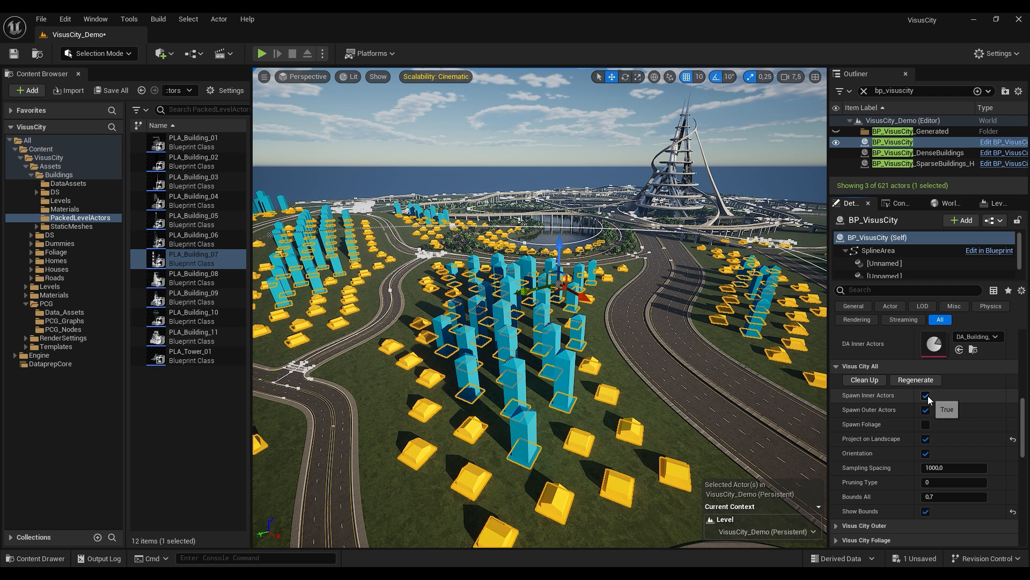
{"action": "scroll", "coordinate": [564, 420], "scroll_direction": "up", "scroll_amount": 6}
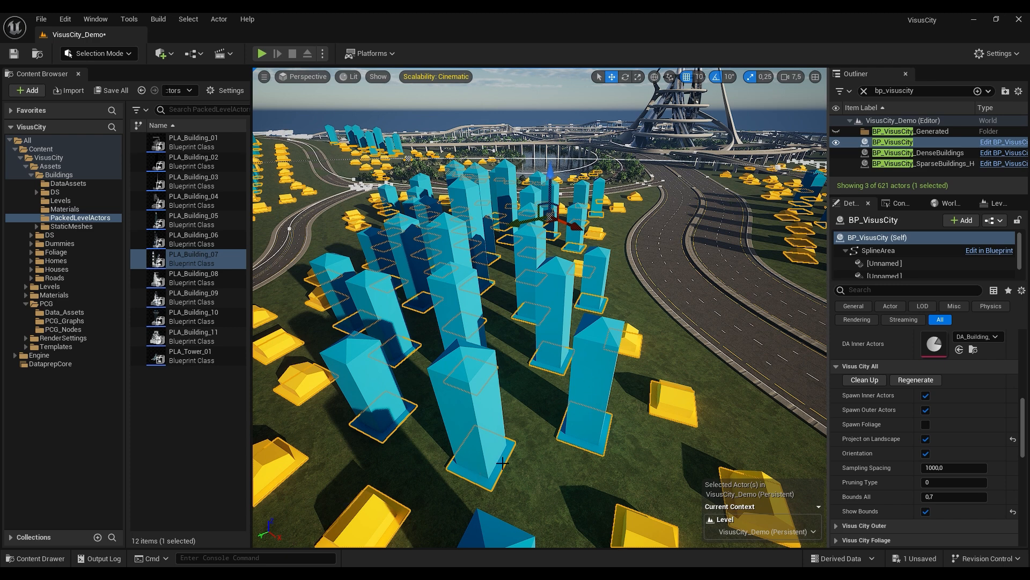
{"action": "right_click_drag", "start_coordinate": [540, 307], "coordinate": [542, 432]}
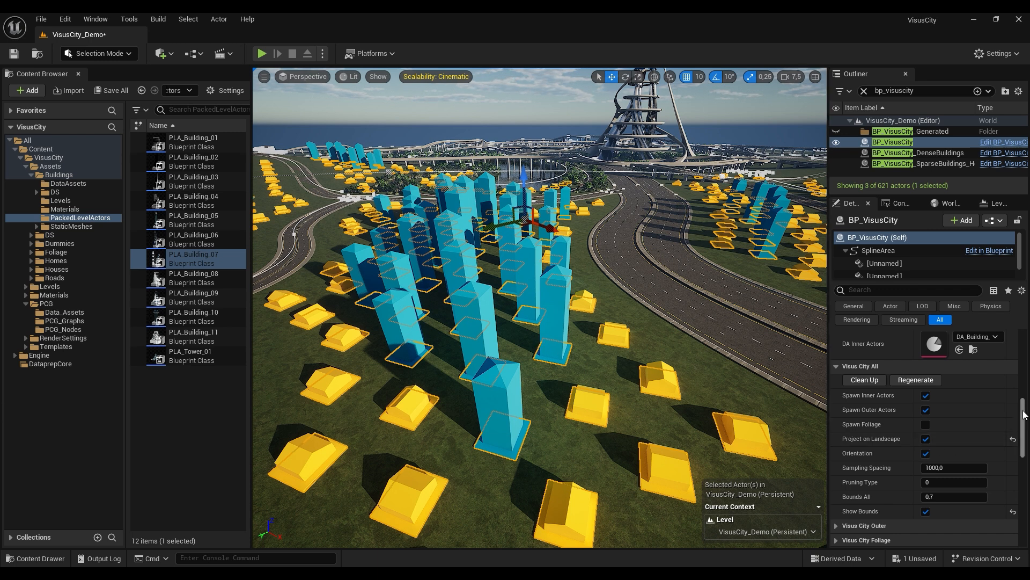
{"action": "scroll", "coordinate": [981, 396], "scroll_direction": "up", "scroll_amount": 5}
{"action": "left_click", "coordinate": [953, 457]}
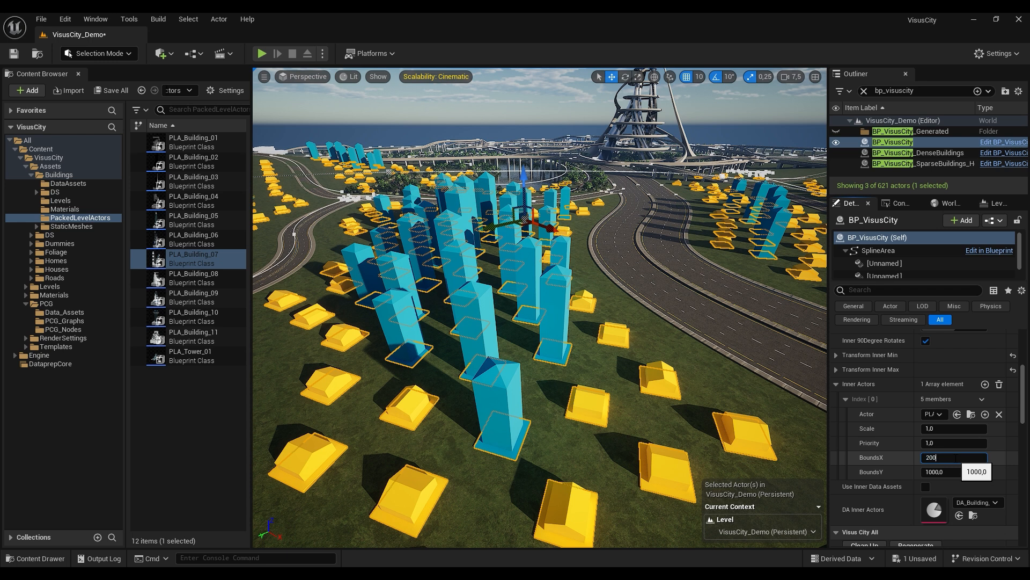
{"action": "type", "text": "2000"}
{"action": "key", "text": "Return"}
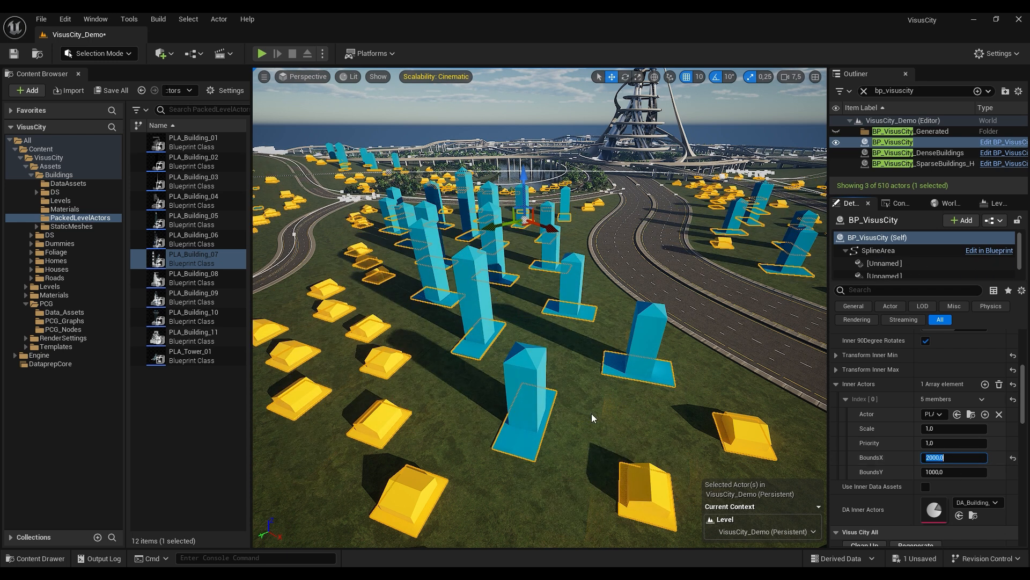
{"action": "right_click", "coordinate": [590, 412]}
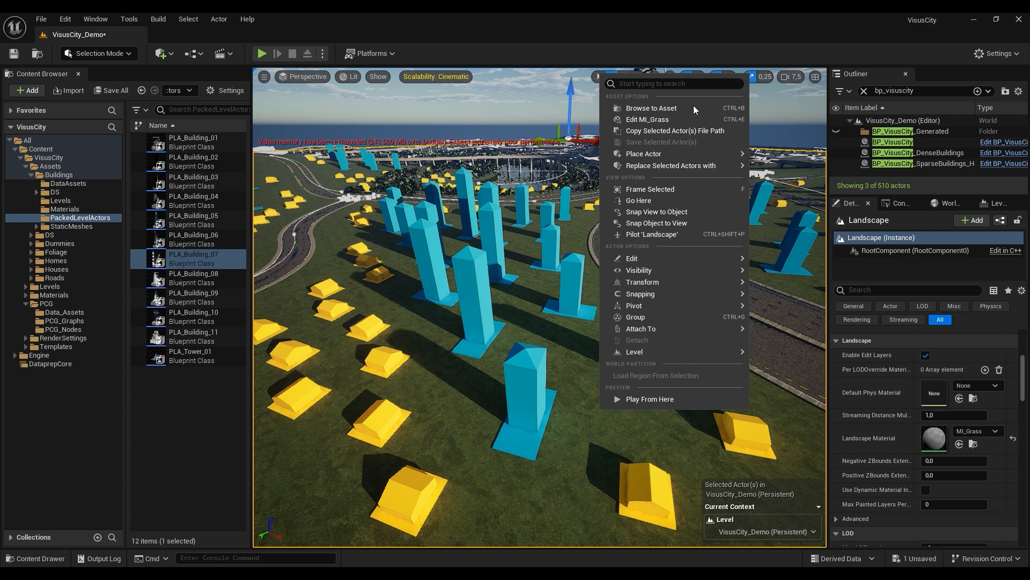
{"action": "left_click", "coordinate": [795, 115]}
{"action": "left_click", "coordinate": [904, 143]}
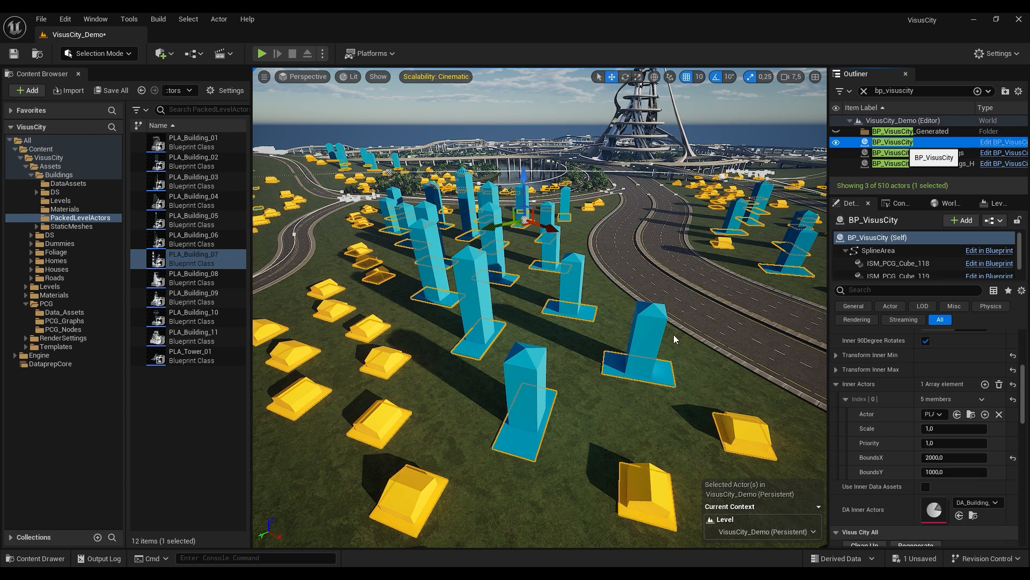
Inspect the generated building spacing and reset BoundsX of the first Inner Actors entry to its default of 1000.
{"action": "key", "text": "f"}
{"action": "scroll", "coordinate": [533, 351], "scroll_direction": "up", "scroll_amount": 5}
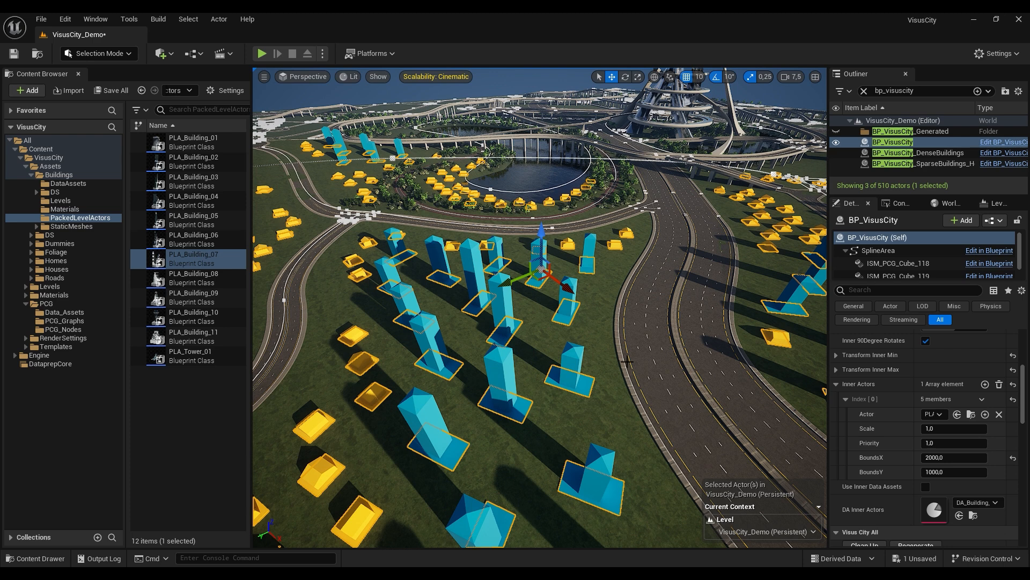
{"action": "right_click_drag", "start_coordinate": [546, 416], "coordinate": [570, 398]}
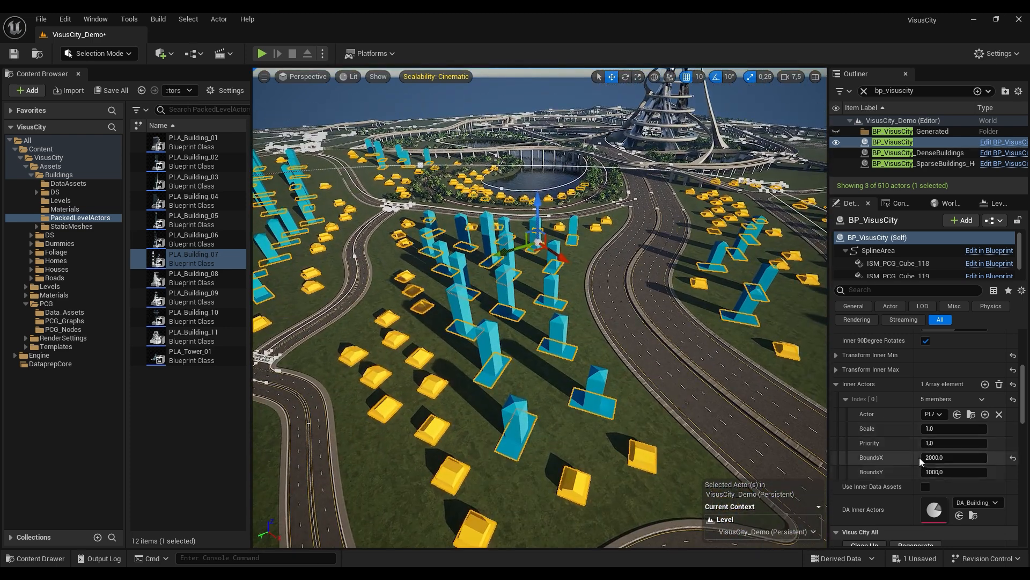
{"action": "mouse_move", "coordinate": [547, 376]}
{"action": "right_mouse_down"}
{"action": "mouse_move", "coordinate": [588, 375]}
{"action": "mouse_move", "coordinate": [515, 384]}
{"action": "mouse_move", "coordinate": [547, 375]}
{"action": "right_mouse_up"}
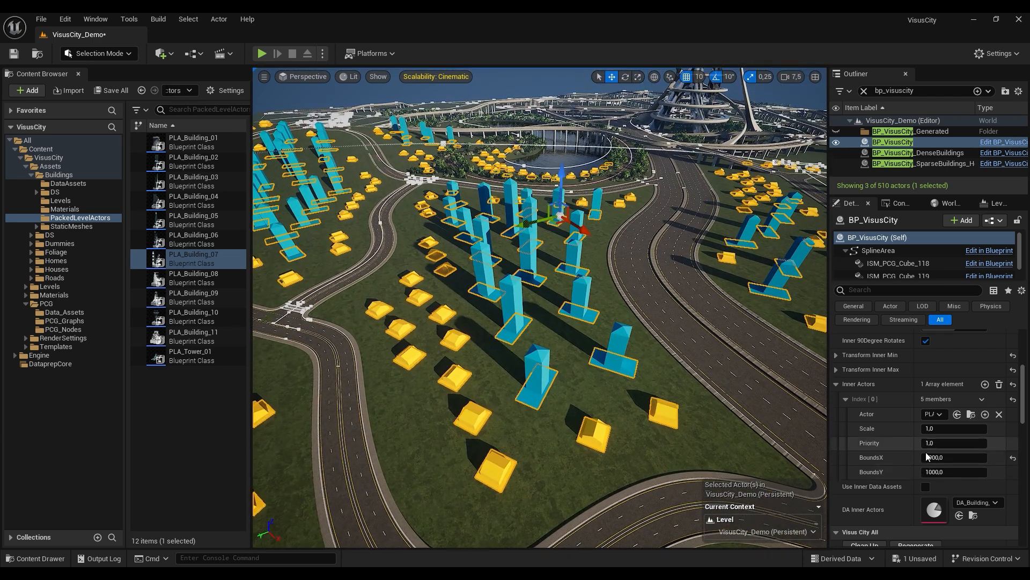
{"action": "left_click", "coordinate": [1013, 458]}
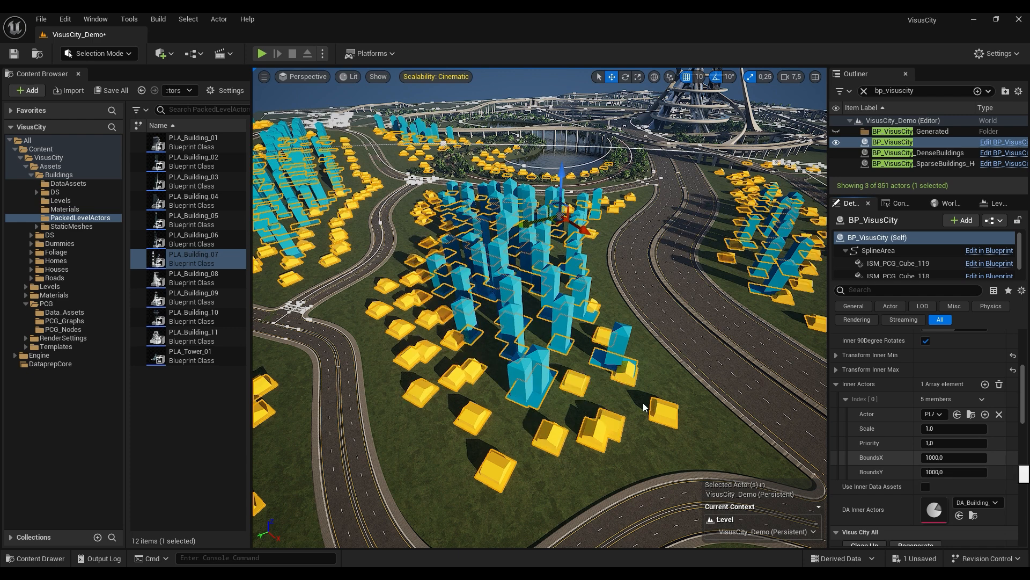
{"action": "right_click_drag", "start_coordinate": [542, 349], "coordinate": [542, 330]}
{"action": "key", "text": "w"}
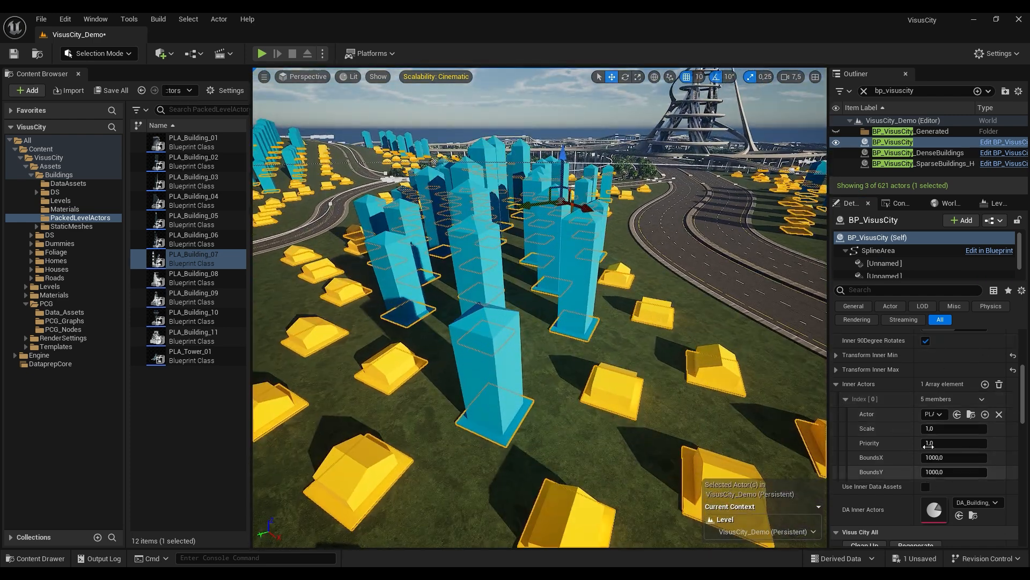
Turn off Show Bounds in the Visus City All settings of BP_VisusCity.
{"action": "scroll", "coordinate": [1023, 396], "scroll_direction": "down", "scroll_amount": 2}
{"action": "scroll", "coordinate": [1024, 396], "scroll_direction": "down", "scroll_amount": 5}
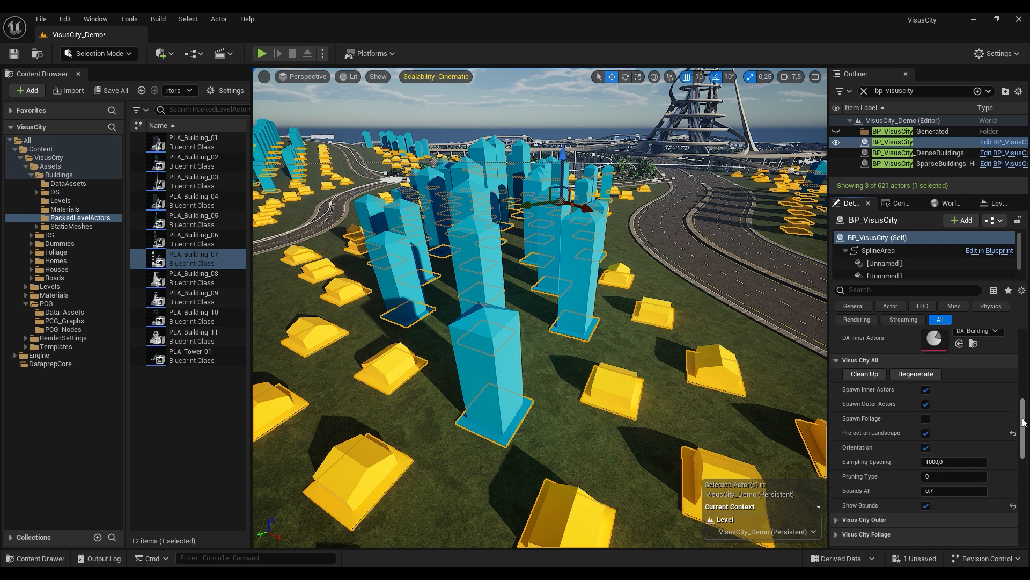
{"action": "left_click", "coordinate": [925, 482]}
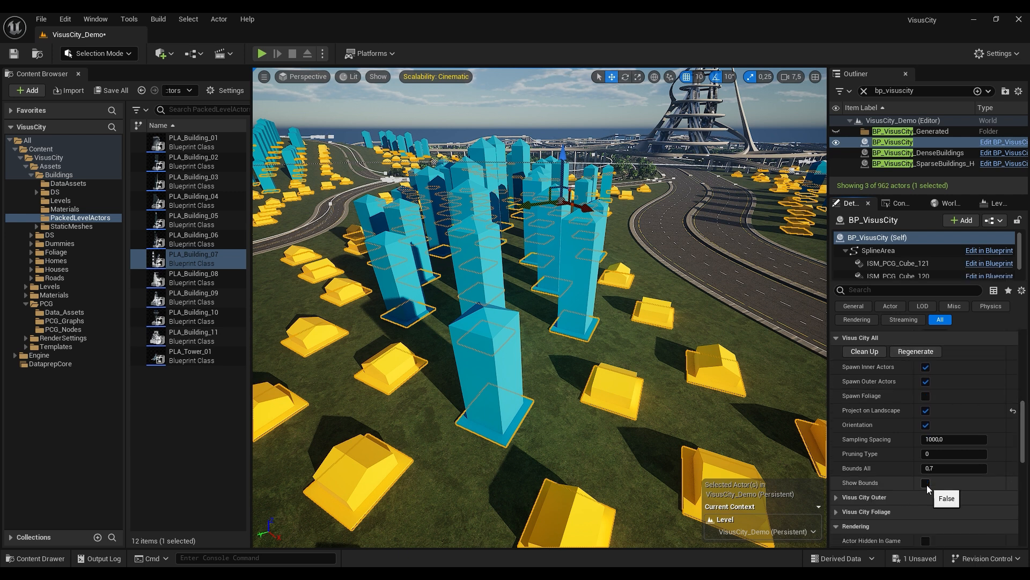
{"action": "left_click", "coordinate": [925, 483]}
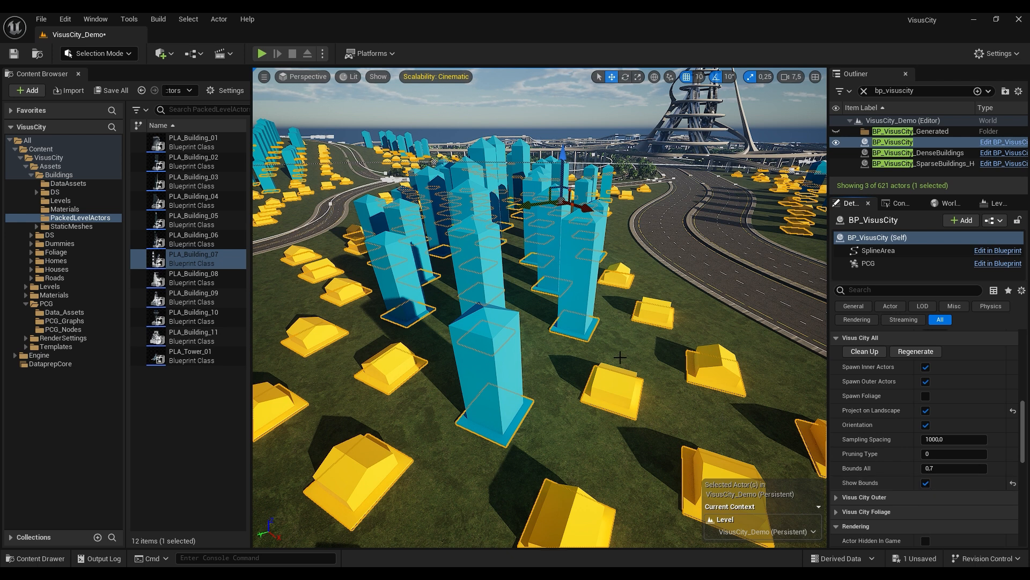
{"action": "left_click", "coordinate": [925, 482]}
Collapse the first Inner Actors entry, locate the data asset assigned to DA Inner Actors and look through the PackedLevelActors folder.
{"action": "scroll", "coordinate": [1025, 431], "scroll_direction": "up", "scroll_amount": 4}
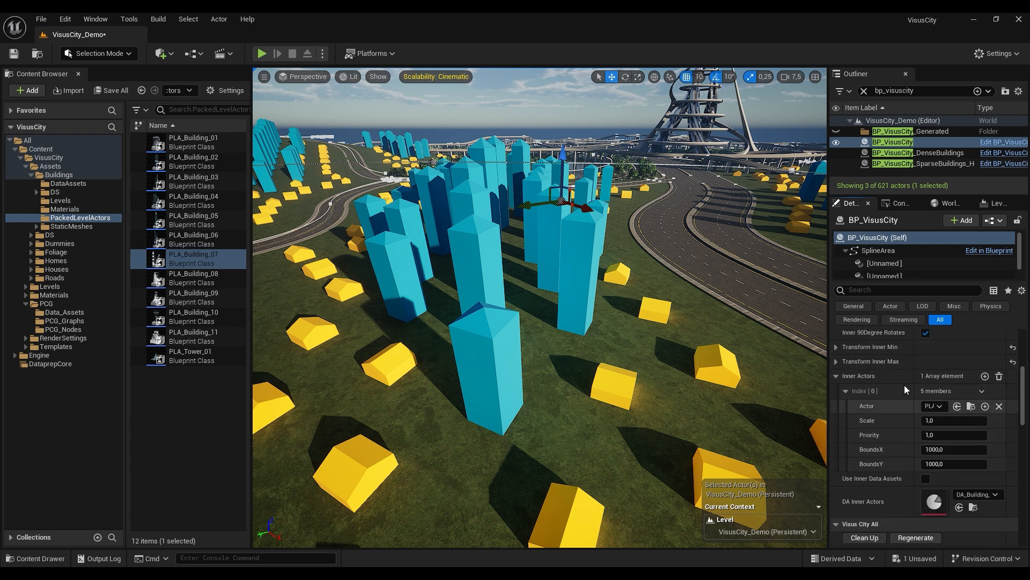
{"action": "left_click", "coordinate": [846, 391]}
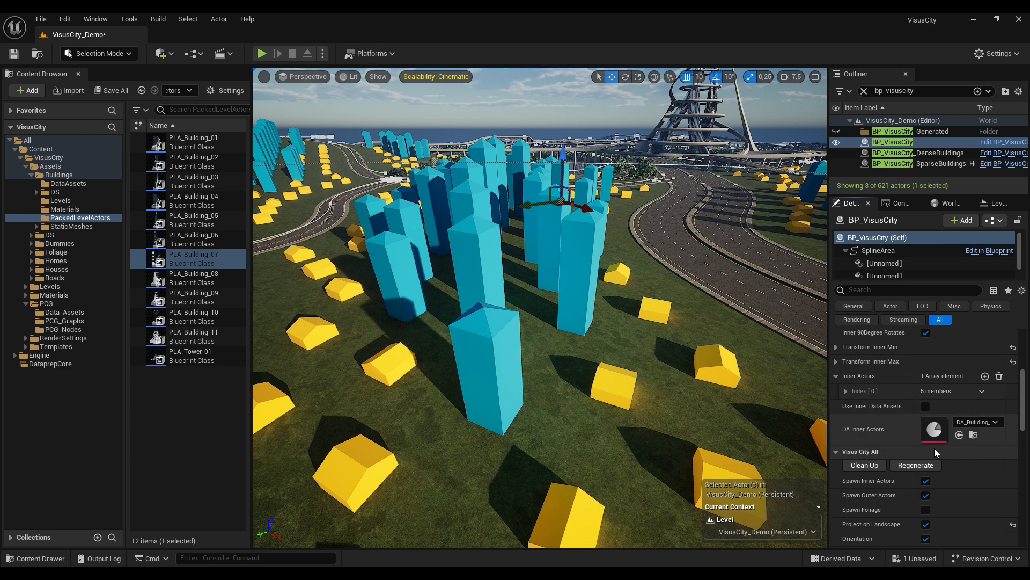
{"action": "left_click", "coordinate": [973, 436]}
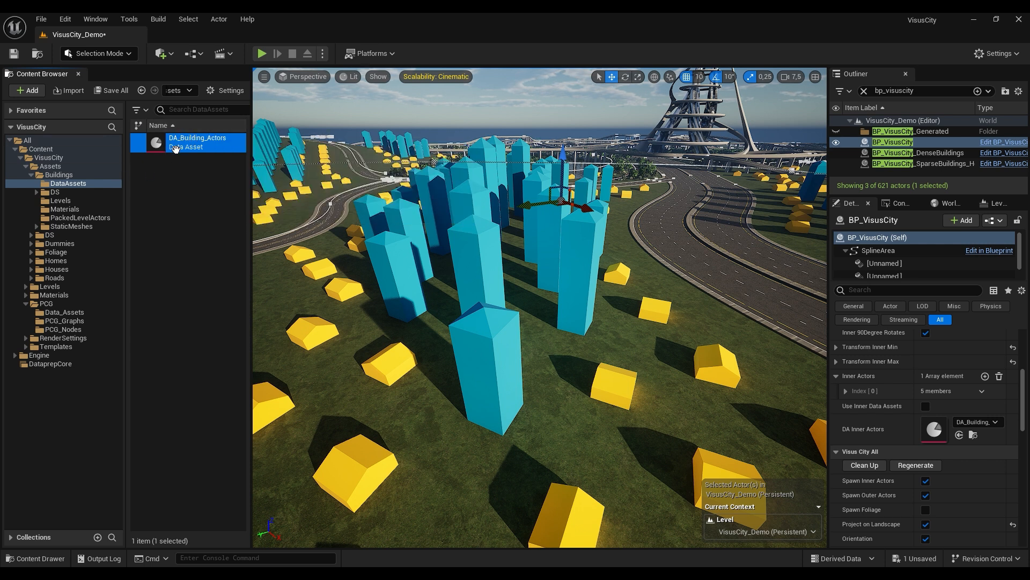
{"action": "left_click", "coordinate": [66, 218]}
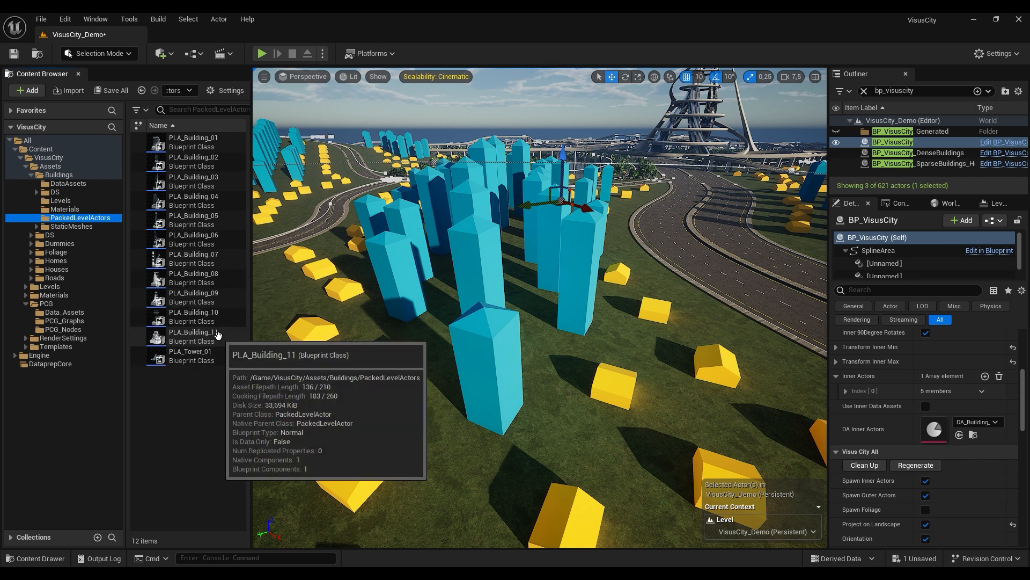
{"action": "left_click", "coordinate": [60, 184]}
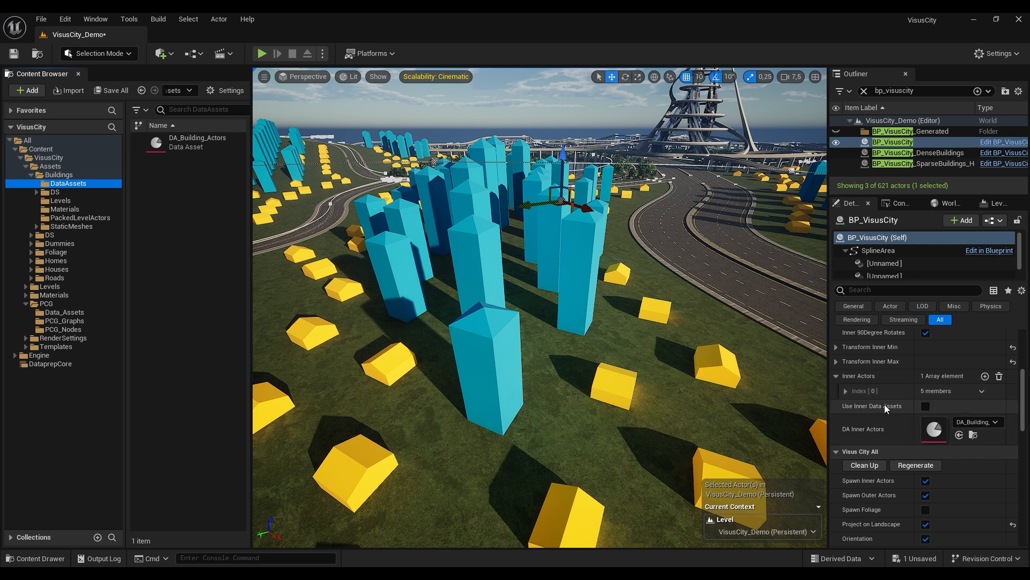
Enable Use Inner Data Assets on BP_VisusCity and collapse its Inner Actors array.
{"action": "left_click", "coordinate": [926, 406]}
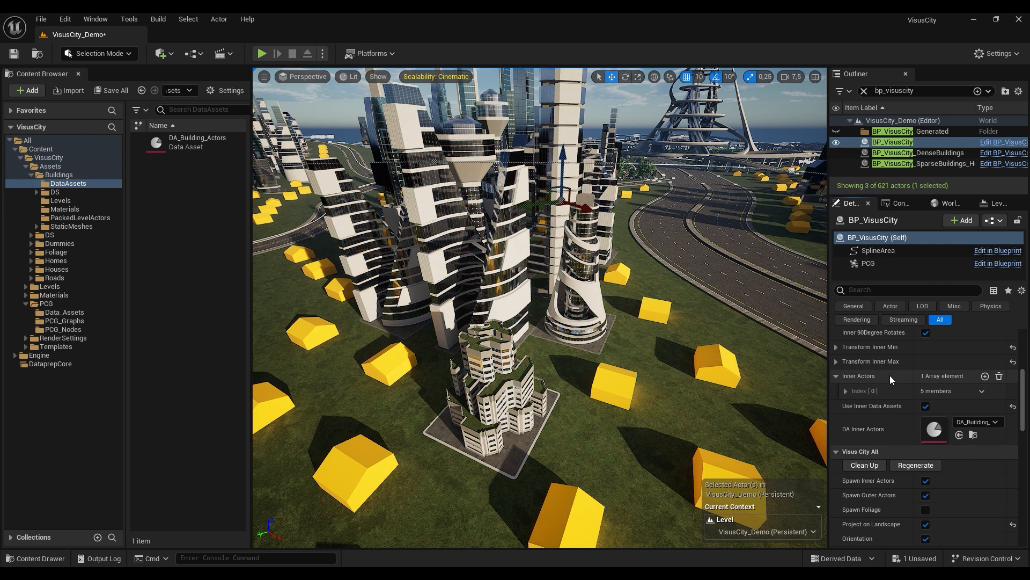
{"action": "left_click", "coordinate": [845, 391]}
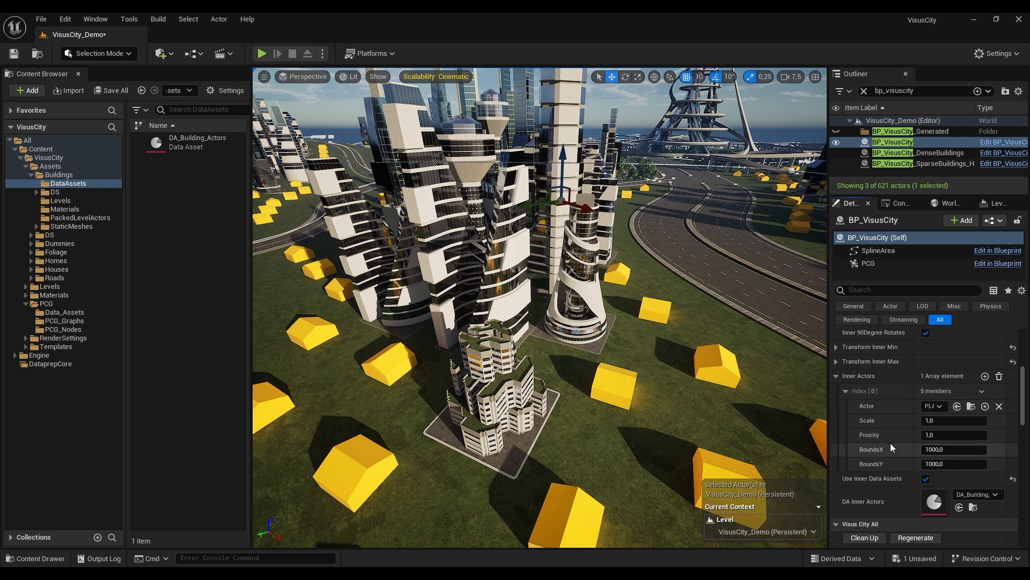
{"action": "left_click", "coordinate": [837, 375]}
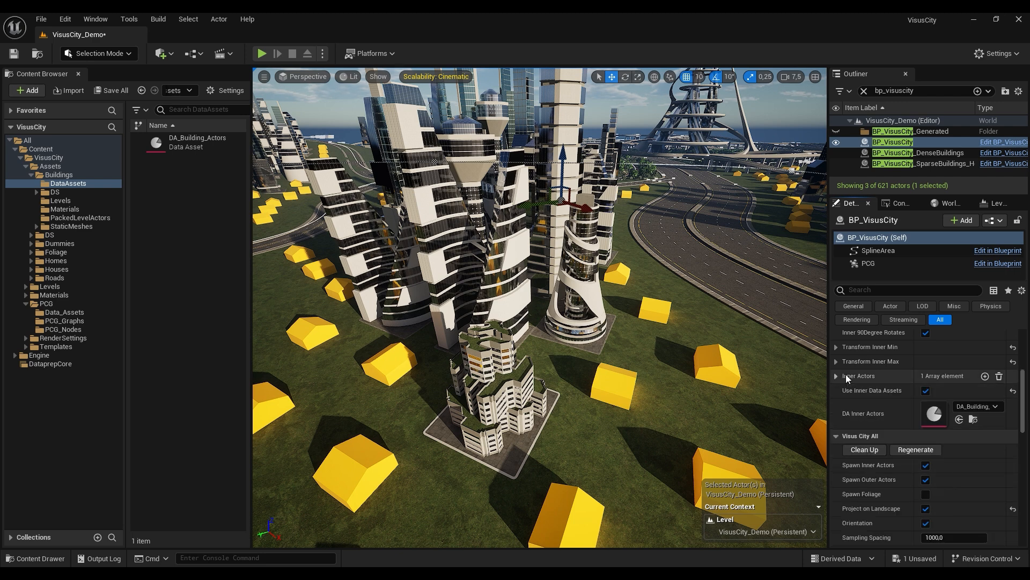
{"action": "key", "text": "e"}
{"action": "right_click_drag", "start_coordinate": [670, 344], "coordinate": [653, 283]}
{"action": "key", "text": "e"}
{"action": "key", "text": "w"}
{"action": "key", "text": "s"}
{"action": "key", "text": "w"}
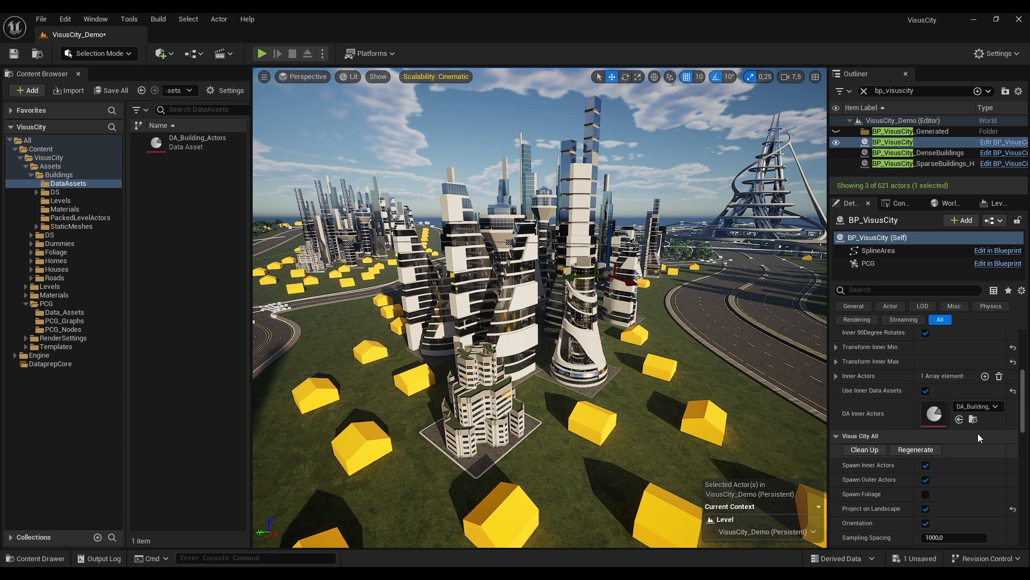
Open the DA_Building_Actors data asset and expand its Actors array and the Index 0 element.
{"action": "left_click", "coordinate": [972, 420]}
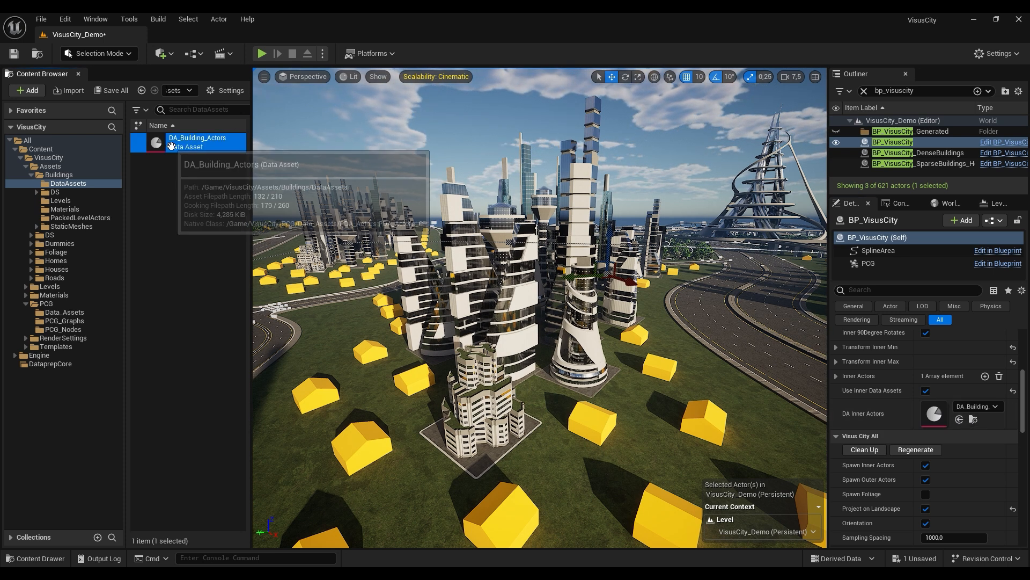
{"action": "double_click", "coordinate": [934, 412]}
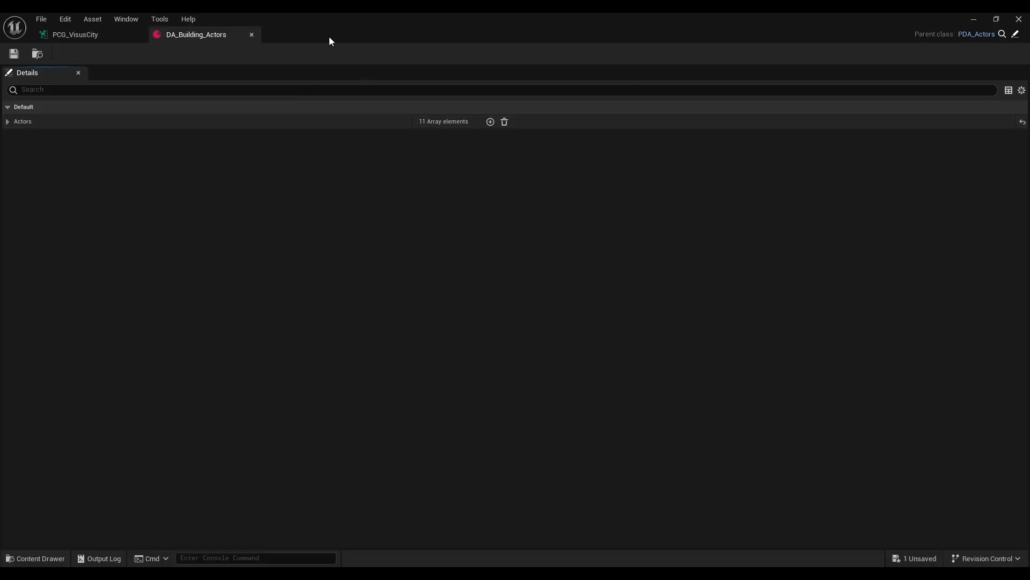
{"action": "left_click", "coordinate": [7, 122]}
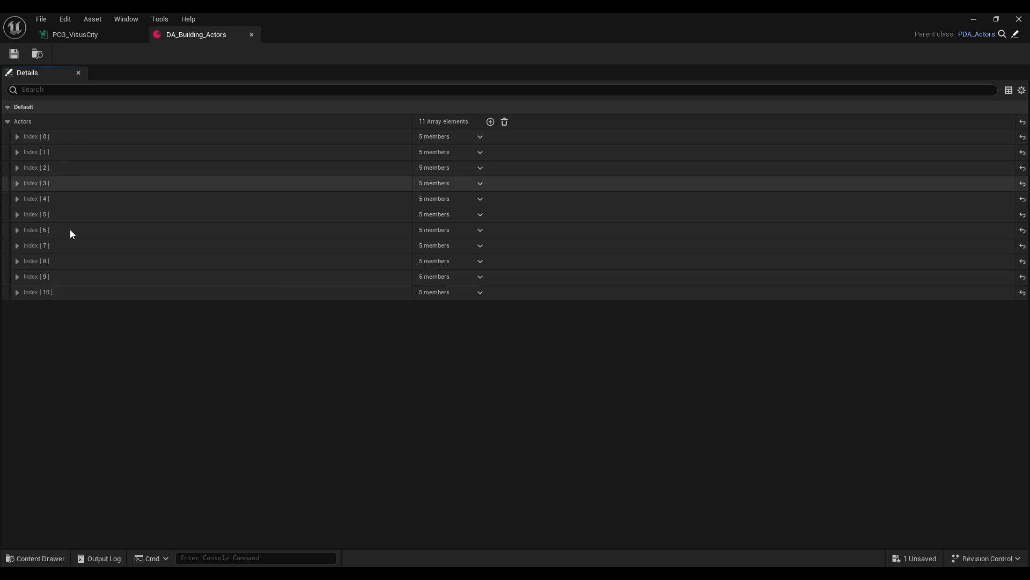
{"action": "left_click", "coordinate": [16, 136]}
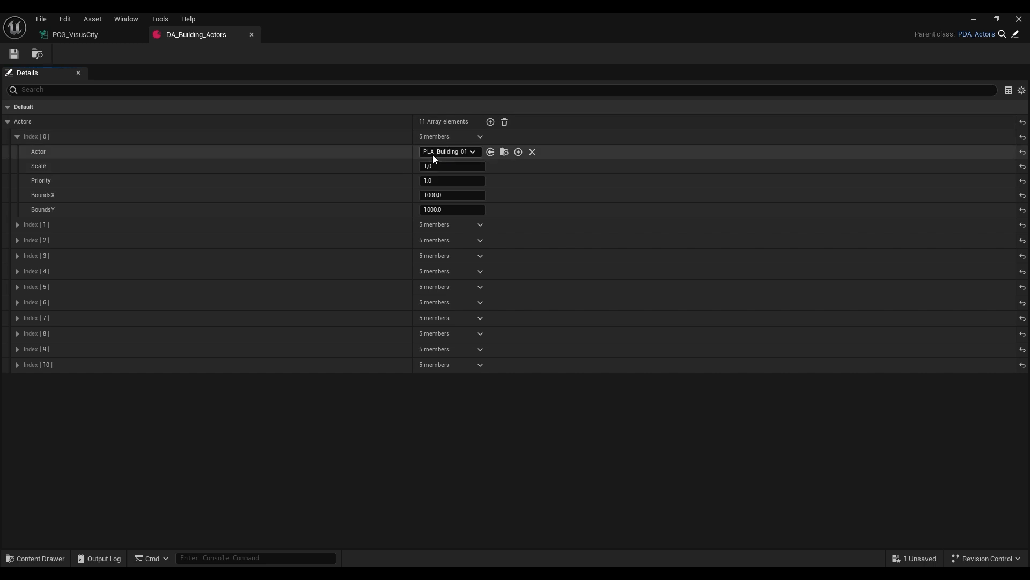
Shrink the DA_Building_Actors editor window to uncover the Content Browser and compare the PackedLevelActors folder with the DataAssets folder.
{"action": "left_click", "coordinate": [997, 19]}
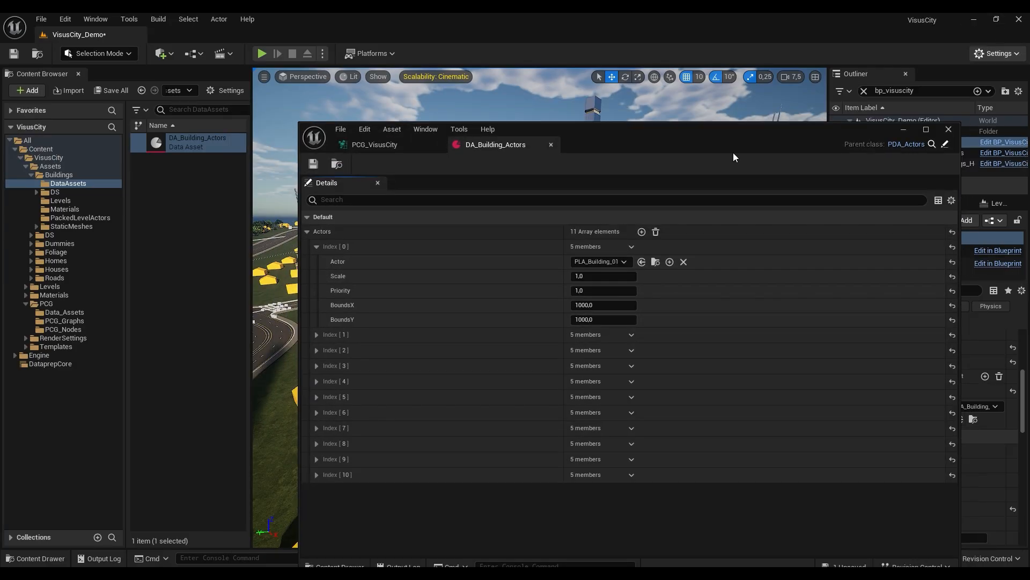
{"action": "left_click_drag", "start_coordinate": [690, 132], "coordinate": [732, 77]}
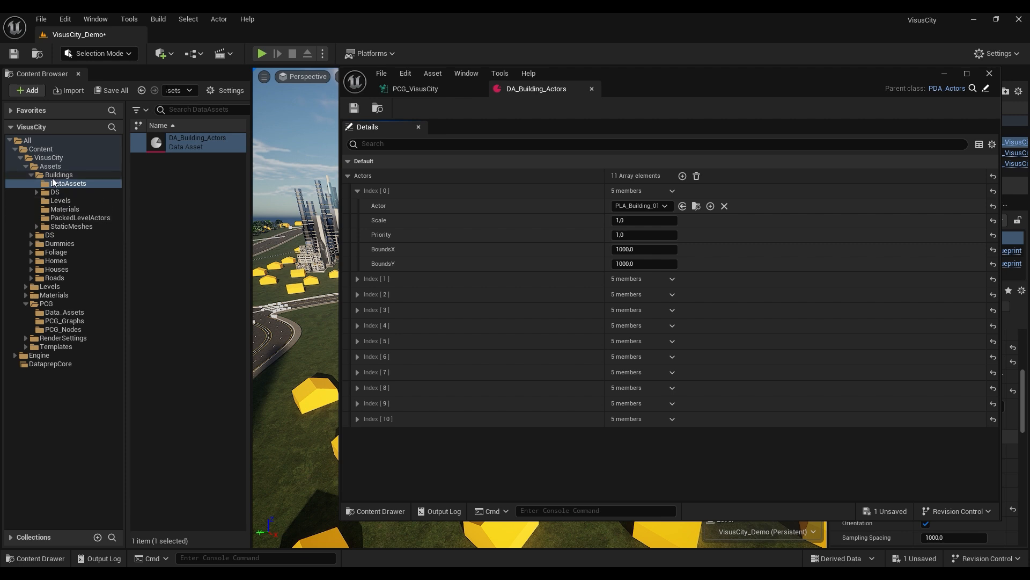
{"action": "left_click", "coordinate": [60, 218]}
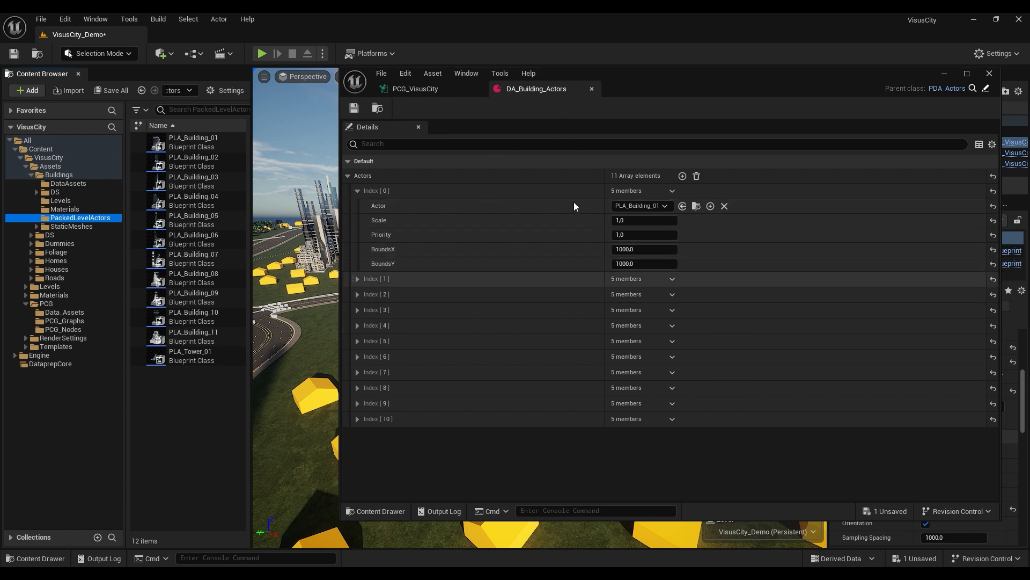
{"action": "left_click", "coordinate": [59, 184]}
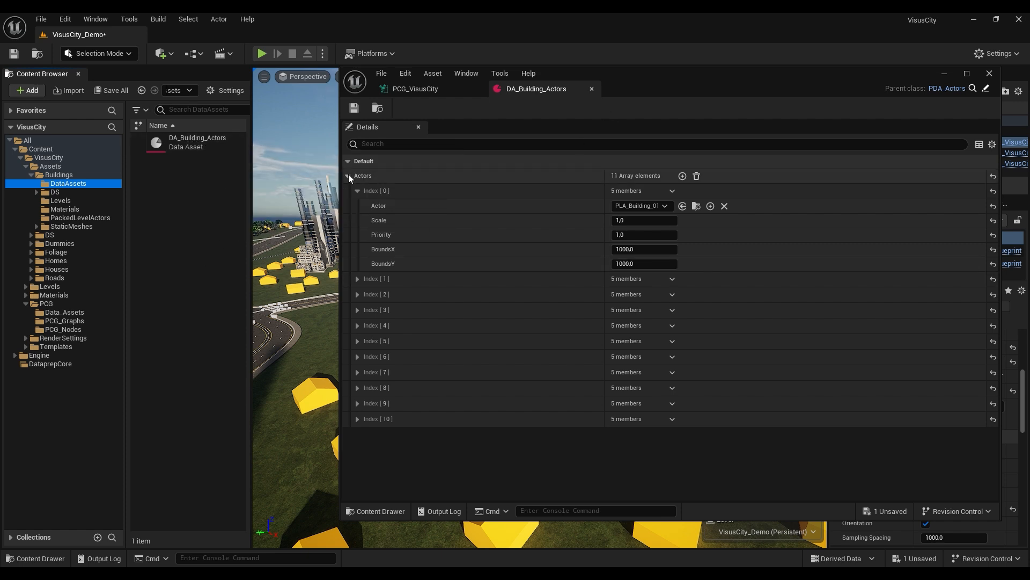
Collapse the Actors array in DA_Building_Actors and close the asset editor window.
{"action": "left_click", "coordinate": [348, 176]}
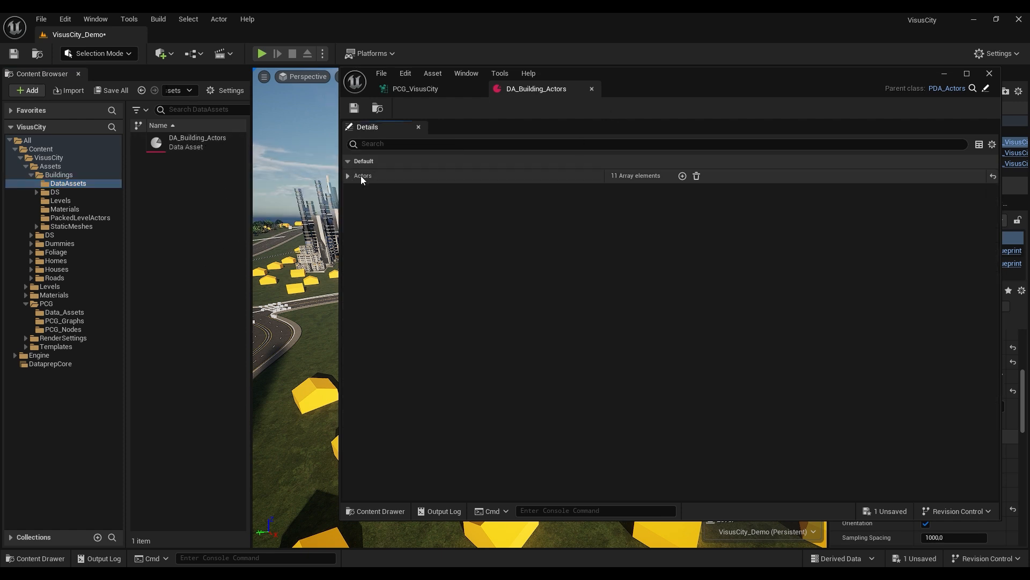
{"action": "left_click", "coordinate": [592, 89]}
{"action": "key", "text": "ctrl+w"}
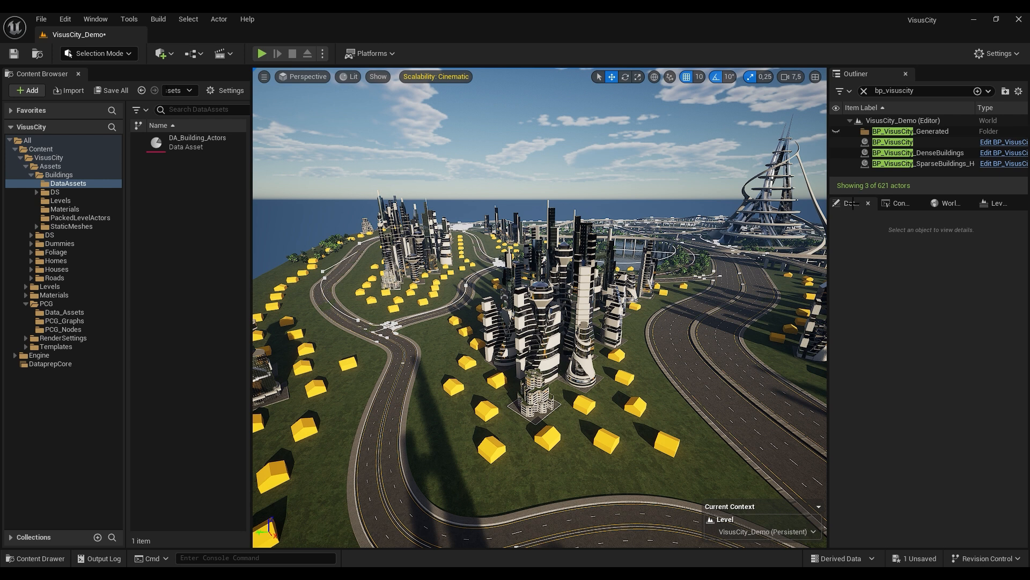
Select the BP_VisusCity actor in the level and disable Use Inner Data Assets in its Visus City Inner settings.
{"action": "left_click", "coordinate": [890, 142]}
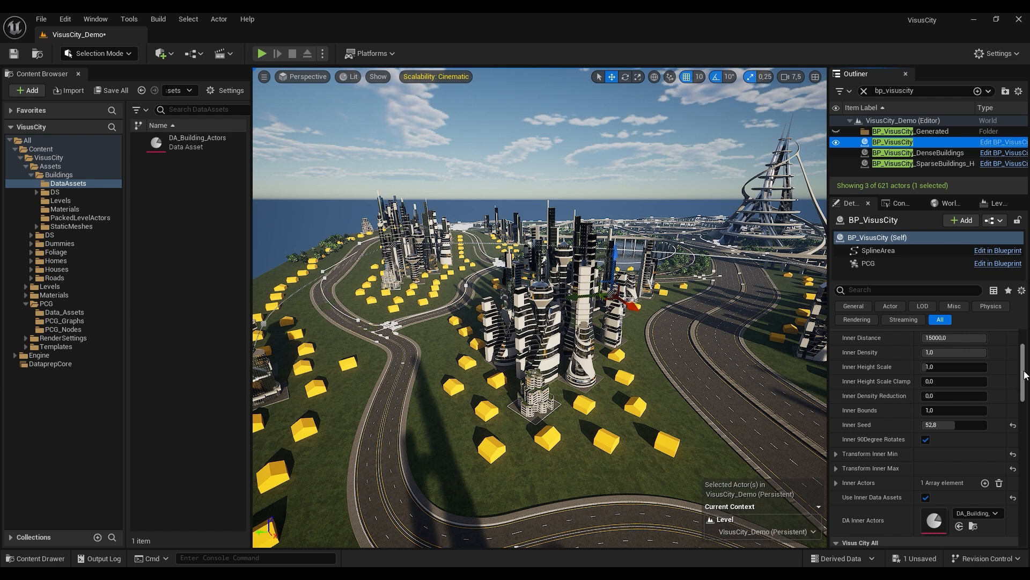
{"action": "scroll", "coordinate": [1024, 373], "scroll_direction": "up", "scroll_amount": 2}
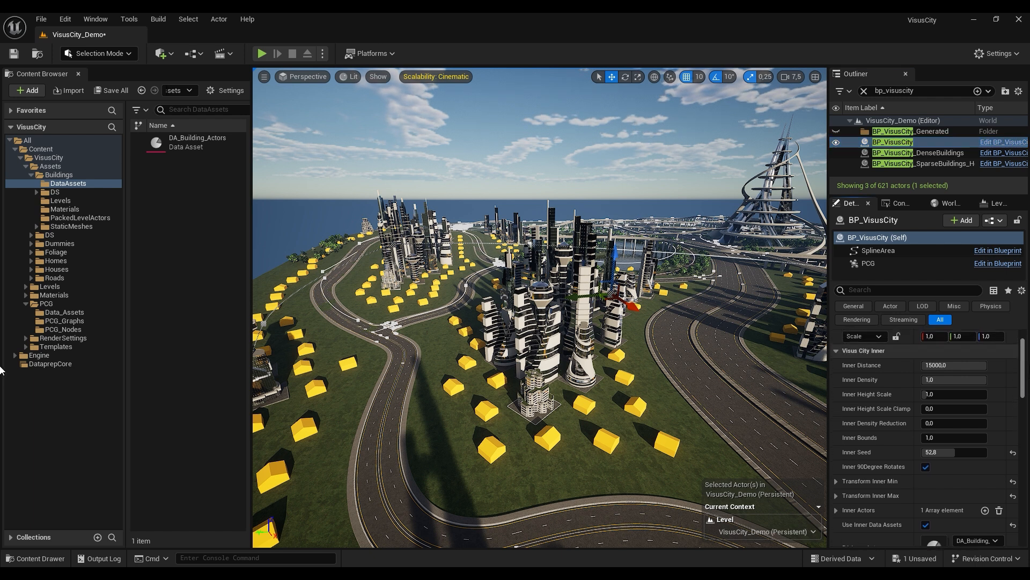
{"action": "scroll", "coordinate": [1028, 369], "scroll_direction": "down", "scroll_amount": 1}
{"action": "scroll", "coordinate": [1028, 369], "scroll_direction": "down", "scroll_amount": 1}
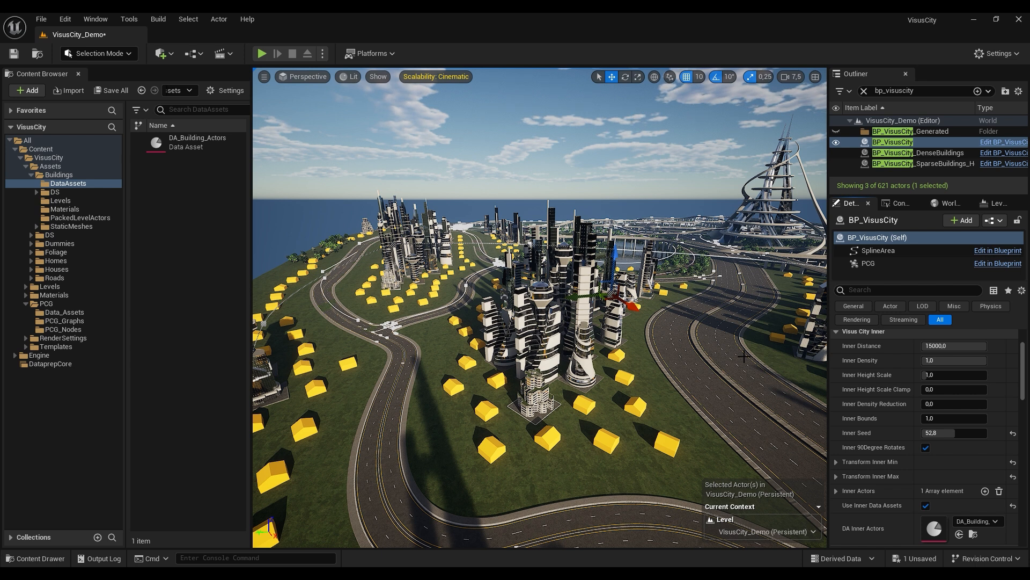
{"action": "scroll", "coordinate": [1025, 353], "scroll_direction": "up", "scroll_amount": 2}
{"action": "left_click_drag", "start_coordinate": [1025, 353], "coordinate": [1029, 370]}
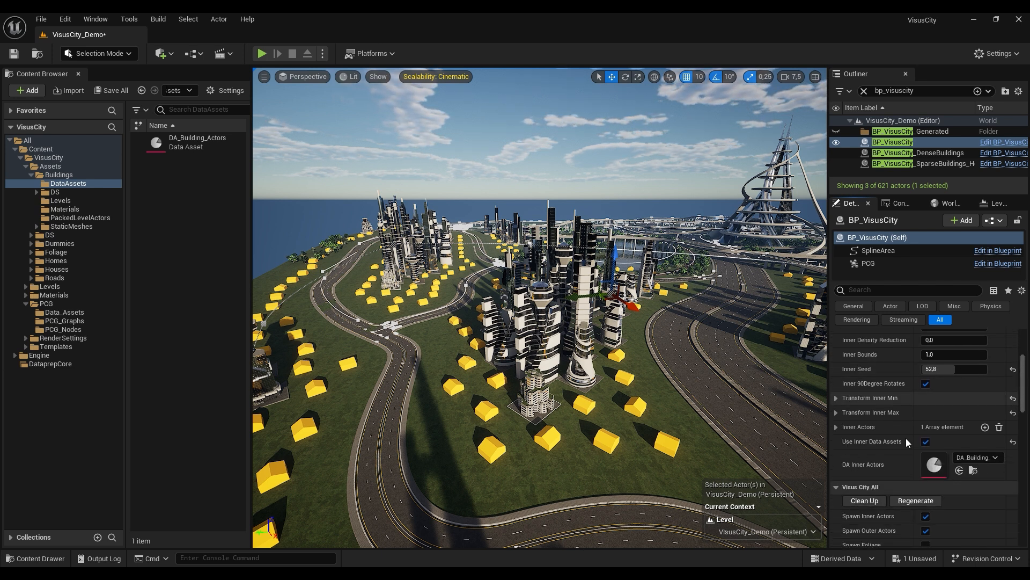
{"action": "left_click", "coordinate": [926, 441]}
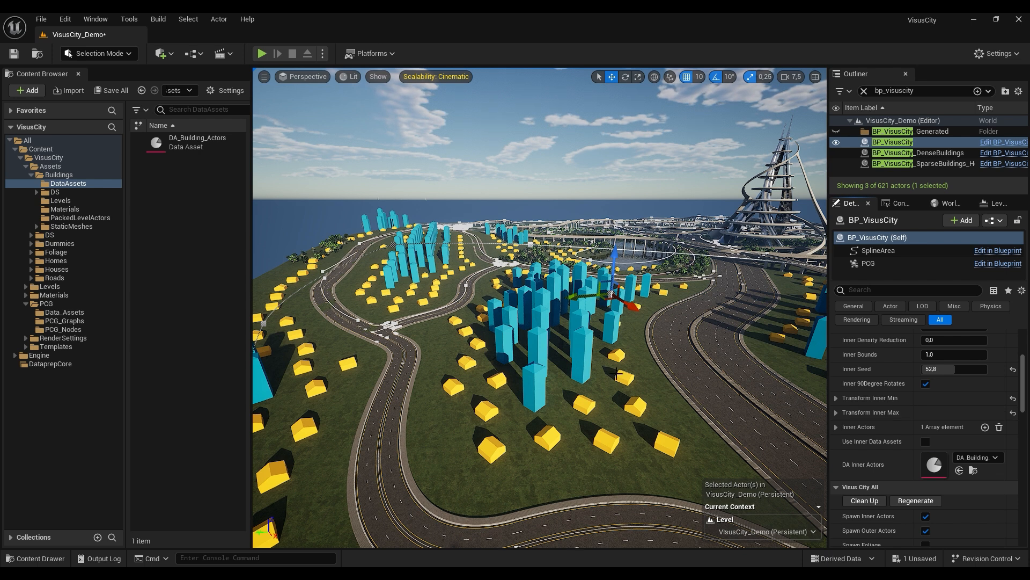
Collapse the Visus City Inner and Visus City All categories and bring the Visus City Outer settings into view.
{"action": "left_click_drag", "start_coordinate": [1026, 386], "coordinate": [1026, 360]}
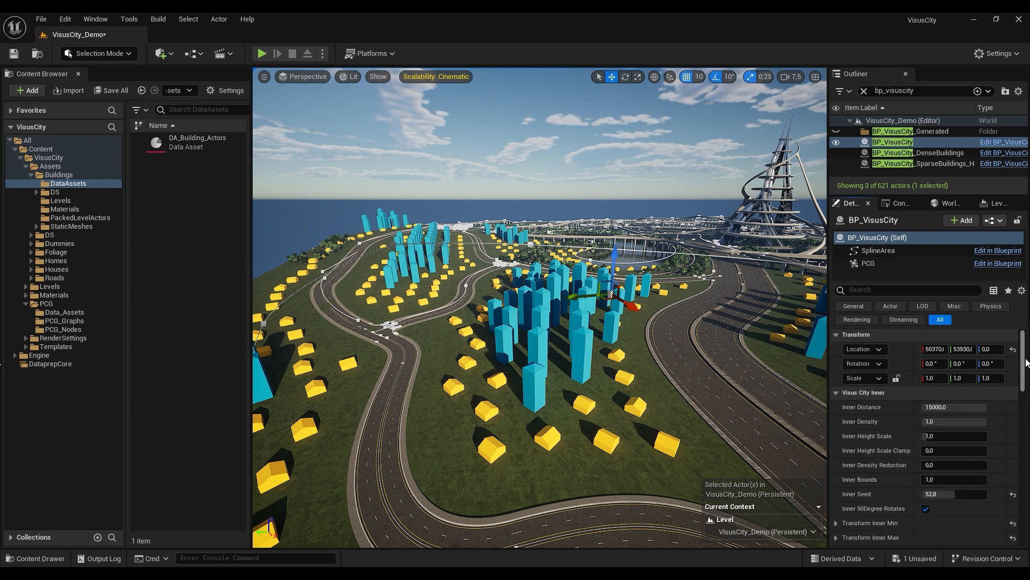
{"action": "left_click", "coordinate": [836, 394]}
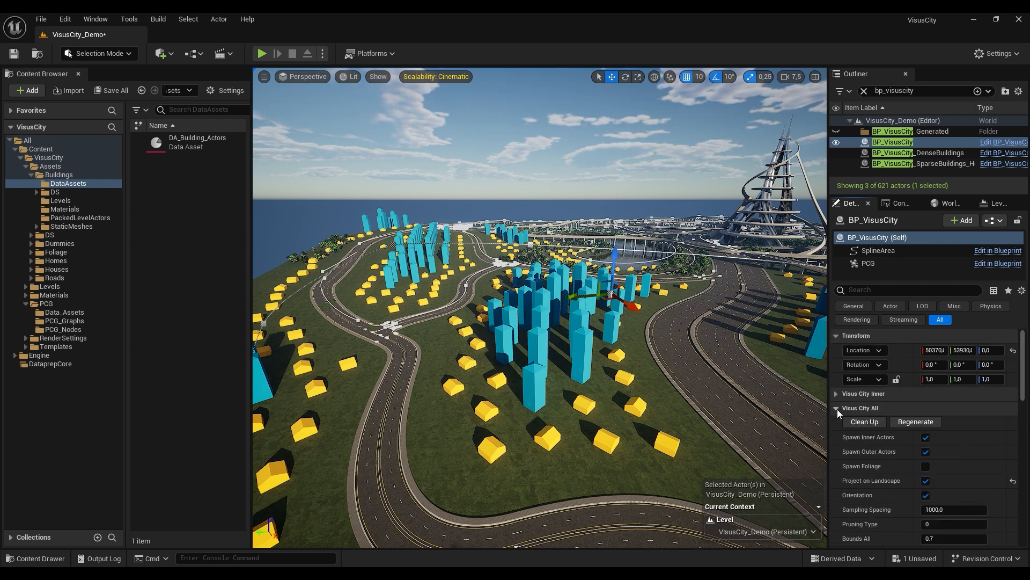
{"action": "left_click", "coordinate": [837, 409]}
{"action": "scroll", "coordinate": [894, 445], "scroll_direction": "down", "scroll_amount": 3}
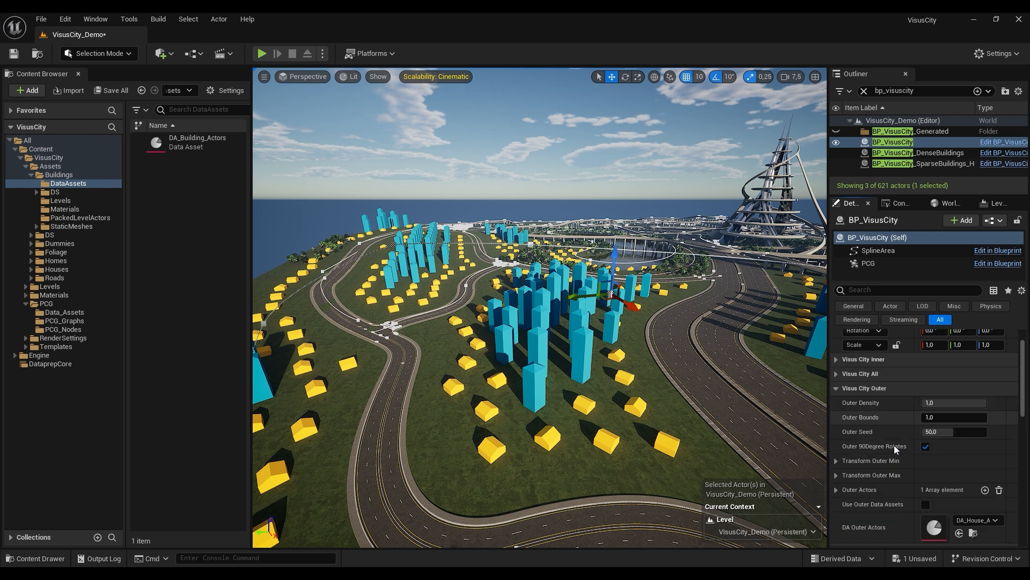
{"action": "scroll", "coordinate": [903, 417], "scroll_direction": "up", "scroll_amount": 1}
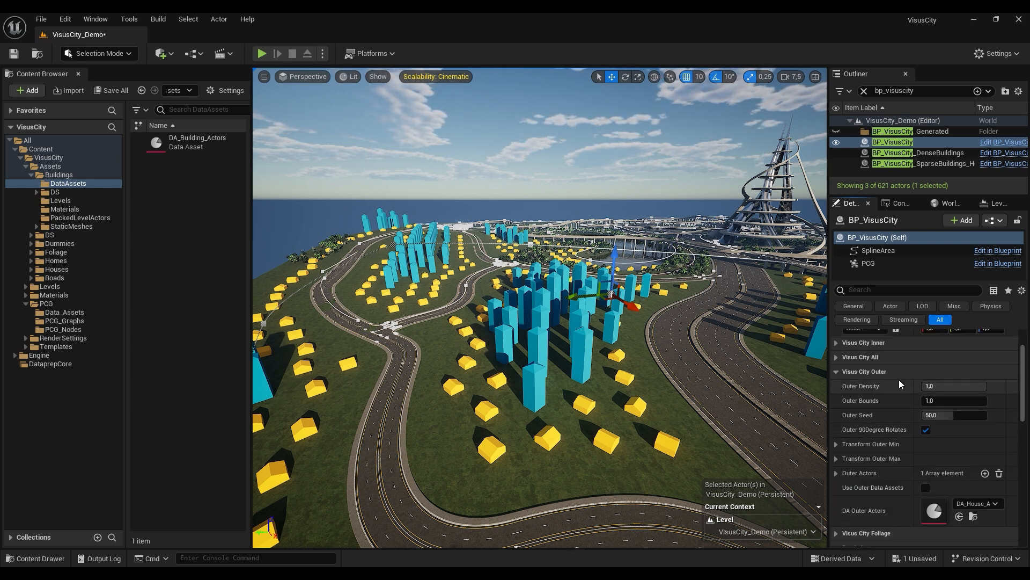
Try an Outer Density of 0.1, view the outer houses from above, and restore the density to 1.0.
{"action": "left_click", "coordinate": [943, 386]}
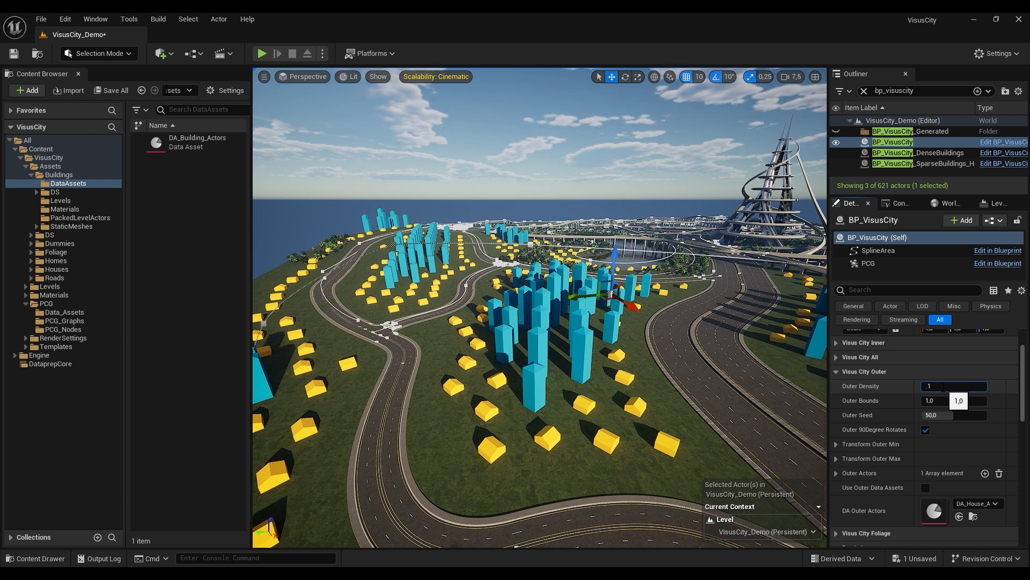
{"action": "key", "text": "Return"}
{"action": "right_click_drag", "start_coordinate": [579, 421], "coordinate": [547, 466]}
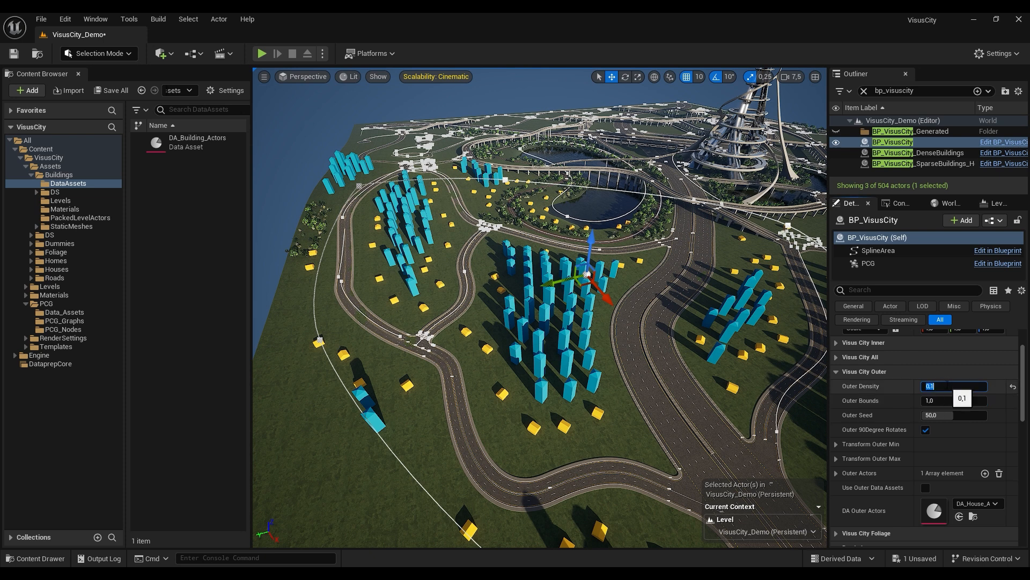
{"action": "key", "text": "Return"}
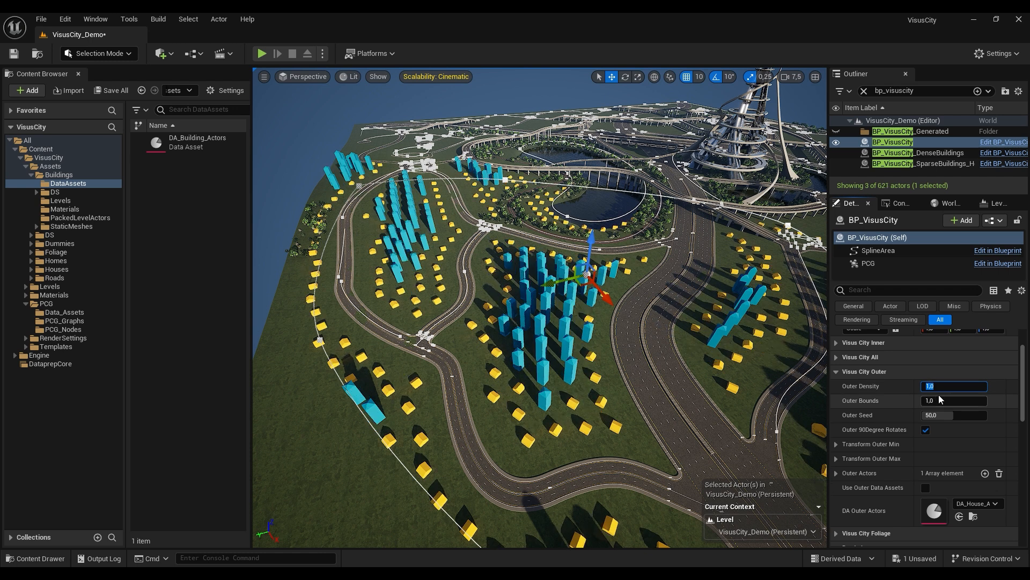
Set Outer Bounds to 0.1 and Outer Seed to 1.0 for the outer houses.
{"action": "left_click", "coordinate": [939, 403]}
{"action": "type", "text": ".1"}
{"action": "key", "text": "Return"}
{"action": "right_click_drag", "start_coordinate": [614, 394], "coordinate": [579, 380]}
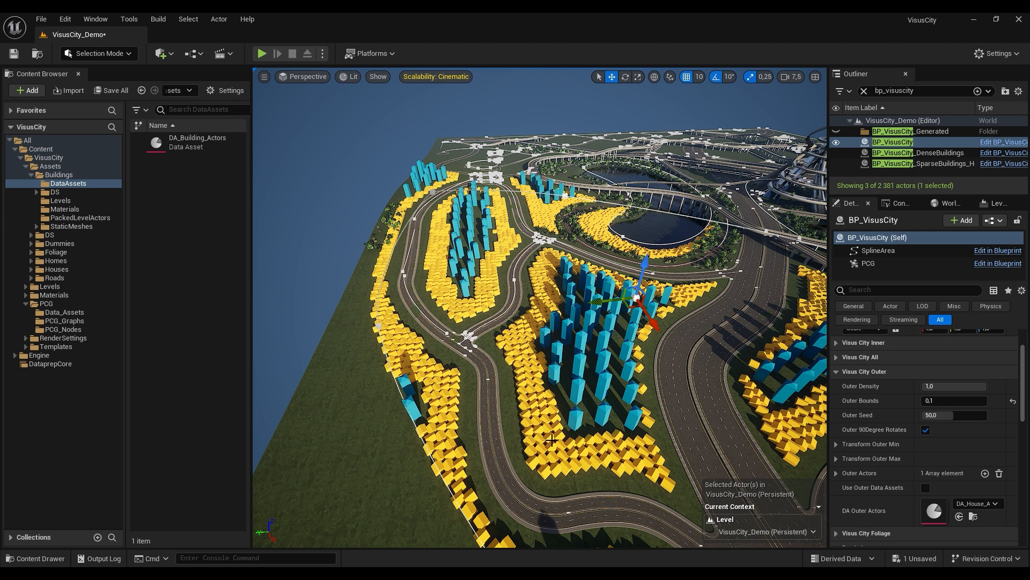
{"action": "left_click", "coordinate": [969, 416]}
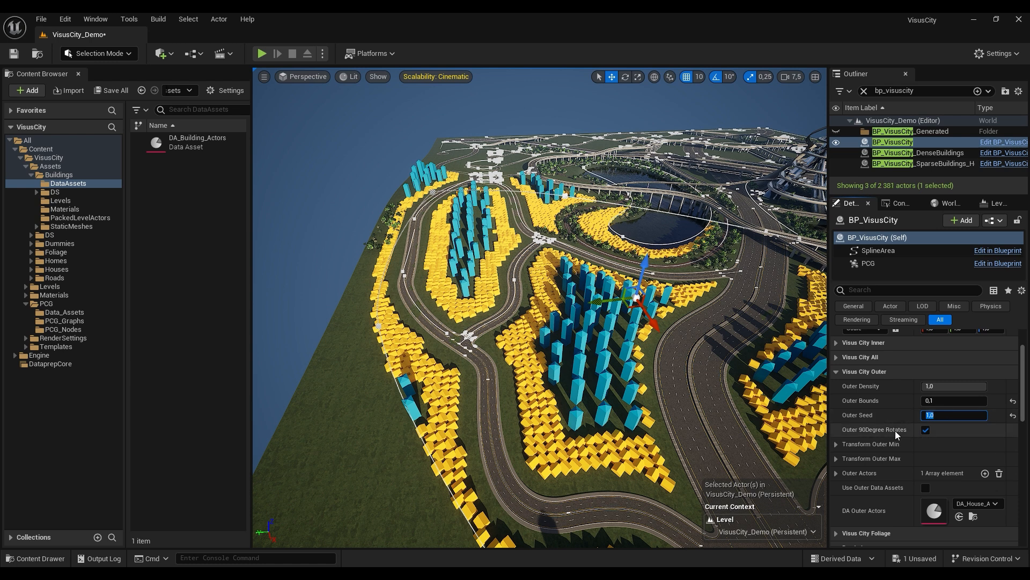
Expand Transform Outer Min and Transform Outer Max, examine their fields and the outer houses up close, and collapse both groups.
{"action": "left_click", "coordinate": [837, 444]}
{"action": "scroll", "coordinate": [851, 440], "scroll_direction": "down", "scroll_amount": 2}
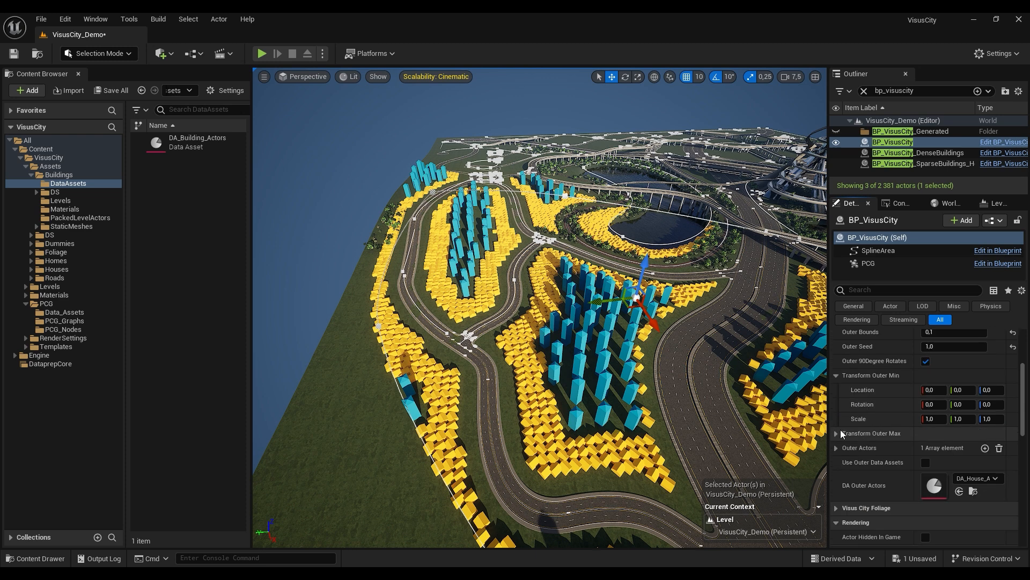
{"action": "left_click", "coordinate": [837, 433]}
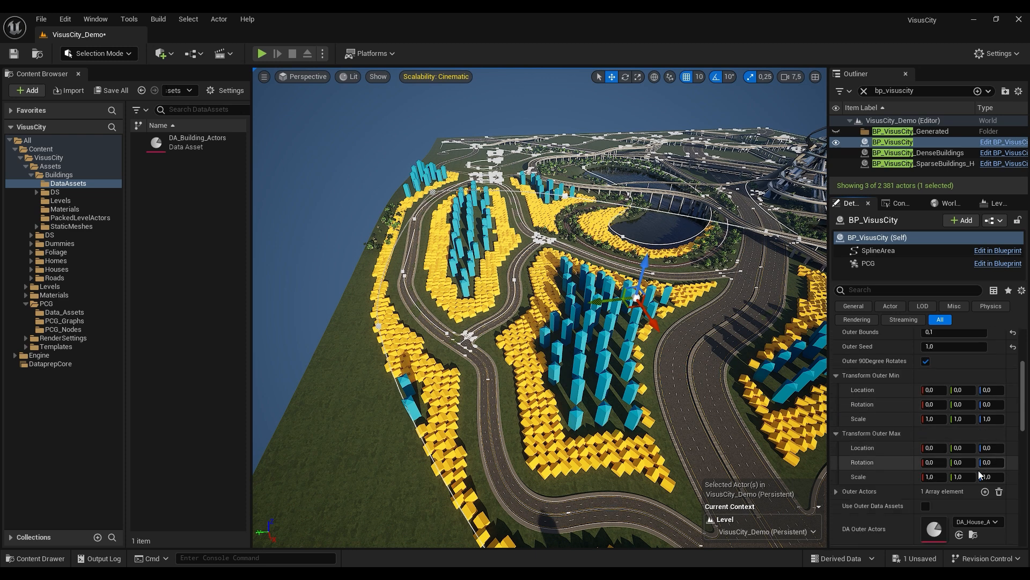
{"action": "right_click_drag", "start_coordinate": [660, 397], "coordinate": [638, 395]}
{"action": "right_click_drag", "start_coordinate": [560, 544], "coordinate": [580, 504]}
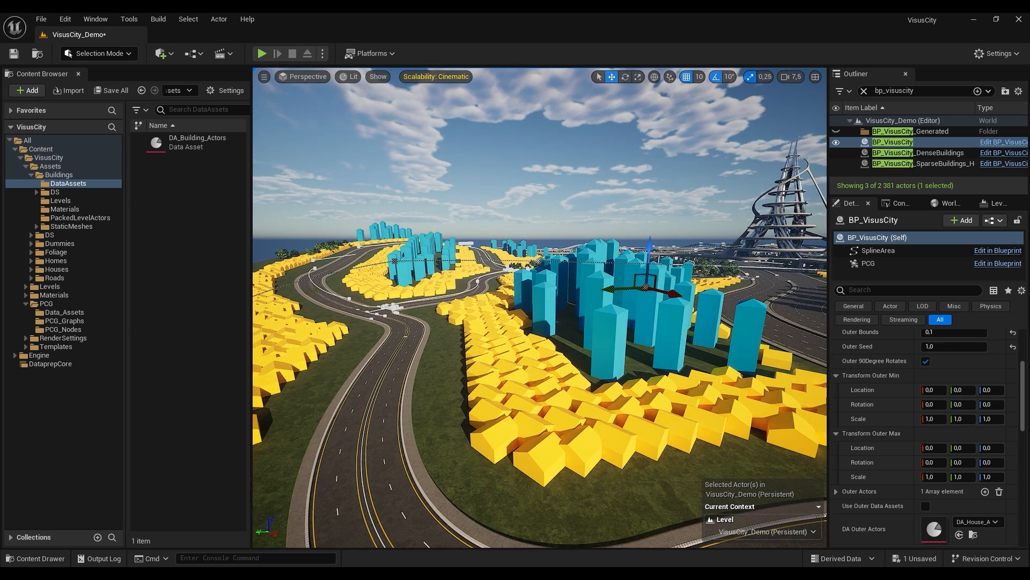
{"action": "right_click_drag", "start_coordinate": [553, 450], "coordinate": [539, 456]}
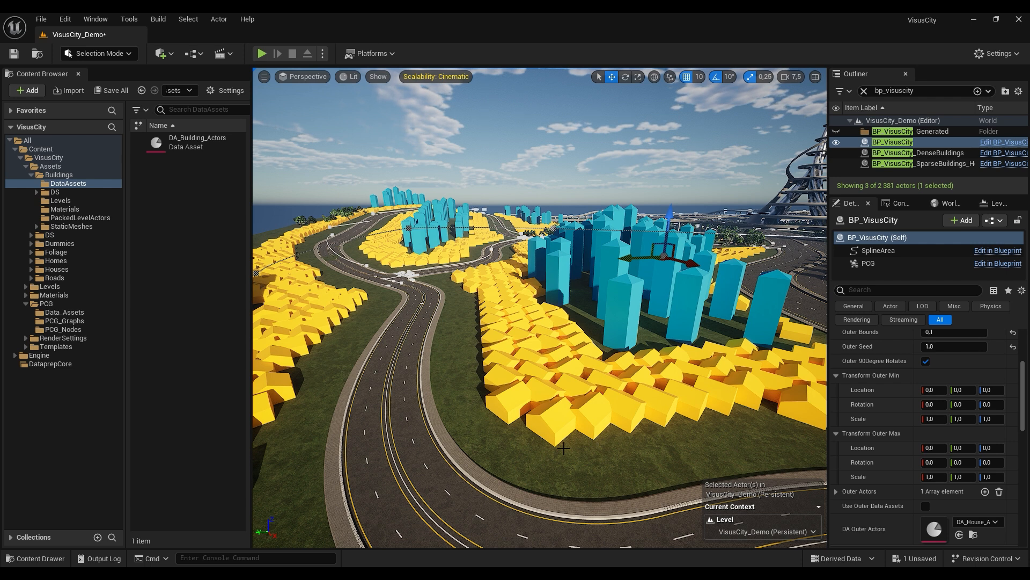
{"action": "right_click_drag", "start_coordinate": [615, 419], "coordinate": [628, 417]}
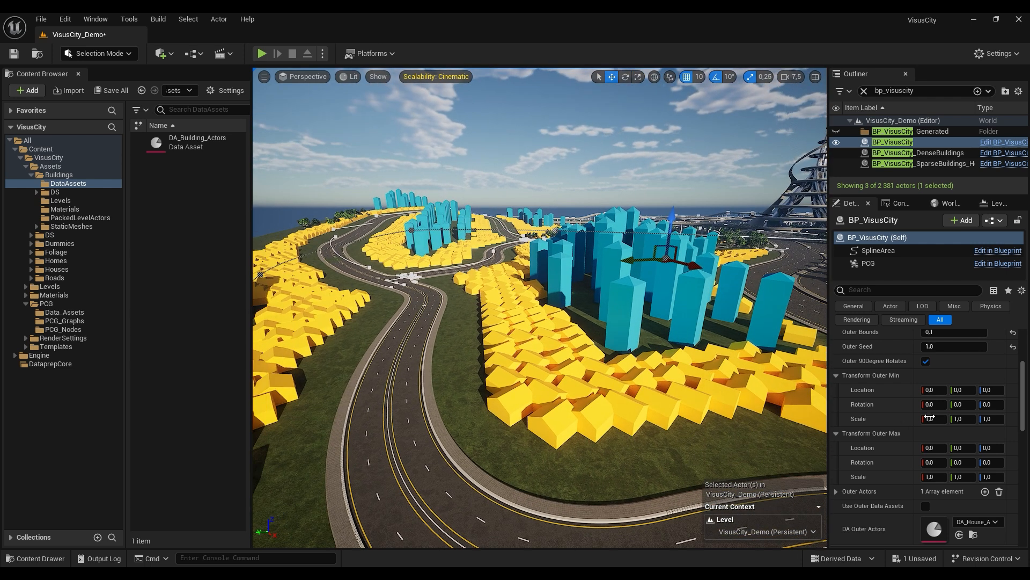
{"action": "left_click", "coordinate": [836, 375]}
{"action": "left_click", "coordinate": [836, 389]}
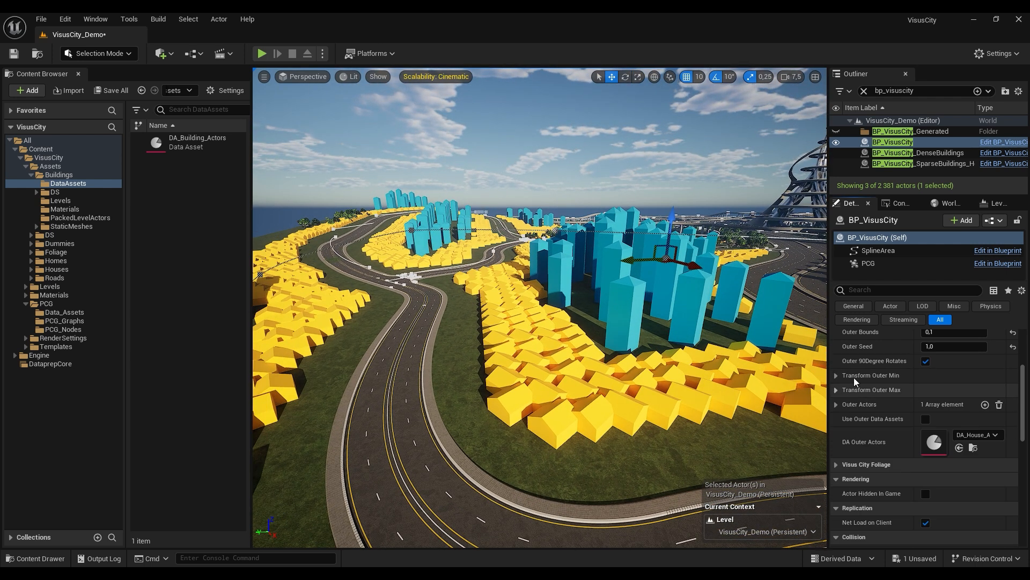
Check the Outer Actors array entry, collapse the array and enable Use Outer Data Assets on BP_VisusCity.
{"action": "left_click", "coordinate": [835, 404]}
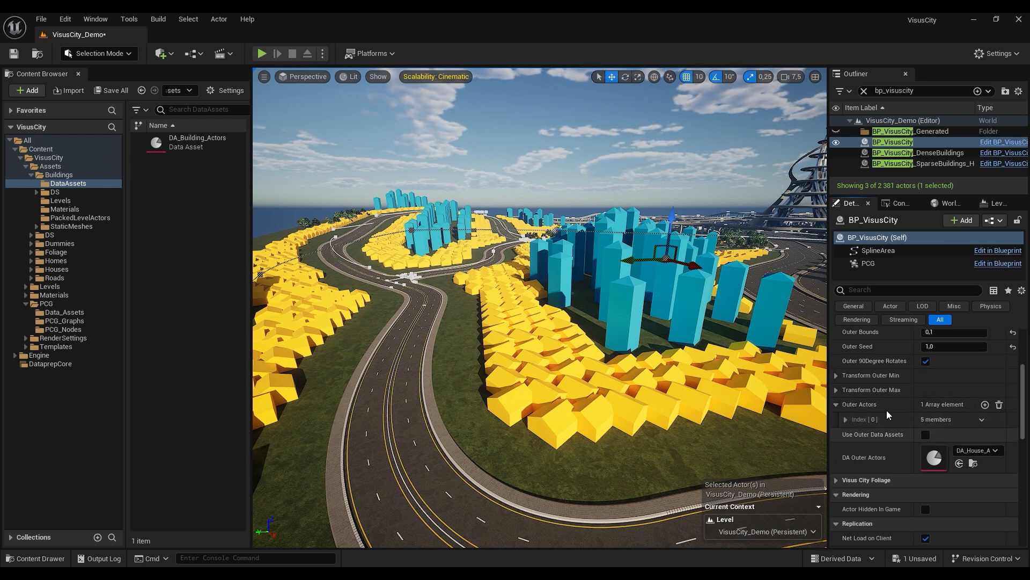
{"action": "left_click", "coordinate": [836, 404]}
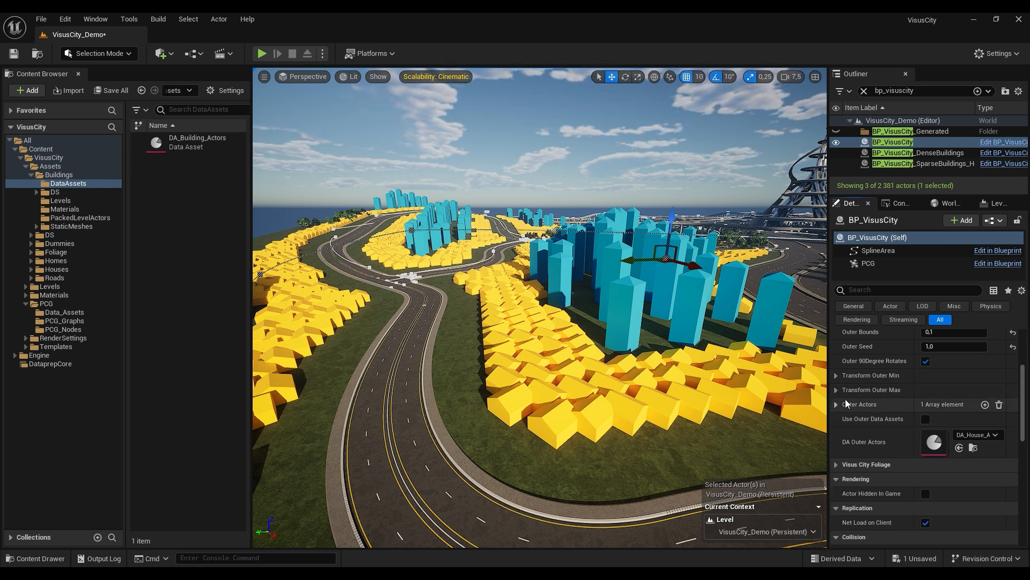
{"action": "left_click", "coordinate": [925, 420]}
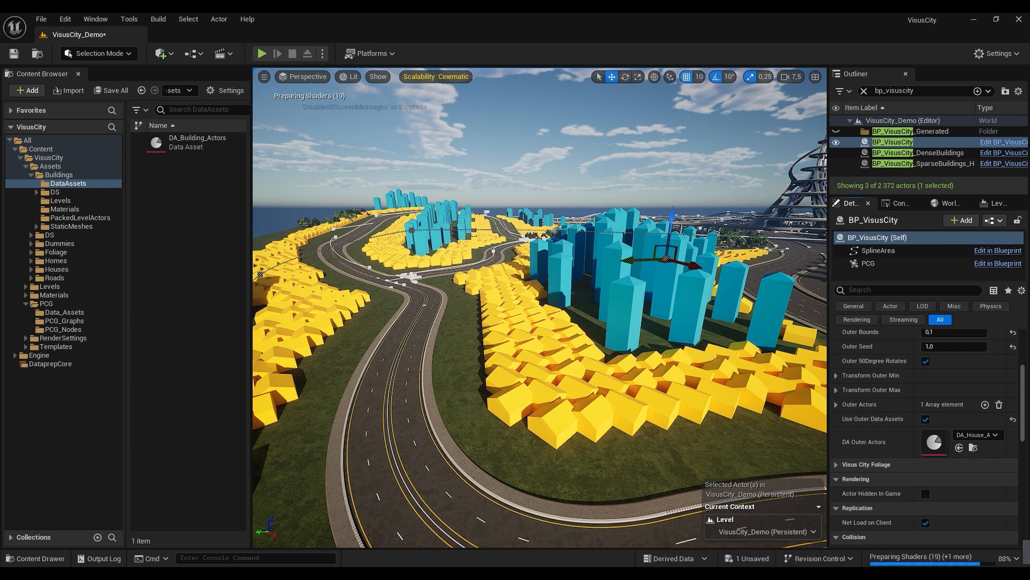
Clear the accidental house selection and examine the house models generated along the road from a higher viewpoint.
{"action": "right_click", "coordinate": [606, 416]}
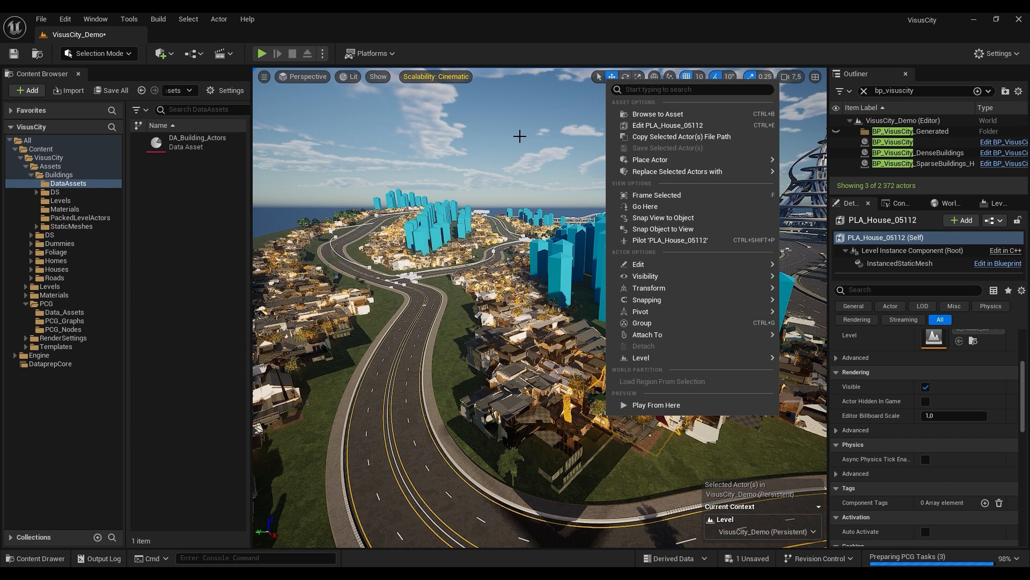
{"action": "left_click", "coordinate": [525, 144]}
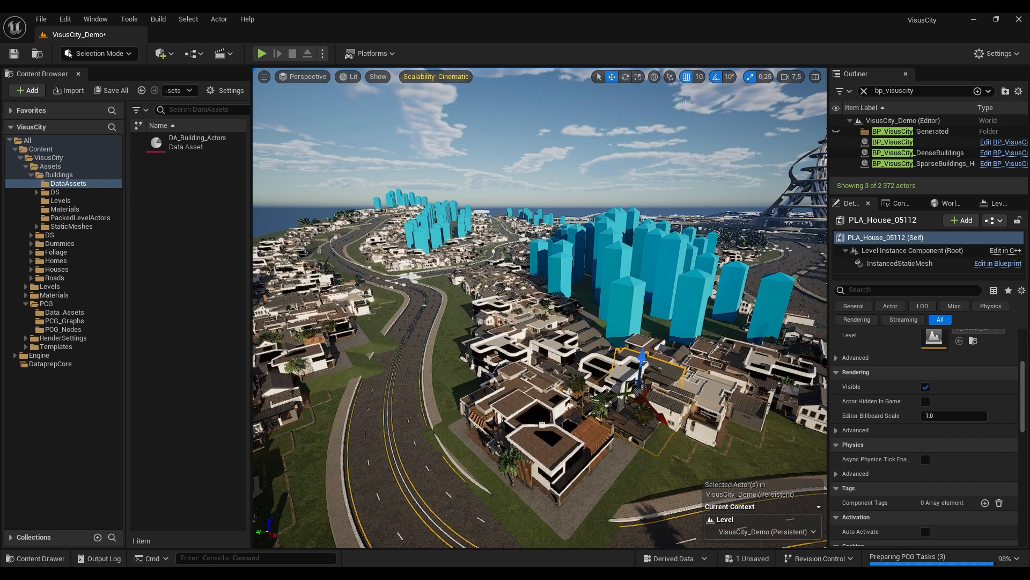
{"action": "key", "text": "q"}
{"action": "right_click_drag", "start_coordinate": [547, 375], "coordinate": [558, 417]}
{"action": "key", "text": "w"}
{"action": "key", "text": "e"}
{"action": "key", "text": "s"}
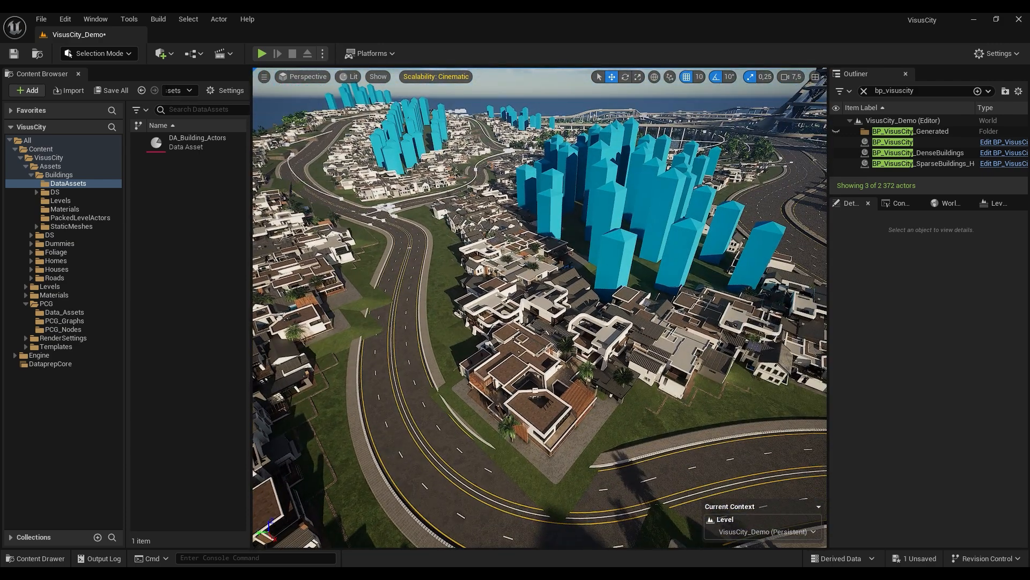
Reselect the BP_VisusCity actor and set its Outer Bounds to 1.0.
{"action": "left_click", "coordinate": [901, 141]}
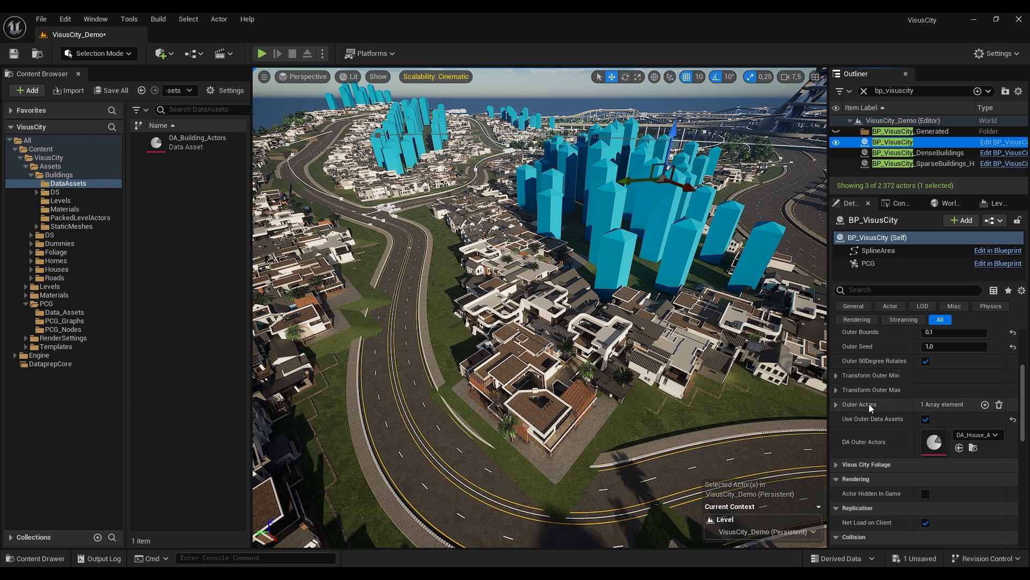
{"action": "scroll", "coordinate": [899, 388], "scroll_direction": "up", "scroll_amount": 1}
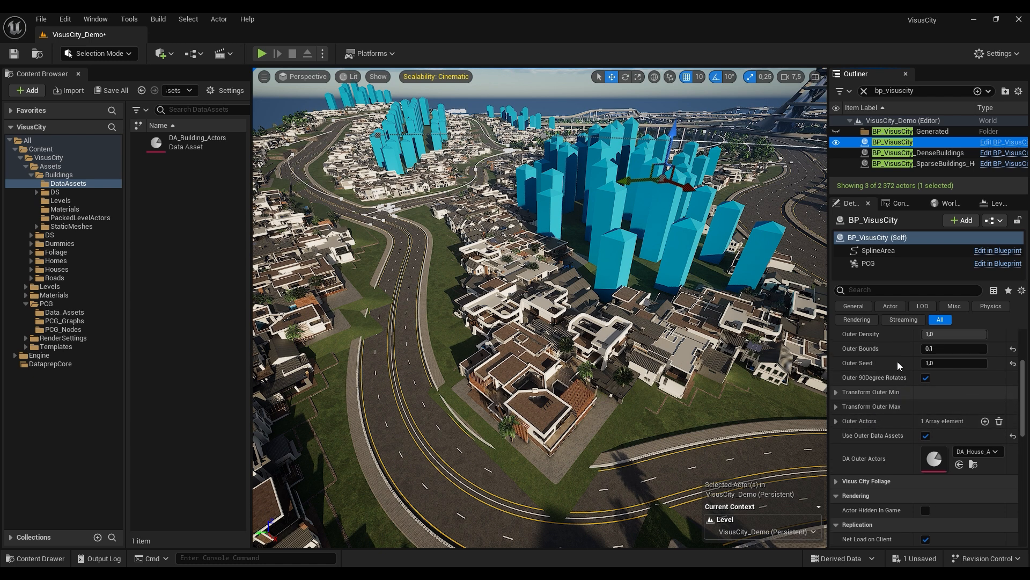
{"action": "scroll", "coordinate": [900, 369], "scroll_direction": "up", "scroll_amount": 2}
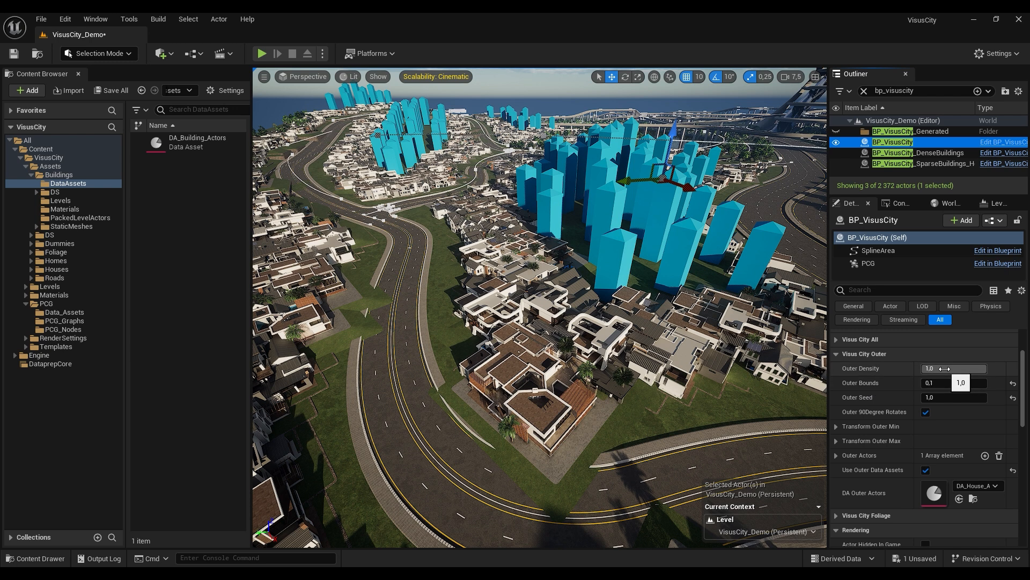
{"action": "left_click", "coordinate": [944, 383]}
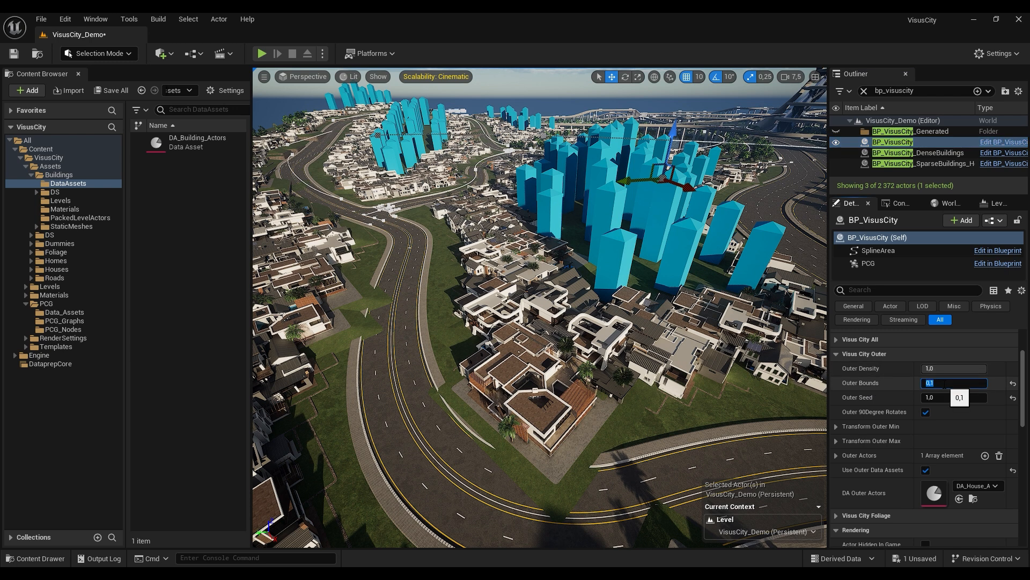
{"action": "type", "text": "1"}
{"action": "key", "text": "Return"}
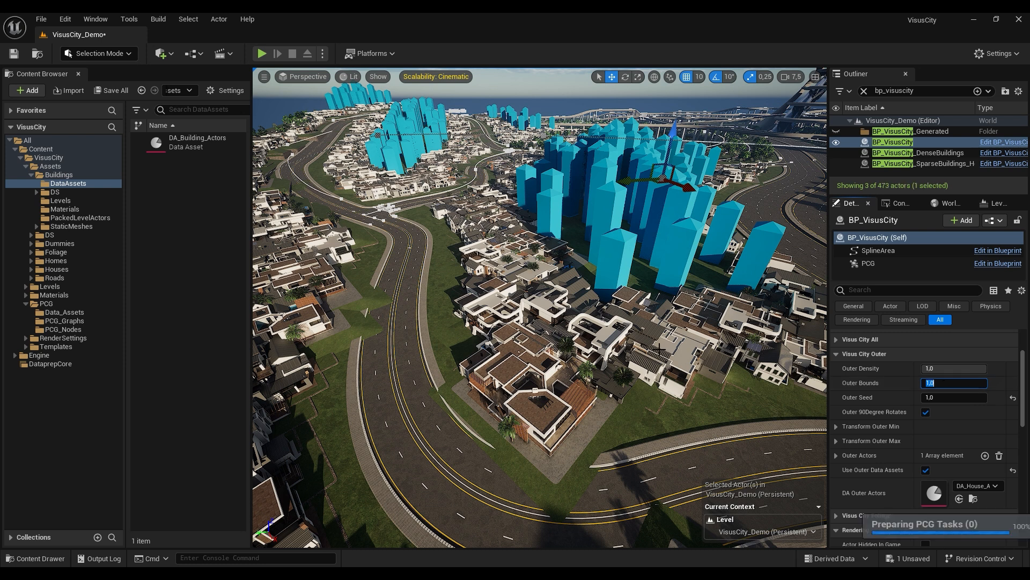
Fly over the regenerated city to examine the spacing of the houses around the inner towers and roads.
{"action": "right_click_drag", "start_coordinate": [633, 322], "coordinate": [531, 306]}
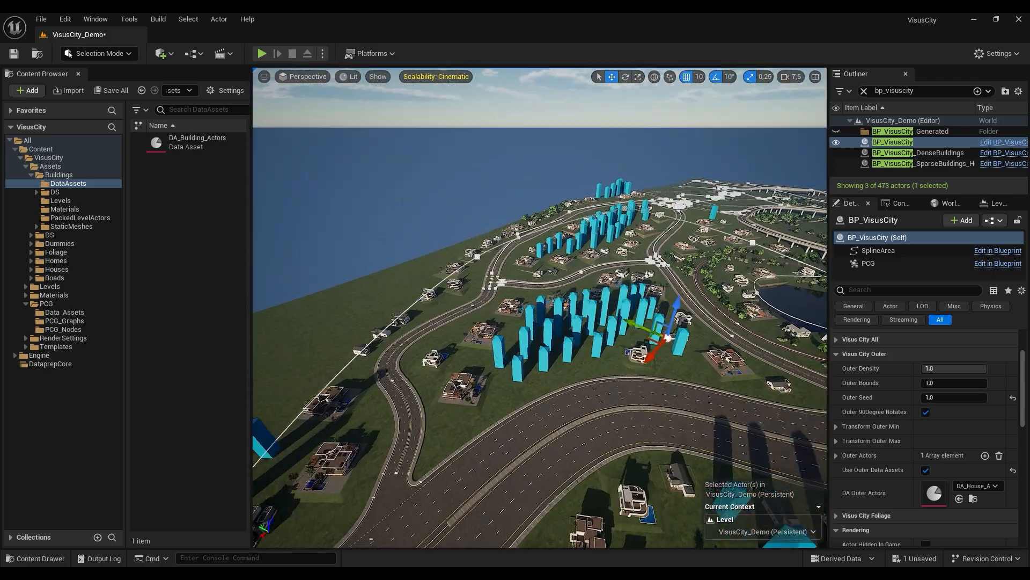
{"action": "key", "text": "w"}
{"action": "right_click_drag", "start_coordinate": [539, 307], "coordinate": [650, 343]}
{"action": "scroll", "coordinate": [539, 308], "scroll_direction": "up", "scroll_amount": 2}
{"action": "key", "text": "s"}
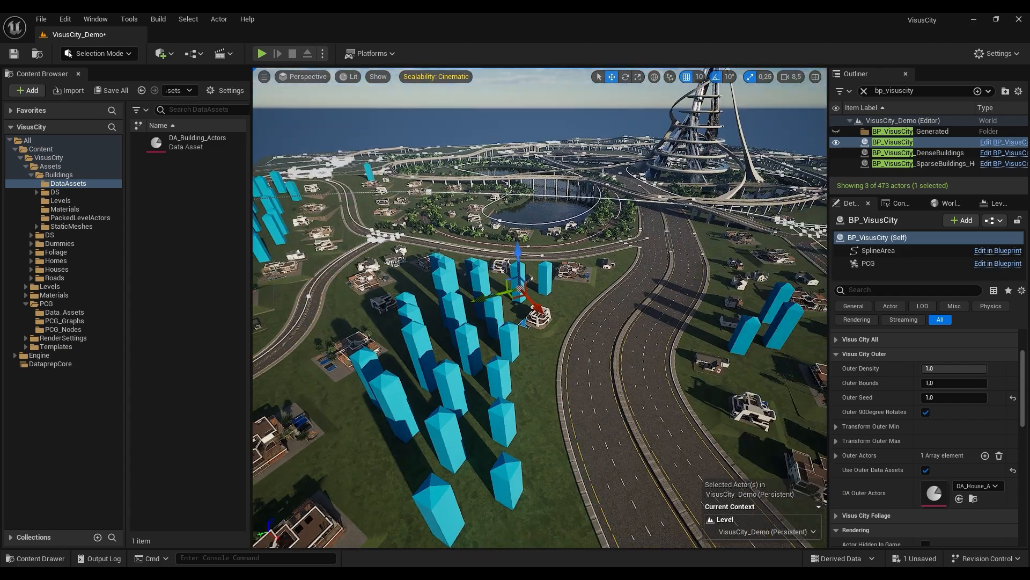
Expand the Visus City Inner settings of BP_VisusCity and enable Use Inner Data Assets.
{"action": "key", "text": "w"}
{"action": "right_click_drag", "start_coordinate": [540, 307], "coordinate": [610, 278]}
{"action": "key", "text": "e"}
{"action": "key", "text": "s"}
{"action": "key", "text": "a"}
{"action": "key", "text": "d"}
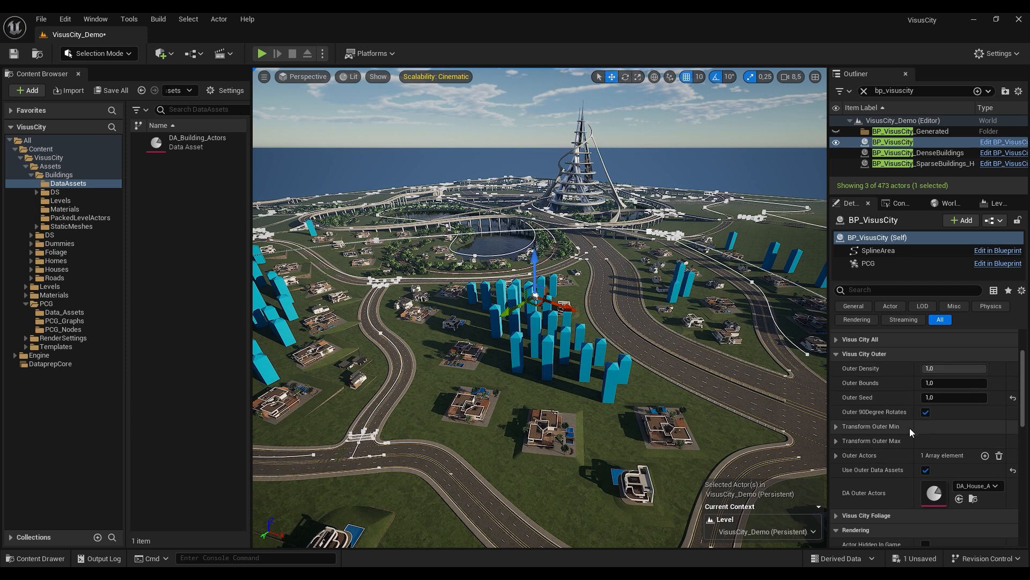
{"action": "scroll", "coordinate": [996, 356], "scroll_direction": "up", "scroll_amount": 3}
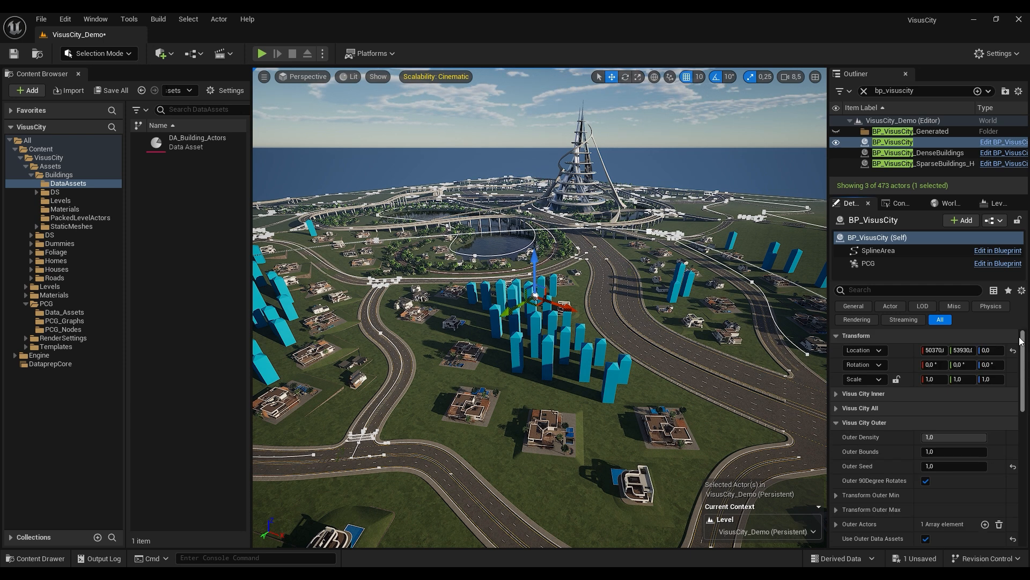
{"action": "left_click", "coordinate": [837, 394]}
{"action": "scroll", "coordinate": [912, 429], "scroll_direction": "down", "scroll_amount": 4}
{"action": "scroll", "coordinate": [917, 423], "scroll_direction": "down", "scroll_amount": 1}
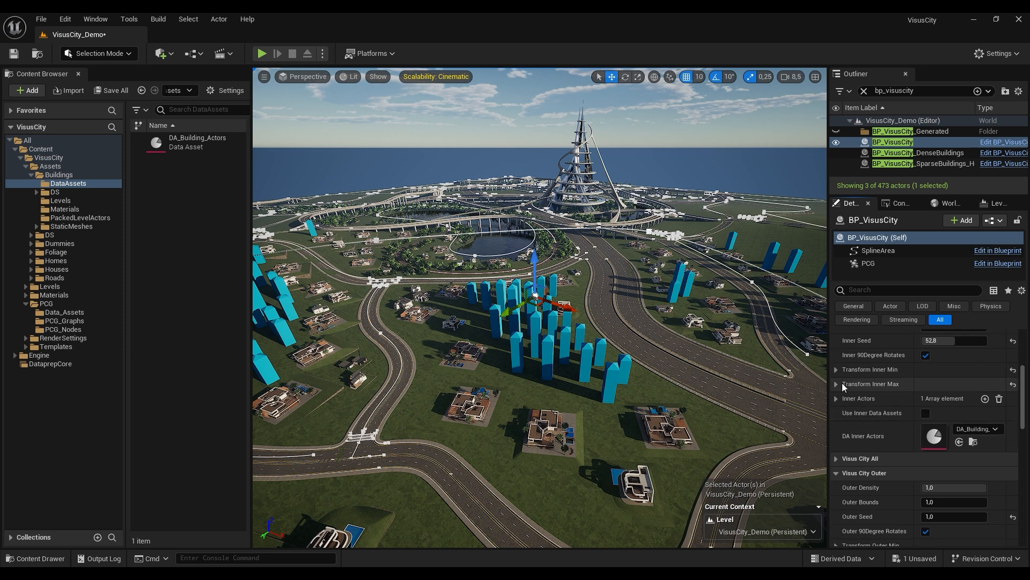
{"action": "left_click", "coordinate": [925, 413]}
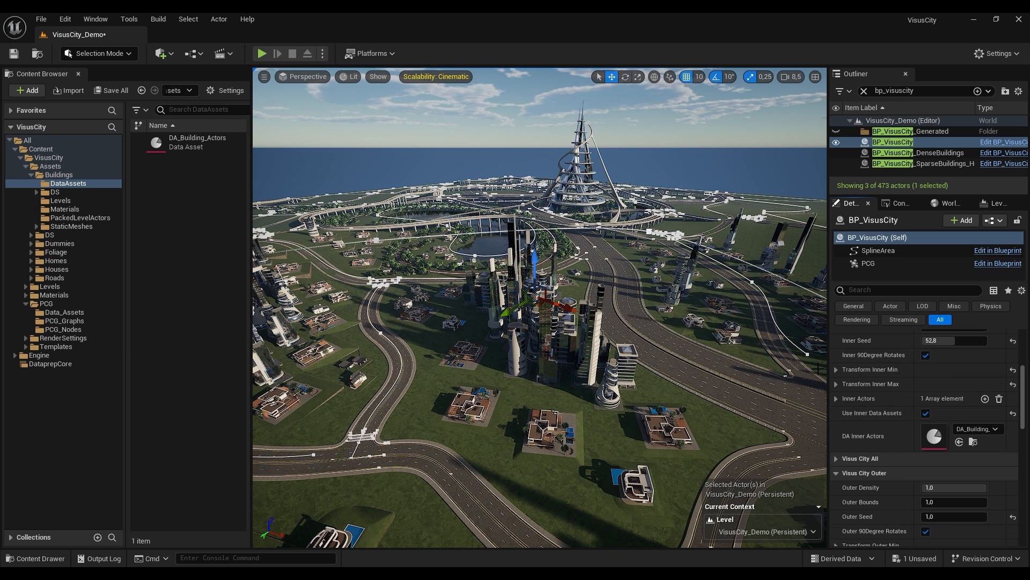
Reduce the Inner Density of BP_VisusCity to 0.5.
{"action": "scroll", "coordinate": [893, 406], "scroll_direction": "up", "scroll_amount": 5}
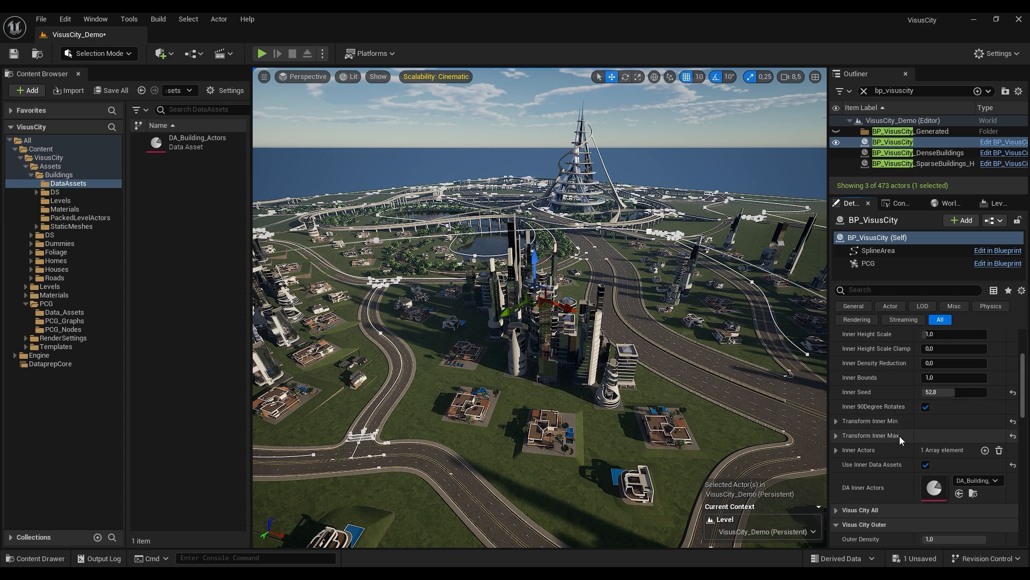
{"action": "mouse_move", "coordinate": [569, 311]}
{"action": "right_mouse_down"}
{"action": "mouse_move", "coordinate": [499, 322]}
{"action": "mouse_move", "coordinate": [595, 301]}
{"action": "mouse_move", "coordinate": [585, 300]}
{"action": "right_mouse_up"}
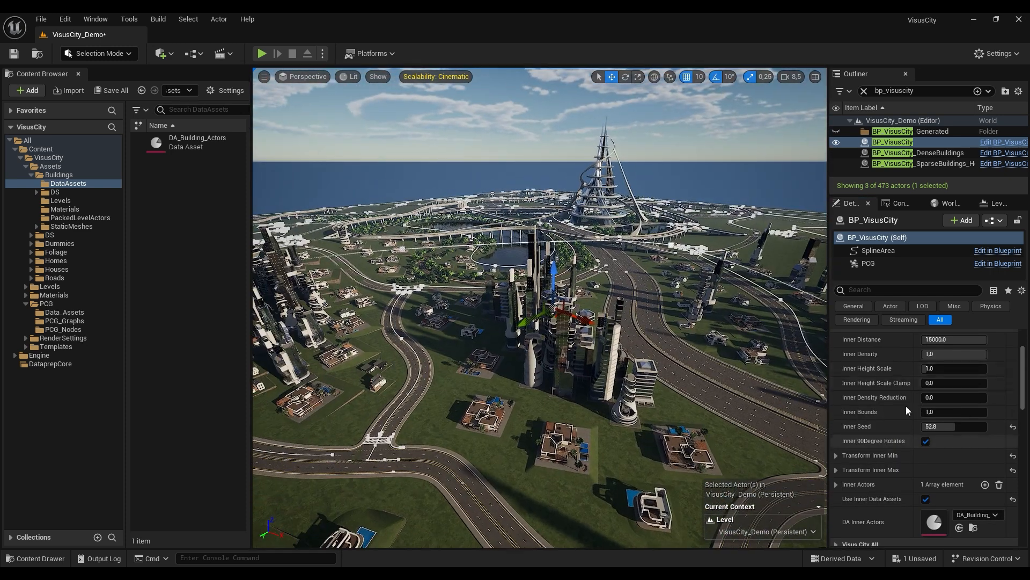
{"action": "left_click", "coordinate": [947, 354]}
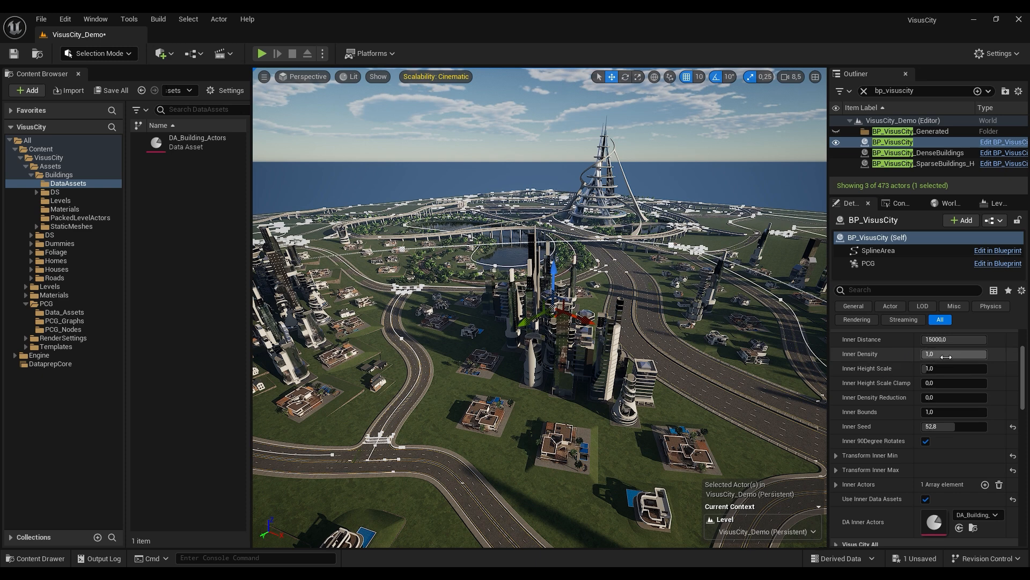
{"action": "type", "text": "0,5"}
{"action": "key", "text": "Return"}
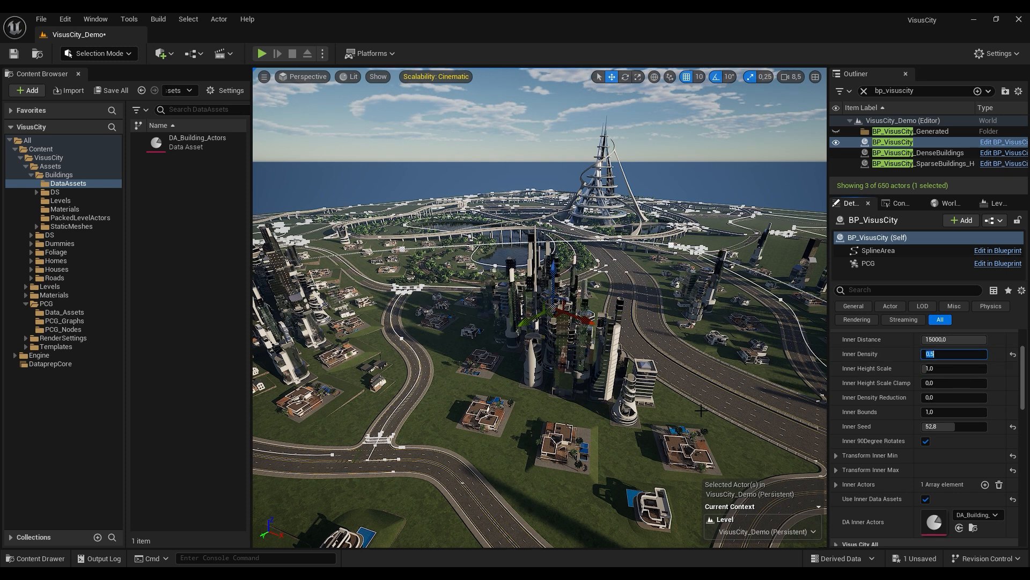
Lower the Inner Density of BP_VisusCity further to 0.1.
{"action": "right_click_drag", "start_coordinate": [671, 400], "coordinate": [634, 403]}
{"action": "key", "text": "d"}
{"action": "key", "text": "w"}
{"action": "left_click", "coordinate": [951, 354]}
{"action": "type", "text": ".1"}
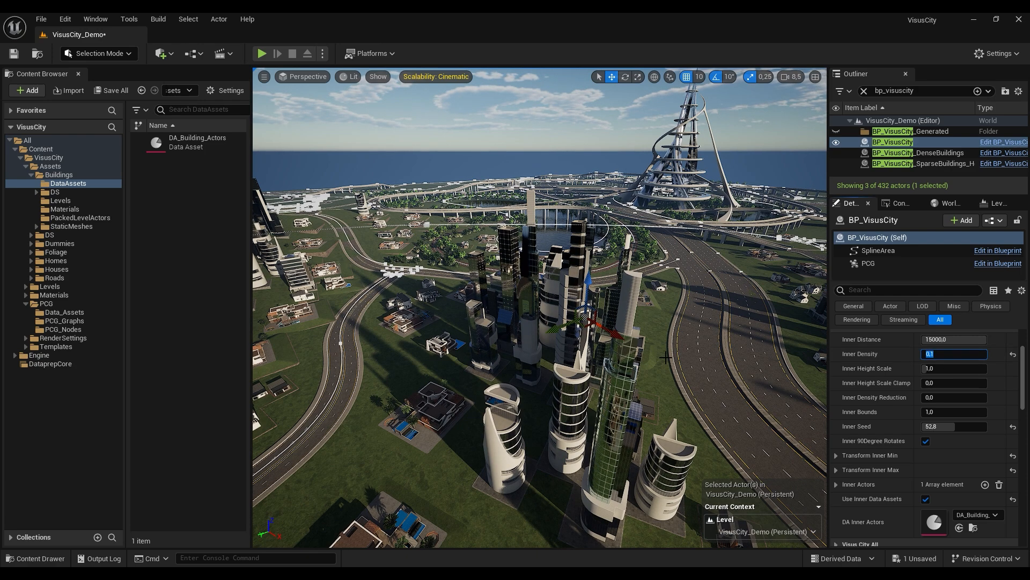
Fly around the regenerated inner district to examine the spacing of the towers between the roads.
{"action": "right_click_drag", "start_coordinate": [708, 399], "coordinate": [788, 366]}
{"action": "key", "text": "s"}
{"action": "key", "text": "d"}
{"action": "key", "text": "w"}
{"action": "key", "text": "s"}
{"action": "key", "text": "a"}
{"action": "key", "text": "s"}
{"action": "key", "text": "w"}
{"action": "key", "text": "a"}
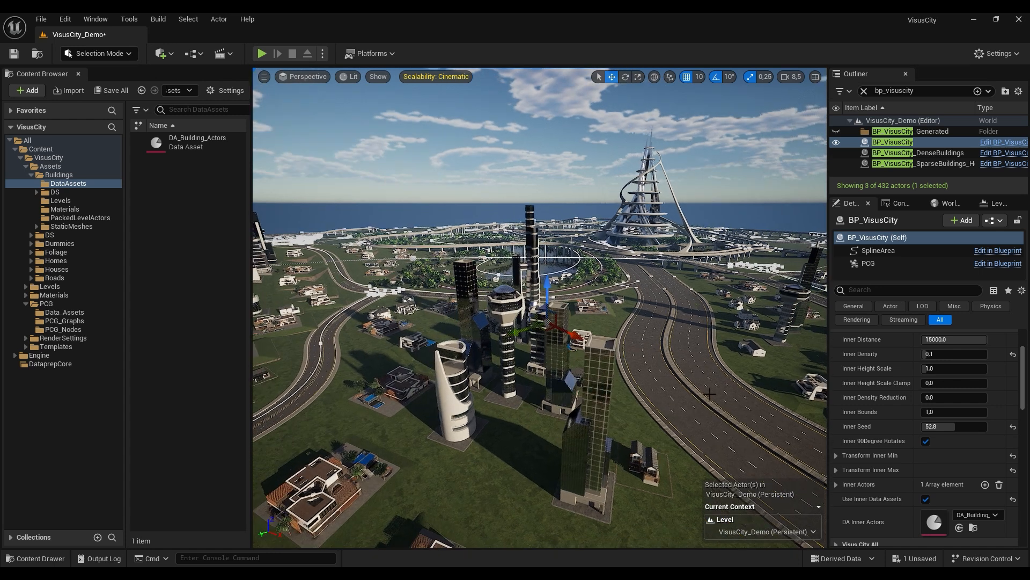
Collapse the Visus City Inner and Outer settings and expand the Visus City Foliage settings.
{"action": "scroll", "coordinate": [1024, 374], "scroll_direction": "up", "scroll_amount": 3}
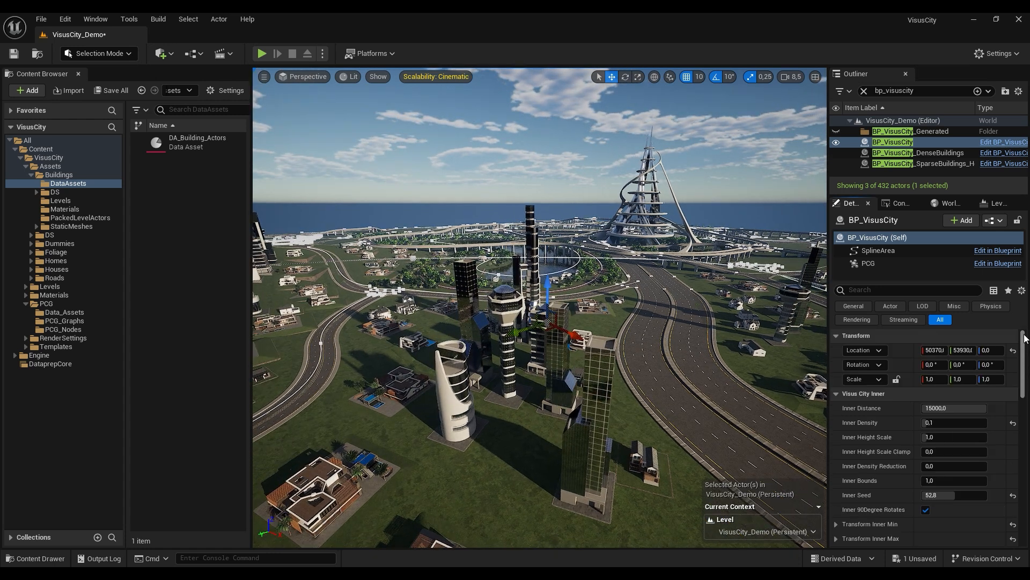
{"action": "left_click", "coordinate": [836, 394]}
{"action": "left_click", "coordinate": [836, 423]}
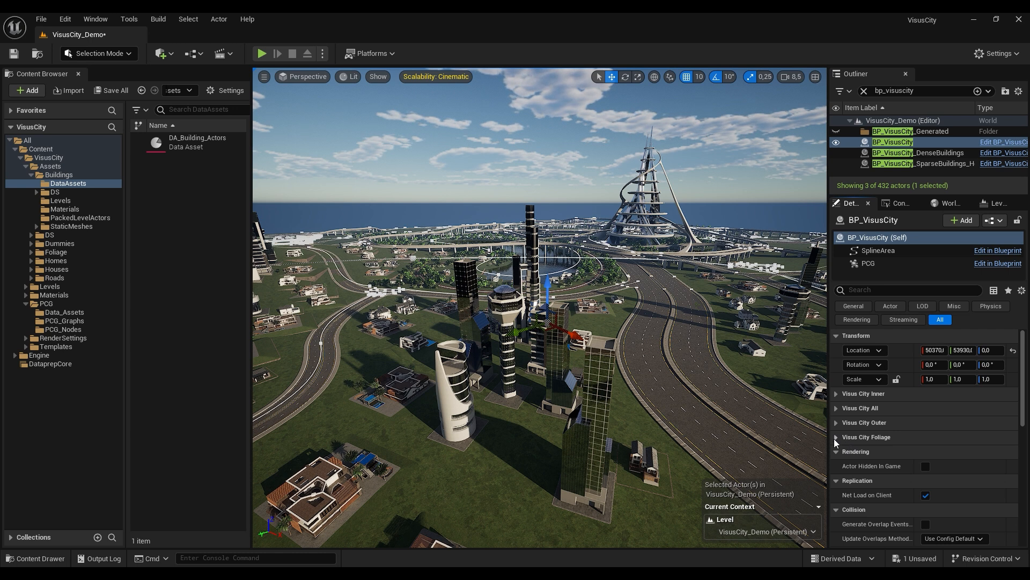
{"action": "left_click", "coordinate": [835, 438]}
{"action": "scroll", "coordinate": [1021, 369], "scroll_direction": "down", "scroll_amount": 1}
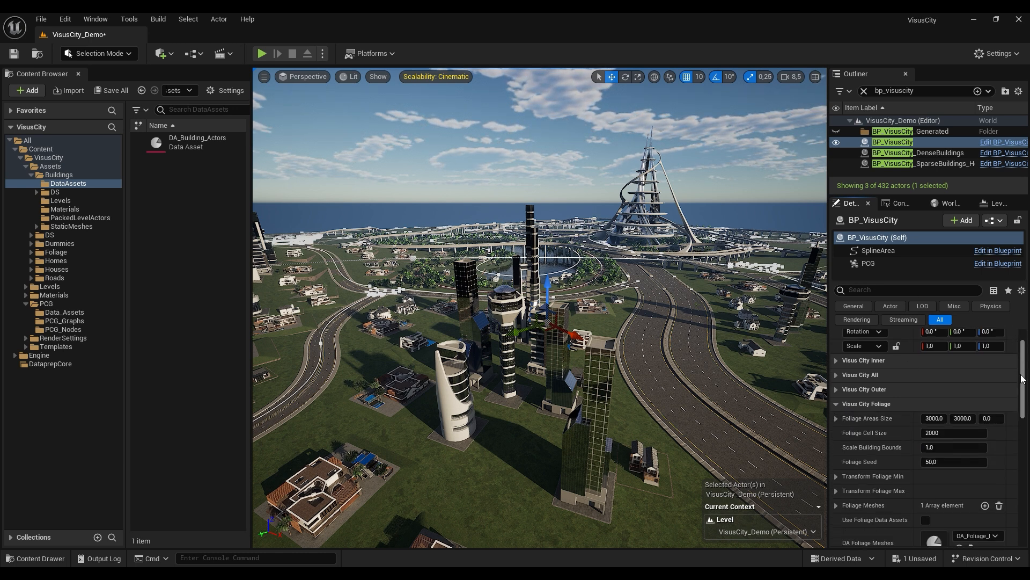
Expand the Visus City All settings and enable Spawn Foliage.
{"action": "left_click", "coordinate": [835, 393]}
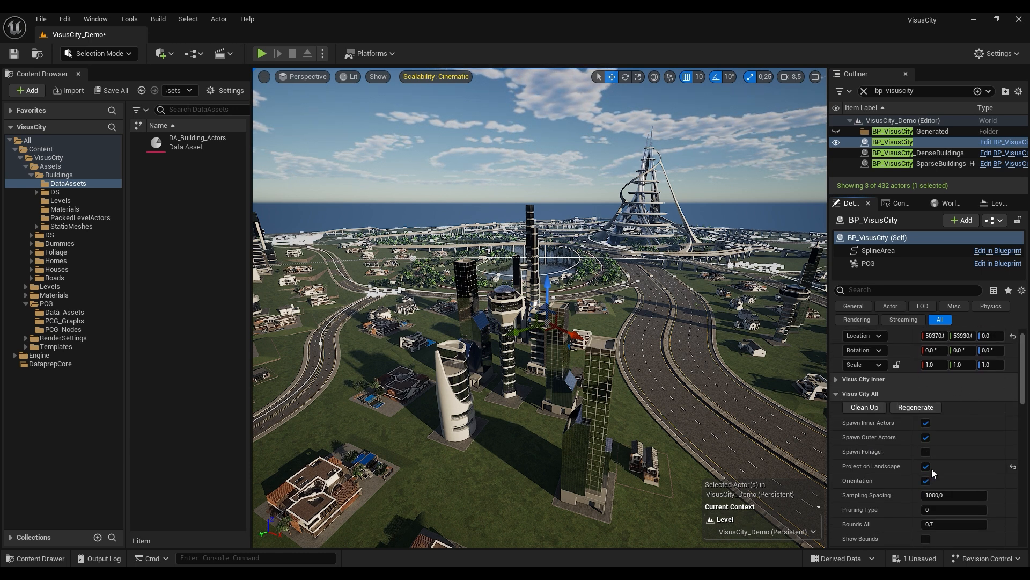
{"action": "left_click", "coordinate": [926, 452]}
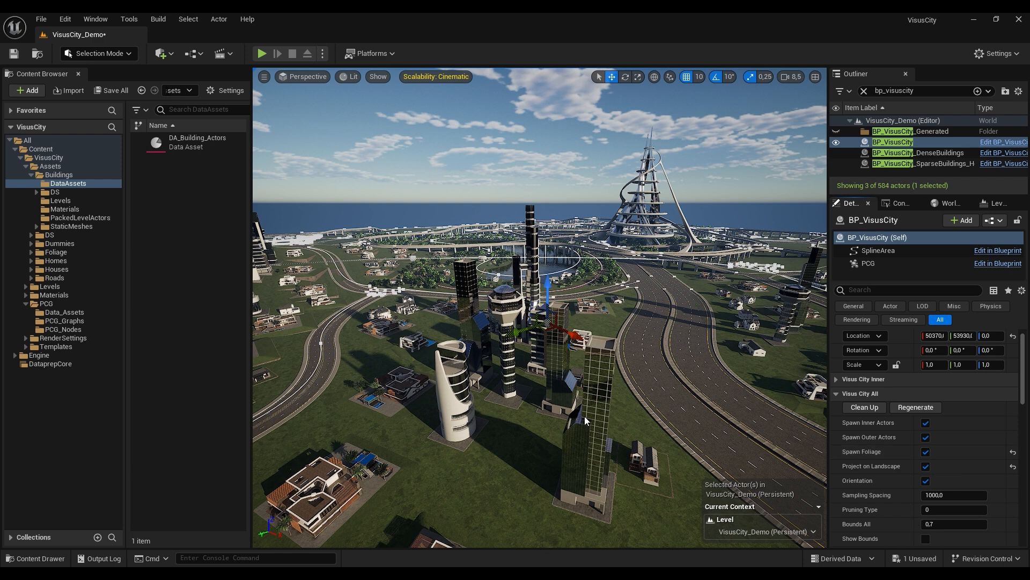
{"action": "right_click_drag", "start_coordinate": [599, 380], "coordinate": [588, 370]}
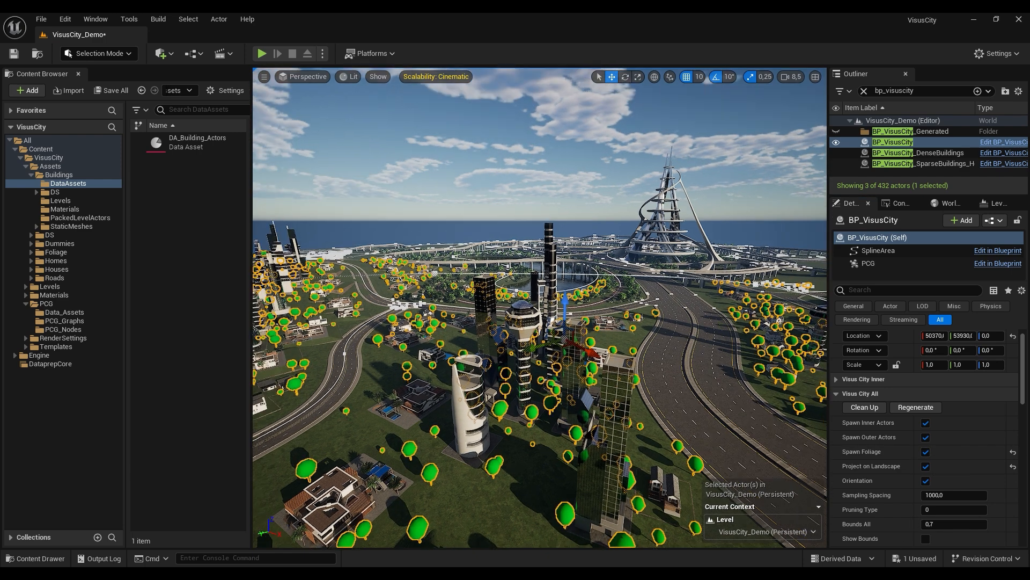
Deselect the city actor and fly over the city to examine the dummy trees around the houses and towers.
{"action": "left_click", "coordinate": [565, 174]}
{"action": "right_click_drag", "start_coordinate": [565, 173], "coordinate": [517, 212]}
{"action": "right_click_drag", "start_coordinate": [498, 398], "coordinate": [491, 419]}
{"action": "key", "text": "w"}
{"action": "key", "text": "s"}
{"action": "right_click_drag", "start_coordinate": [610, 301], "coordinate": [611, 301]}
{"action": "key", "text": "w"}
{"action": "right_click_drag", "start_coordinate": [647, 385], "coordinate": [638, 361]}
{"action": "key", "text": "s"}
{"action": "key", "text": "a"}
{"action": "key", "text": "w"}
{"action": "key", "text": "w"}
{"action": "key", "text": "s"}
{"action": "key", "text": "a"}
{"action": "key", "text": "d"}
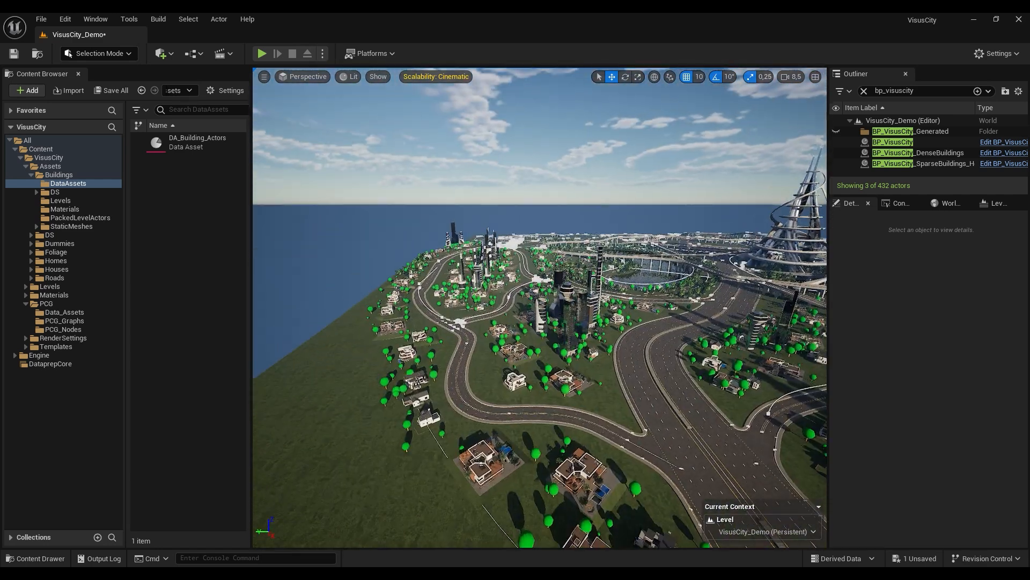
{"action": "key", "text": "w"}
{"action": "right_click_drag", "start_coordinate": [638, 360], "coordinate": [677, 357]}
Reselect the BP_VisusCity actor and collapse its Visus City All settings, keeping the Foliage settings open.
{"action": "left_click", "coordinate": [907, 142]}
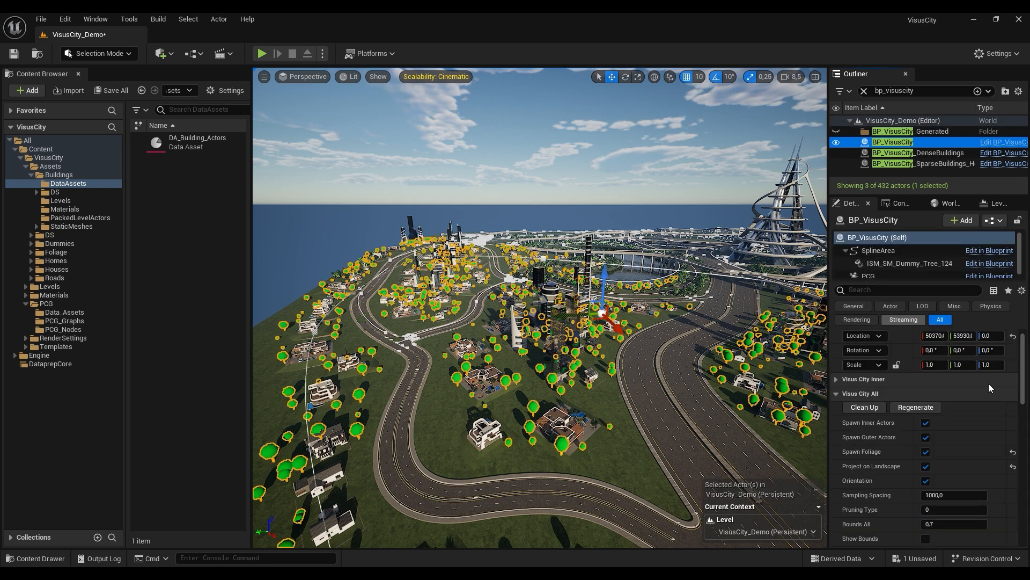
{"action": "left_click", "coordinate": [834, 395]}
{"action": "left_click", "coordinate": [884, 422]}
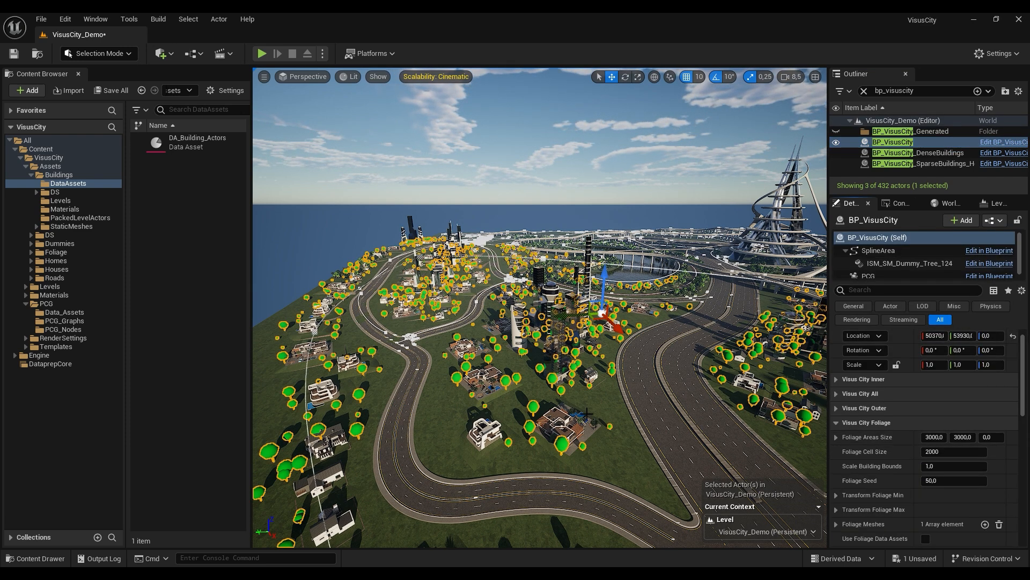
Examine how the dummy trees are distributed around the houses and along the curved road from several viewpoints.
{"action": "right_click_drag", "start_coordinate": [649, 397], "coordinate": [652, 419]}
{"action": "key", "text": "w"}
{"action": "right_click_drag", "start_coordinate": [555, 451], "coordinate": [554, 476]}
{"action": "key", "text": "s"}
{"action": "key", "text": "w"}
{"action": "key", "text": "s"}
{"action": "key", "text": "s"}
{"action": "key", "text": "w"}
{"action": "right_click_drag", "start_coordinate": [370, 406], "coordinate": [370, 410]}
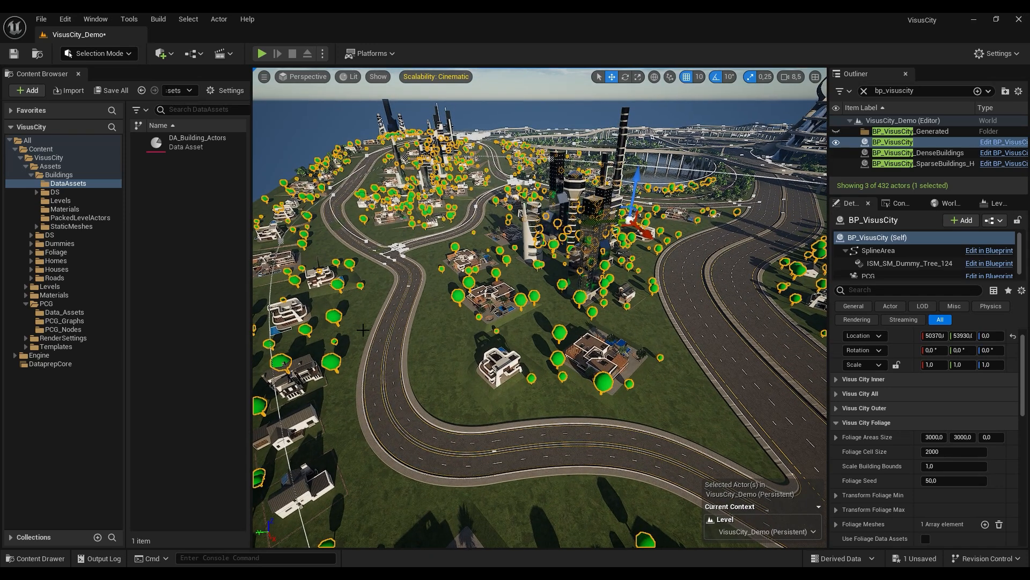
{"action": "right_click_drag", "start_coordinate": [422, 336], "coordinate": [445, 337]}
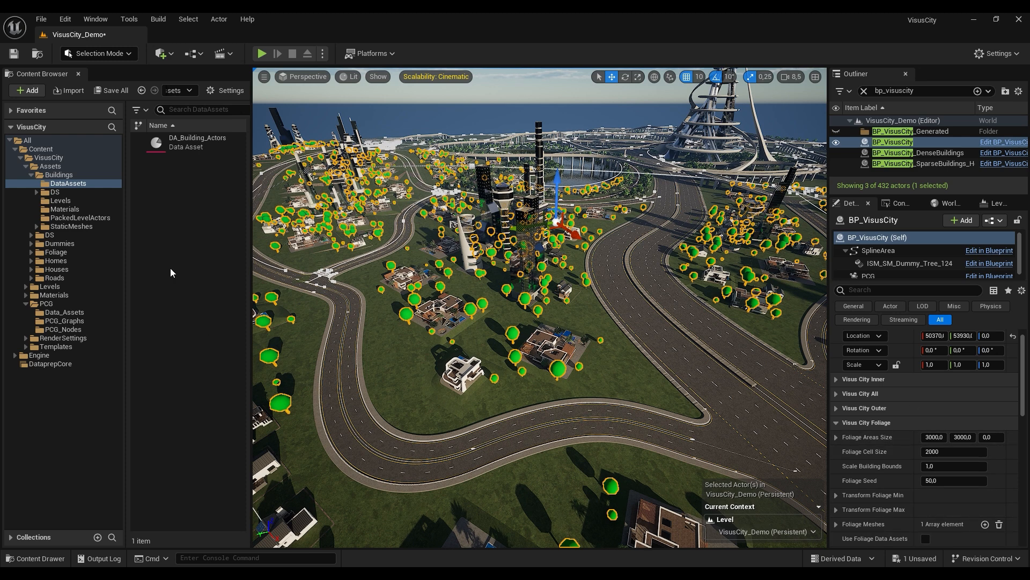
{"action": "right_click_drag", "start_coordinate": [445, 336], "coordinate": [486, 373]}
{"action": "right_click_drag", "start_coordinate": [524, 312], "coordinate": [510, 286]}
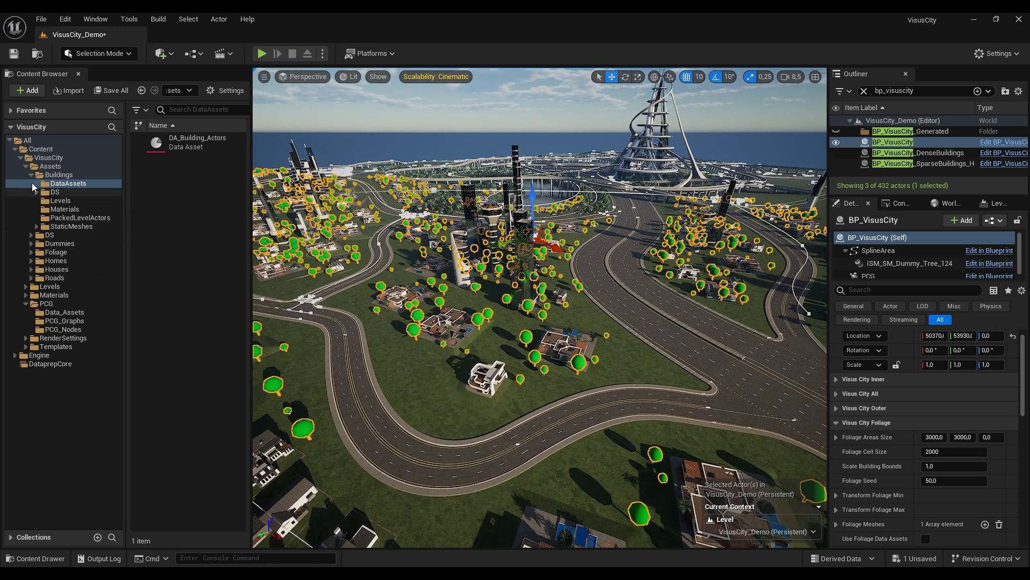
Collapse the Buildings folder and open the PCG_VisusCity graph from the PCG_Graphs folder.
{"action": "double_click", "coordinate": [46, 174]}
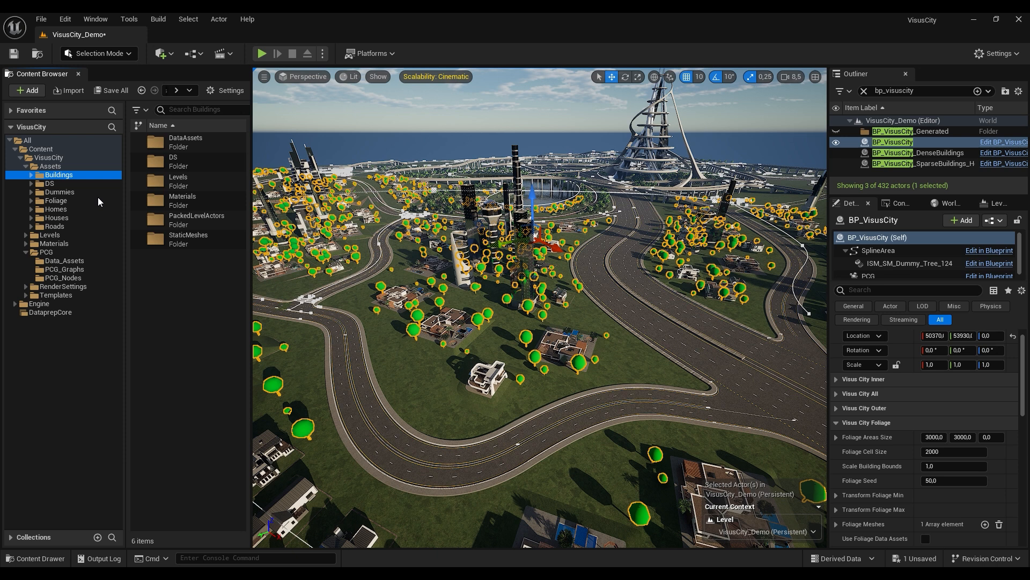
{"action": "left_click", "coordinate": [63, 269]}
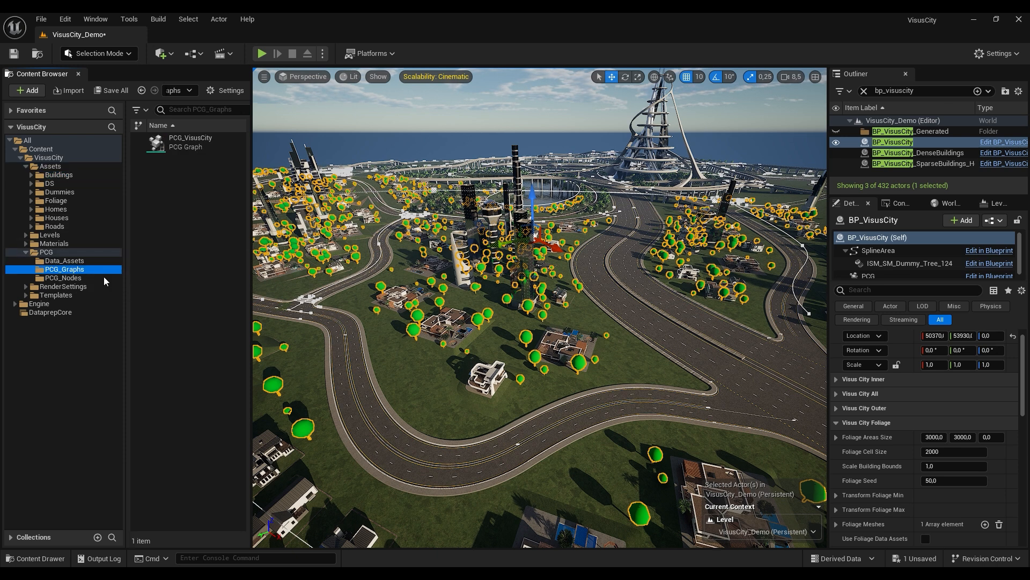
{"action": "double_click", "coordinate": [180, 139]}
{"action": "left_click", "coordinate": [620, 249]}
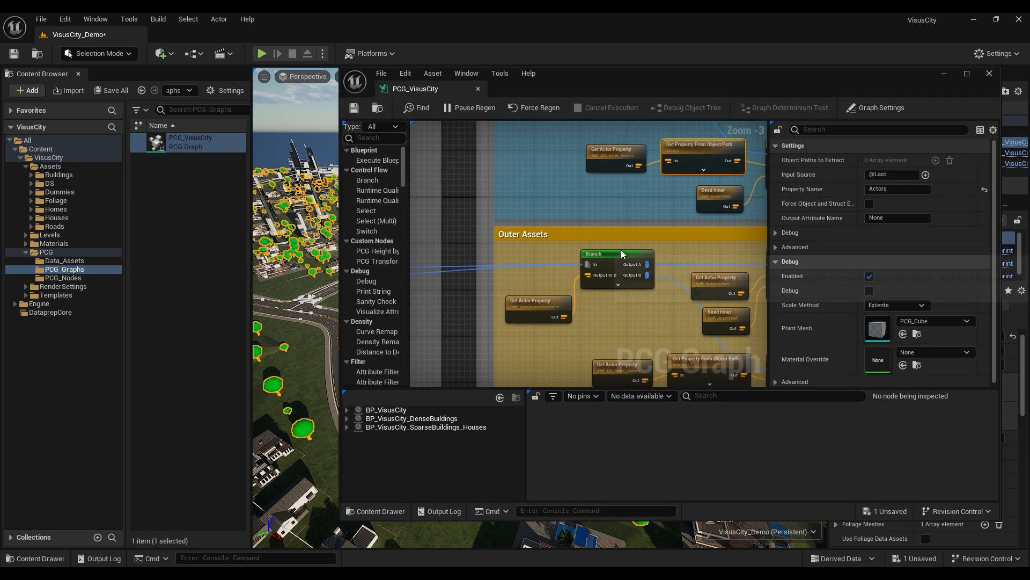
Find the Sample Cutouts group in the graph and check the Actor Selection Tag of both Get Spline Data nodes.
{"action": "scroll", "coordinate": [620, 249], "scroll_direction": "down", "scroll_amount": 4}
{"action": "scroll", "coordinate": [621, 249], "scroll_direction": "down", "scroll_amount": 4}
{"action": "right_click_drag", "start_coordinate": [542, 265], "coordinate": [692, 227]}
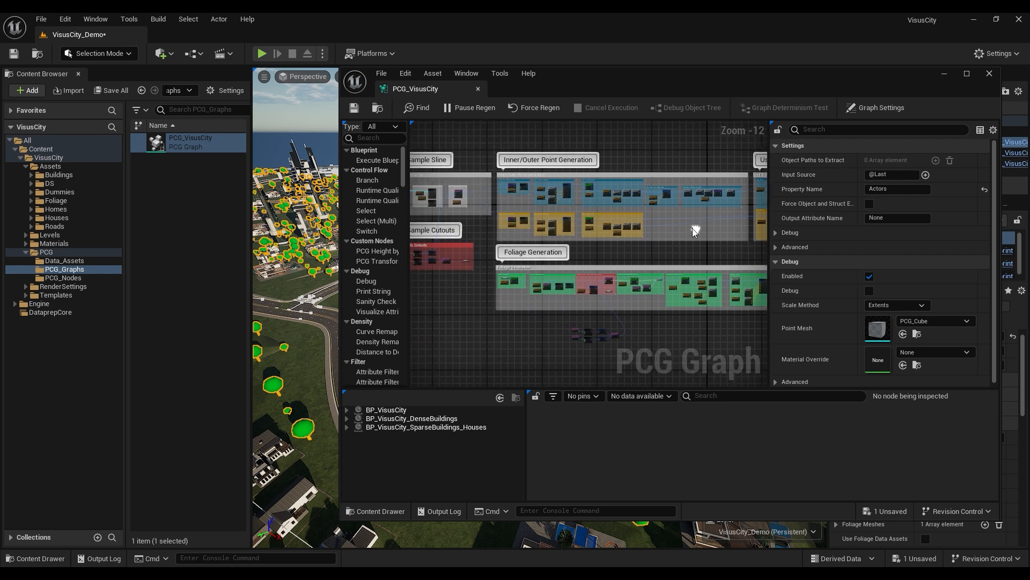
{"action": "right_click_drag", "start_coordinate": [466, 306], "coordinate": [637, 307]}
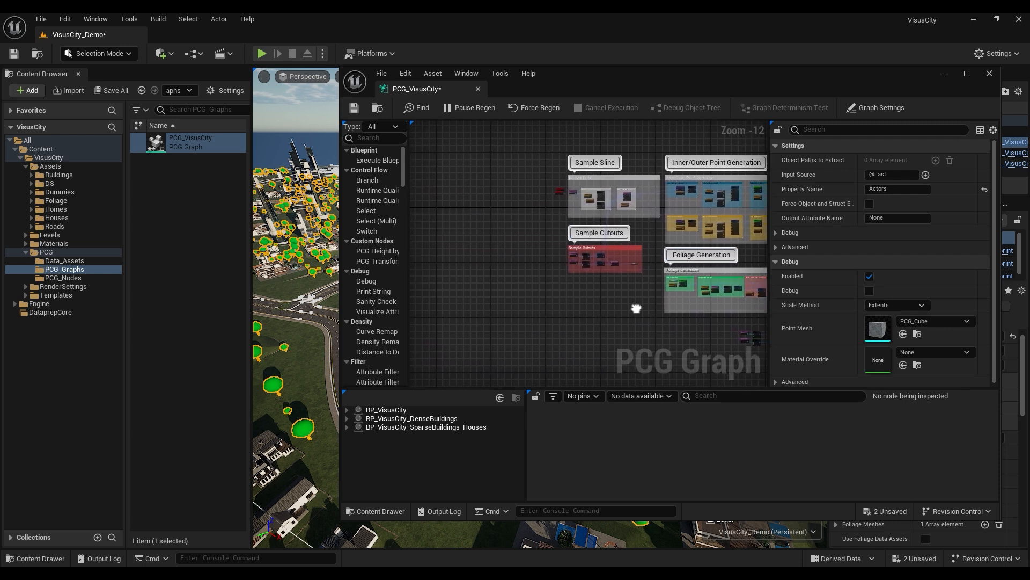
{"action": "scroll", "coordinate": [597, 263], "scroll_direction": "up", "scroll_amount": 10}
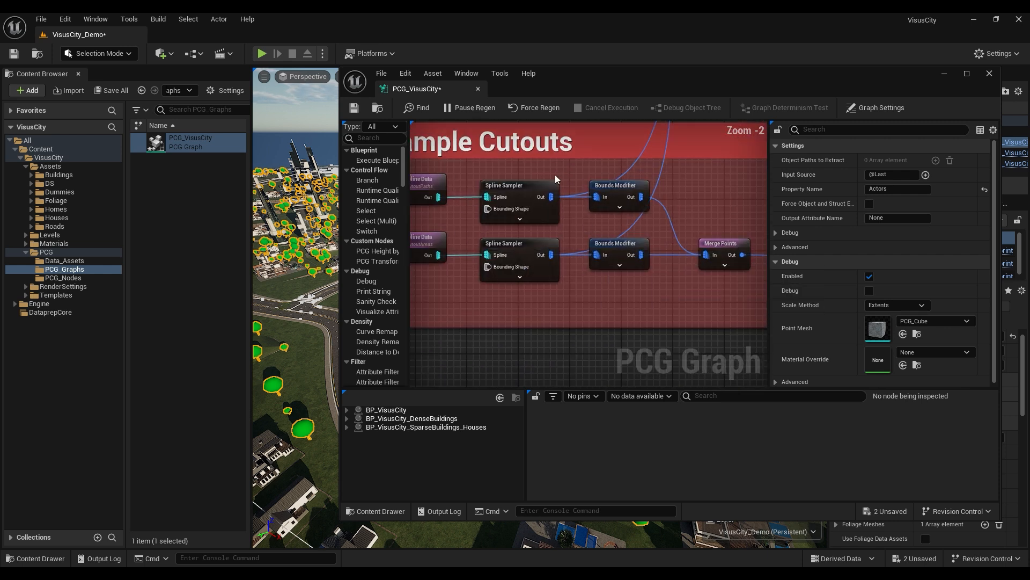
{"action": "right_click_drag", "start_coordinate": [555, 175], "coordinate": [638, 216]}
{"action": "left_click", "coordinate": [502, 221]}
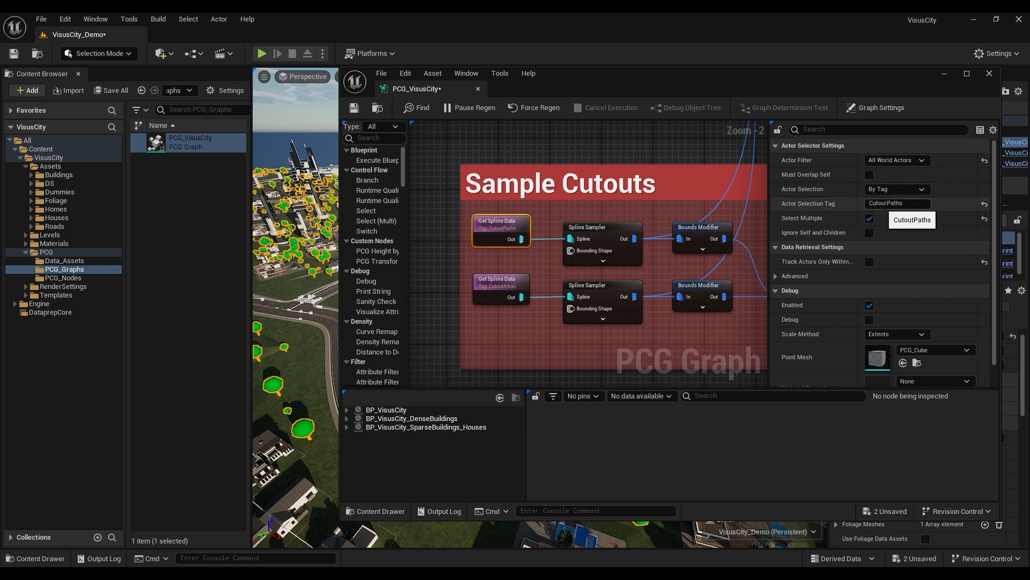
{"action": "left_click", "coordinate": [503, 279]}
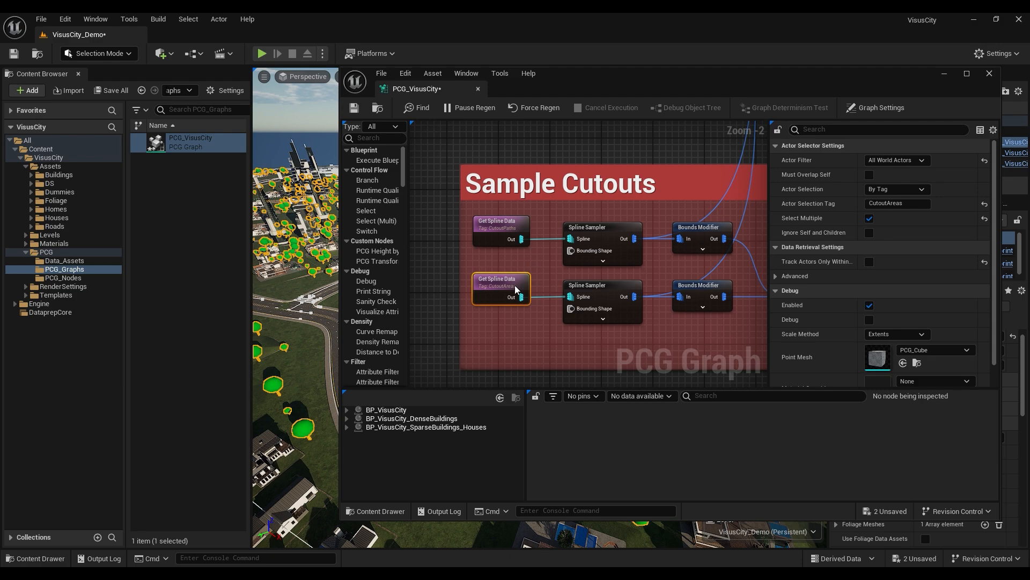
Move the graph window clear of the level view and fly over the roads, lakes and central tower to examine the cutout splines.
{"action": "left_click_drag", "start_coordinate": [883, 73], "coordinate": [730, 374]}
{"action": "key", "text": "w"}
{"action": "right_click_drag", "start_coordinate": [540, 217], "coordinate": [480, 168]}
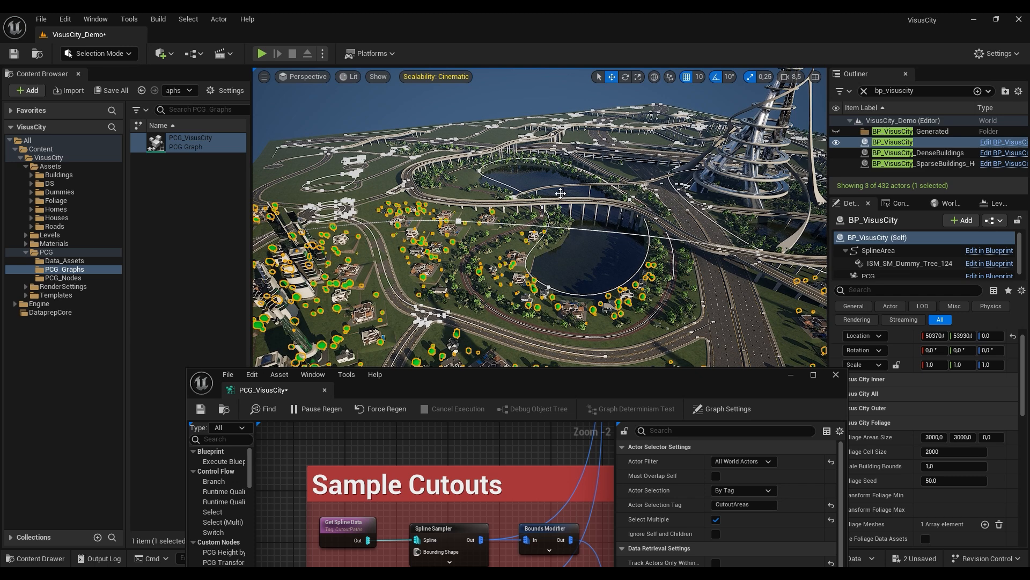
{"action": "key", "text": "w"}
{"action": "right_click_drag", "start_coordinate": [628, 255], "coordinate": [733, 223]}
{"action": "right_click_drag", "start_coordinate": [459, 159], "coordinate": [456, 202]}
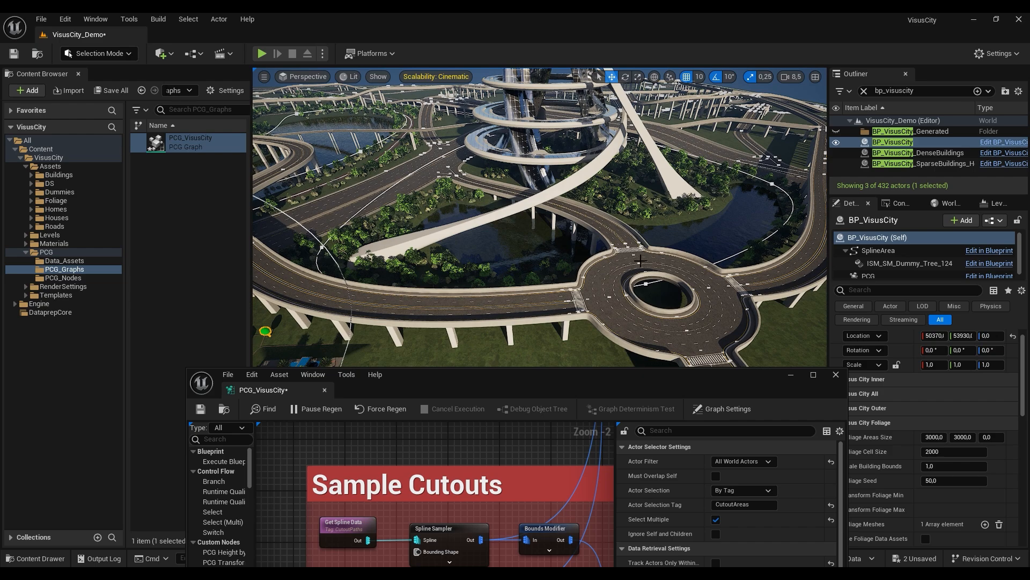
{"action": "key", "text": "d"}
{"action": "right_click_drag", "start_coordinate": [692, 193], "coordinate": [686, 232]}
{"action": "key", "text": "w"}
{"action": "scroll", "coordinate": [717, 164], "scroll_direction": "down", "scroll_amount": 1}
{"action": "key", "text": "s"}
{"action": "key", "text": "a"}
{"action": "key", "text": "w"}
{"action": "key", "text": "e"}
{"action": "key", "text": "w"}
Bring the graph window back into view and inspect the upper Spline Sampler and Bounds Modifier settings in Sample Cutouts.
{"action": "left_click_drag", "start_coordinate": [672, 377], "coordinate": [654, 203]}
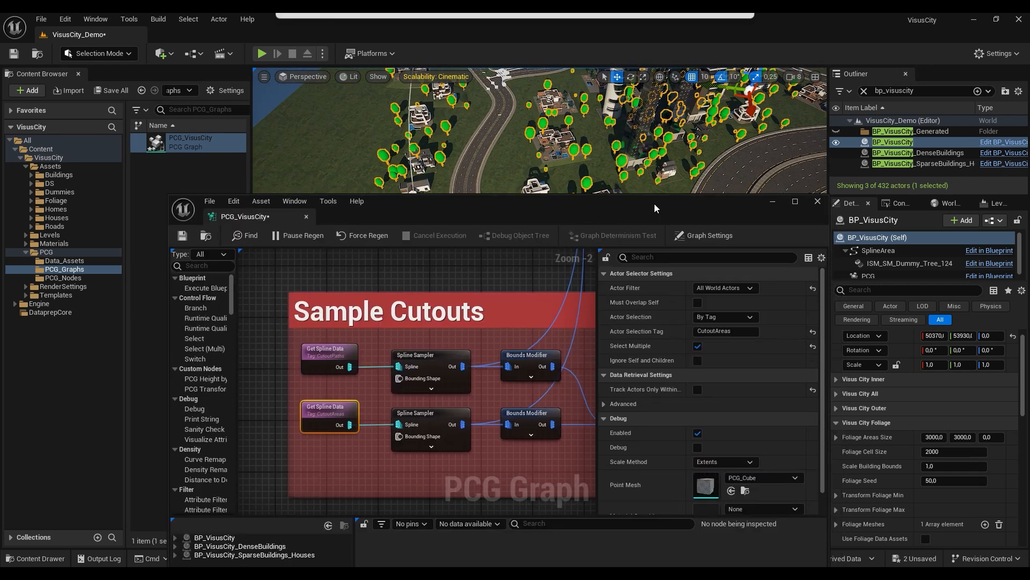
{"action": "left_click", "coordinate": [434, 354]}
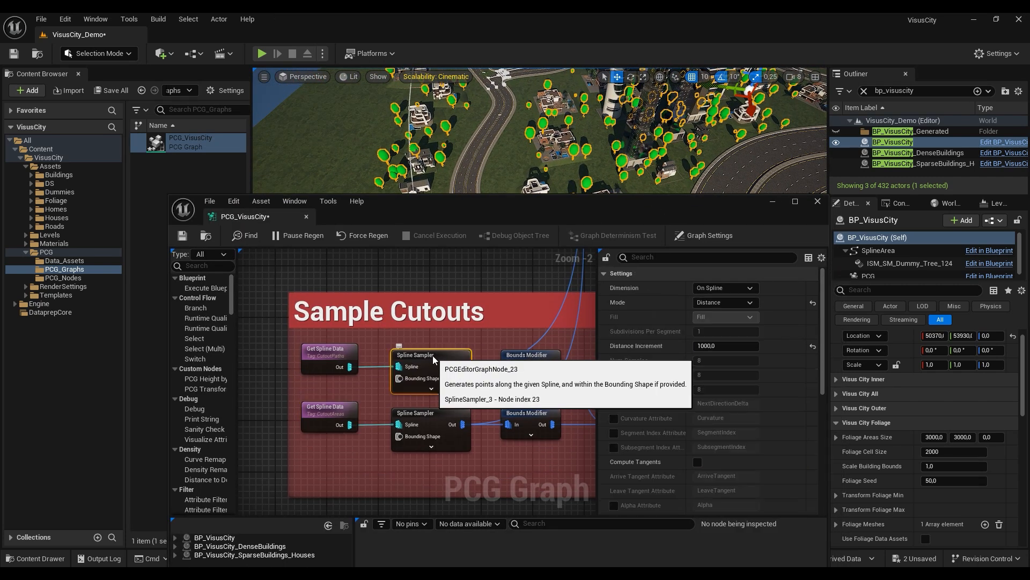
{"action": "left_click", "coordinate": [531, 359]}
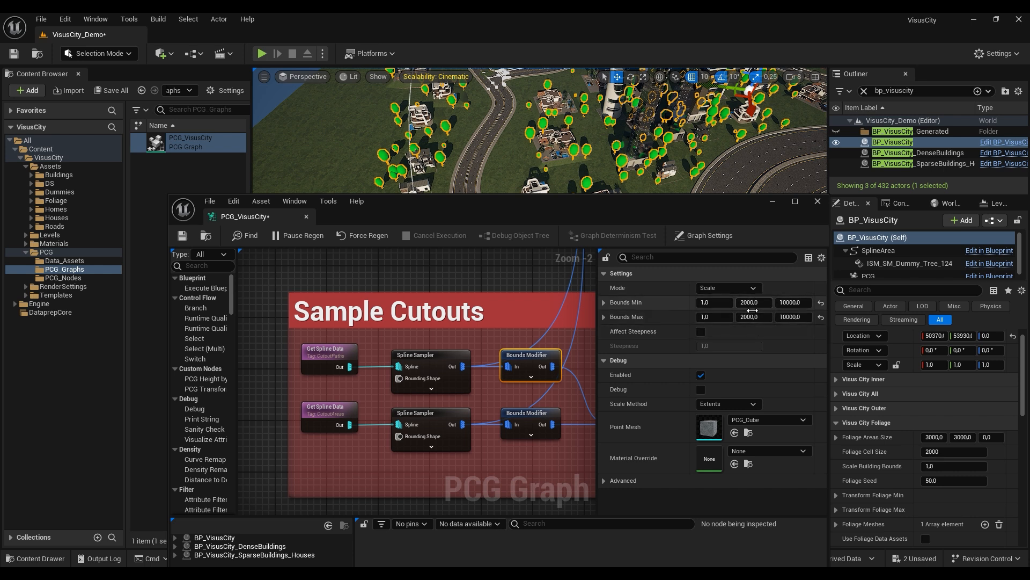
Move the graph window aside, find the separate cutout nodes below Foliage Generation, and place them closer to that group.
{"action": "left_click_drag", "start_coordinate": [675, 201], "coordinate": [557, 200]}
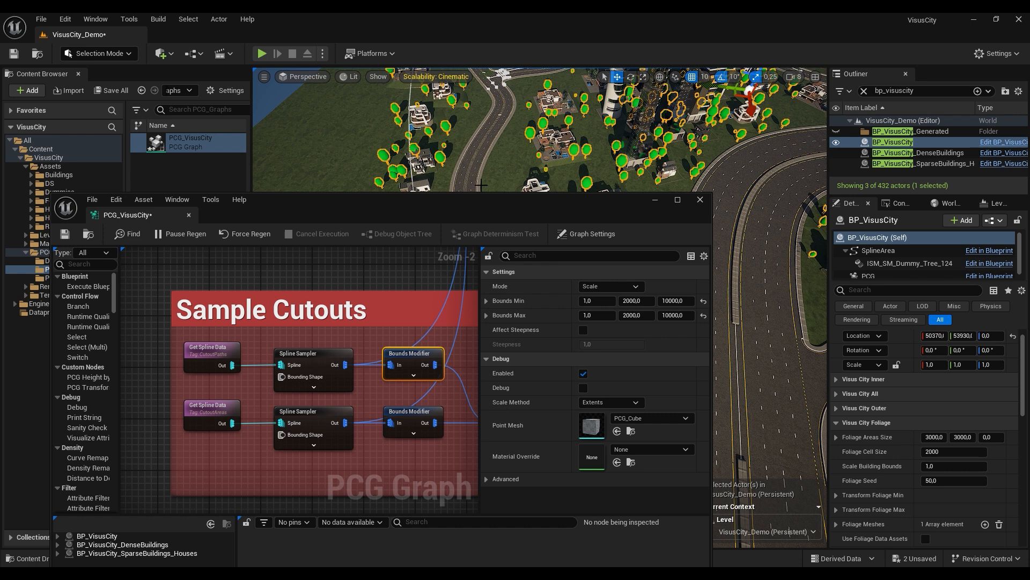
{"action": "scroll", "coordinate": [315, 346], "scroll_direction": "down", "scroll_amount": 4}
{"action": "right_click_drag", "start_coordinate": [352, 349], "coordinate": [281, 378]}
{"action": "right_click_drag", "start_coordinate": [317, 427], "coordinate": [235, 401]}
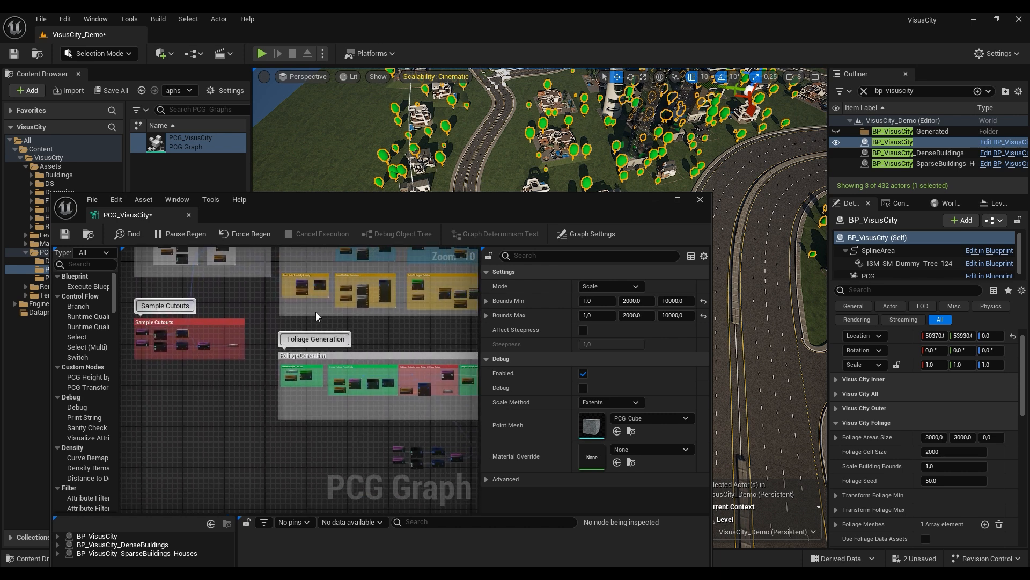
{"action": "right_click_drag", "start_coordinate": [402, 413], "coordinate": [270, 382]}
{"action": "scroll", "coordinate": [294, 412], "scroll_direction": "up", "scroll_amount": 2}
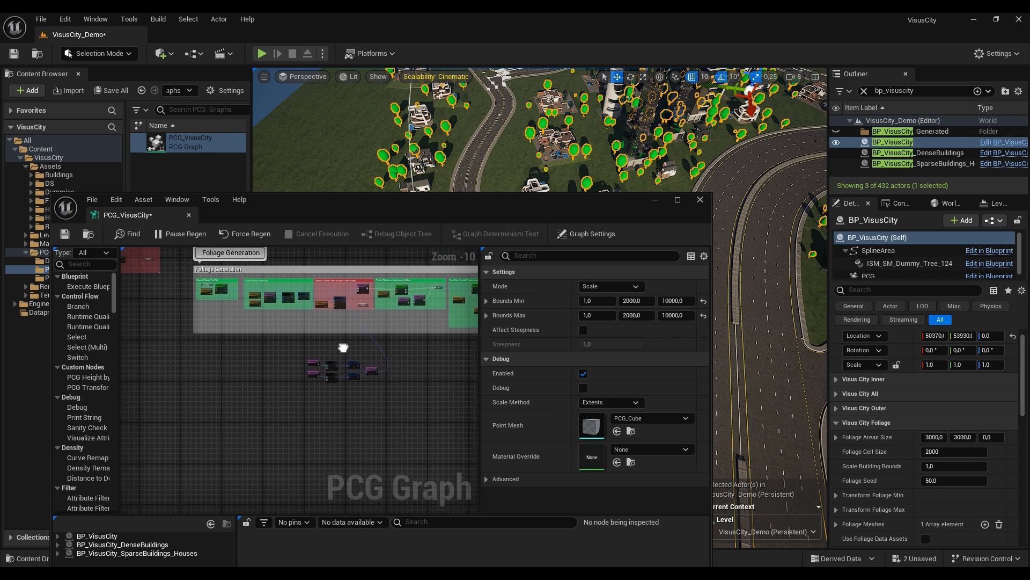
{"action": "left_click_drag", "start_coordinate": [272, 350], "coordinate": [413, 428]}
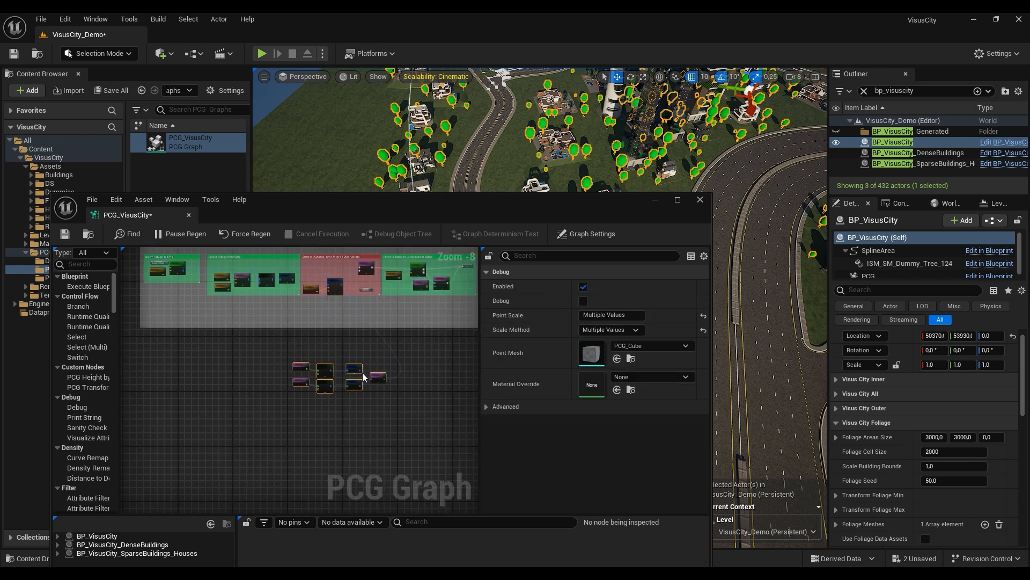
{"action": "scroll", "coordinate": [385, 377], "scroll_direction": "up", "scroll_amount": 2}
{"action": "left_click_drag", "start_coordinate": [384, 377], "coordinate": [387, 348]}
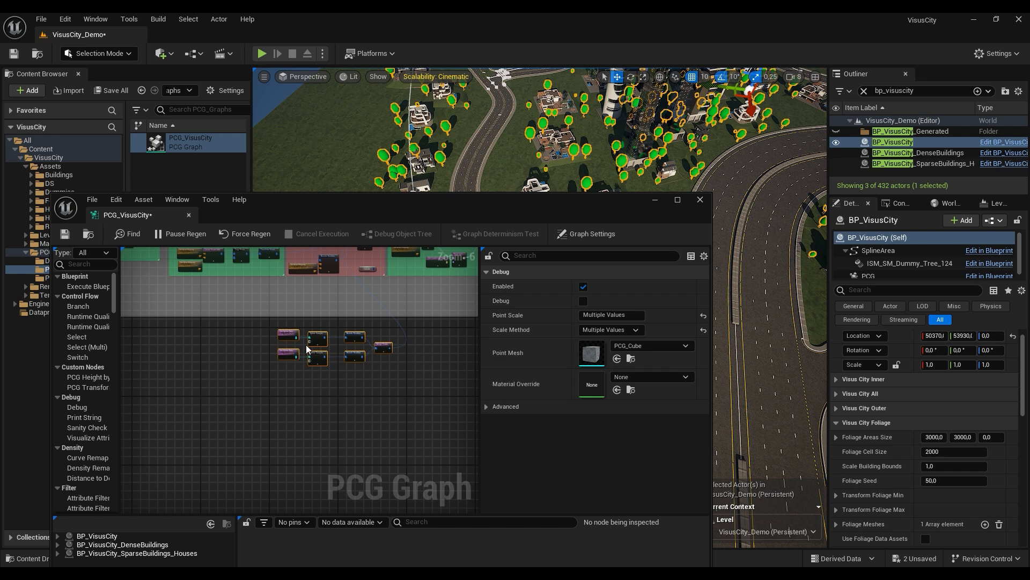
Inspect the foliage cutout's CutoutPaths Get Spline Data node and upper Bounds Modifier settings, and minimize the graph window.
{"action": "scroll", "coordinate": [309, 349], "scroll_direction": "up", "scroll_amount": 4}
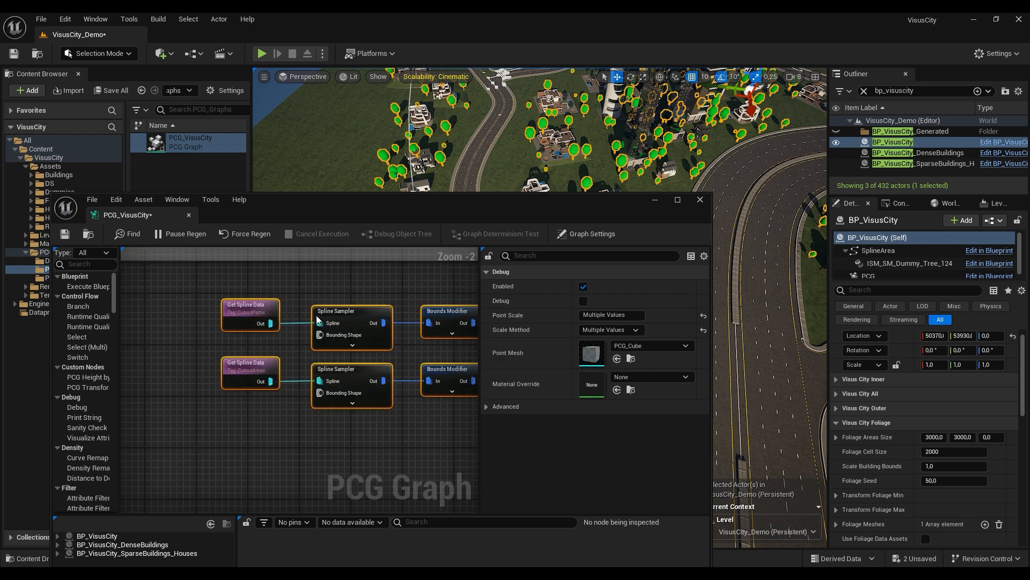
{"action": "left_click", "coordinate": [248, 314]}
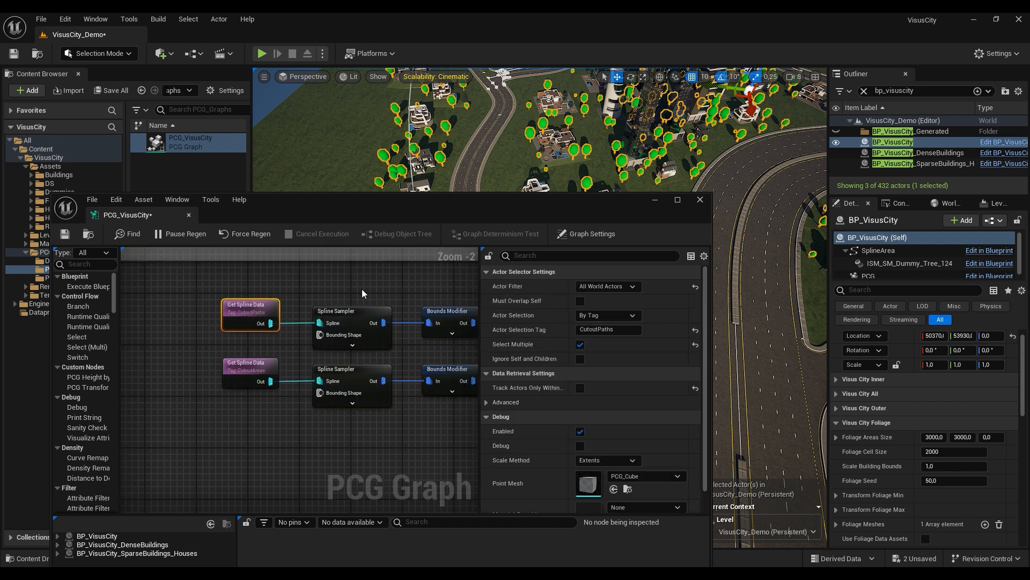
{"action": "right_click_drag", "start_coordinate": [362, 289], "coordinate": [254, 294]}
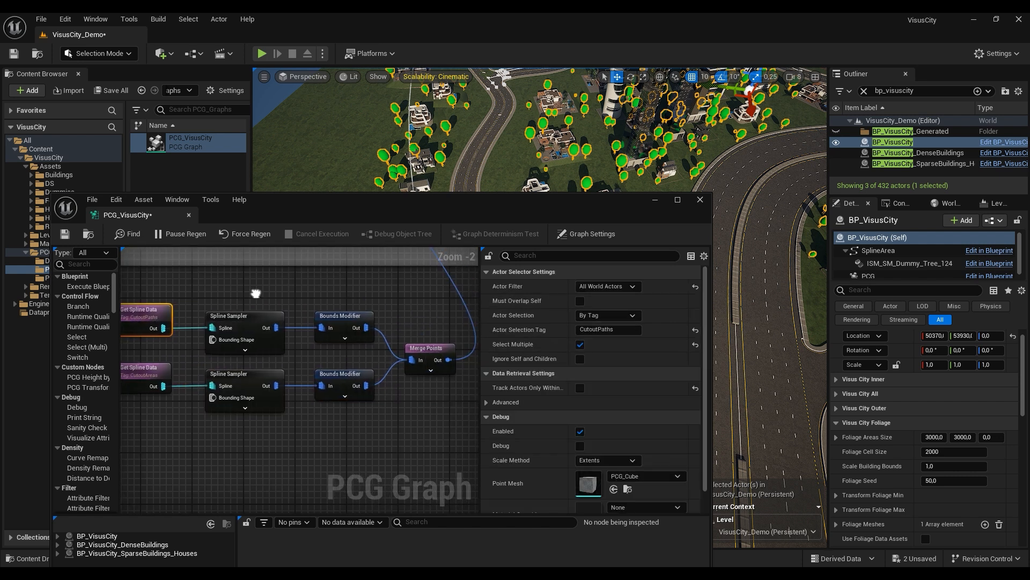
{"action": "left_click", "coordinate": [338, 319]}
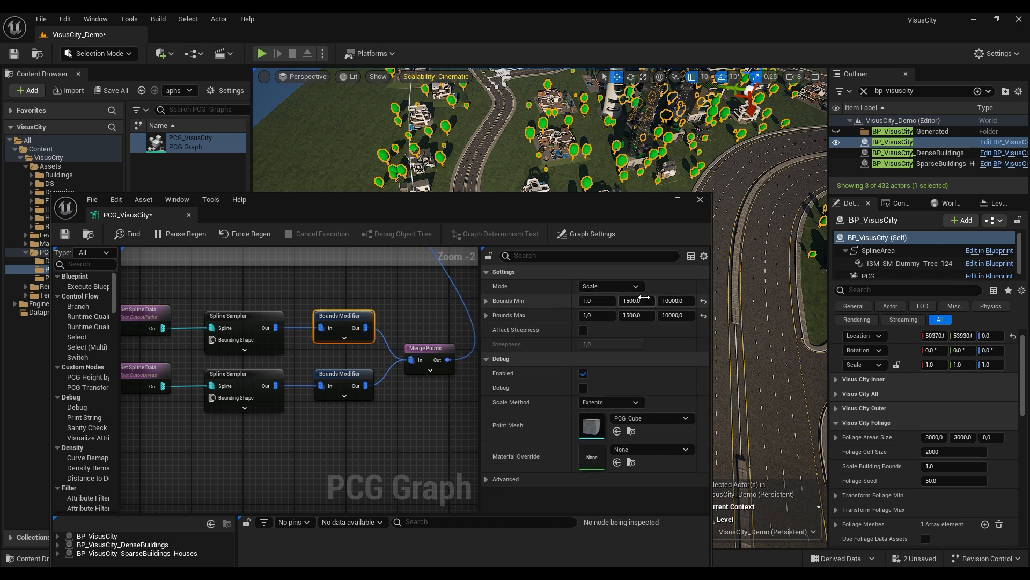
{"action": "scroll", "coordinate": [382, 392], "scroll_direction": "down", "scroll_amount": 4}
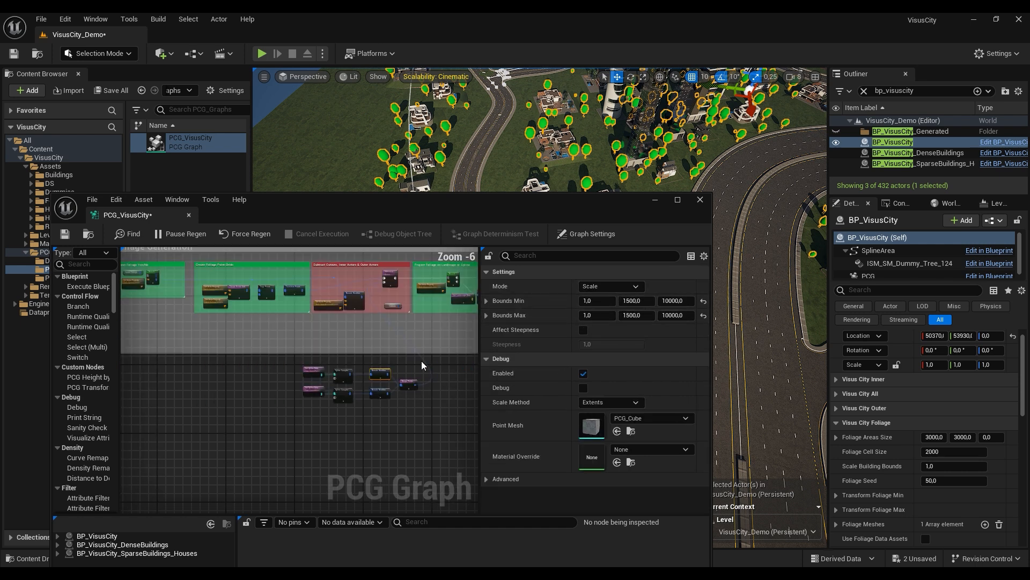
{"action": "left_click", "coordinate": [654, 202]}
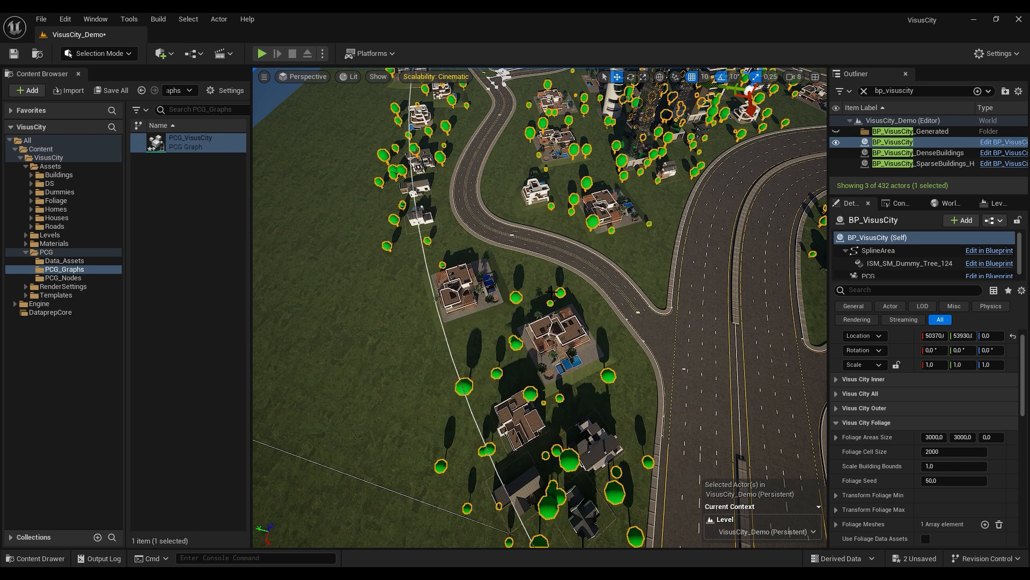
Set Foliage Areas Size to 1000 by 1000 on BP_VisusCity.
{"action": "right_click_drag", "start_coordinate": [581, 323], "coordinate": [574, 265]}
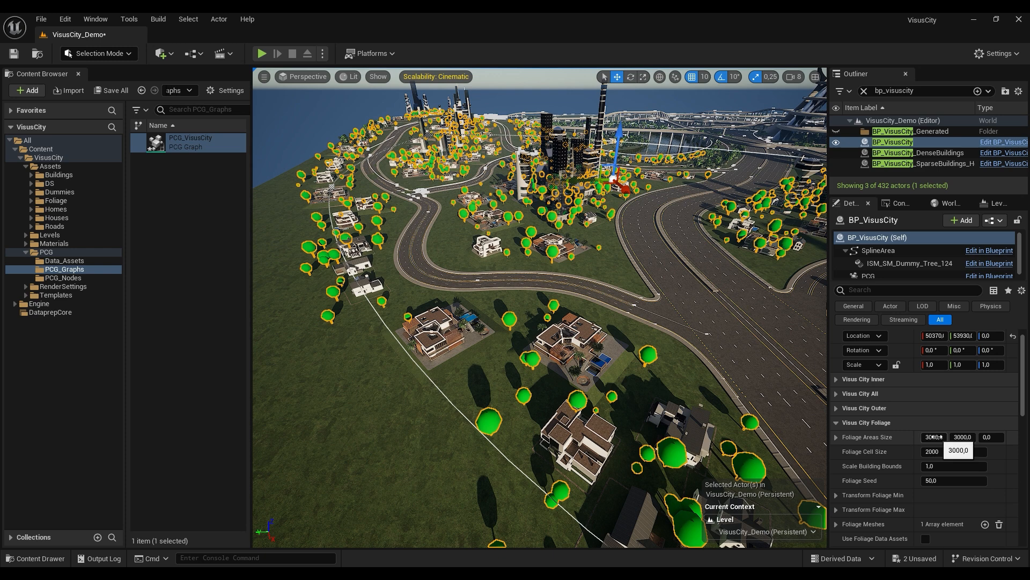
{"action": "right_click_drag", "start_coordinate": [545, 274], "coordinate": [549, 247]}
{"action": "right_click_drag", "start_coordinate": [565, 336], "coordinate": [565, 336]}
{"action": "key", "text": "w"}
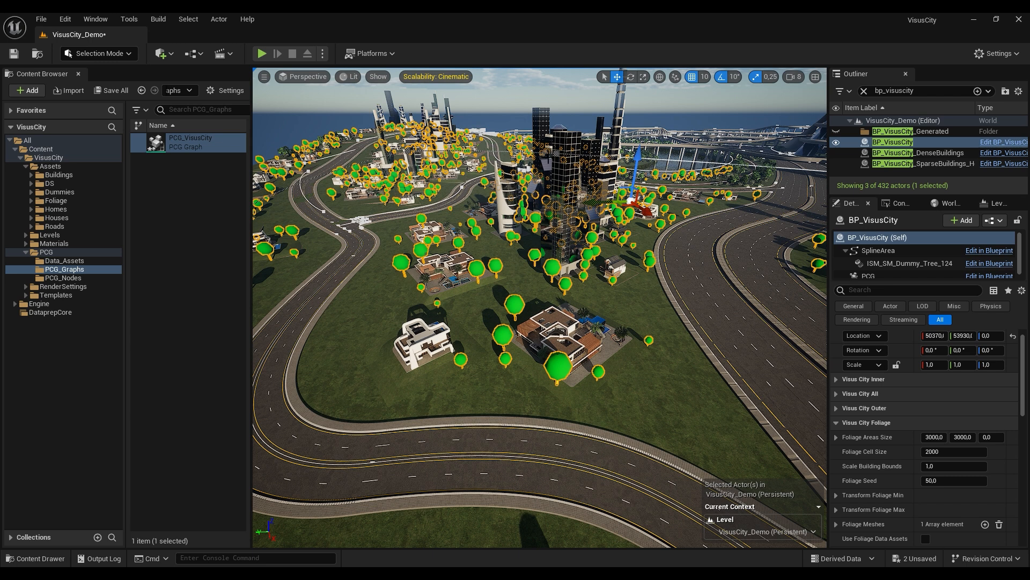
{"action": "left_click", "coordinate": [934, 437]}
{"action": "type", "text": "100"}
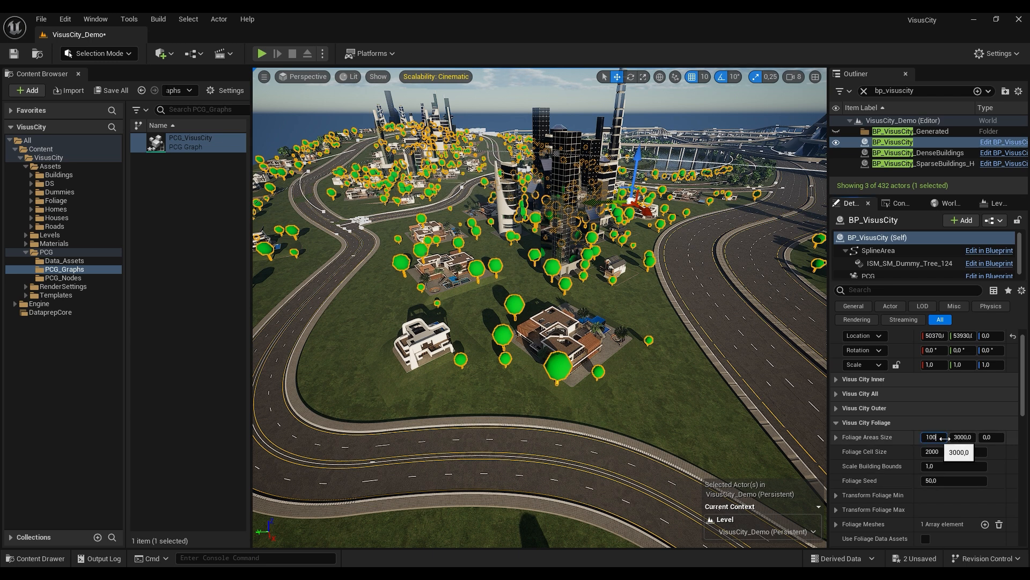
{"action": "type", "text": "0"}
{"action": "key", "text": "Tab"}
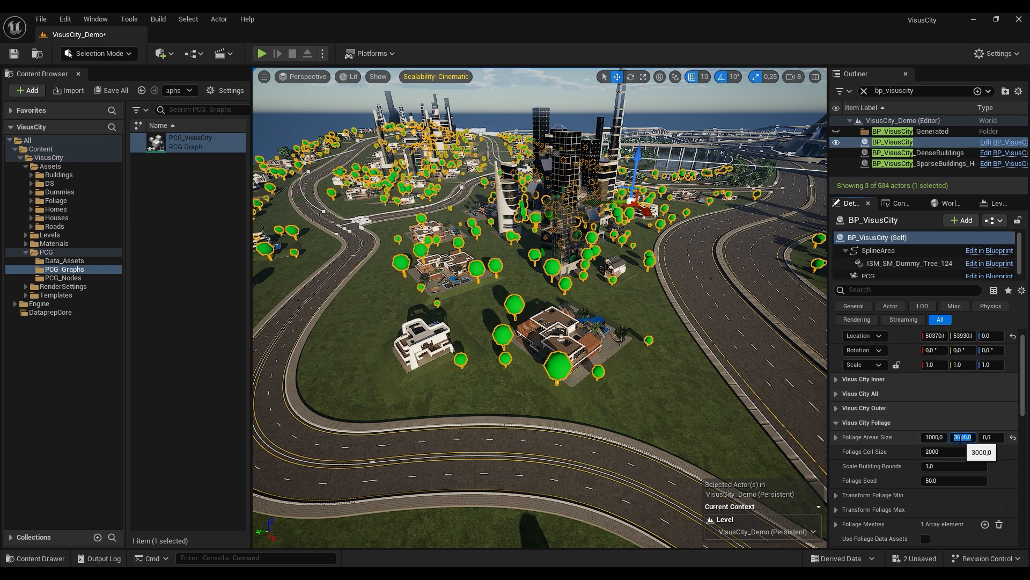
{"action": "type", "text": "1000"}
{"action": "key", "text": "Return"}
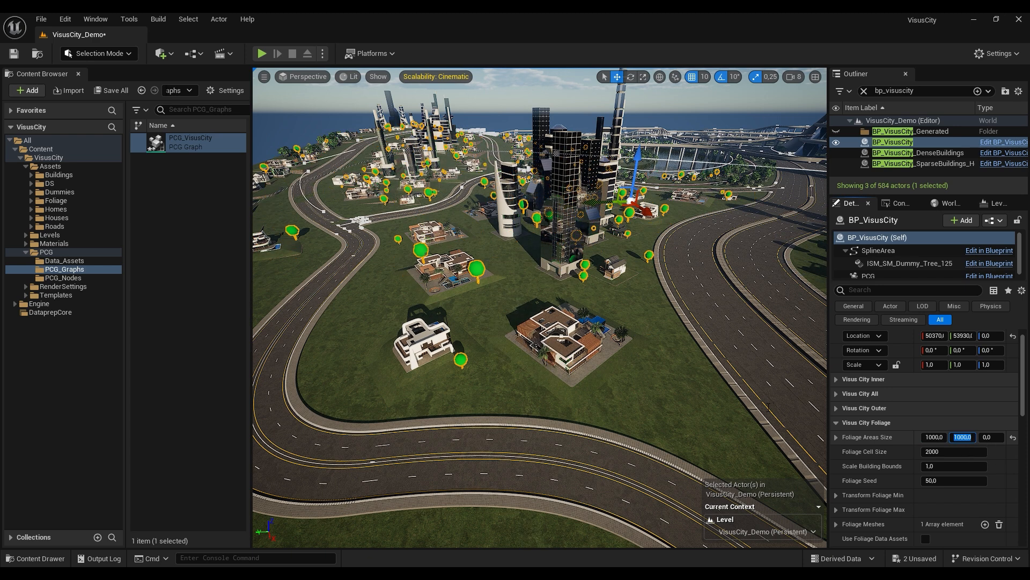
Fly over the curved road, houses and towers to examine how the trees are distributed.
{"action": "key", "text": "s"}
{"action": "mouse_move", "coordinate": [648, 352]}
{"action": "right_mouse_down"}
{"action": "mouse_move", "coordinate": [657, 376]}
{"action": "mouse_move", "coordinate": [601, 386]}
{"action": "mouse_move", "coordinate": [633, 373]}
{"action": "mouse_move", "coordinate": [634, 338]}
{"action": "mouse_move", "coordinate": [652, 368]}
{"action": "mouse_move", "coordinate": [633, 343]}
{"action": "mouse_move", "coordinate": [606, 354]}
{"action": "mouse_move", "coordinate": [631, 354]}
{"action": "right_mouse_up"}
{"action": "key", "text": "w"}
{"action": "key", "text": "w"}
{"action": "key", "text": "s"}
{"action": "scroll", "coordinate": [630, 349], "scroll_direction": "down", "scroll_amount": 2}
{"action": "key", "text": "w"}
{"action": "key", "text": "s"}
{"action": "key", "text": "a"}
Try a Foliage Areas Size of 1500 by 1500, and reset the property to its default.
{"action": "left_click", "coordinate": [933, 437]}
{"action": "type", "text": "1500"}
{"action": "left_click", "coordinate": [961, 437]}
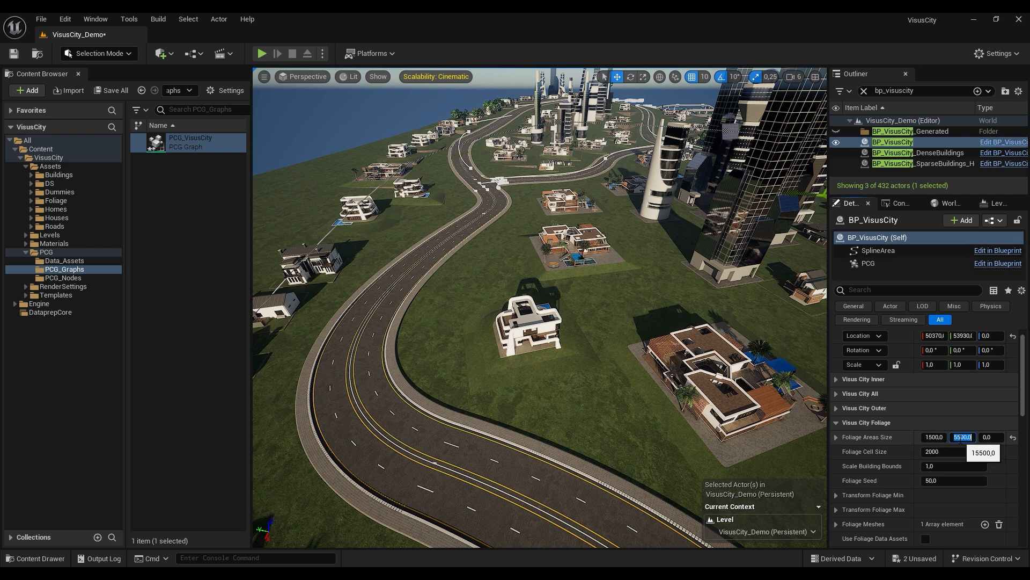
{"action": "key", "text": "Return"}
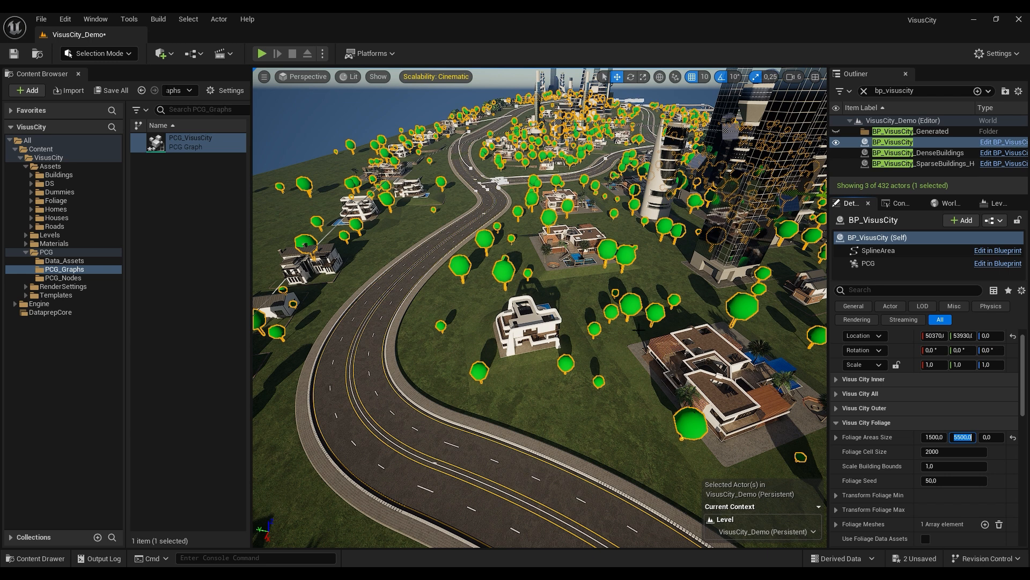
{"action": "type", "text": "0"}
{"action": "key", "text": "Return"}
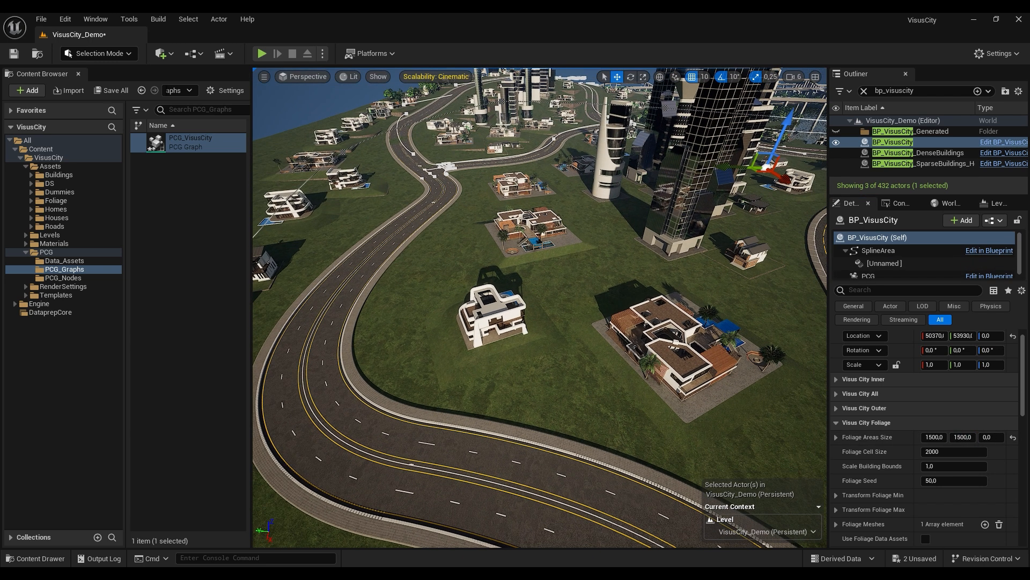
{"action": "left_click", "coordinate": [1013, 437]}
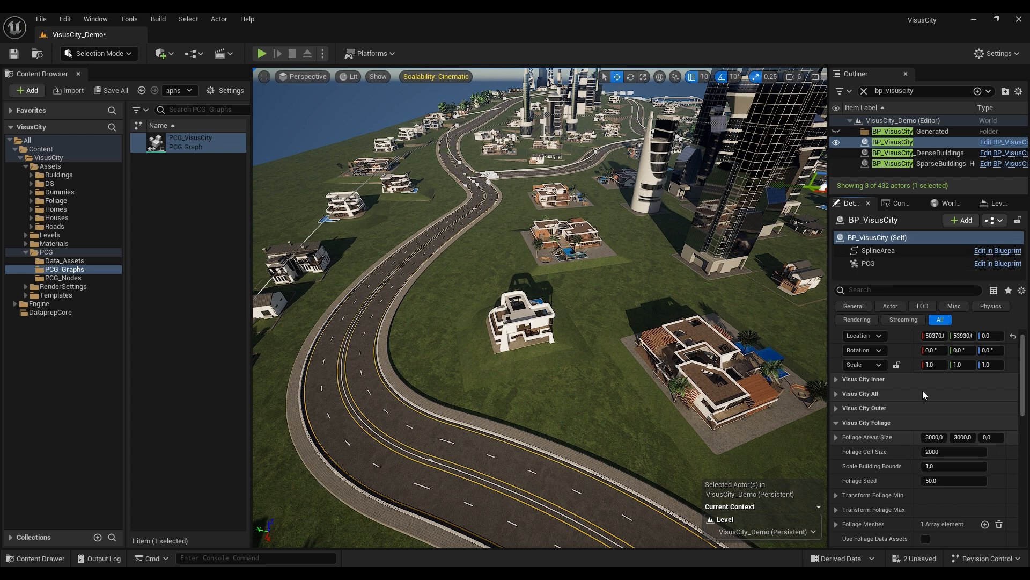
Try a Foliage Areas Size of 2000 by 2000, examine the trees around the houses, and reset it to the default 3000 by 3000.
{"action": "left_click", "coordinate": [934, 437]}
{"action": "type", "text": "2000"}
{"action": "left_click", "coordinate": [961, 436]}
{"action": "type", "text": "2000"}
{"action": "key", "text": "Return"}
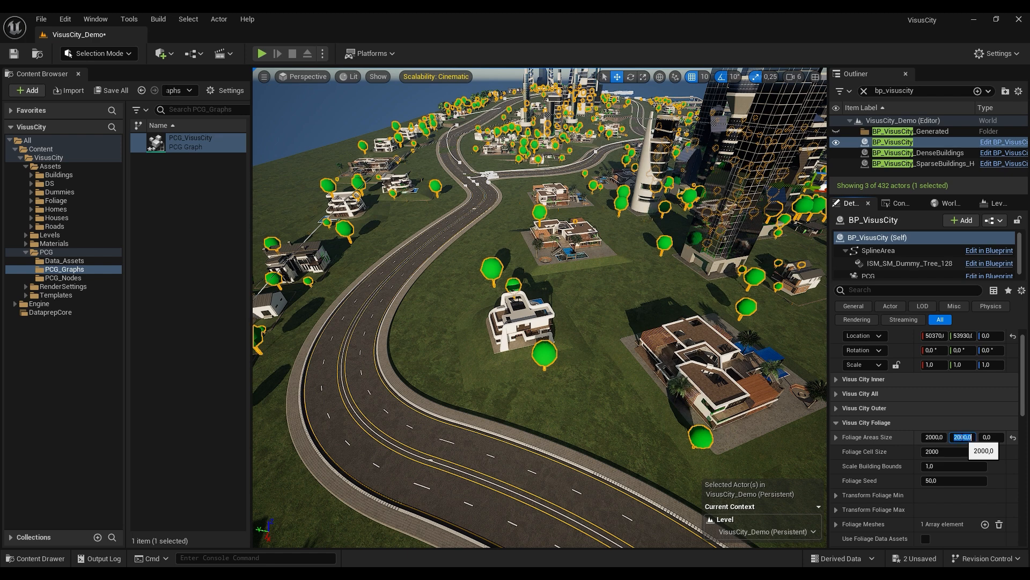
{"action": "right_click_drag", "start_coordinate": [695, 363], "coordinate": [638, 358]}
{"action": "key", "text": "w"}
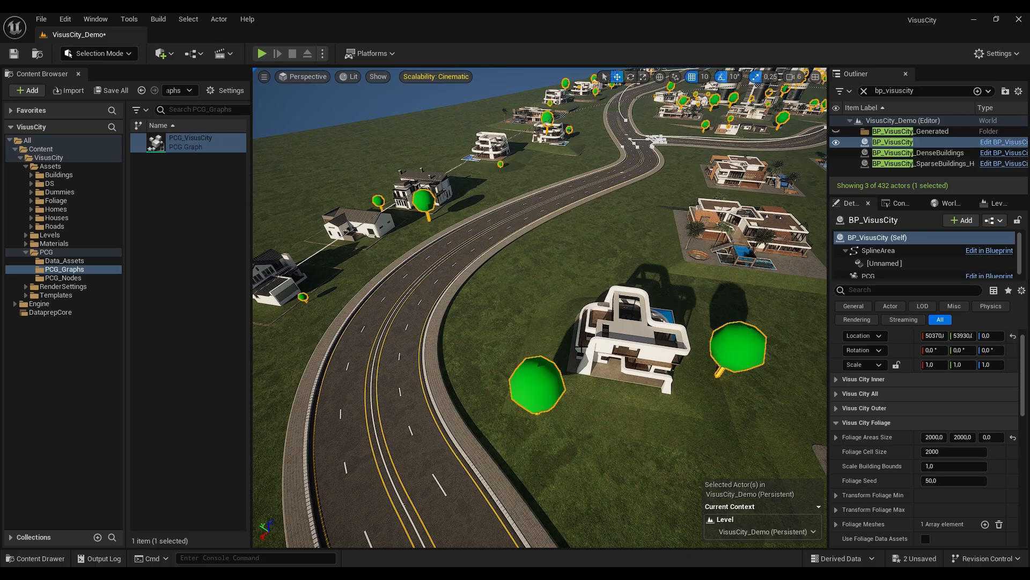
{"action": "key", "text": "s"}
{"action": "mouse_move", "coordinate": [627, 351]}
{"action": "right_mouse_down"}
{"action": "mouse_move", "coordinate": [692, 366]}
{"action": "mouse_move", "coordinate": [634, 360]}
{"action": "right_mouse_up"}
{"action": "key", "text": "w"}
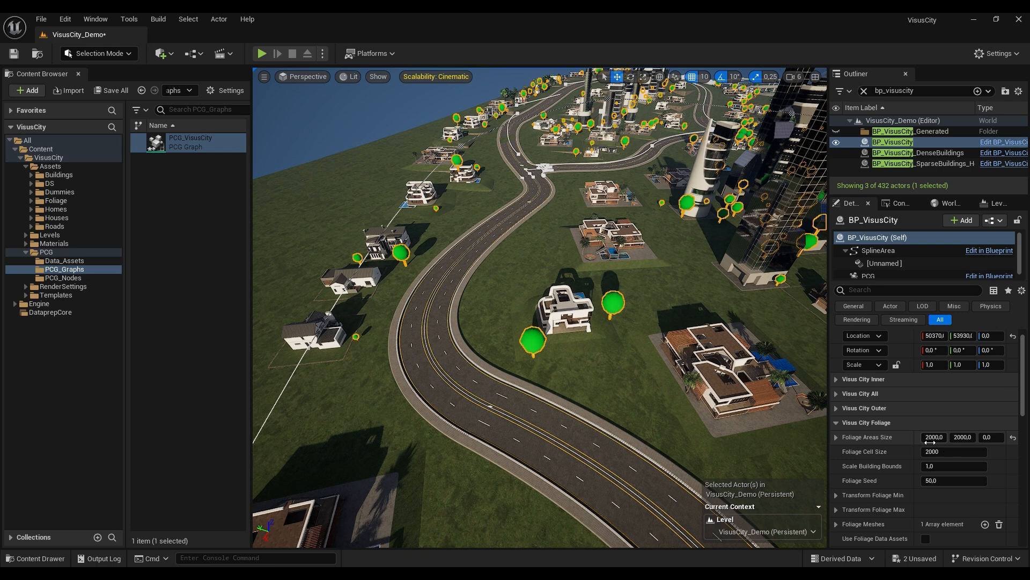
{"action": "left_click", "coordinate": [930, 440]}
{"action": "left_click", "coordinate": [1012, 437]}
Try Foliage Cell Size values of 5000 and 3000 to compare the tree density around the houses.
{"action": "right_click_drag", "start_coordinate": [658, 366], "coordinate": [711, 333]}
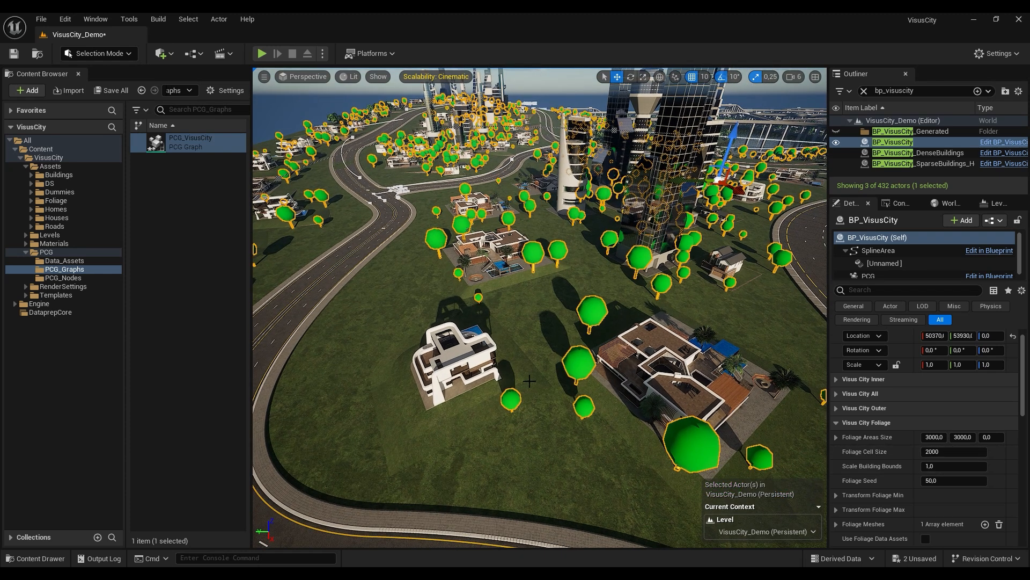
{"action": "left_click", "coordinate": [948, 452]}
{"action": "type", "text": "5000"}
{"action": "key", "text": "Return"}
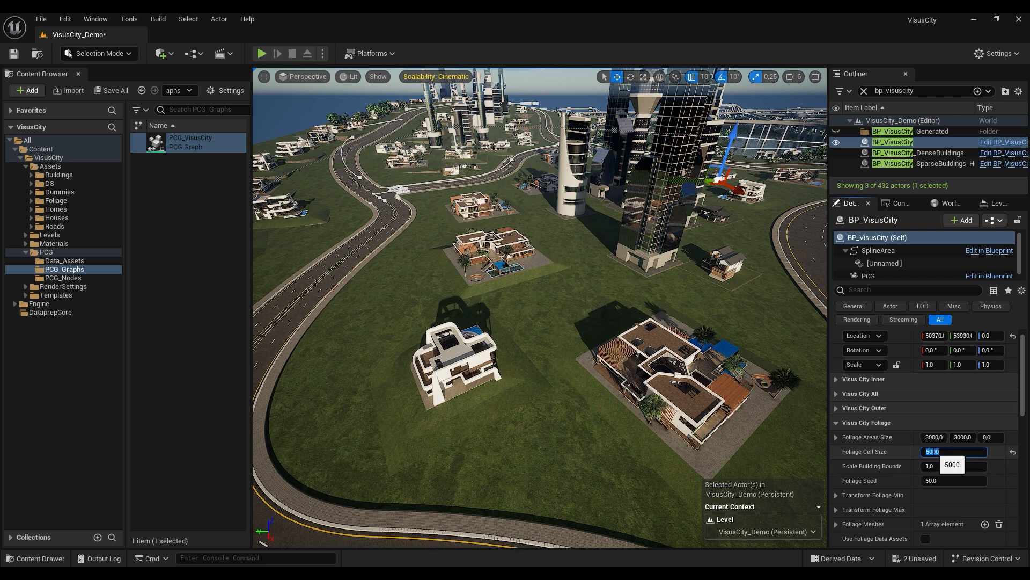
{"action": "key", "text": "Return"}
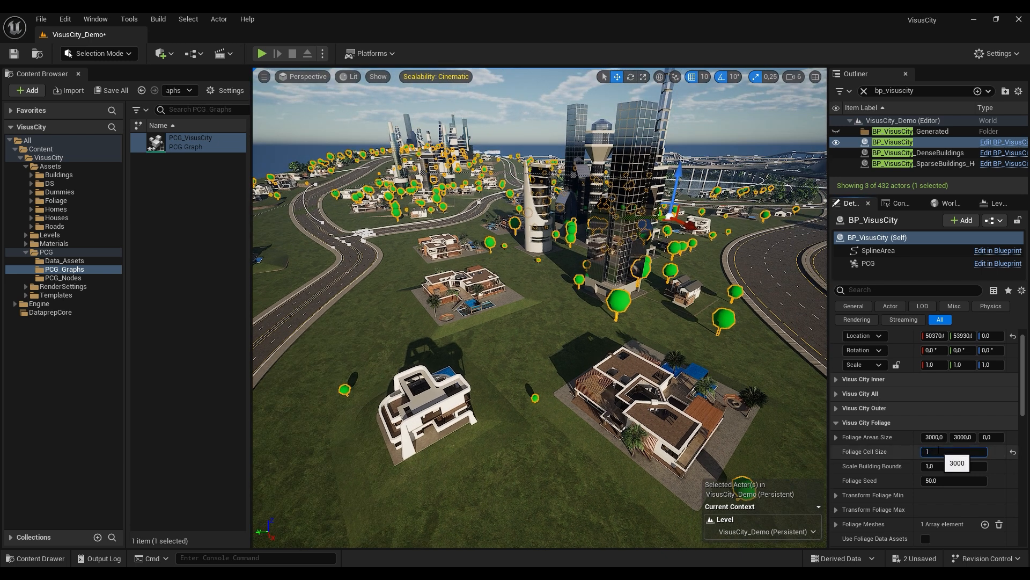
Try Foliage Cell Size values of 1500 and 1000, and reset the property to its default of 2000.
{"action": "type", "text": "1500"}
{"action": "key", "text": "Return"}
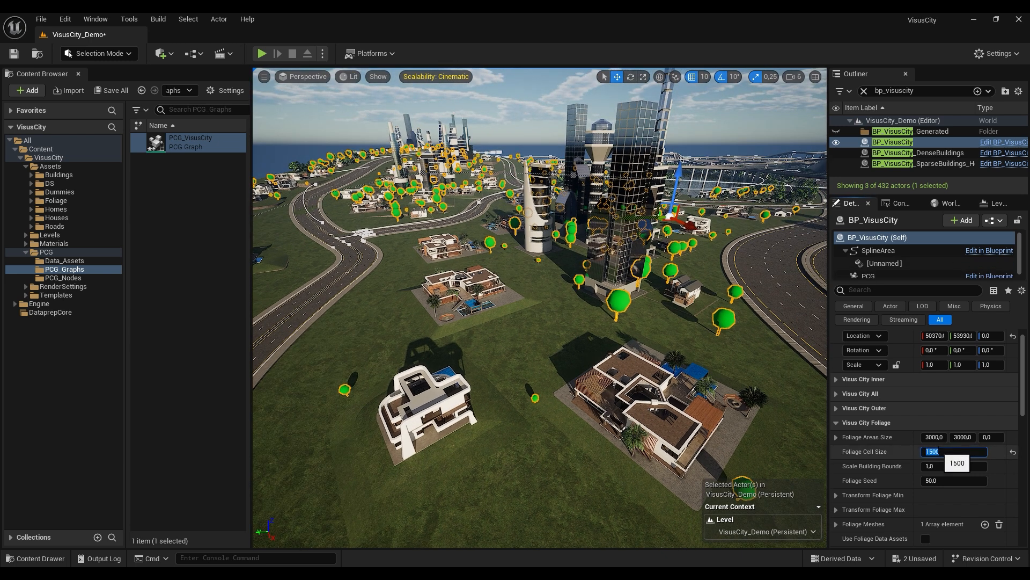
{"action": "type", "text": "1000"}
{"action": "key", "text": "Return"}
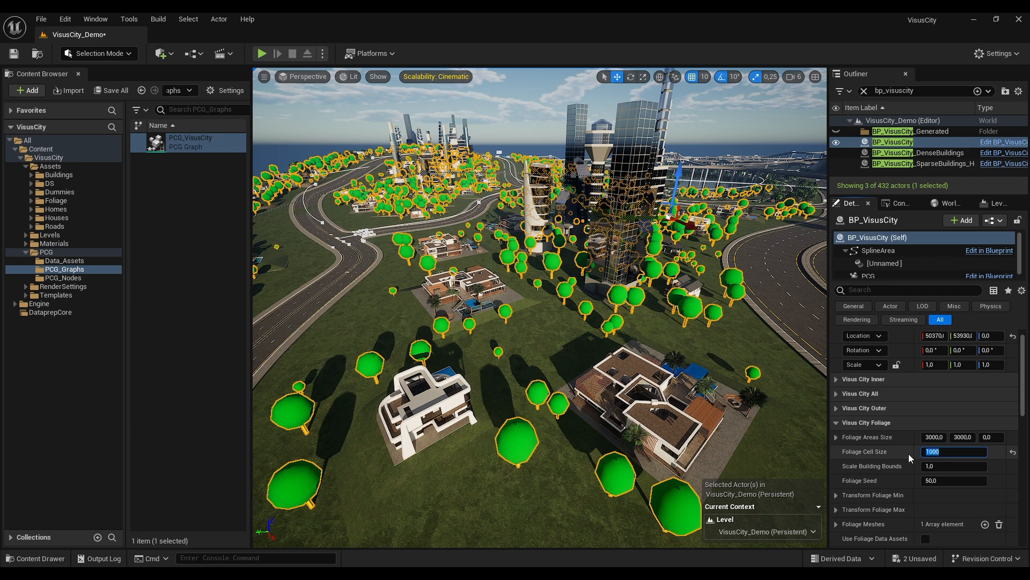
{"action": "right_click_drag", "start_coordinate": [737, 421], "coordinate": [703, 407]}
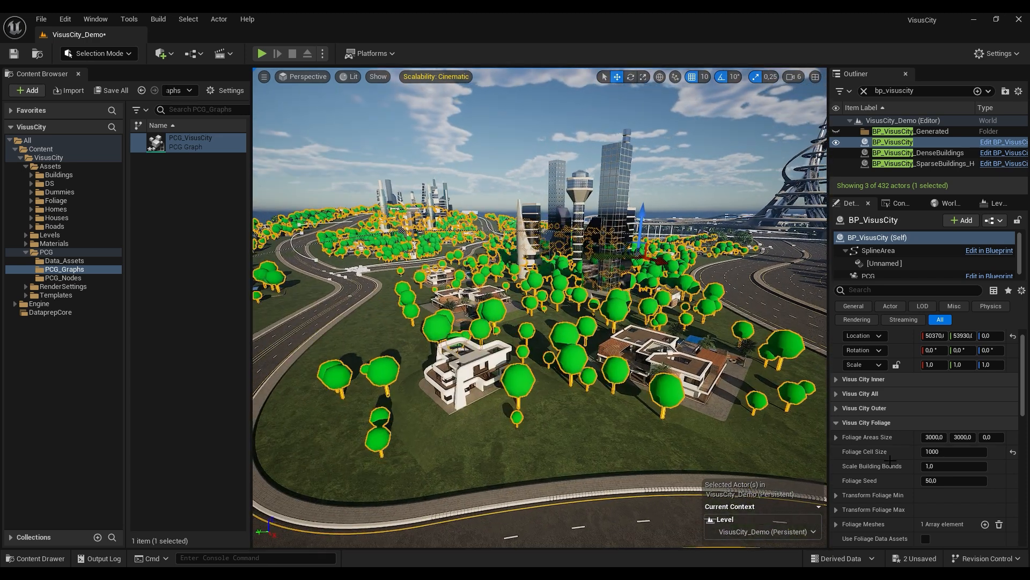
{"action": "left_click", "coordinate": [1013, 452]}
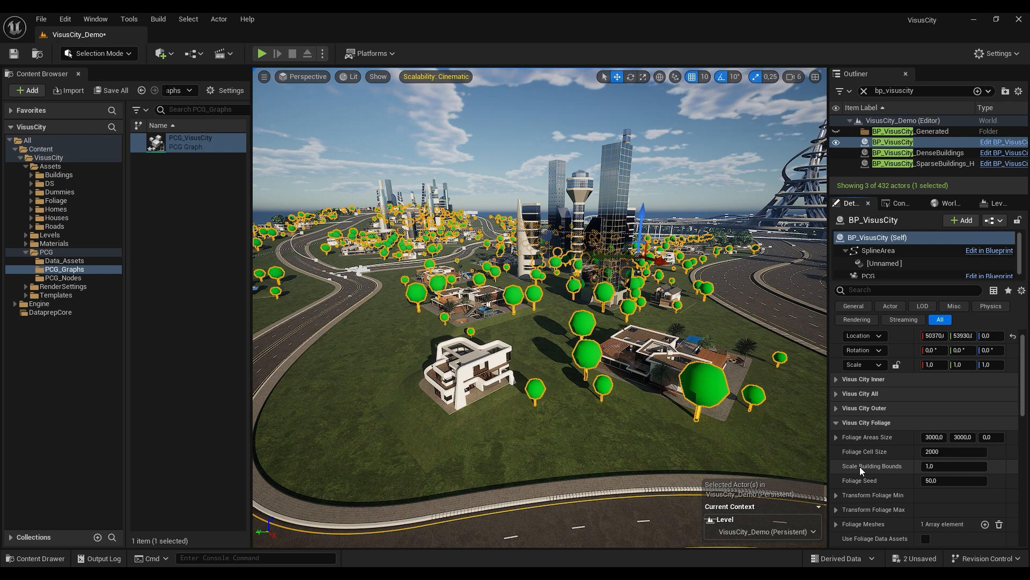
Try a Scale Building Bounds value of 2, examine the tree clearance around the buildings, and restore it to 1.
{"action": "key", "text": "w"}
{"action": "right_click_drag", "start_coordinate": [651, 395], "coordinate": [673, 432]}
{"action": "key", "text": "s"}
{"action": "key", "text": "w"}
{"action": "right_click_drag", "start_coordinate": [612, 403], "coordinate": [613, 421]}
{"action": "key", "text": "w"}
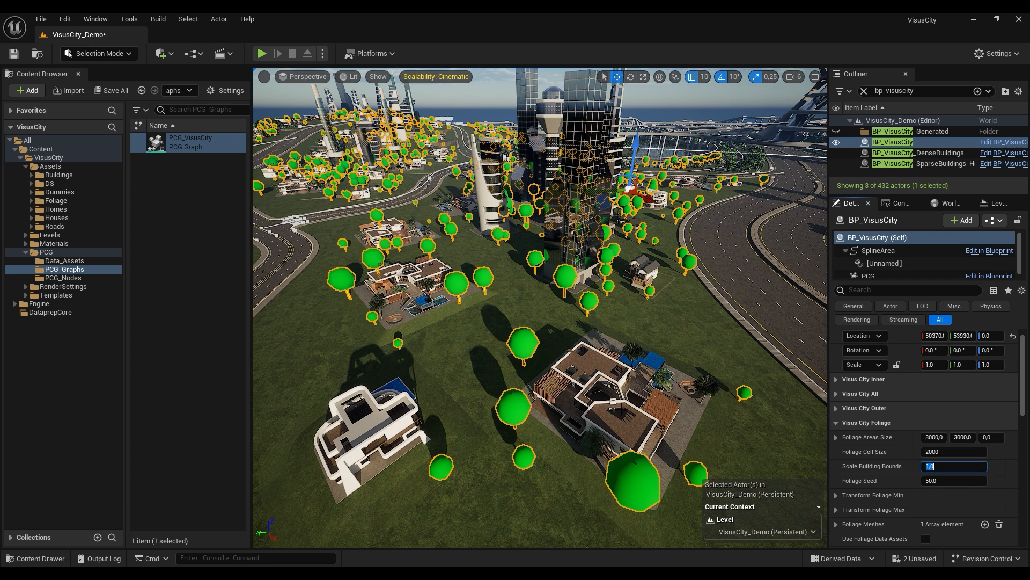
{"action": "type", "text": "2"}
{"action": "key", "text": "Return"}
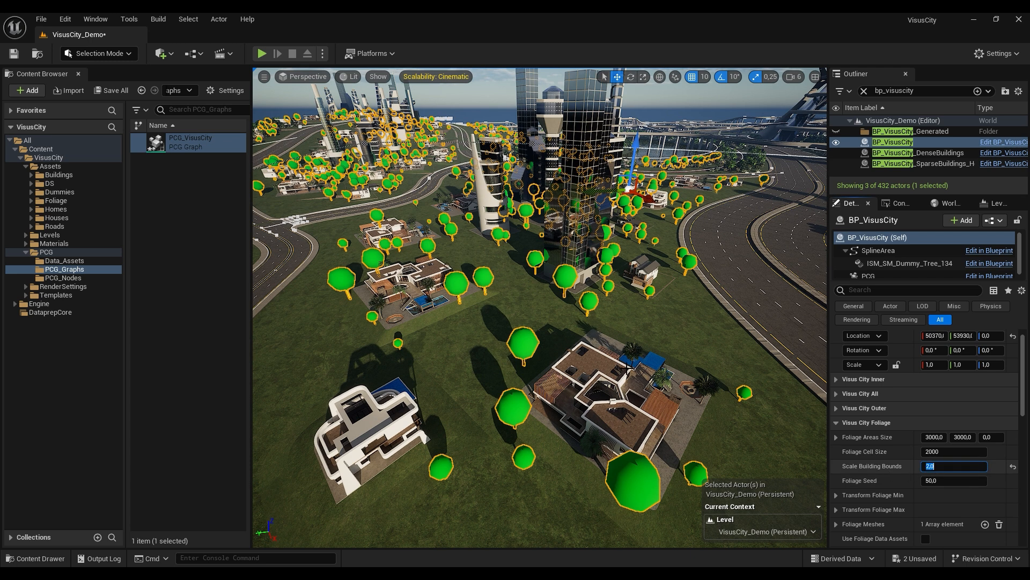
{"action": "right_click_drag", "start_coordinate": [540, 308], "coordinate": [542, 263]}
{"action": "mouse_move", "coordinate": [637, 440]}
{"action": "right_mouse_down"}
{"action": "mouse_move", "coordinate": [611, 446]}
{"action": "mouse_move", "coordinate": [663, 456]}
{"action": "mouse_move", "coordinate": [657, 464]}
{"action": "mouse_move", "coordinate": [742, 475]}
{"action": "mouse_move", "coordinate": [728, 431]}
{"action": "mouse_move", "coordinate": [723, 458]}
{"action": "mouse_move", "coordinate": [636, 441]}
{"action": "right_mouse_up"}
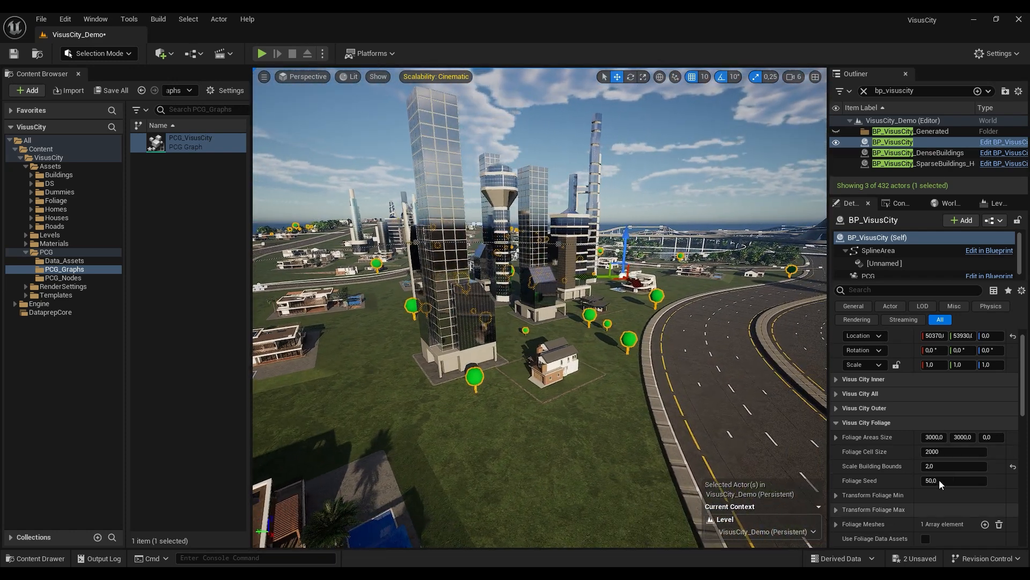
{"action": "type", "text": "1"}
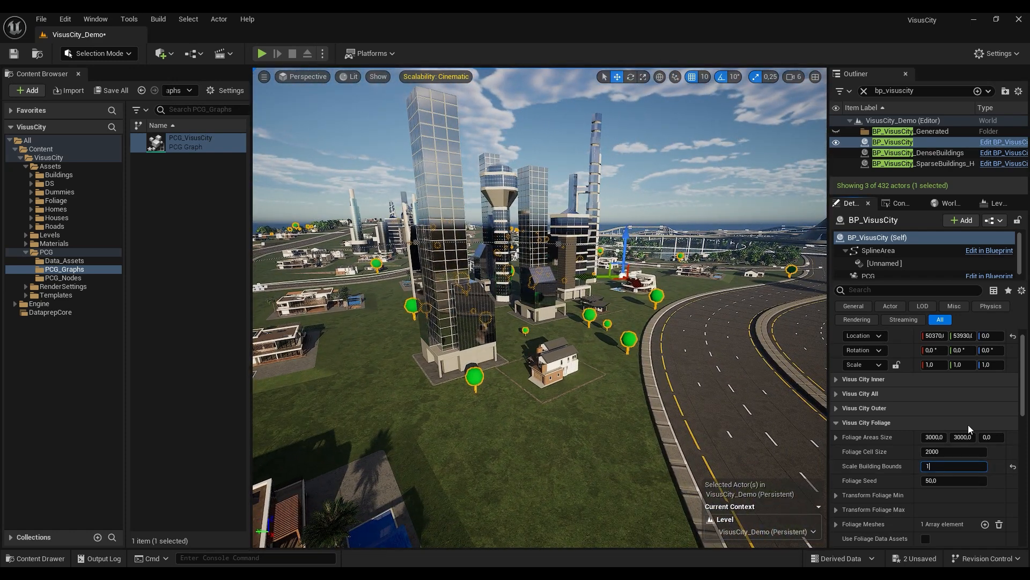
{"action": "key", "text": "Return"}
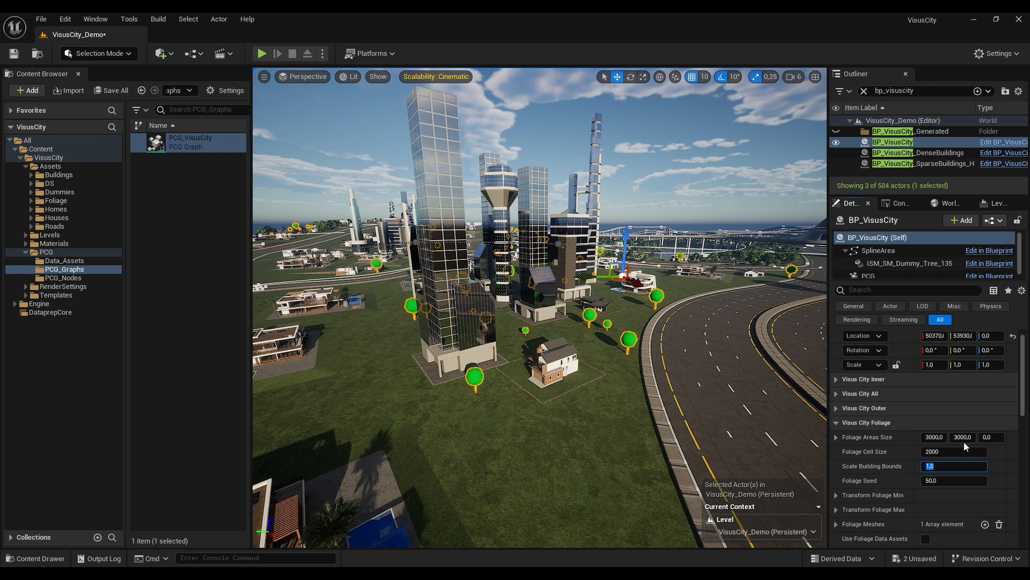
Examine the Transform Foliage Min and Max values and the Foliage Meshes array in BP_VisusCity's foliage settings.
{"action": "right_click_drag", "start_coordinate": [683, 405], "coordinate": [635, 407]}
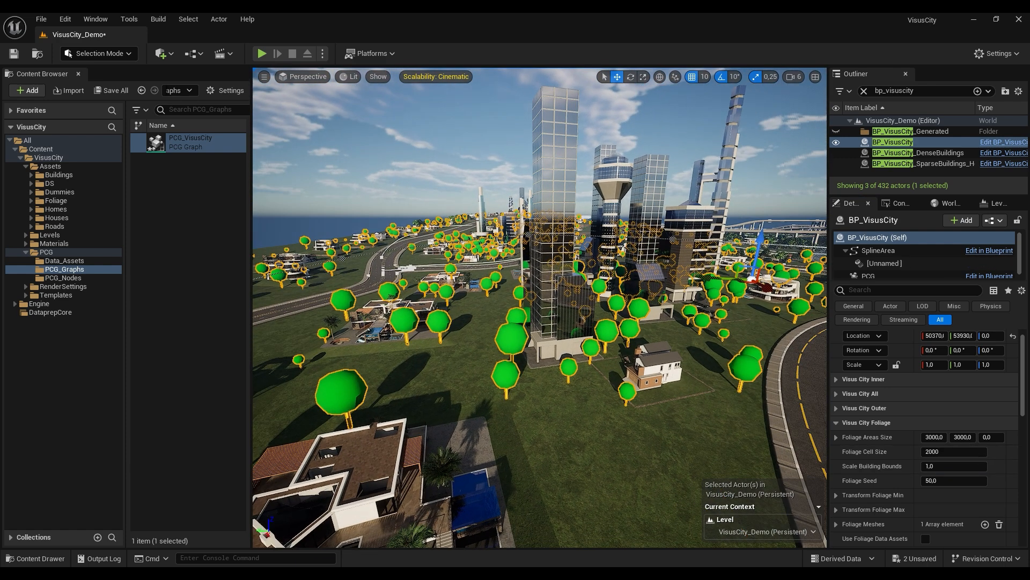
{"action": "right_click_drag", "start_coordinate": [708, 399], "coordinate": [636, 405]}
{"action": "scroll", "coordinate": [912, 483], "scroll_direction": "down", "scroll_amount": 3}
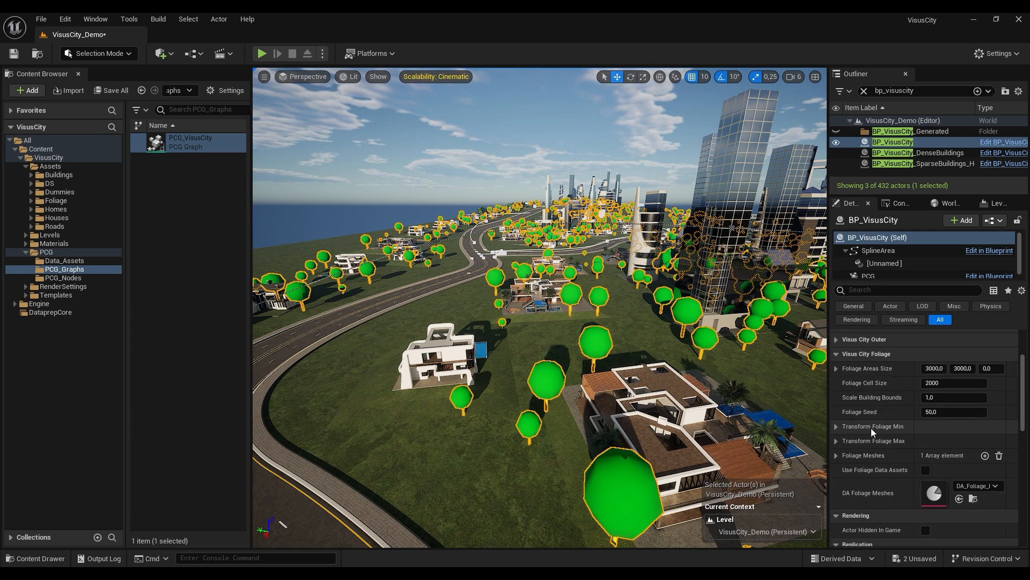
{"action": "left_click", "coordinate": [835, 426]}
{"action": "scroll", "coordinate": [853, 442], "scroll_direction": "down", "scroll_amount": 2}
{"action": "left_click", "coordinate": [835, 450]}
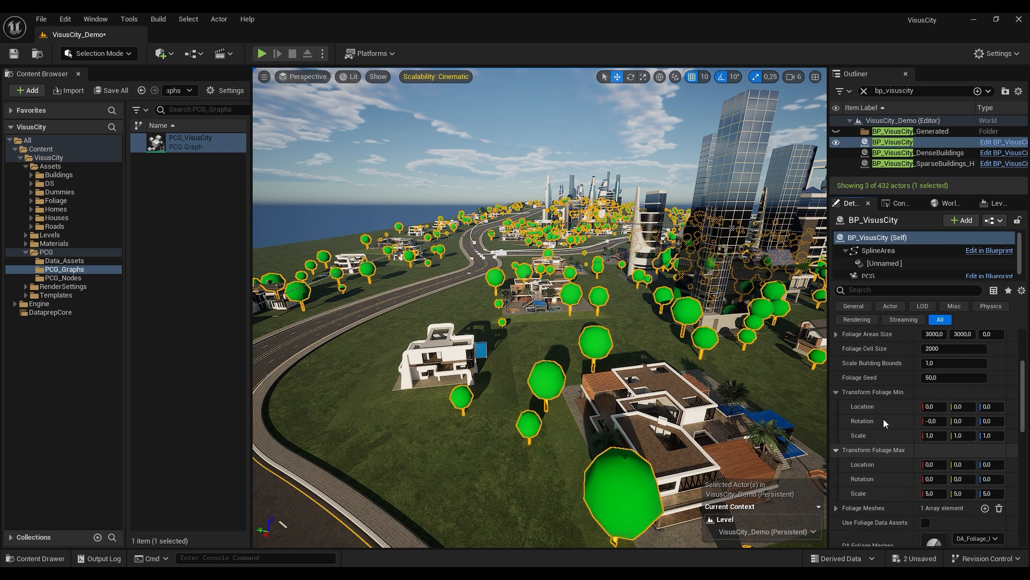
{"action": "scroll", "coordinate": [883, 414], "scroll_direction": "down", "scroll_amount": 2}
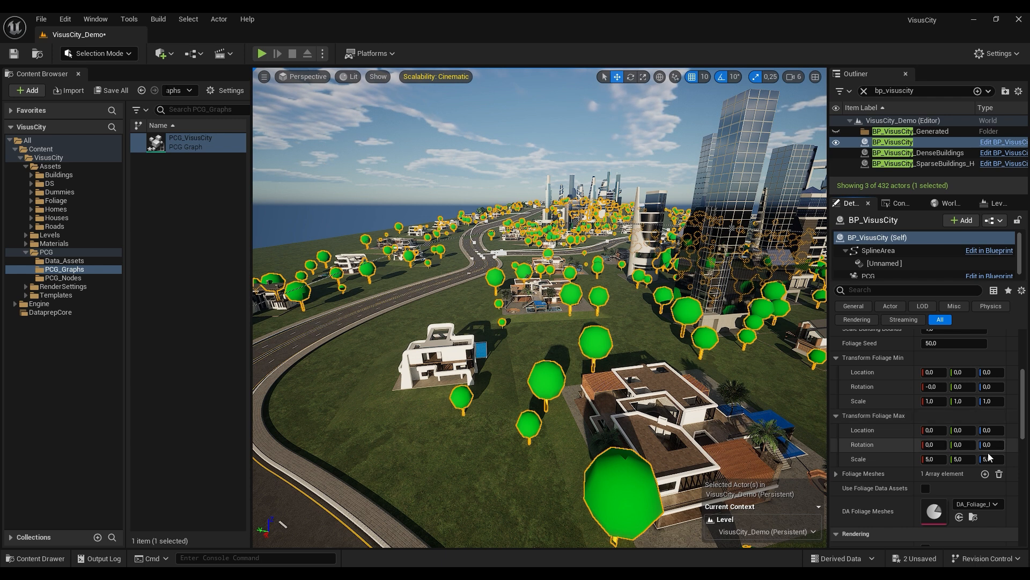
{"action": "scroll", "coordinate": [884, 429], "scroll_direction": "down", "scroll_amount": 3}
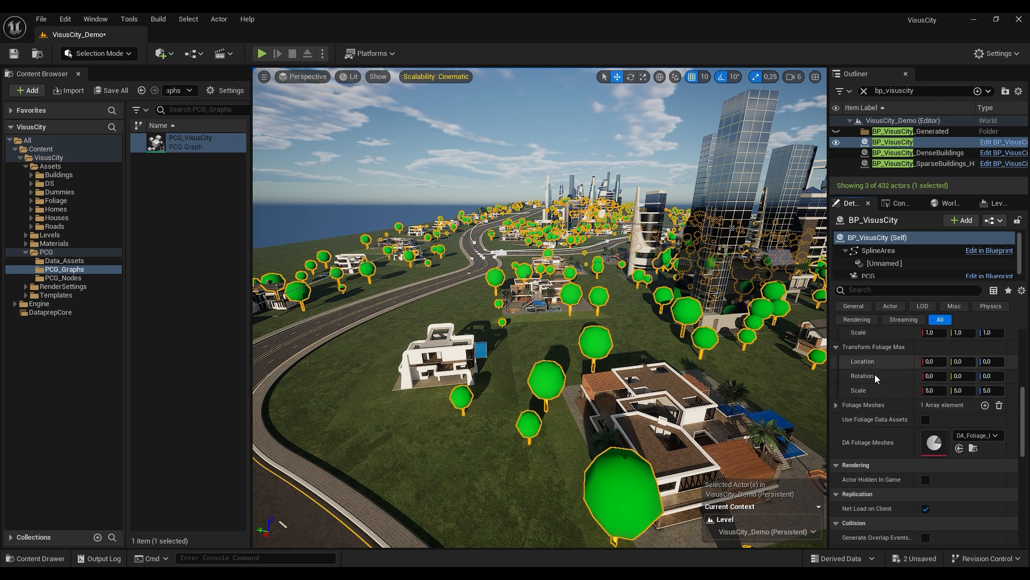
{"action": "left_click", "coordinate": [836, 405]}
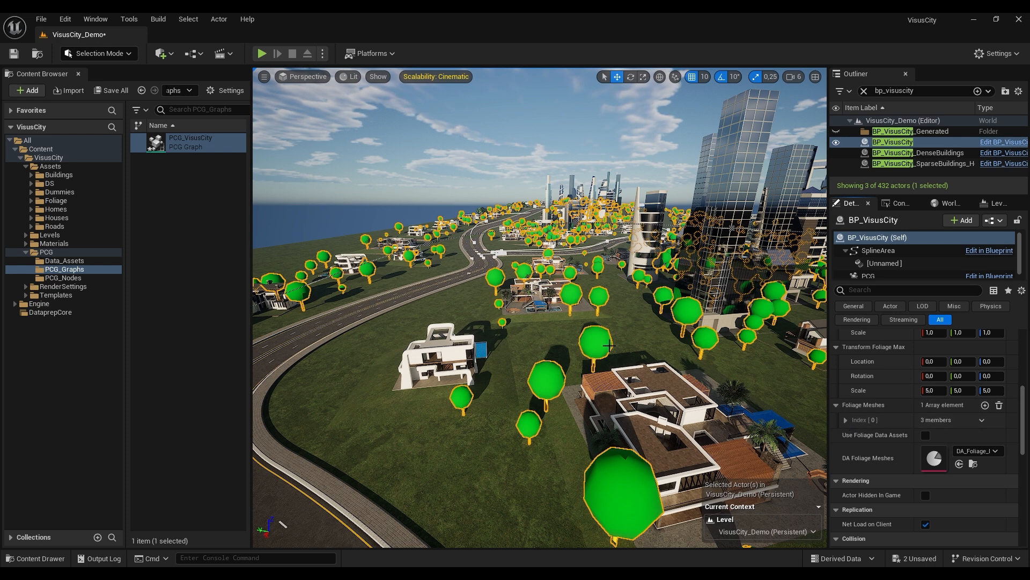
{"action": "left_click", "coordinate": [836, 405]}
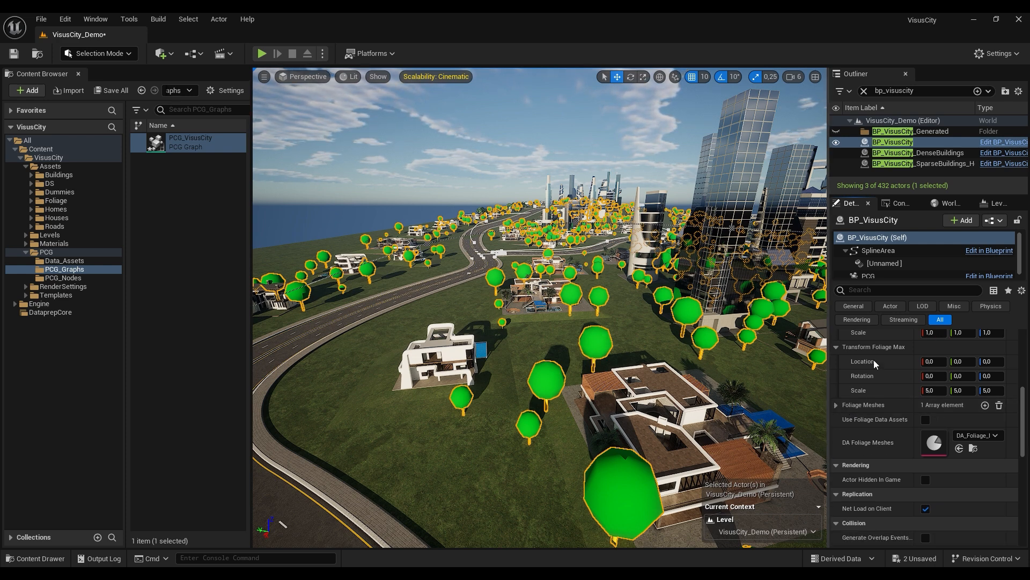
Turn on Use Foliage Data Assets for BP_VisusCity and view the trees around the houses without the selection outline.
{"action": "key", "text": "s"}
{"action": "right_click_drag", "start_coordinate": [677, 400], "coordinate": [699, 387]}
{"action": "key", "text": "w"}
{"action": "left_click", "coordinate": [925, 420]}
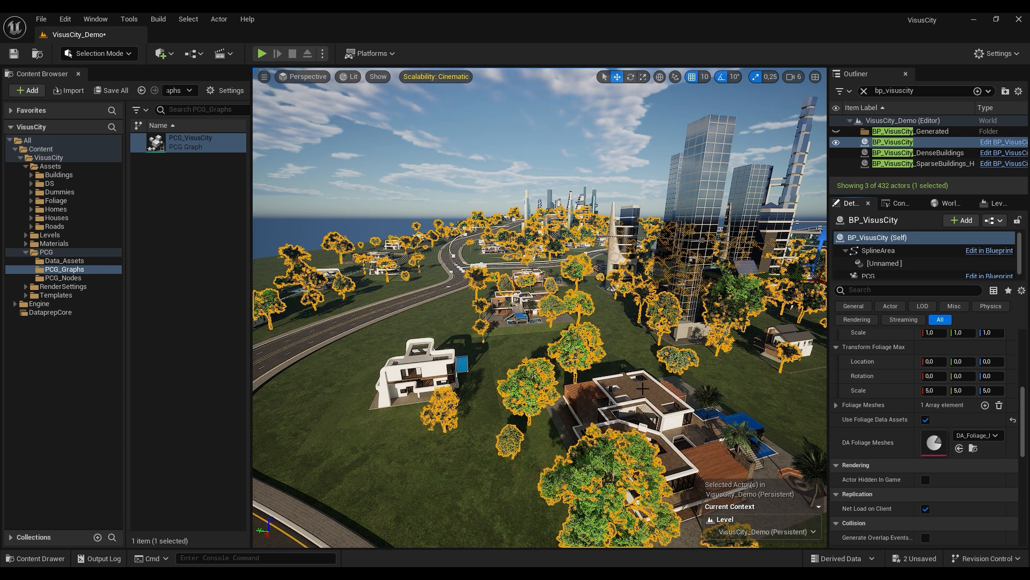
{"action": "right_click_drag", "start_coordinate": [687, 159], "coordinate": [655, 158]}
{"action": "key", "text": "Escape"}
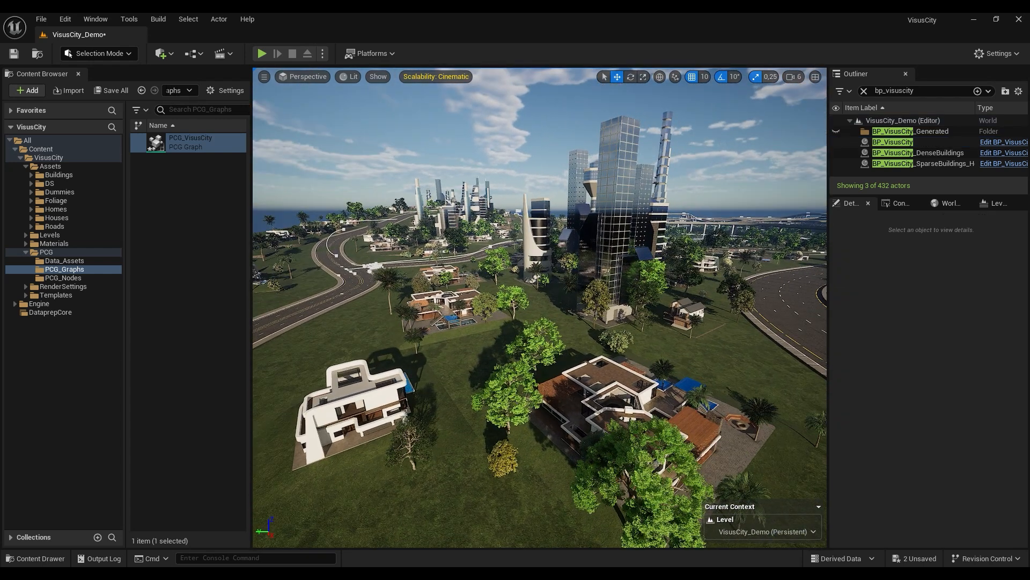
Open BP_VisusCity's DA_Foliage_Meshes data asset and examine the mesh, scale and priority of its first Foliage Meshes entry.
{"action": "left_click", "coordinate": [529, 336]}
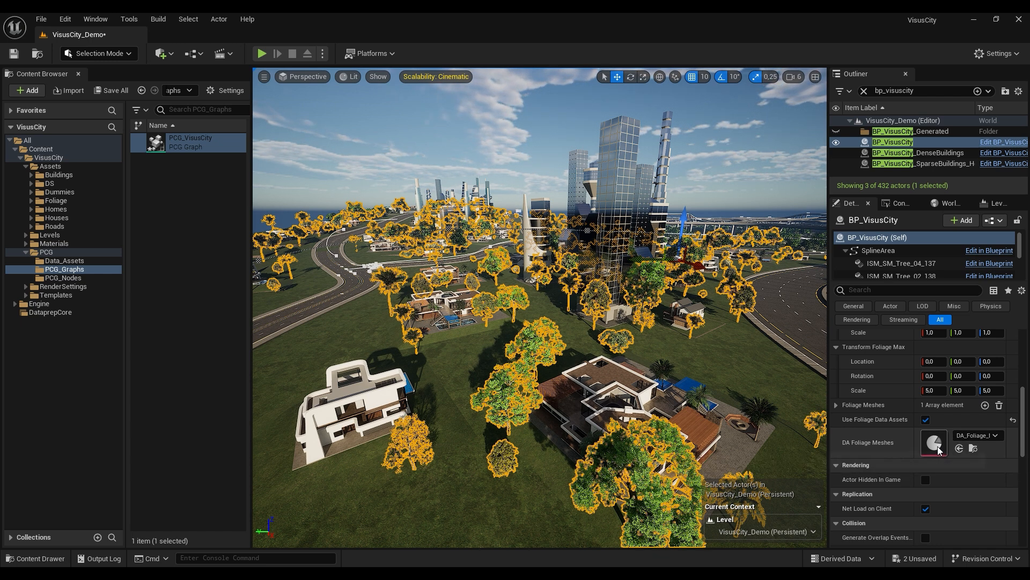
{"action": "double_click", "coordinate": [938, 445]}
{"action": "left_click_drag", "start_coordinate": [414, 215], "coordinate": [685, 93]}
{"action": "left_click", "coordinate": [333, 189]}
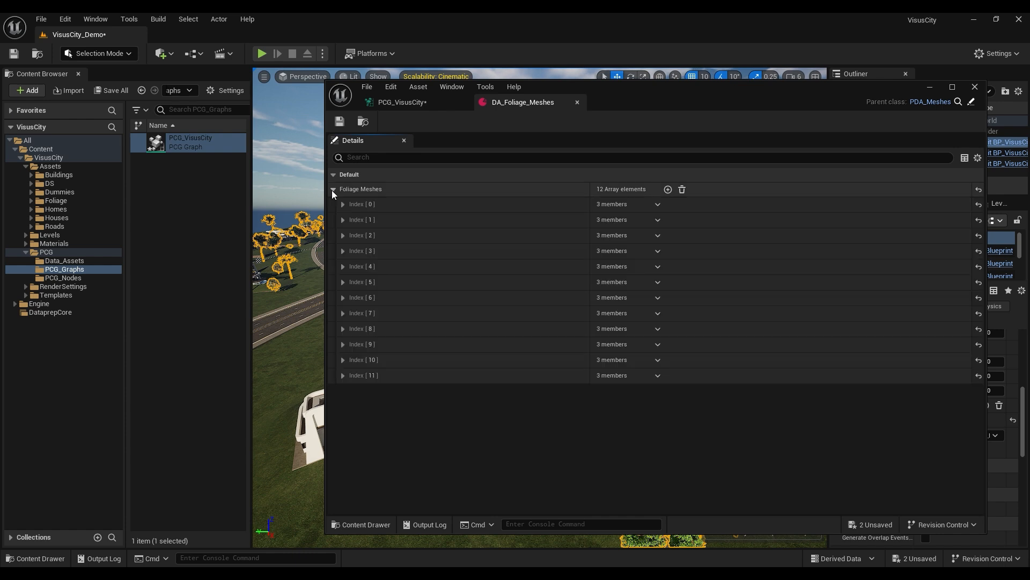
{"action": "left_click", "coordinate": [343, 204]}
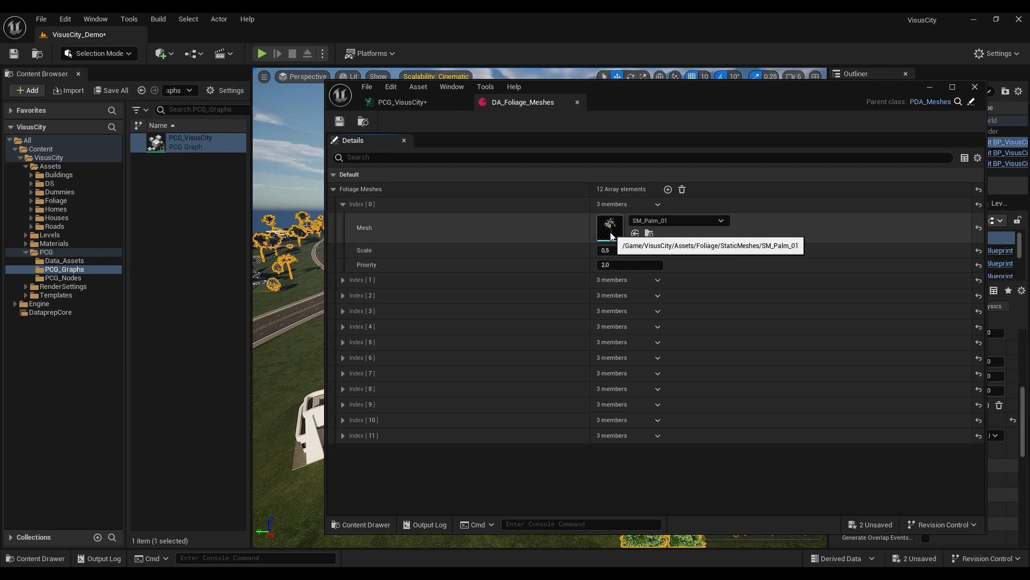
{"action": "left_click_drag", "start_coordinate": [632, 87], "coordinate": [597, 86]}
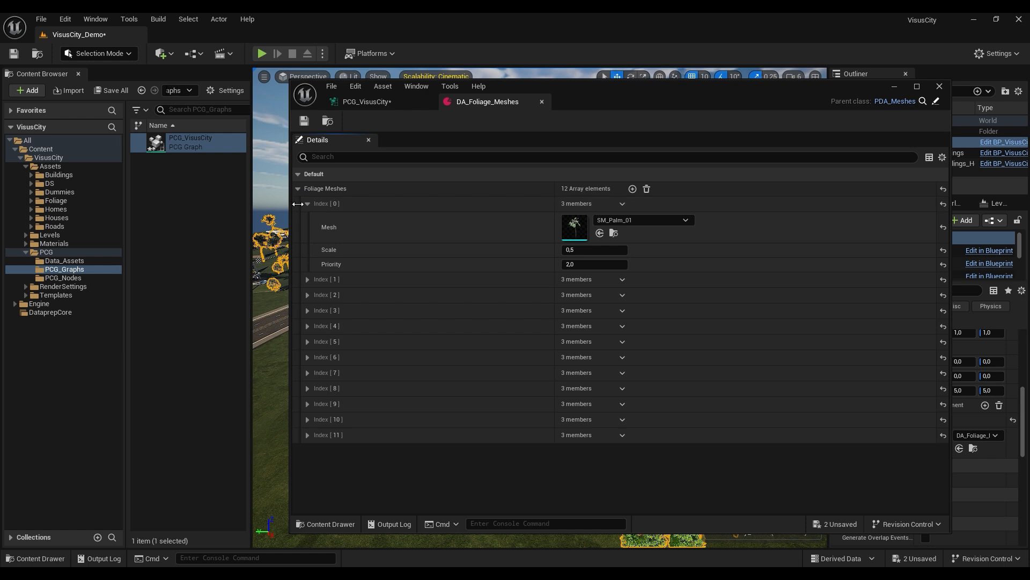
{"action": "left_click_drag", "start_coordinate": [290, 203], "coordinate": [358, 204]}
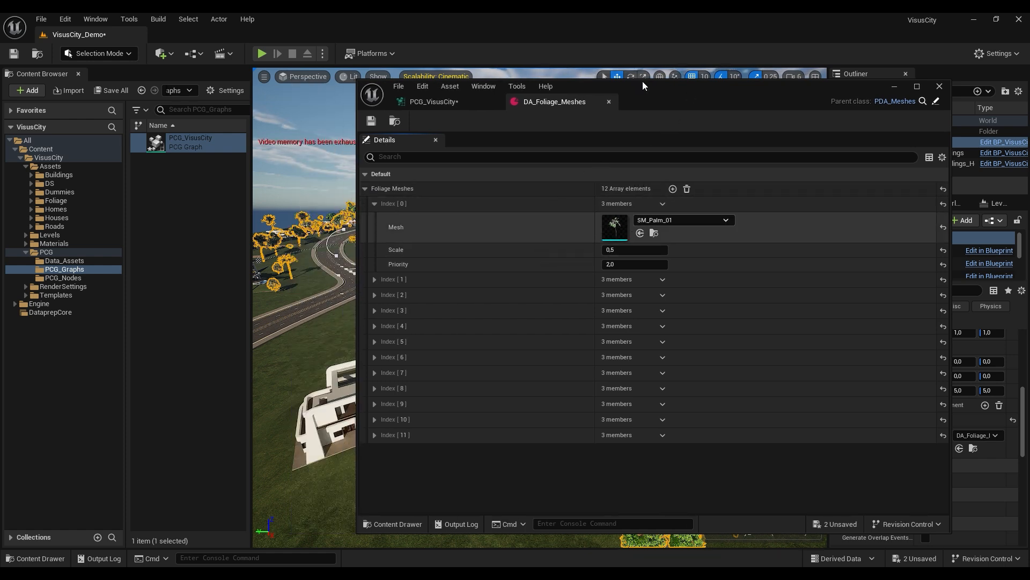
{"action": "left_click_drag", "start_coordinate": [643, 82], "coordinate": [609, 74]}
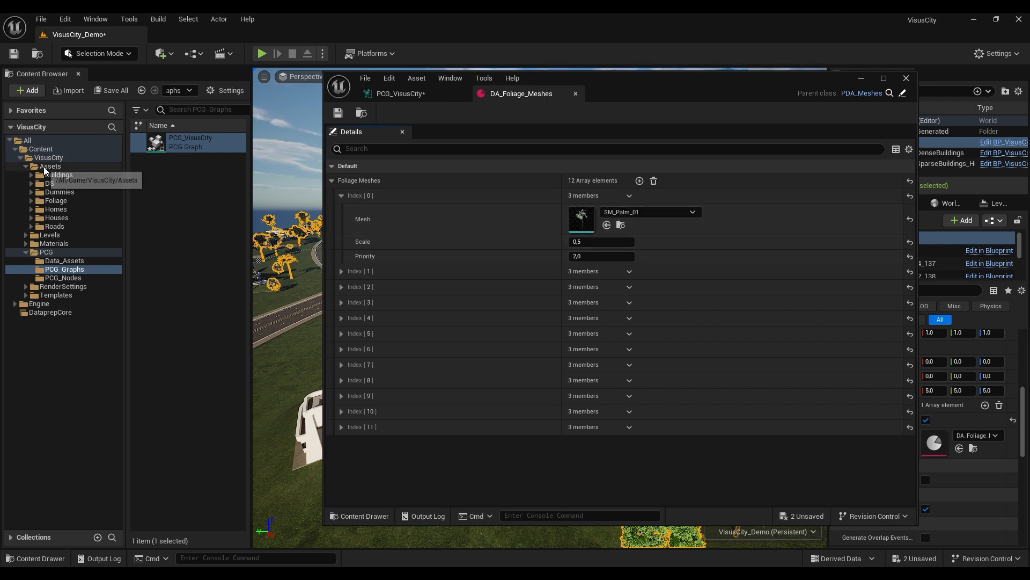
Browse the Foliage StaticMeshes and Buildings PackedLevelActors folders, and put the data asset window away.
{"action": "left_click", "coordinate": [31, 200]}
{"action": "left_click", "coordinate": [62, 226]}
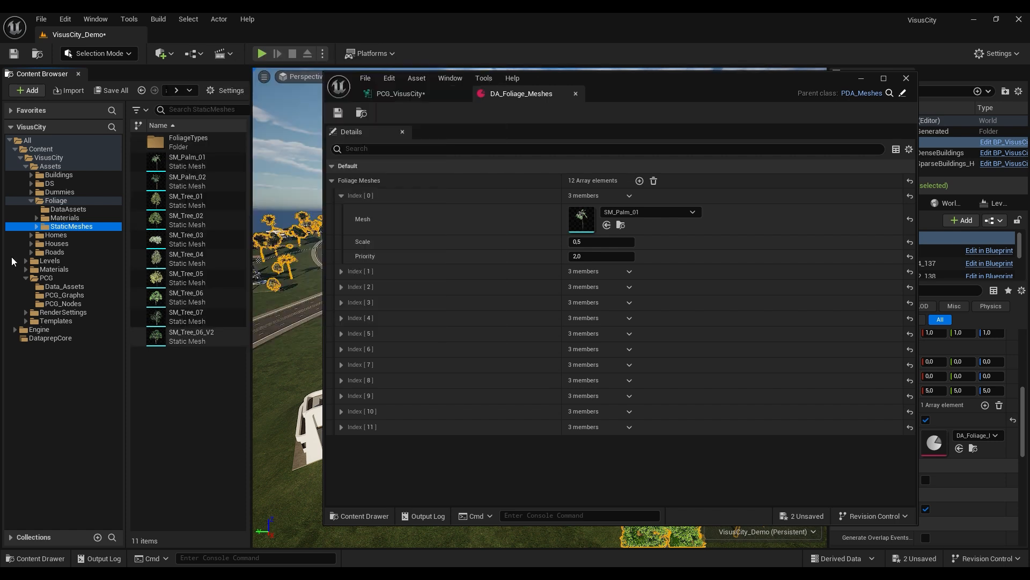
{"action": "left_click", "coordinate": [31, 175]}
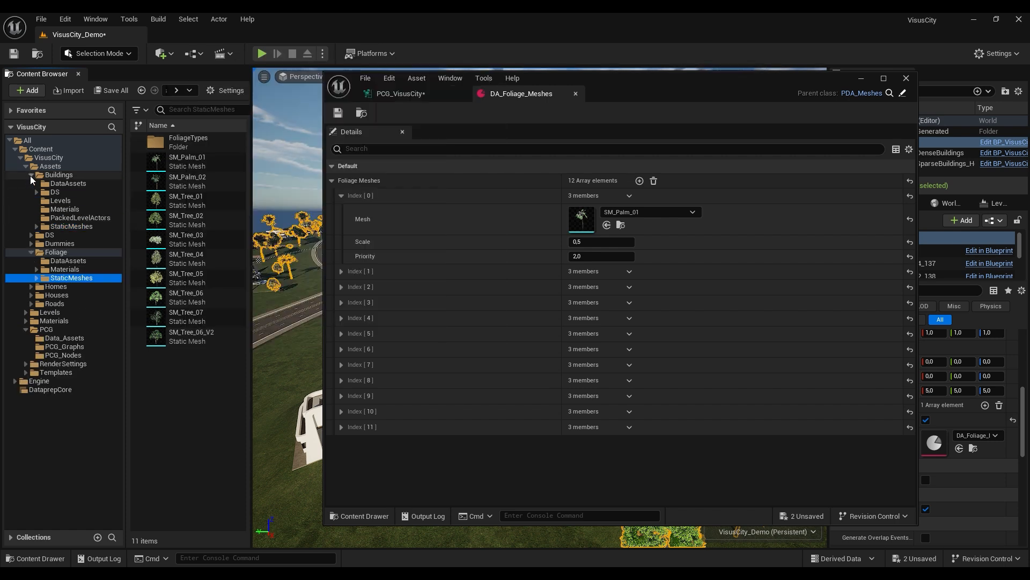
{"action": "left_click", "coordinate": [63, 217]}
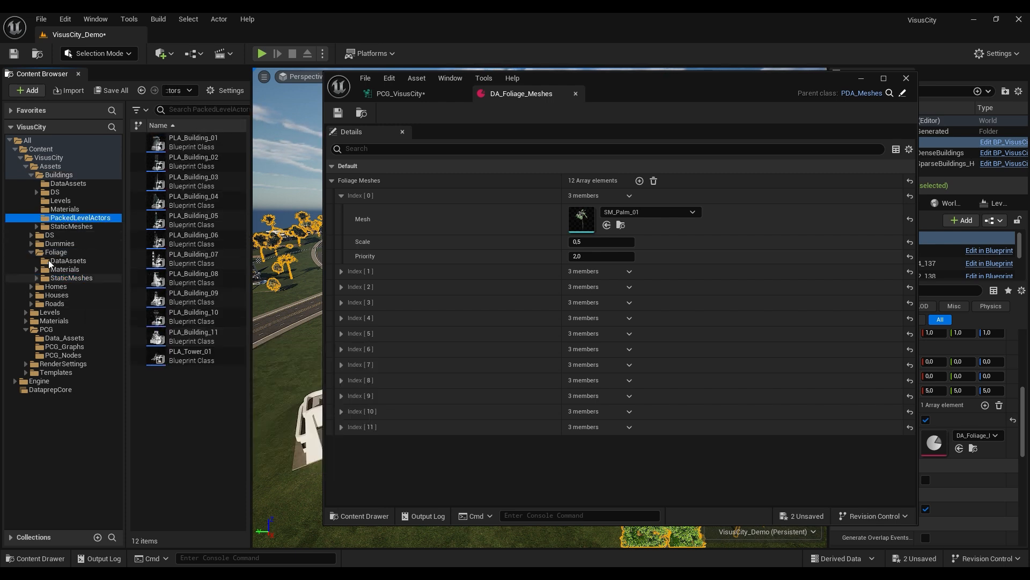
{"action": "left_click", "coordinate": [70, 277]}
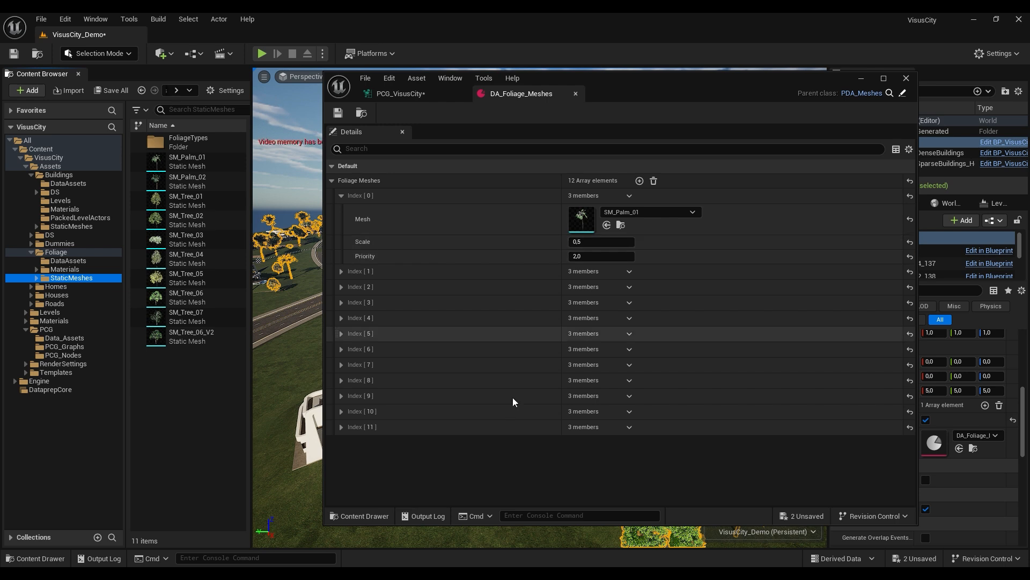
{"action": "left_click", "coordinate": [863, 79]}
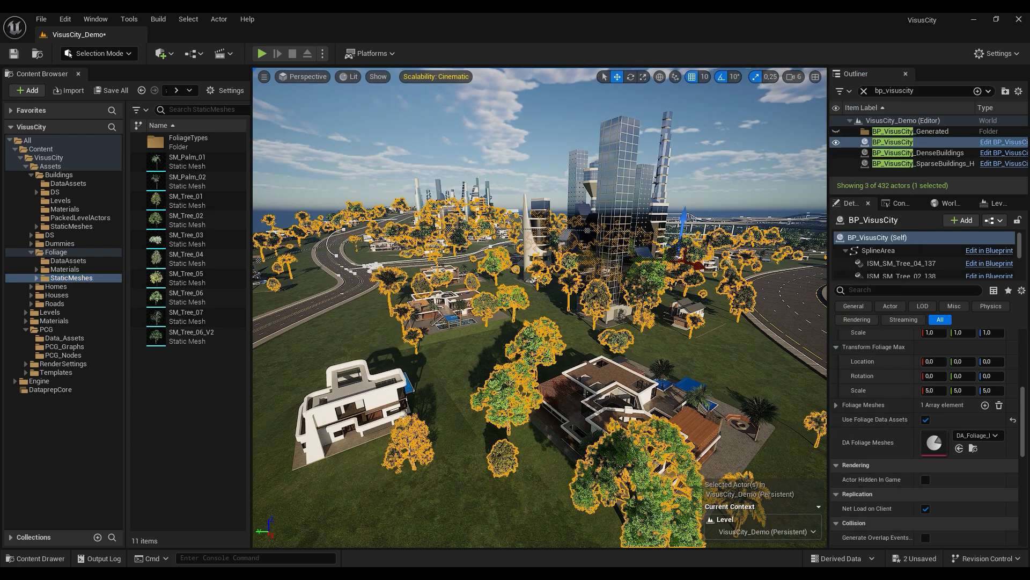
Deselect BP_VisusCity and examine the foliage around the houses and towers from several viewpoints.
{"action": "key", "text": "Escape"}
{"action": "key", "text": "s"}
{"action": "right_click_drag", "start_coordinate": [540, 307], "coordinate": [610, 335]}
{"action": "key", "text": "w"}
{"action": "key", "text": "d"}
{"action": "key", "text": "s"}
{"action": "scroll", "coordinate": [611, 335], "scroll_direction": "down", "scroll_amount": 1}
{"action": "key", "text": "w"}
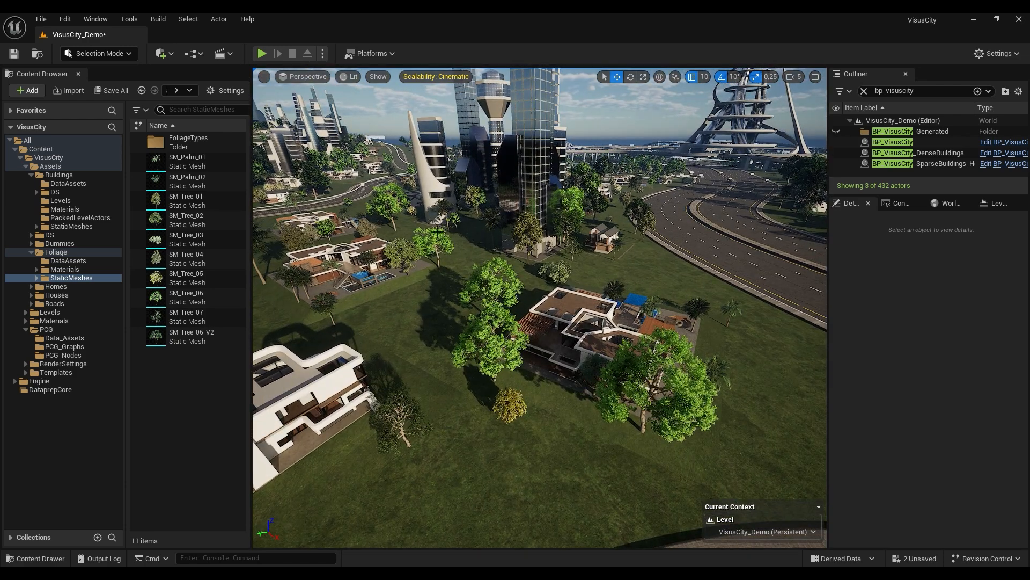
{"action": "key", "text": "s"}
{"action": "right_click_drag", "start_coordinate": [597, 399], "coordinate": [620, 396]}
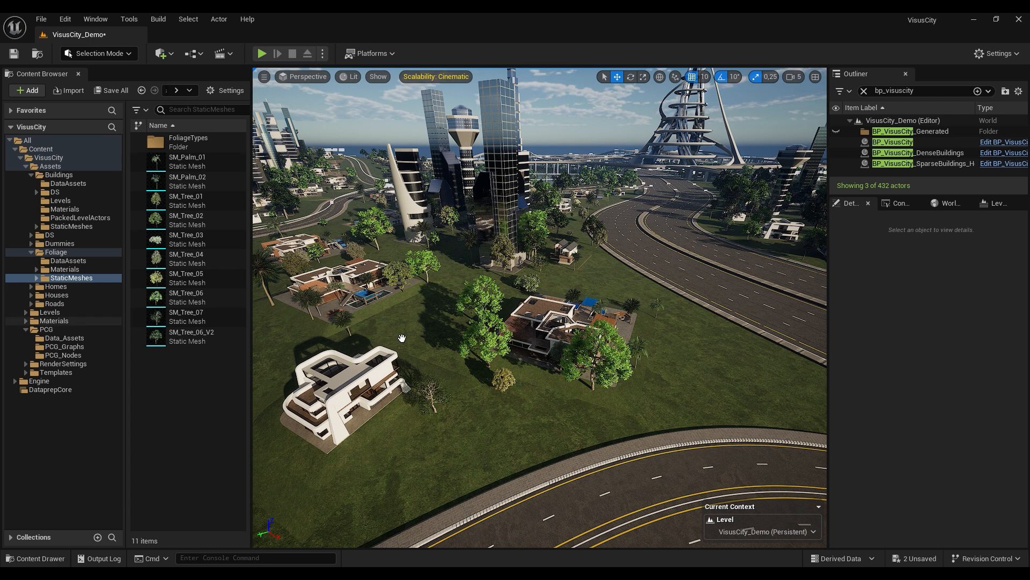
Open the PCG_VisusCity graph, review its spline, cutout, point and foliage generation sections, and return to the level.
{"action": "left_click", "coordinate": [65, 347]}
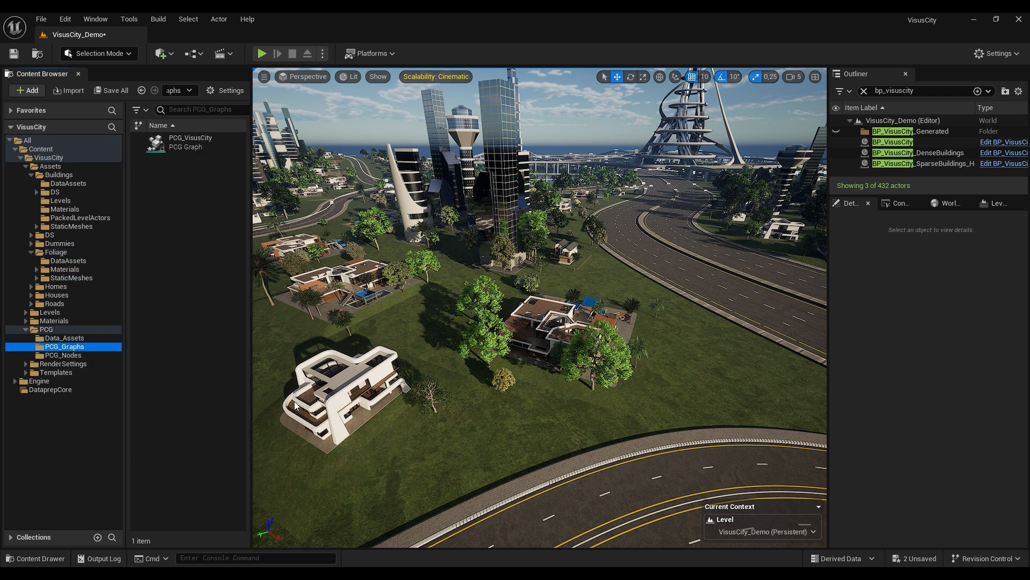
{"action": "double_click", "coordinate": [186, 141]}
{"action": "right_click_drag", "start_coordinate": [545, 258], "coordinate": [565, 263]}
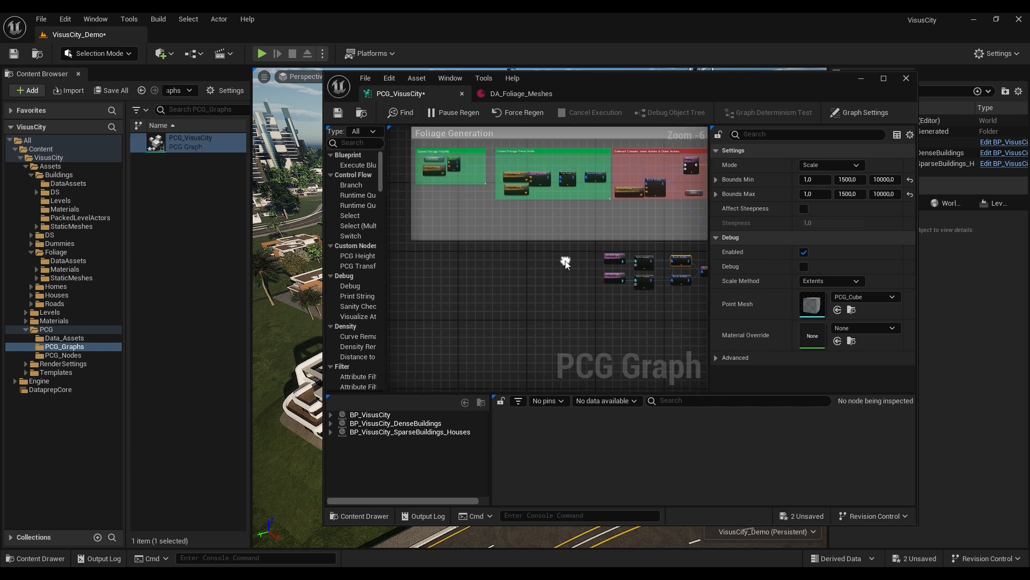
{"action": "left_click", "coordinate": [883, 79]}
{"action": "right_click_drag", "start_coordinate": [408, 184], "coordinate": [533, 332]}
{"action": "scroll", "coordinate": [493, 338], "scroll_direction": "down", "scroll_amount": 5}
{"action": "right_click_drag", "start_coordinate": [459, 224], "coordinate": [357, 251]}
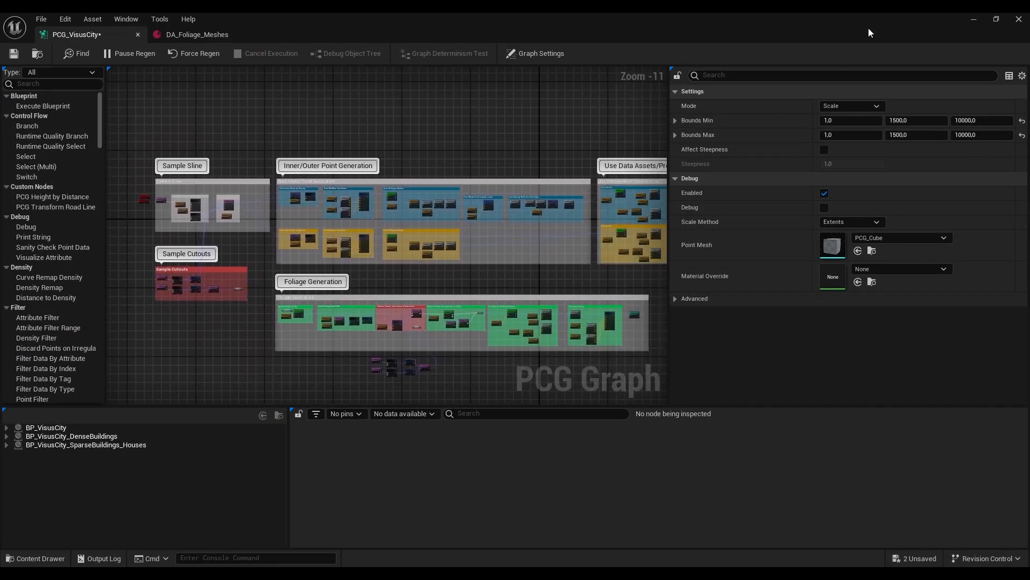
{"action": "left_click_drag", "start_coordinate": [869, 31], "coordinate": [774, 26]}
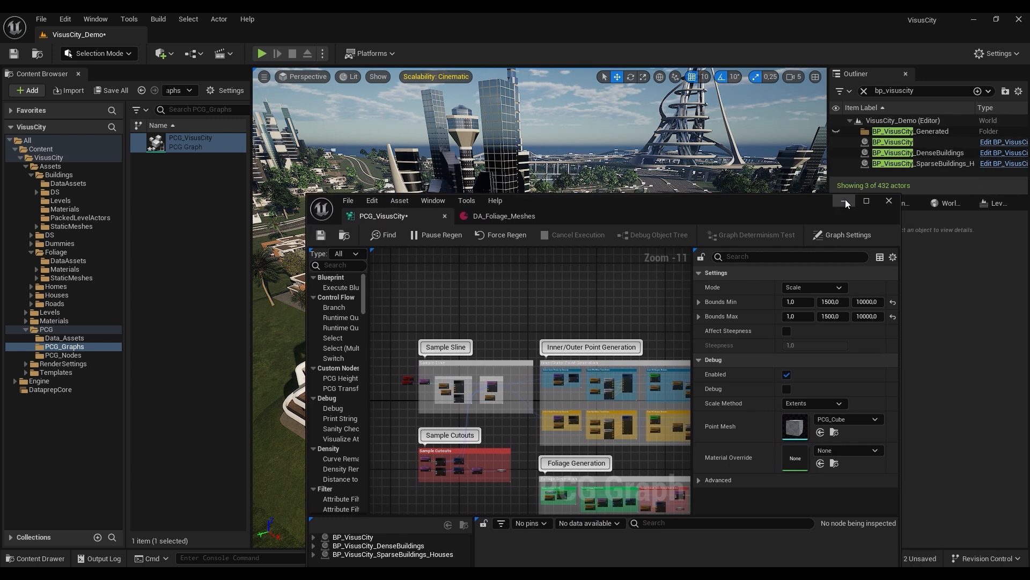
{"action": "left_click", "coordinate": [844, 200]}
Select BP_VisusCity and turn off Use Foliage Data Assets to return to the dummy trees.
{"action": "left_click", "coordinate": [901, 141]}
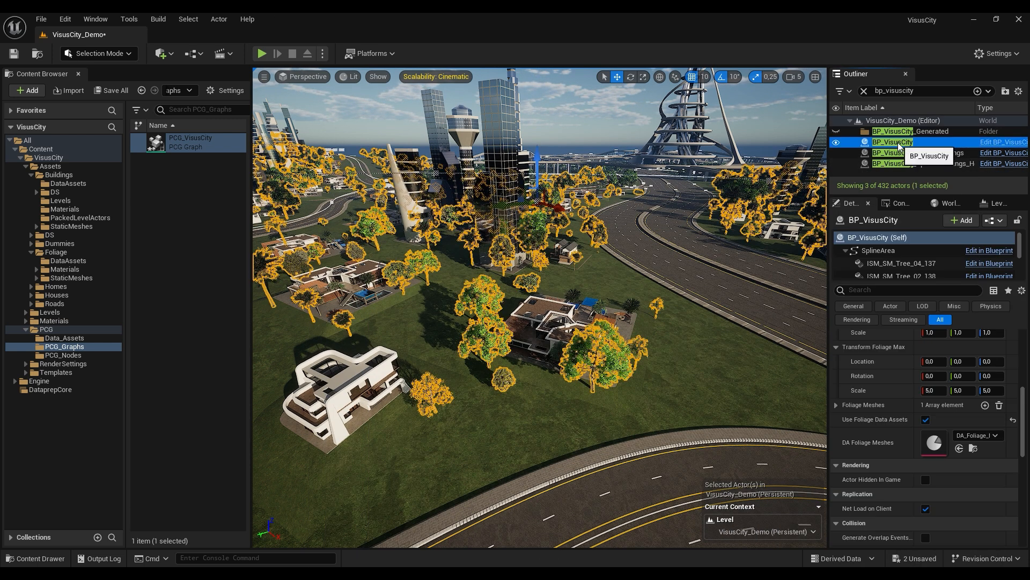
{"action": "left_click_drag", "start_coordinate": [1024, 403], "coordinate": [1026, 406]}
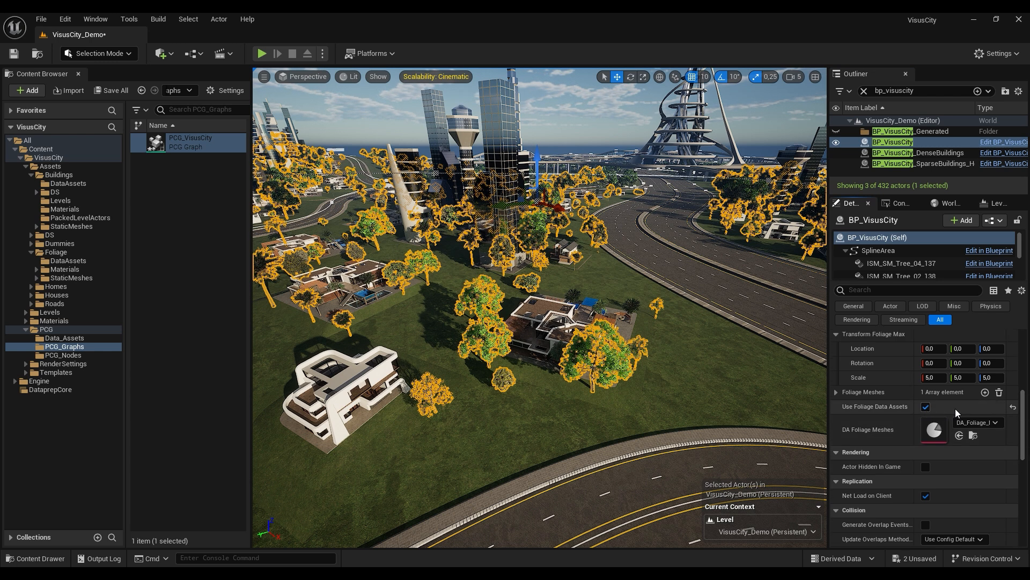
{"action": "left_click", "coordinate": [1013, 406]}
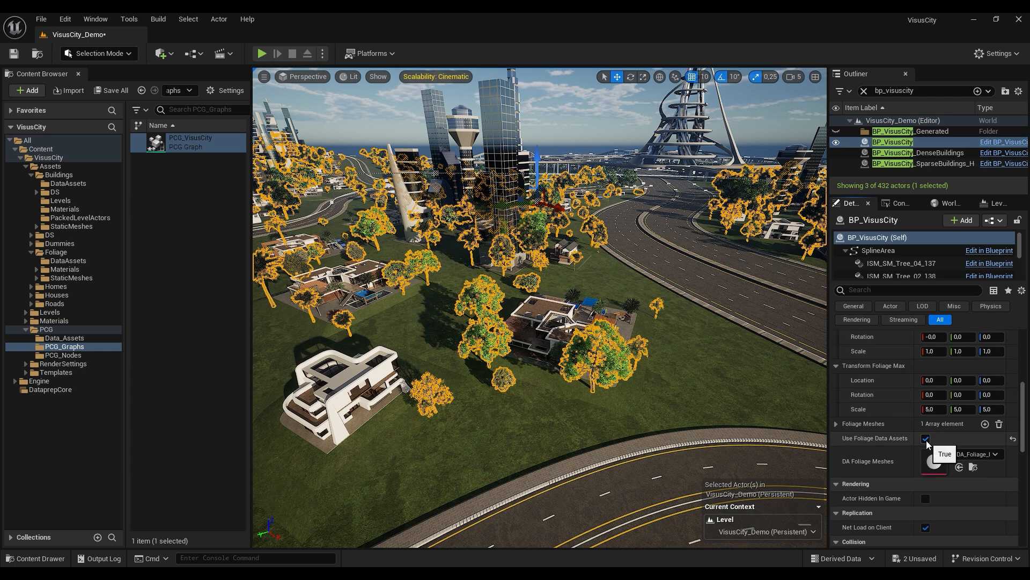
{"action": "left_click_drag", "start_coordinate": [1021, 405], "coordinate": [1019, 359]}
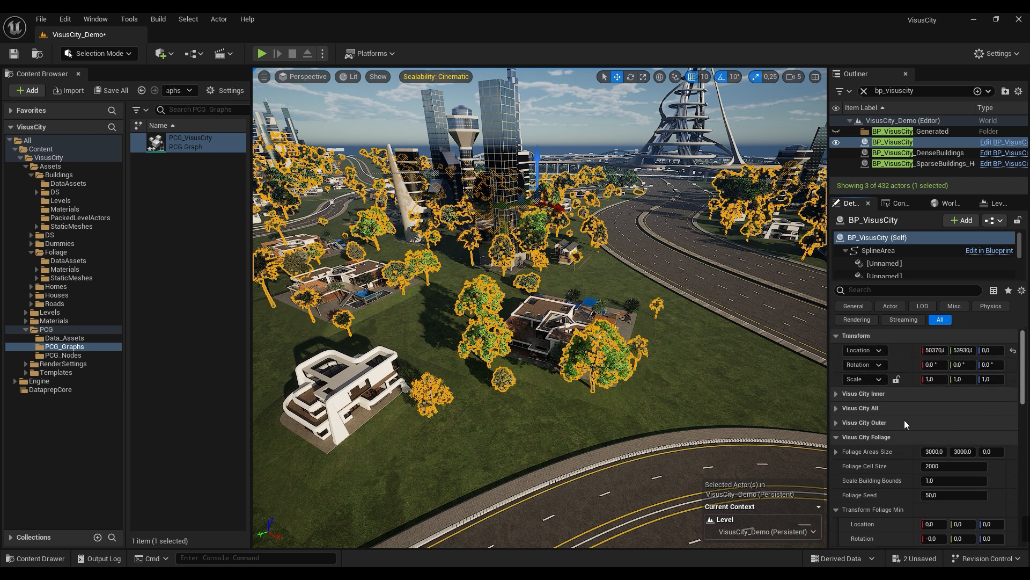
Turn off Use Outer Data Assets in BP_VisusCity's Visus City Outer settings.
{"action": "left_click", "coordinate": [841, 423]}
{"action": "scroll", "coordinate": [943, 470], "scroll_direction": "down", "scroll_amount": 3}
{"action": "left_click", "coordinate": [926, 453]}
{"action": "left_click_drag", "start_coordinate": [1022, 396], "coordinate": [1020, 373]}
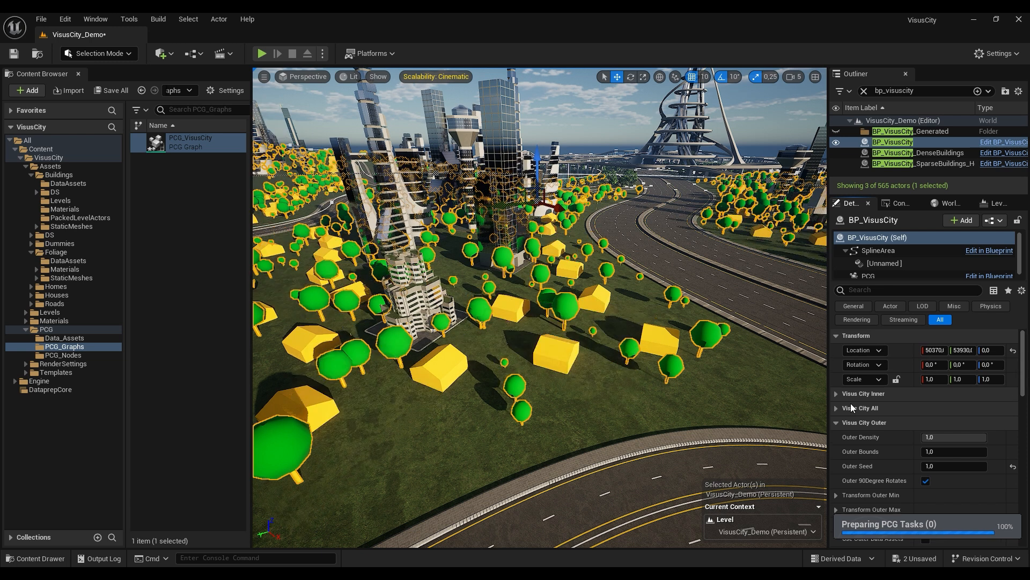
Turn off Use Inner Data Assets for BP_VisusCity and deselect the actor to view the dummy city.
{"action": "left_click", "coordinate": [836, 393]}
{"action": "scroll", "coordinate": [915, 440], "scroll_direction": "down", "scroll_amount": 3}
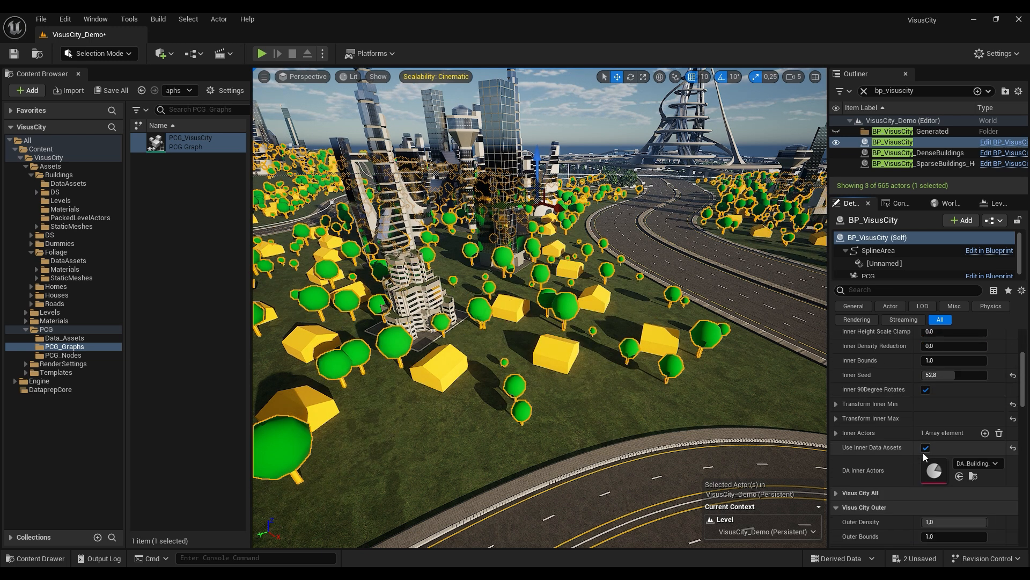
{"action": "left_click", "coordinate": [927, 448]}
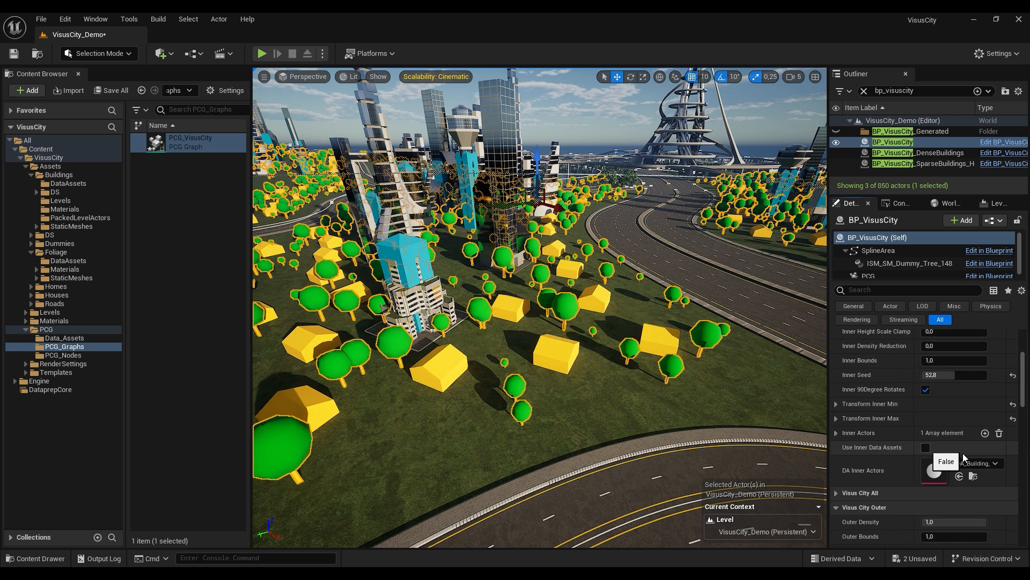
{"action": "right_click_drag", "start_coordinate": [567, 391], "coordinate": [546, 379]}
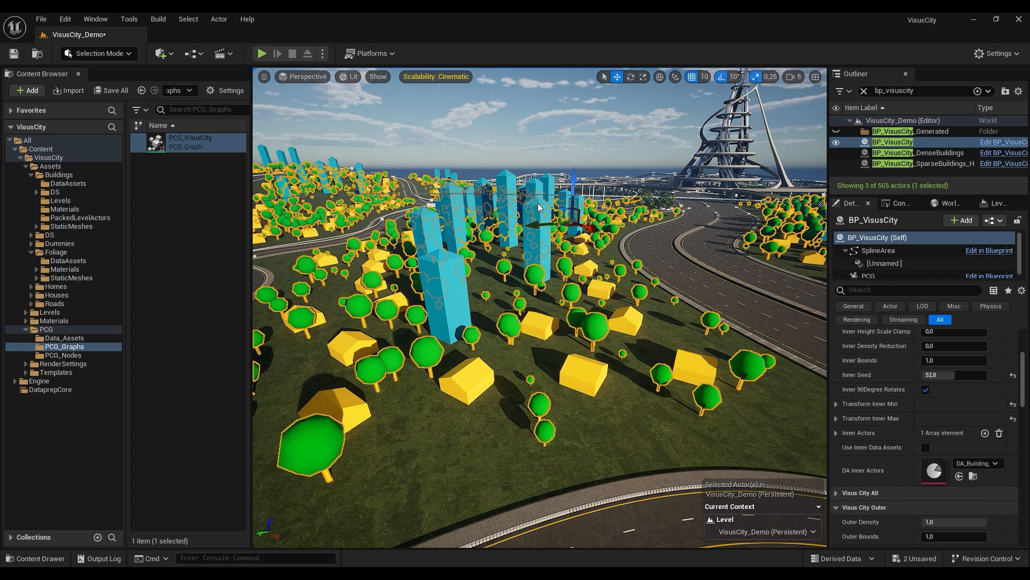
{"action": "key", "text": "Escape"}
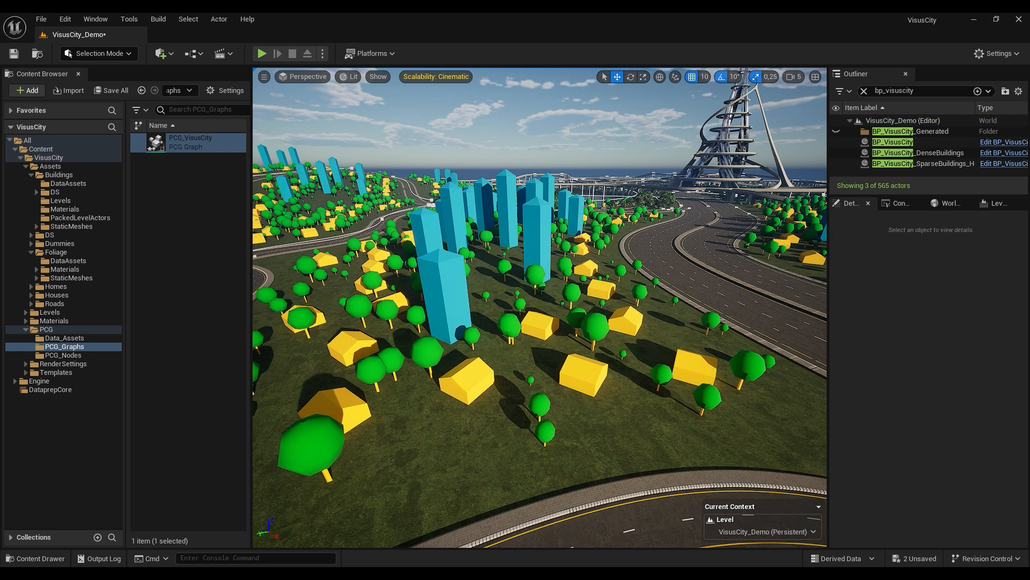
Reopen the PCG_VisusCity graph and review the Inner/Outer Point Generation, Use Data Assets/Property Array and Set Bounds, Merge and Prune sections.
{"action": "left_click", "coordinate": [588, 535]}
{"action": "left_click_drag", "start_coordinate": [599, 210], "coordinate": [781, 71]}
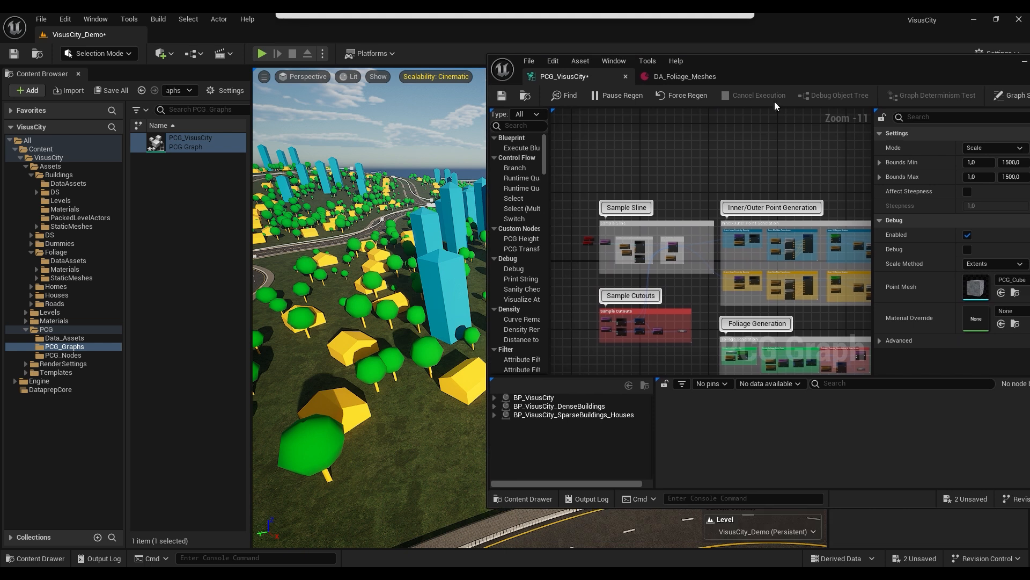
{"action": "scroll", "coordinate": [781, 300], "scroll_direction": "down", "scroll_amount": 1}
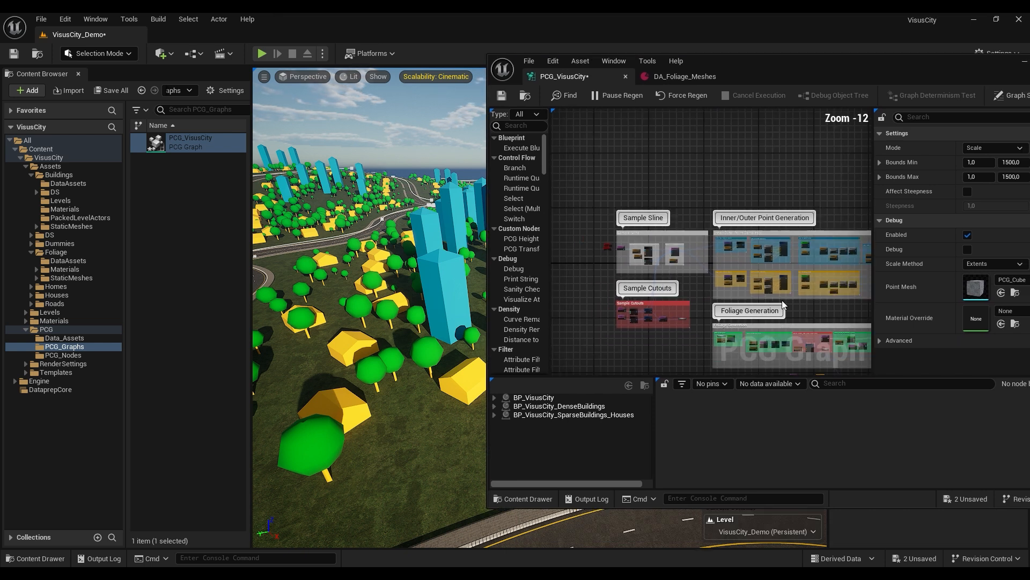
{"action": "right_click_drag", "start_coordinate": [751, 301], "coordinate": [645, 243]}
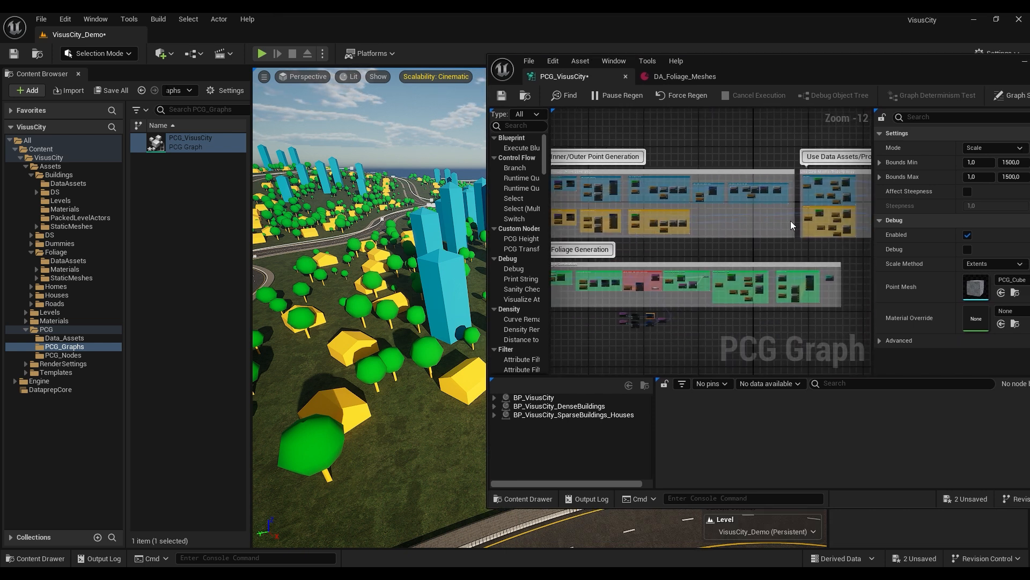
{"action": "right_click_drag", "start_coordinate": [792, 225], "coordinate": [733, 229]}
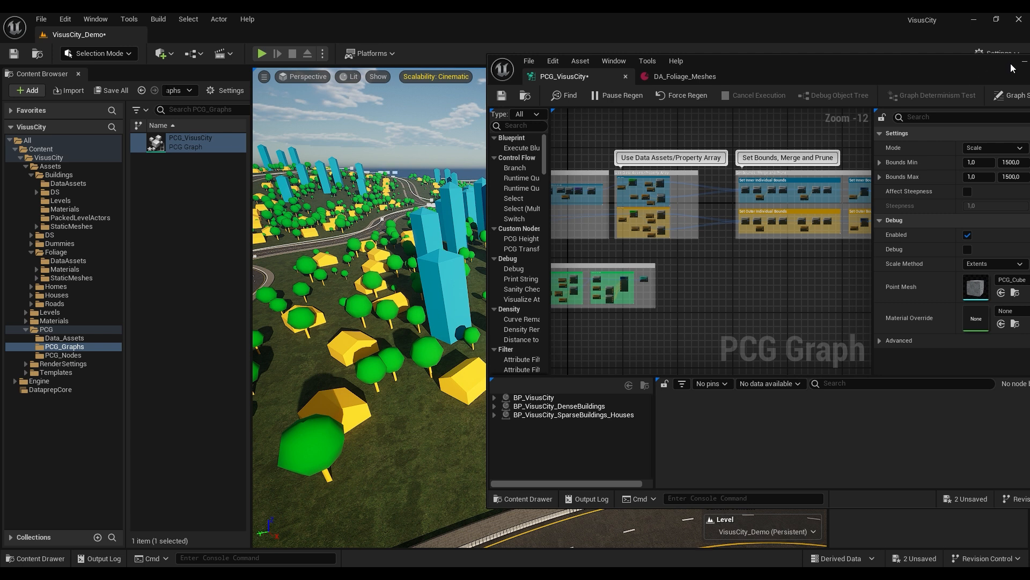
{"action": "right_click_drag", "start_coordinate": [777, 248], "coordinate": [594, 249]}
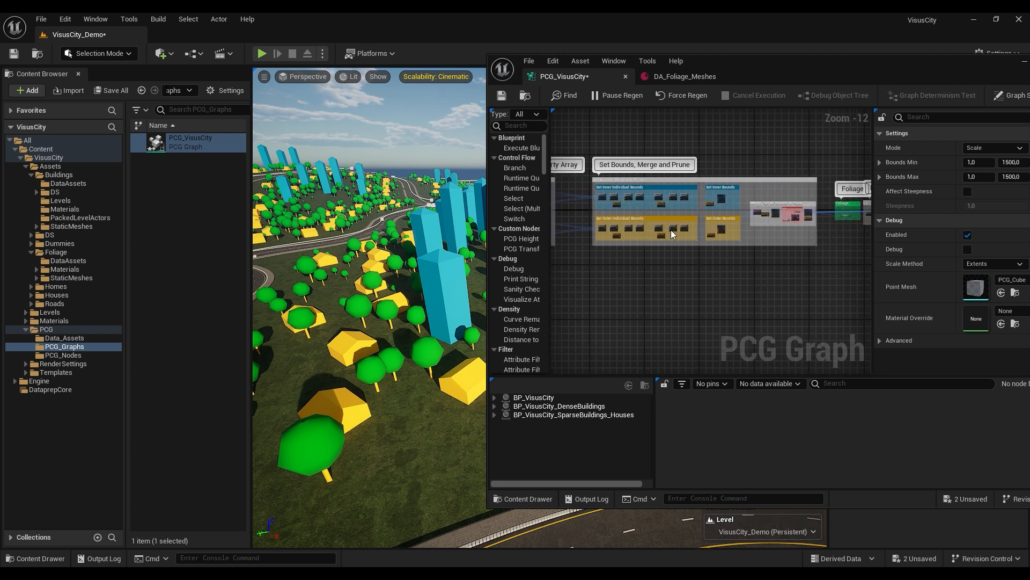
{"action": "mouse_move", "coordinate": [759, 253]}
{"action": "right_mouse_down"}
{"action": "mouse_move", "coordinate": [660, 252]}
{"action": "mouse_move", "coordinate": [758, 255]}
{"action": "right_mouse_up"}
{"action": "mouse_move", "coordinate": [651, 255]}
{"action": "right_mouse_down"}
{"action": "mouse_move", "coordinate": [810, 265]}
{"action": "mouse_move", "coordinate": [819, 229]}
{"action": "mouse_move", "coordinate": [786, 260]}
{"action": "right_mouse_up"}
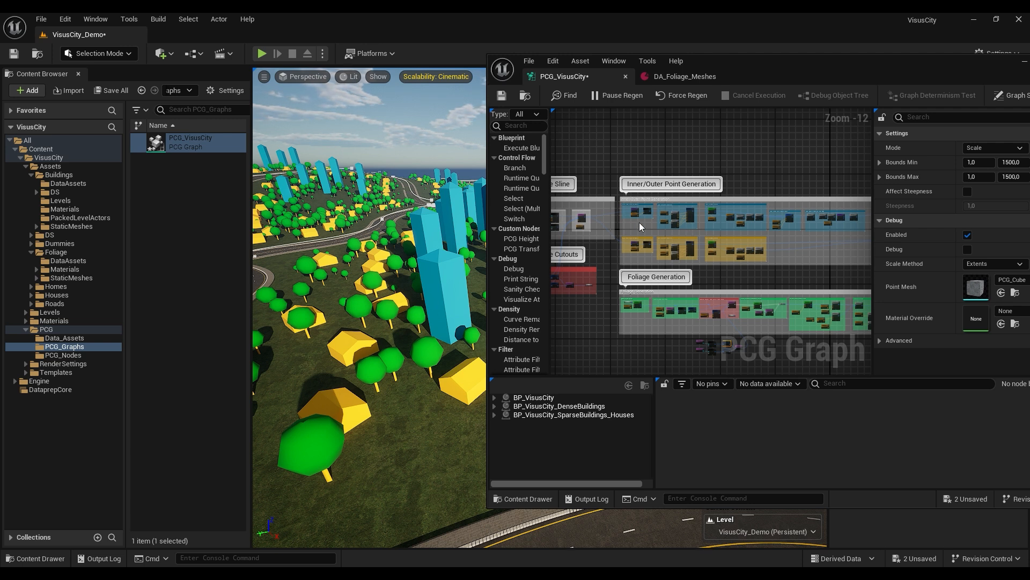
Examine the Inner/Outer Point Generation nodes and the Cutouts Difference node inside the merge and prune section.
{"action": "scroll", "coordinate": [629, 214], "scroll_direction": "up", "scroll_amount": 6}
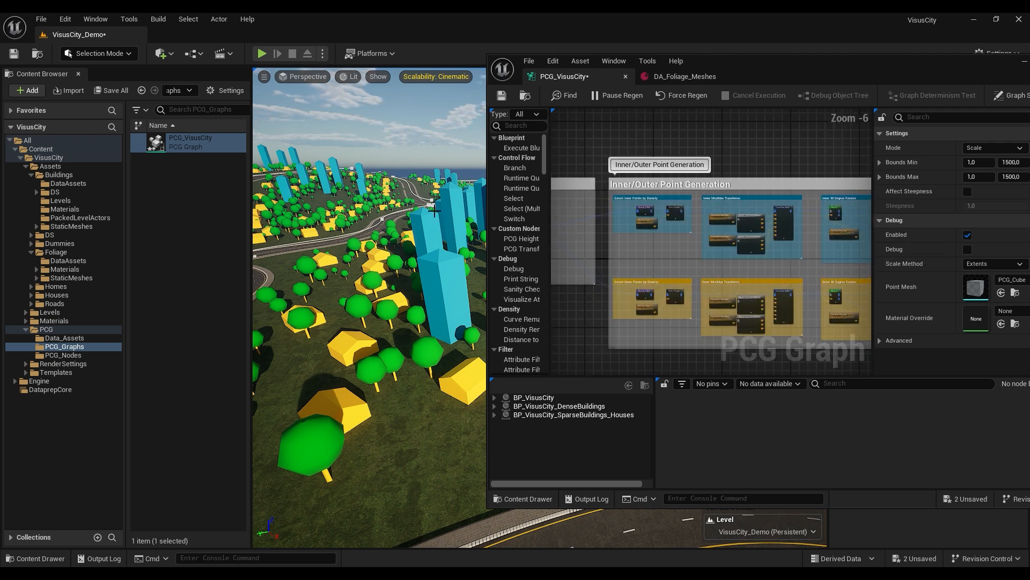
{"action": "scroll", "coordinate": [702, 242], "scroll_direction": "down", "scroll_amount": 6}
{"action": "right_click_drag", "start_coordinate": [715, 247], "coordinate": [576, 230]}
{"action": "right_click_drag", "start_coordinate": [752, 218], "coordinate": [771, 202]}
{"action": "scroll", "coordinate": [721, 217], "scroll_direction": "up", "scroll_amount": 6}
{"action": "scroll", "coordinate": [713, 202], "scroll_direction": "up", "scroll_amount": 6}
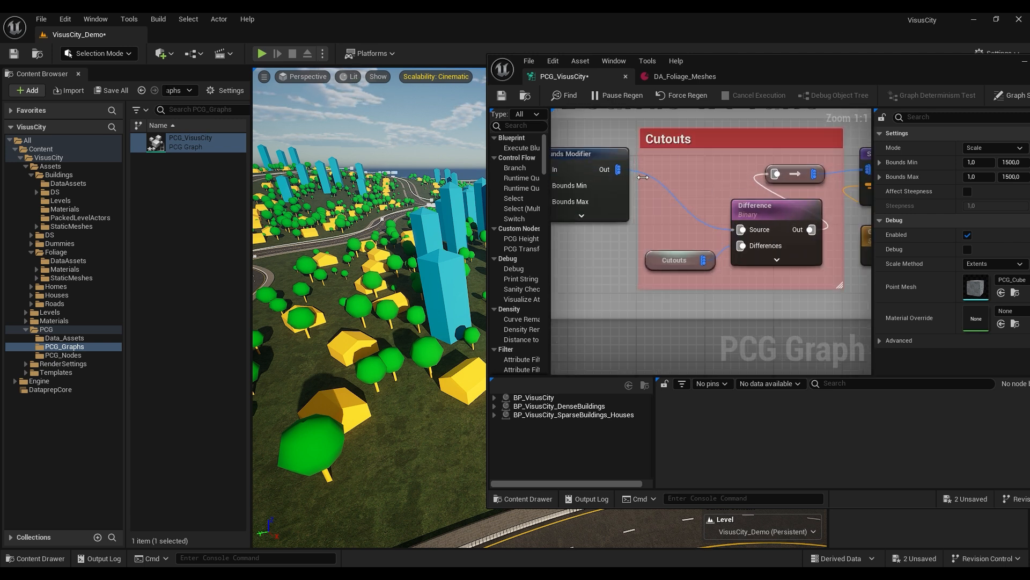
{"action": "scroll", "coordinate": [698, 227], "scroll_direction": "down", "scroll_amount": 12}
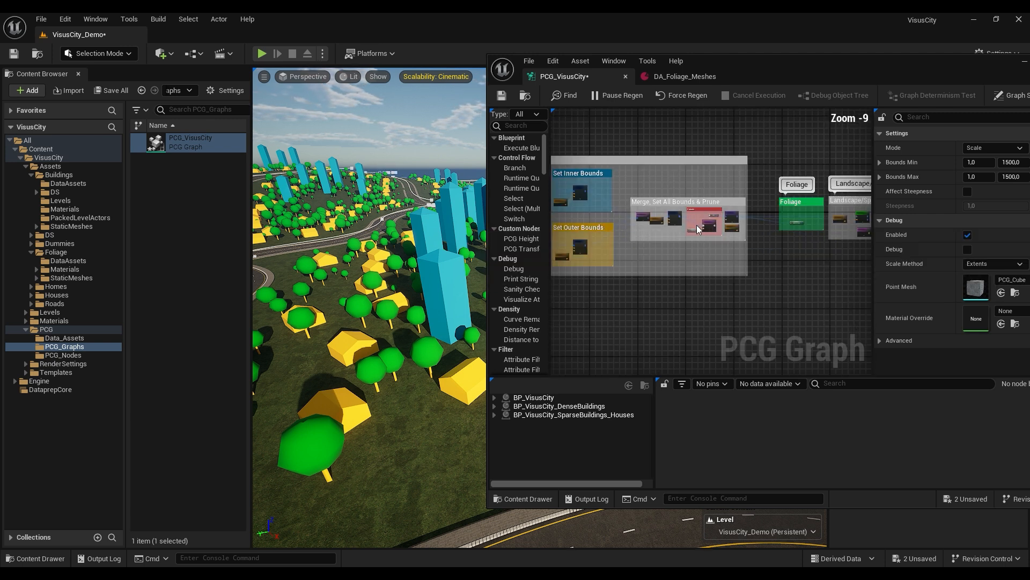
Examine the Foliage section and its Spawn Foliage node in the PCG graph.
{"action": "scroll", "coordinate": [749, 220], "scroll_direction": "up", "scroll_amount": 9}
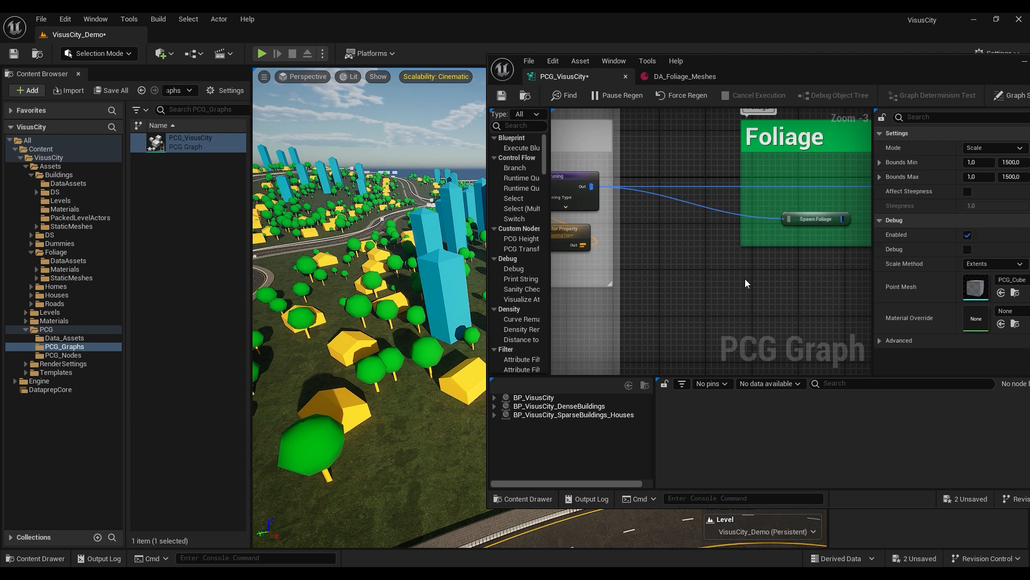
{"action": "scroll", "coordinate": [752, 276], "scroll_direction": "down", "scroll_amount": 7}
{"action": "scroll", "coordinate": [767, 271], "scroll_direction": "up", "scroll_amount": 5}
{"action": "scroll", "coordinate": [762, 262], "scroll_direction": "up", "scroll_amount": 5}
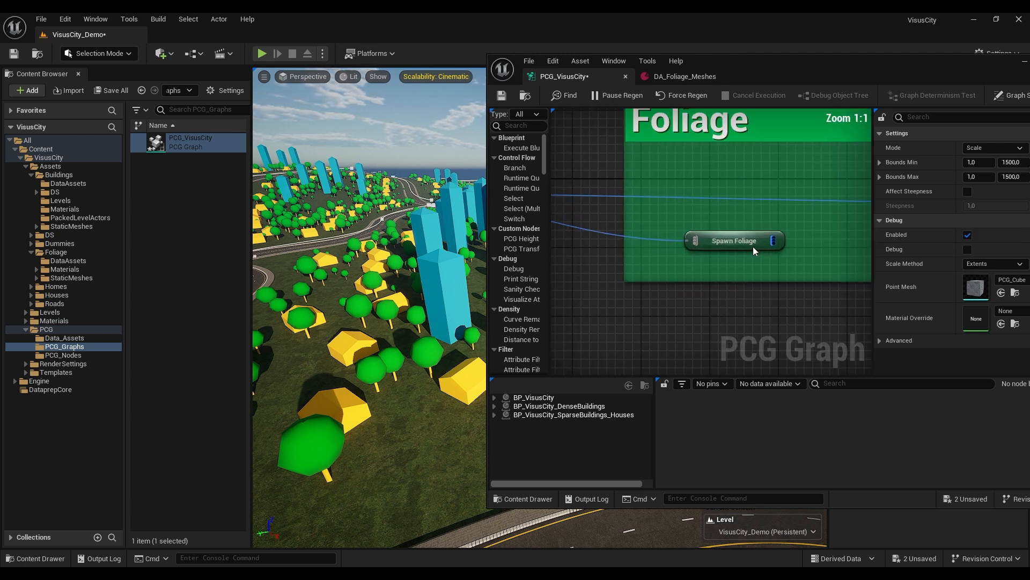
{"action": "scroll", "coordinate": [741, 264], "scroll_direction": "down", "scroll_amount": 12}
Review the Foliage Generation section of the graph, select its nodes, and return to the level.
{"action": "right_click_drag", "start_coordinate": [561, 322], "coordinate": [858, 208]}
{"action": "right_click_drag", "start_coordinate": [620, 278], "coordinate": [749, 281]}
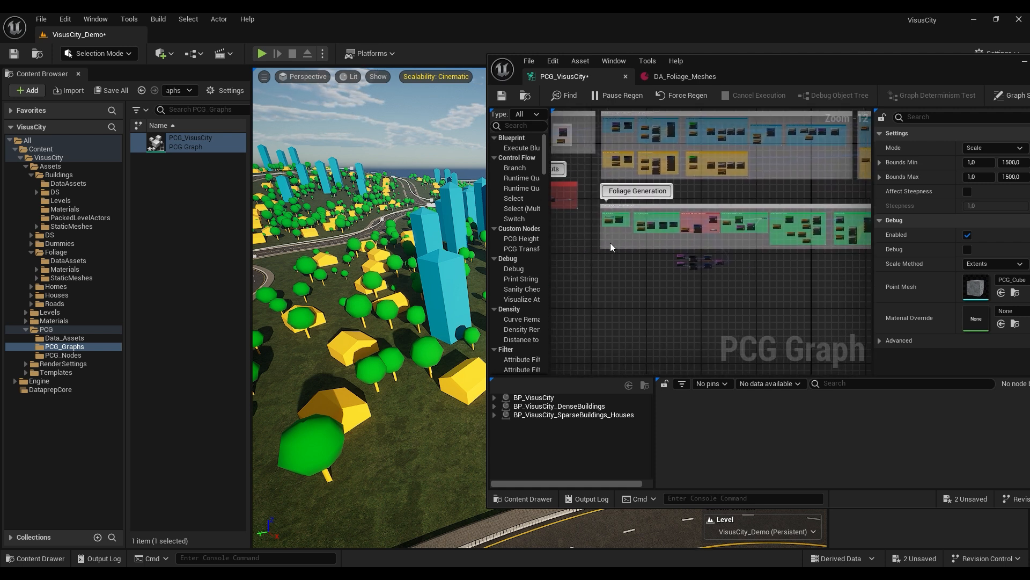
{"action": "right_click_drag", "start_coordinate": [610, 242], "coordinate": [595, 277]}
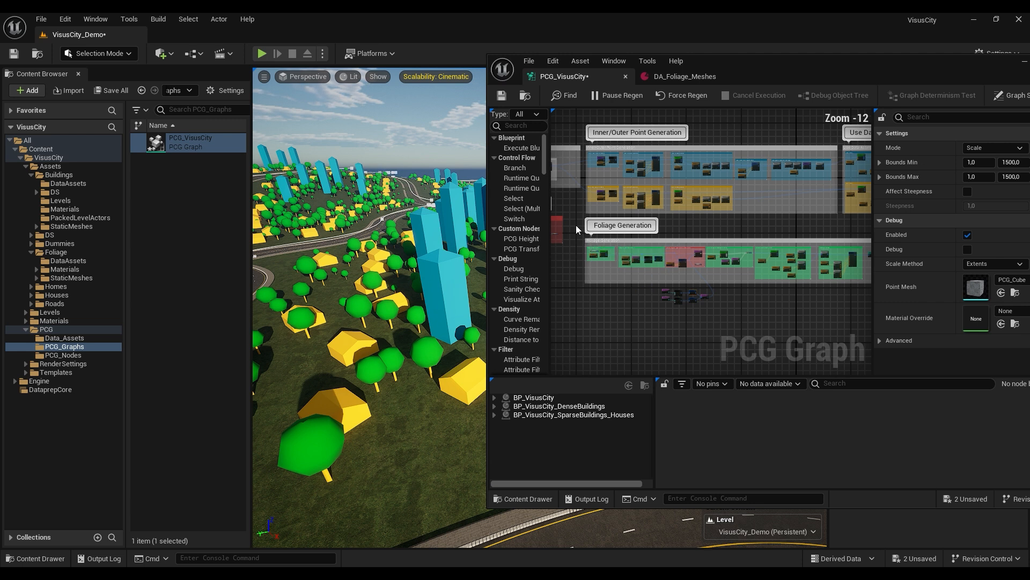
{"action": "left_click_drag", "start_coordinate": [577, 226], "coordinate": [856, 315]}
{"action": "right_click_drag", "start_coordinate": [770, 322], "coordinate": [779, 295]}
{"action": "left_click_drag", "start_coordinate": [854, 62], "coordinate": [742, 66]}
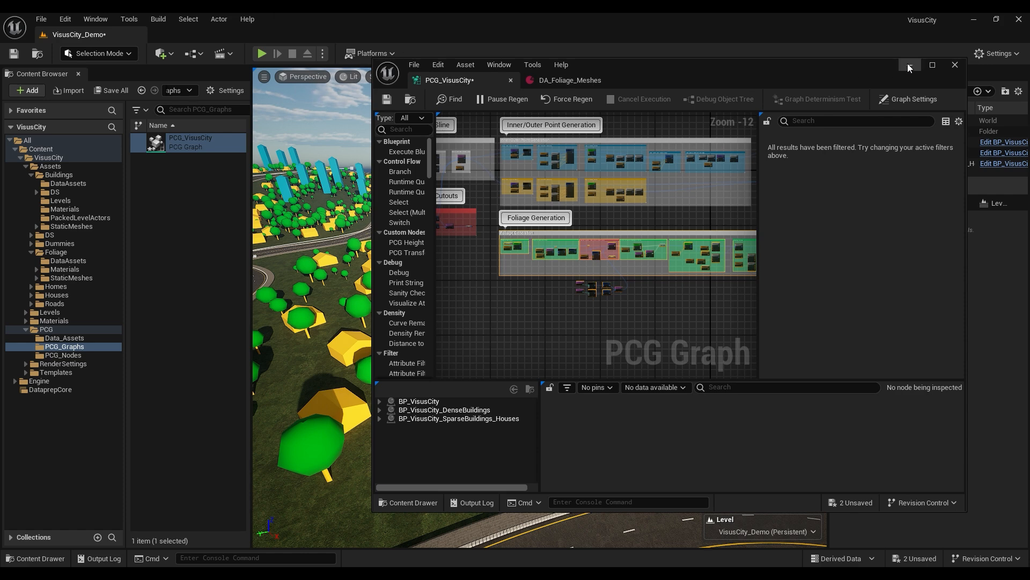
{"action": "left_click", "coordinate": [911, 65]}
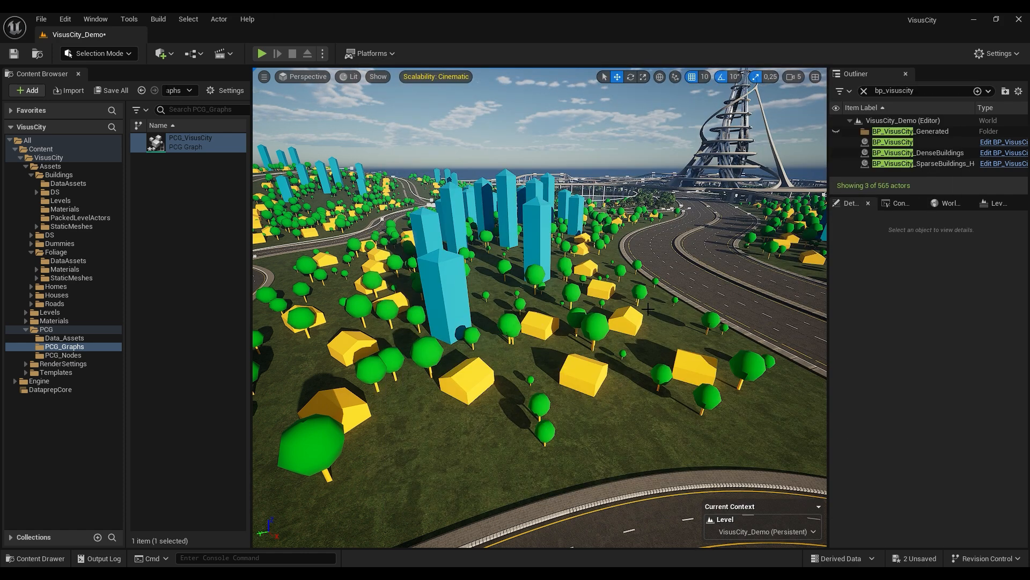
Select the curved four-lane road BP_Road_4L_Bend45_15 beside the yellow dummy houses.
{"action": "right_click_drag", "start_coordinate": [598, 373], "coordinate": [568, 372]}
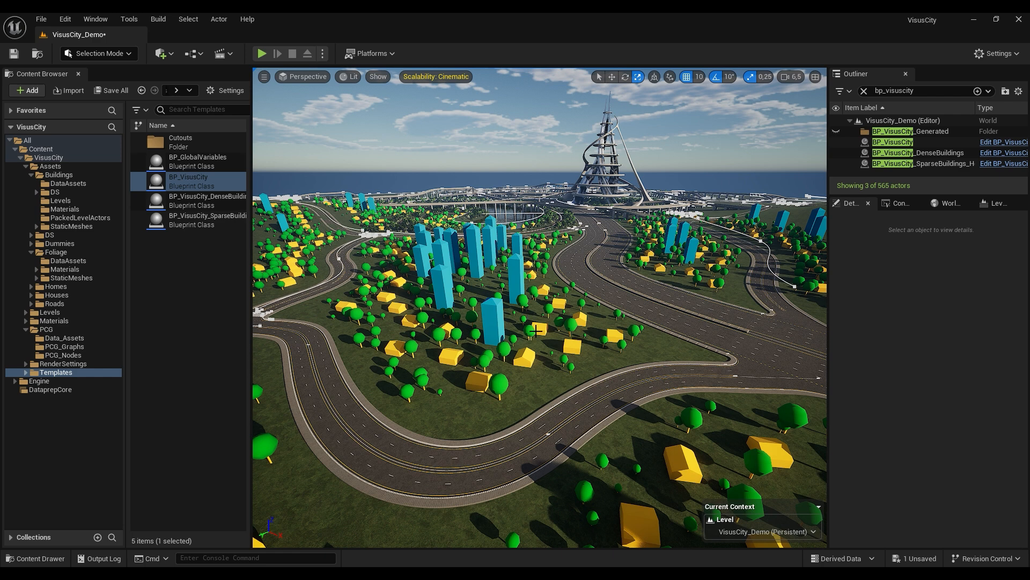
{"action": "right_click_drag", "start_coordinate": [540, 308], "coordinate": [614, 369]}
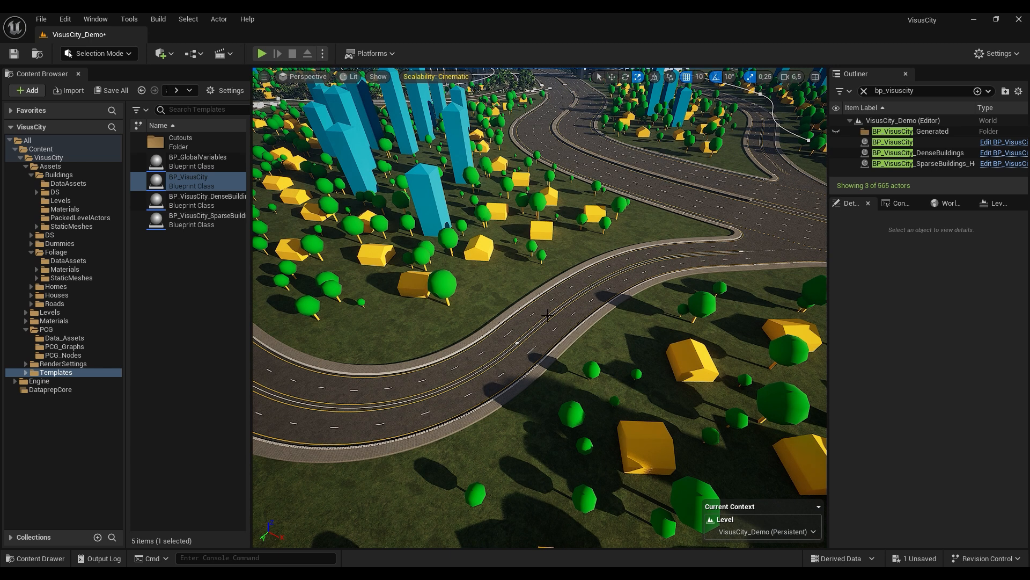
{"action": "left_click", "coordinate": [619, 289]}
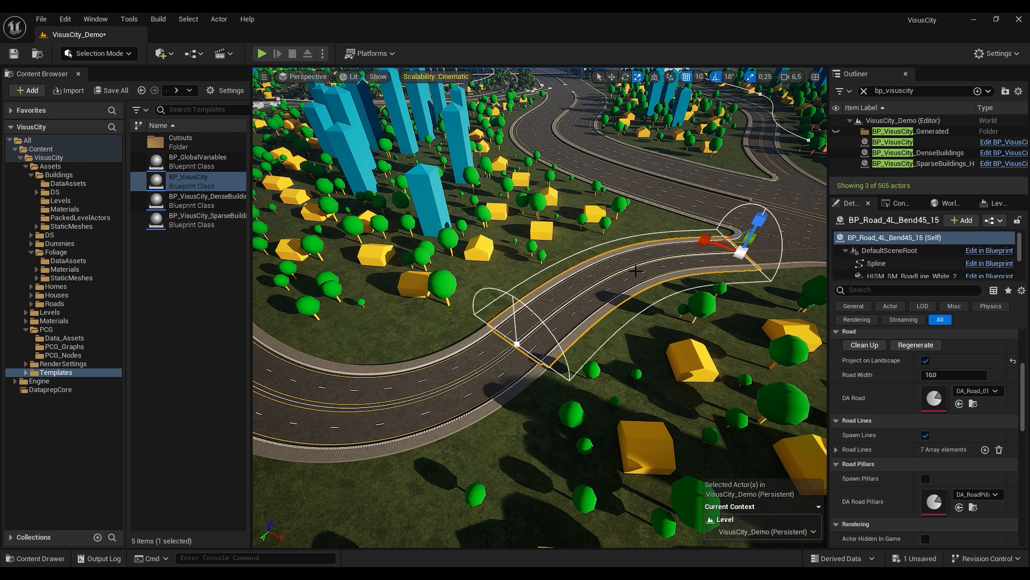
{"action": "mouse_move", "coordinate": [424, 377]}
{"action": "right_mouse_down"}
{"action": "mouse_move", "coordinate": [414, 370]}
{"action": "mouse_move", "coordinate": [424, 377]}
{"action": "right_mouse_up"}
{"action": "mouse_move", "coordinate": [600, 321]}
{"action": "right_mouse_down"}
{"action": "mouse_move", "coordinate": [593, 300]}
{"action": "mouse_move", "coordinate": [630, 300]}
{"action": "mouse_move", "coordinate": [603, 319]}
{"action": "right_mouse_up"}
{"action": "key", "text": "w"}
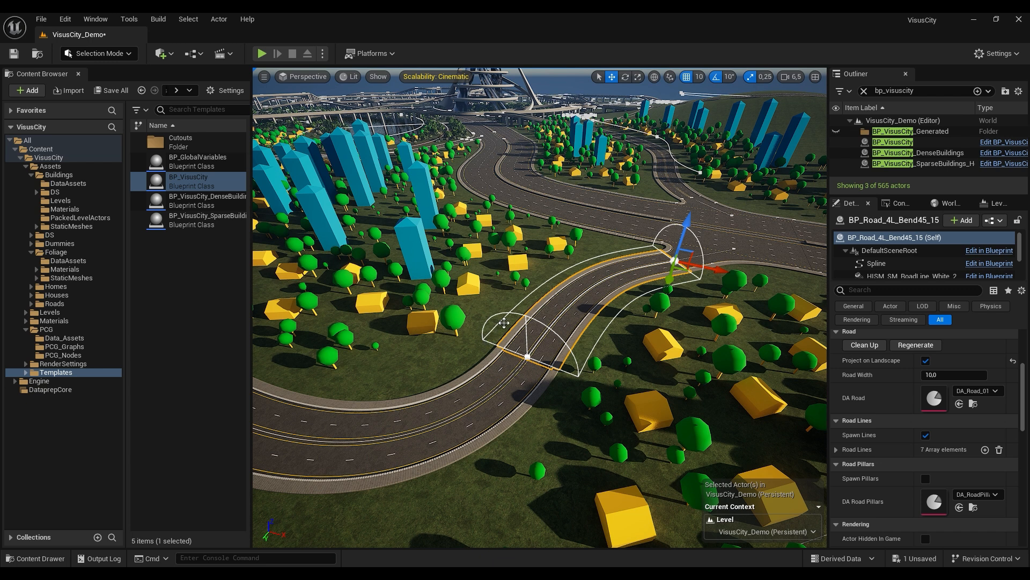
Select the spline point at the near end of the bend road and scale it to about 0.42 in Y.
{"action": "right_click_drag", "start_coordinate": [600, 293], "coordinate": [608, 295]}
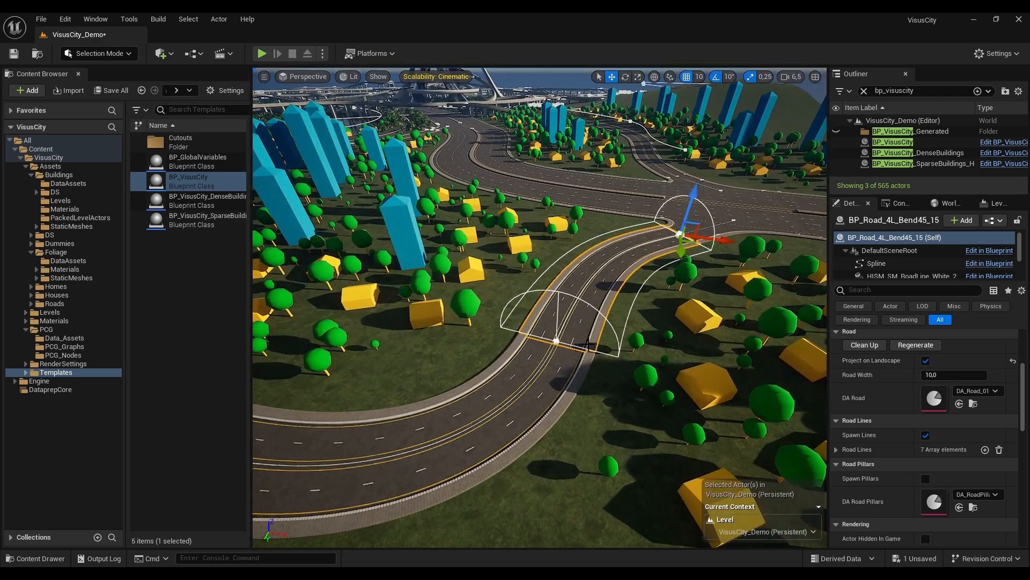
{"action": "left_click", "coordinate": [557, 340]}
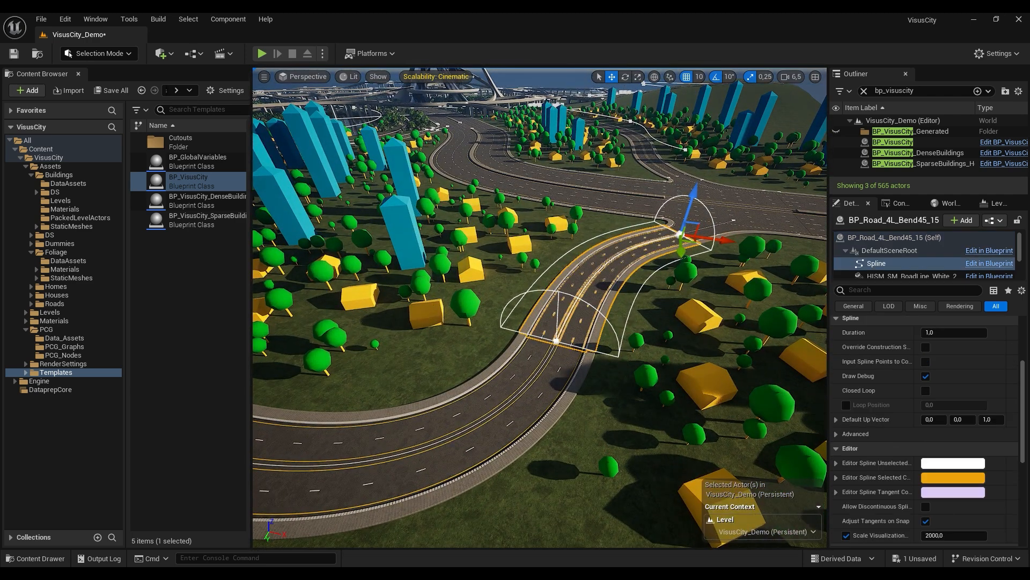
{"action": "left_click", "coordinate": [556, 344]}
{"action": "mouse_move", "coordinate": [616, 328]}
{"action": "right_mouse_down"}
{"action": "mouse_move", "coordinate": [612, 349]}
{"action": "mouse_move", "coordinate": [606, 301]}
{"action": "mouse_move", "coordinate": [579, 292]}
{"action": "mouse_move", "coordinate": [585, 284]}
{"action": "mouse_move", "coordinate": [612, 327]}
{"action": "right_mouse_up"}
{"action": "scroll", "coordinate": [591, 282], "scroll_direction": "down", "scroll_amount": 4}
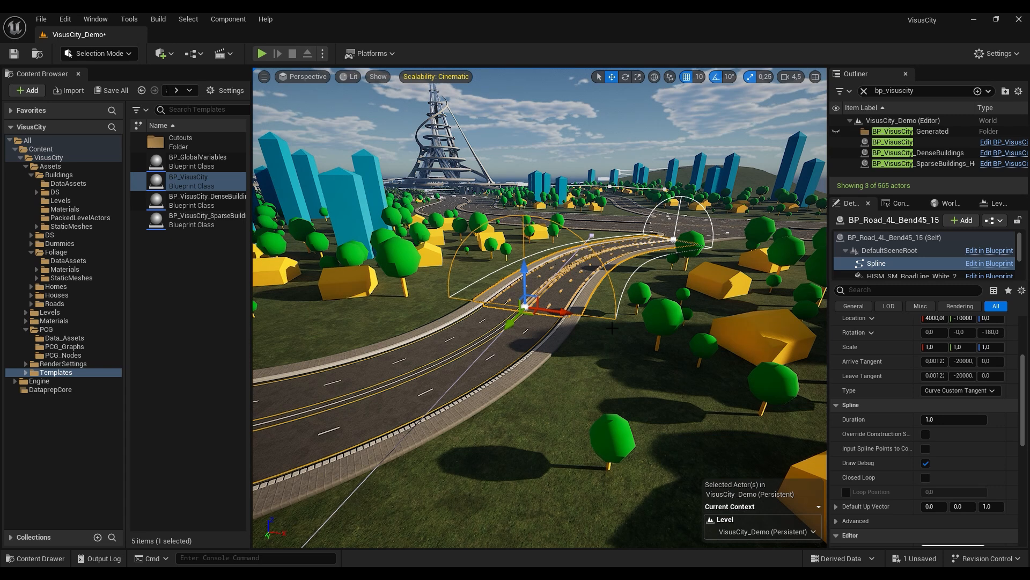
{"action": "left_click_drag", "start_coordinate": [496, 303], "coordinate": [559, 349]}
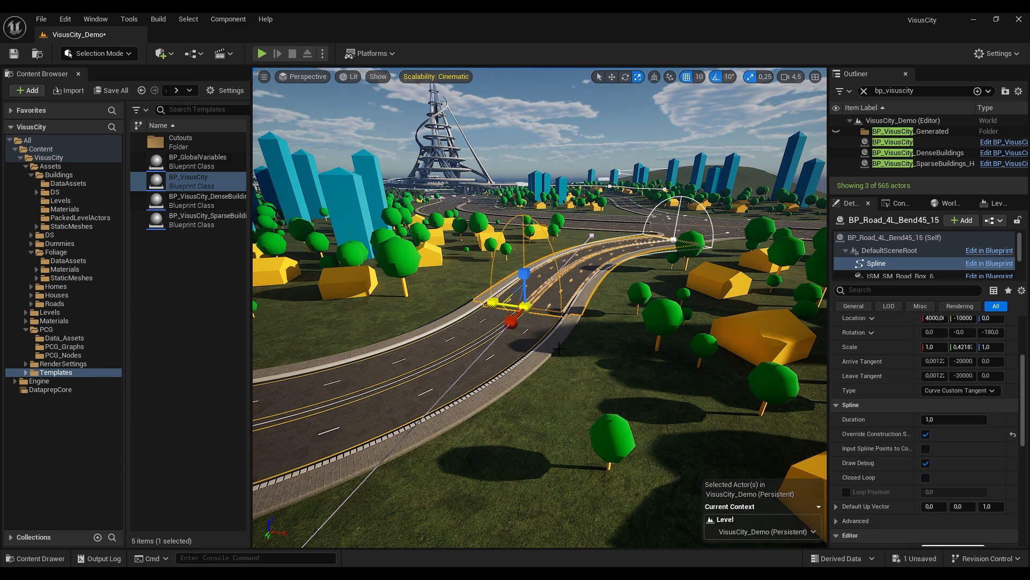
Widen the bend road's near spline point along its Y scale and deselect the road.
{"action": "right_click_drag", "start_coordinate": [596, 355], "coordinate": [491, 368]}
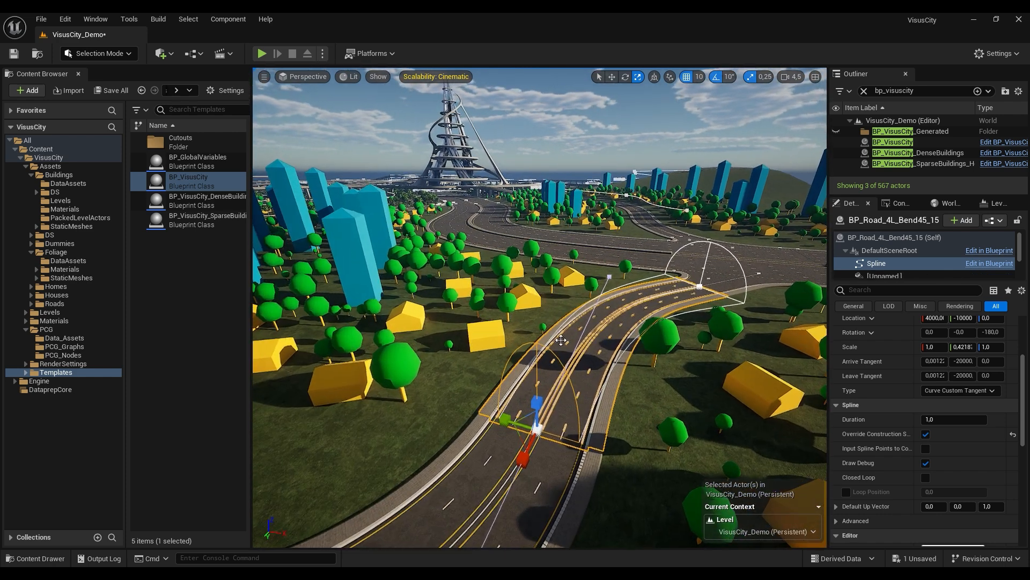
{"action": "right_click_drag", "start_coordinate": [679, 375], "coordinate": [648, 369]}
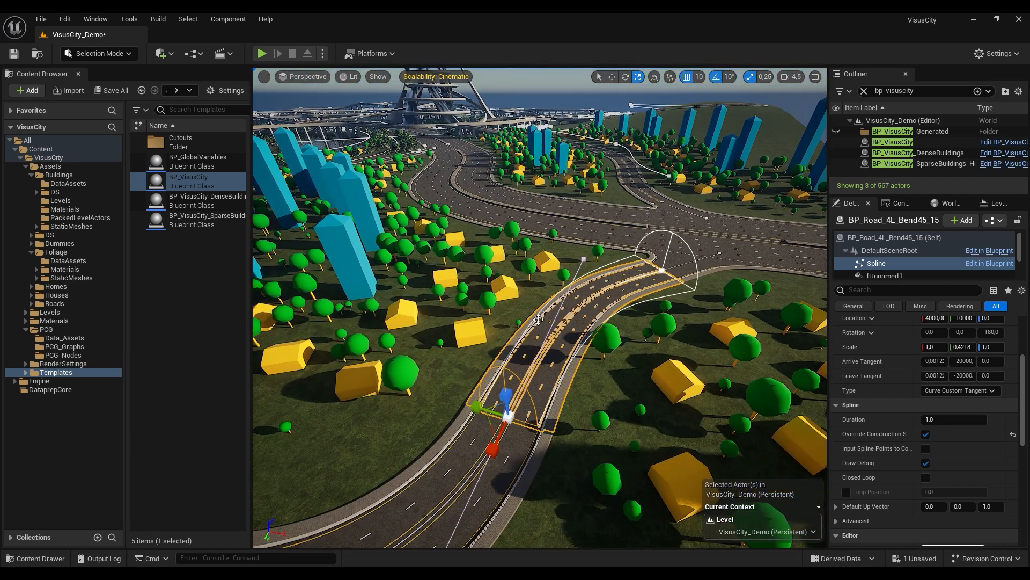
{"action": "scroll", "coordinate": [544, 345], "scroll_direction": "down", "scroll_amount": 5}
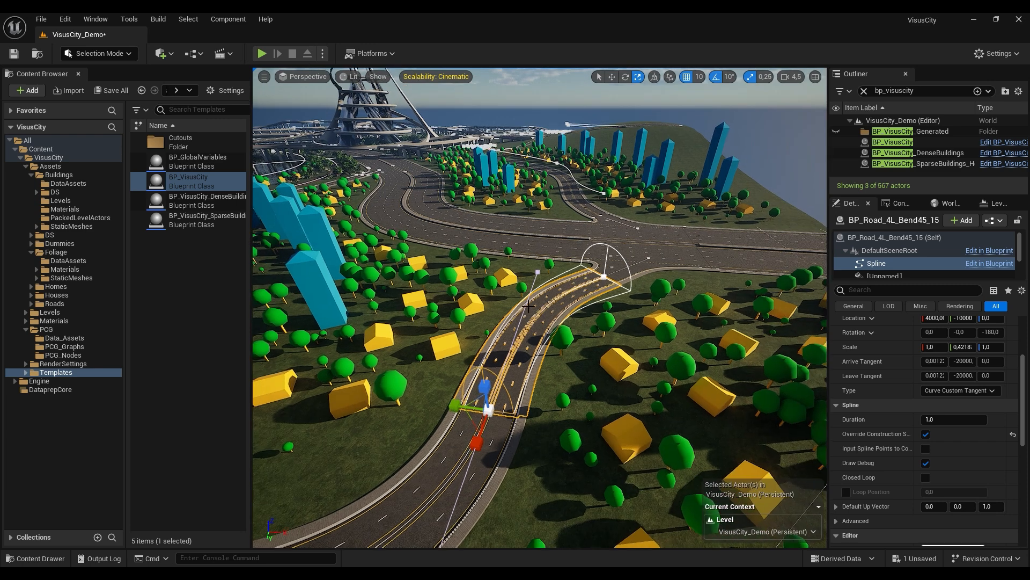
{"action": "right_click_drag", "start_coordinate": [572, 338], "coordinate": [559, 376]}
{"action": "left_click_drag", "start_coordinate": [533, 369], "coordinate": [511, 364]}
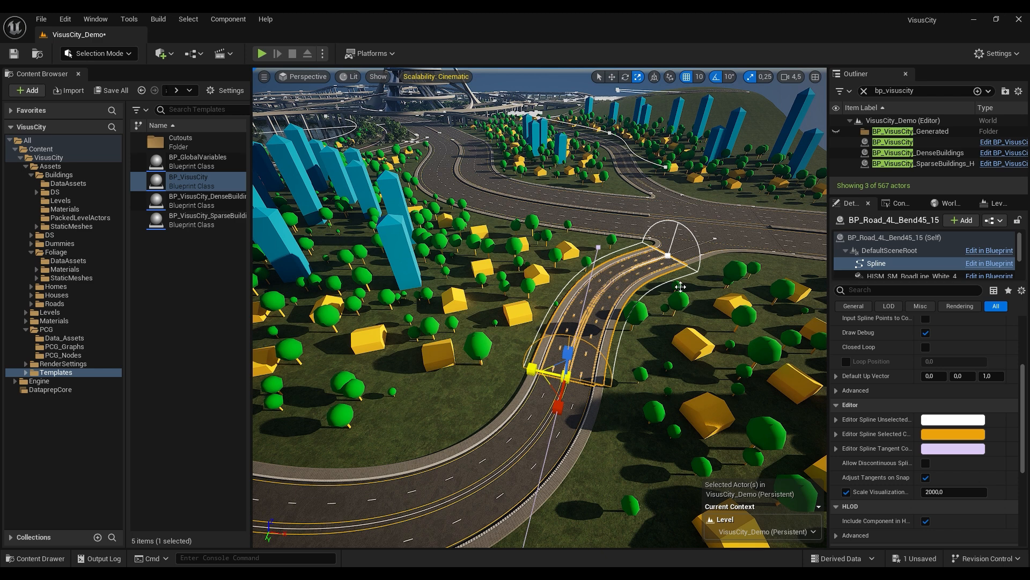
{"action": "right_click_drag", "start_coordinate": [568, 371], "coordinate": [518, 348]}
{"action": "key", "text": "Escape"}
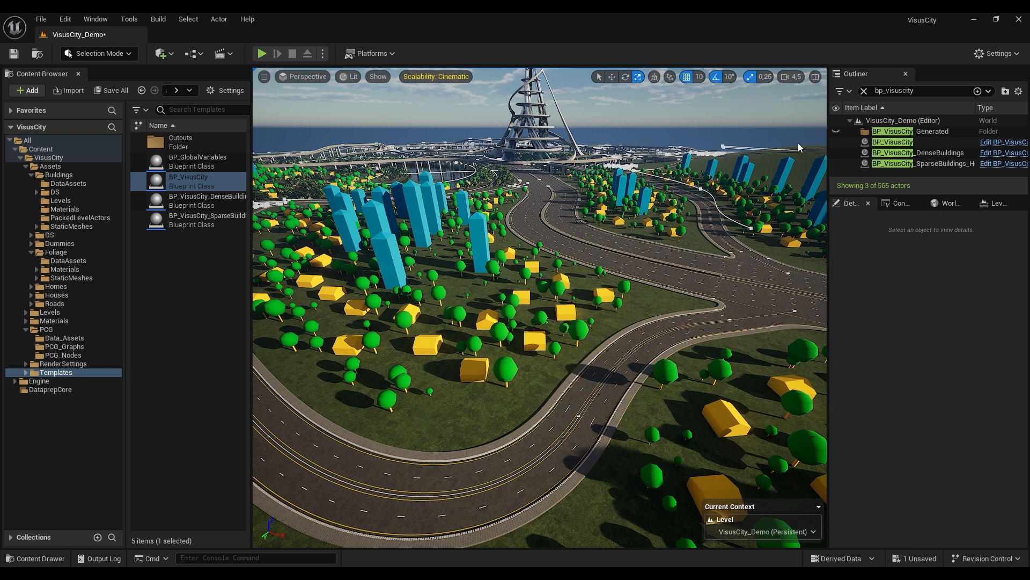
Turn on Use Outer Data Assets for BP_VisusCity in its Visus City Outer settings and deselect the actor.
{"action": "left_click", "coordinate": [893, 142]}
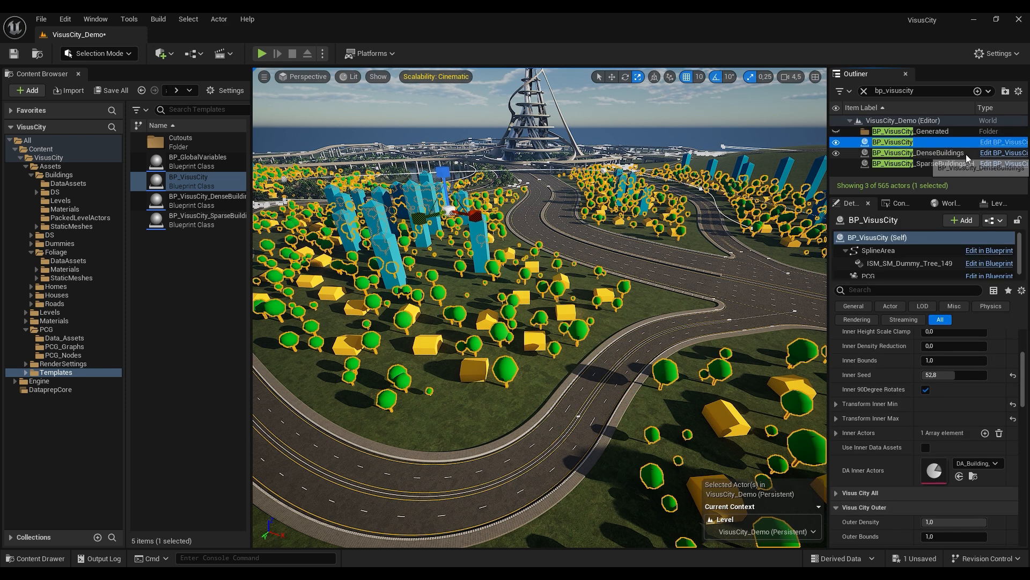
{"action": "mouse_move", "coordinate": [1025, 375]}
{"action": "left_mouse_down"}
{"action": "mouse_move", "coordinate": [1025, 346]}
{"action": "mouse_move", "coordinate": [1028, 392]}
{"action": "left_mouse_up"}
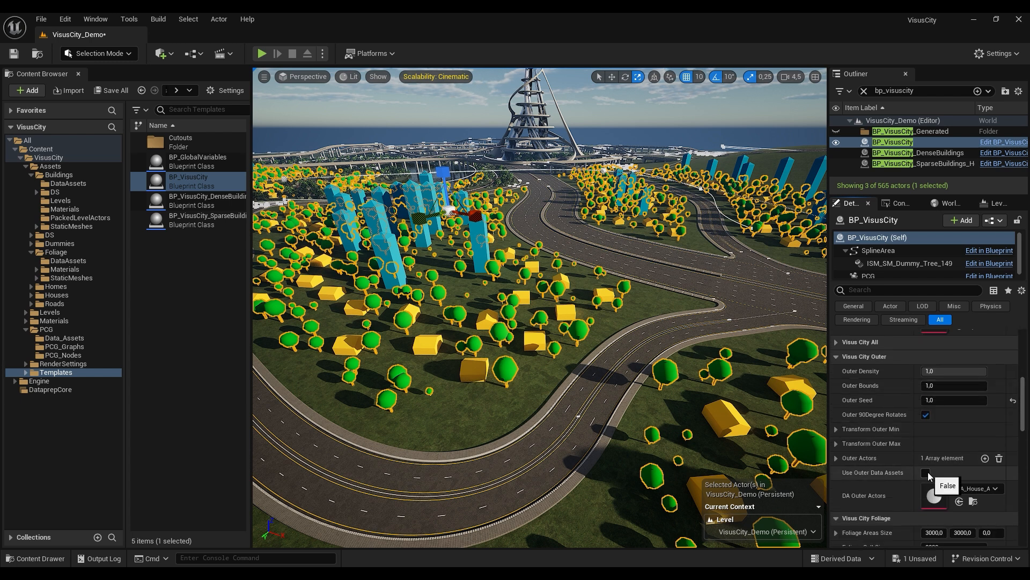
{"action": "left_click", "coordinate": [926, 473]}
{"action": "left_click", "coordinate": [630, 110]}
Inspect the detailed outer houses across the city, from an aerial overview down to roof level.
{"action": "right_click_drag", "start_coordinate": [647, 337], "coordinate": [620, 295]}
{"action": "scroll", "coordinate": [605, 364], "scroll_direction": "up", "scroll_amount": 3}
{"action": "right_click_drag", "start_coordinate": [606, 364], "coordinate": [555, 378]}
{"action": "right_click_drag", "start_coordinate": [578, 433], "coordinate": [595, 421]}
{"action": "key", "text": "s"}
{"action": "scroll", "coordinate": [586, 438], "scroll_direction": "up", "scroll_amount": 3}
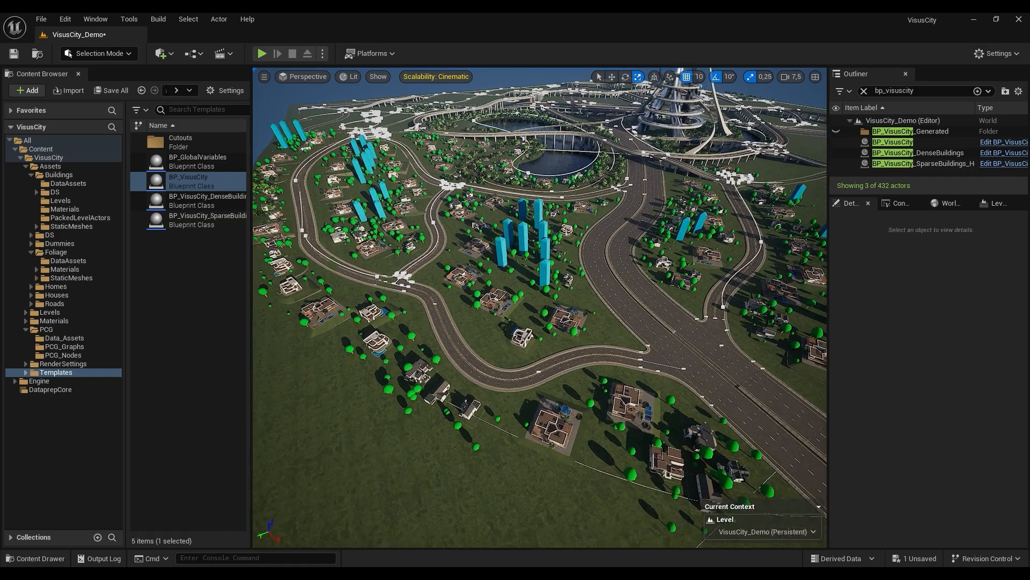
{"action": "key", "text": "w"}
{"action": "right_click_drag", "start_coordinate": [595, 421], "coordinate": [361, 389]}
{"action": "scroll", "coordinate": [596, 445], "scroll_direction": "down", "scroll_amount": 2}
{"action": "key", "text": "e"}
{"action": "key", "text": "d"}
{"action": "key", "text": "w"}
{"action": "key", "text": "w"}
{"action": "key", "text": "d"}
{"action": "key", "text": "s"}
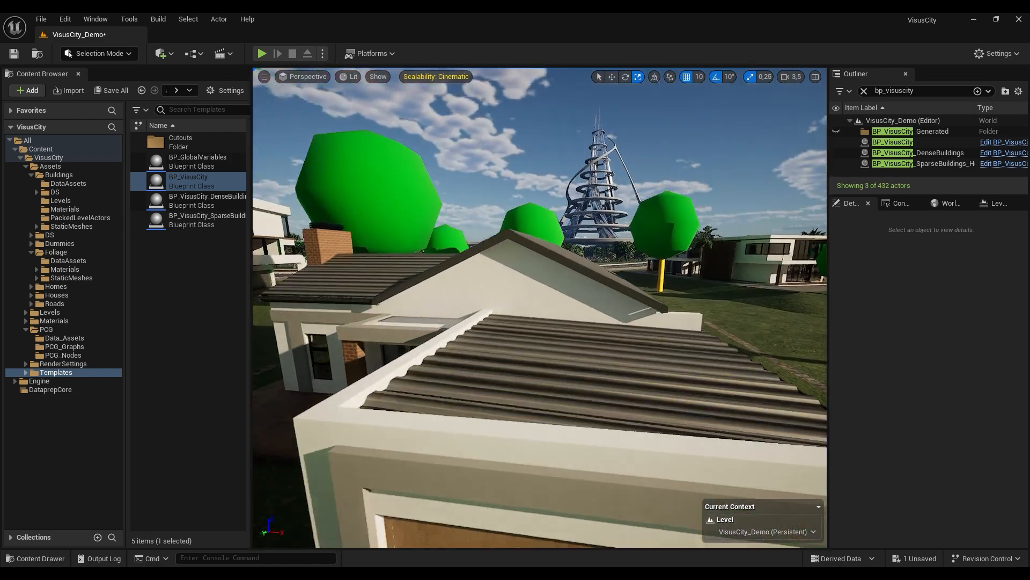
Examine the modern villa up close, including its palm trees, stairs and elevated stone-framed glass pool.
{"action": "right_click_drag", "start_coordinate": [540, 307], "coordinate": [588, 307]}
{"action": "scroll", "coordinate": [540, 307], "scroll_direction": "down", "scroll_amount": 1}
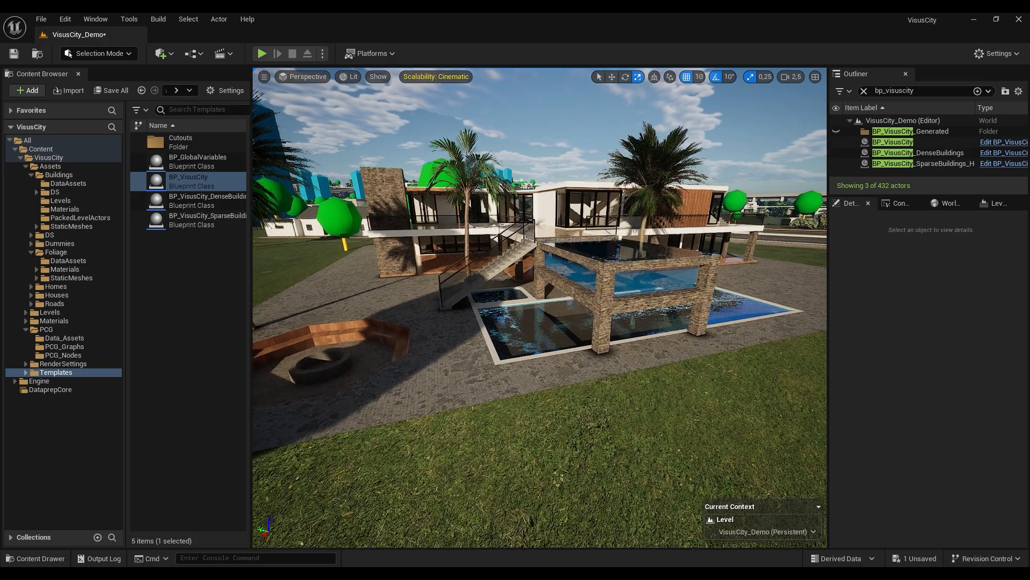
{"action": "scroll", "coordinate": [539, 307], "scroll_direction": "down", "scroll_amount": 3}
{"action": "right_click_drag", "start_coordinate": [539, 308], "coordinate": [550, 244]}
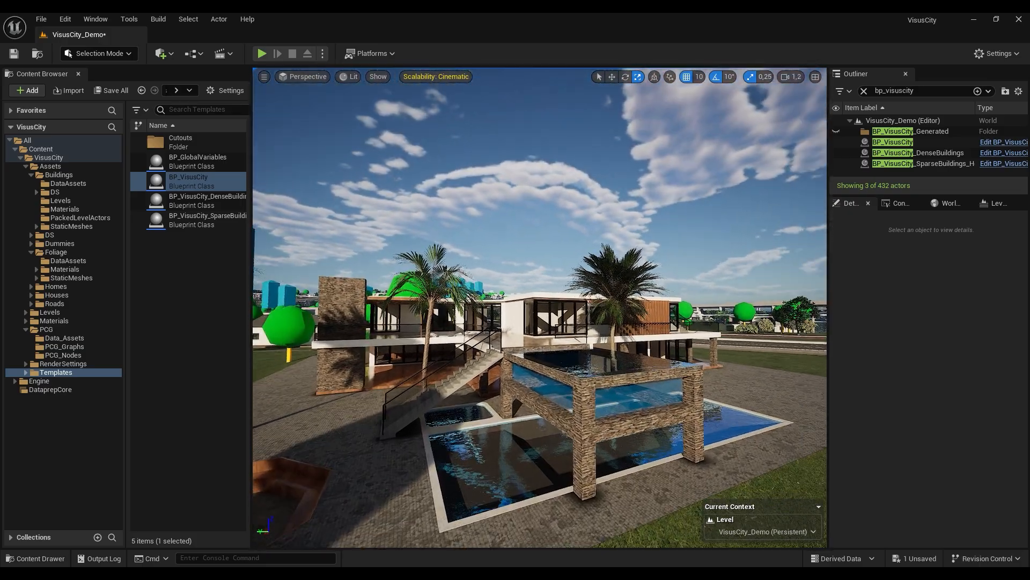
{"action": "key", "text": "d"}
{"action": "right_click_drag", "start_coordinate": [540, 308], "coordinate": [139, 293]}
{"action": "key", "text": "w"}
{"action": "key", "text": "w"}
{"action": "key", "text": "w"}
{"action": "key", "text": "w"}
{"action": "key", "text": "s"}
{"action": "key", "text": "w"}
{"action": "key", "text": "e"}
{"action": "key", "text": "w"}
{"action": "key", "text": "d"}
{"action": "key", "text": "q"}
{"action": "key", "text": "w"}
{"action": "right_click_drag", "start_coordinate": [515, 295], "coordinate": [488, 255]}
{"action": "key", "text": "w"}
{"action": "key", "text": "e"}
{"action": "key", "text": "q"}
{"action": "key", "text": "w"}
{"action": "key", "text": "e"}
{"action": "key", "text": "s"}
{"action": "key", "text": "a"}
{"action": "key", "text": "w"}
{"action": "key", "text": "d"}
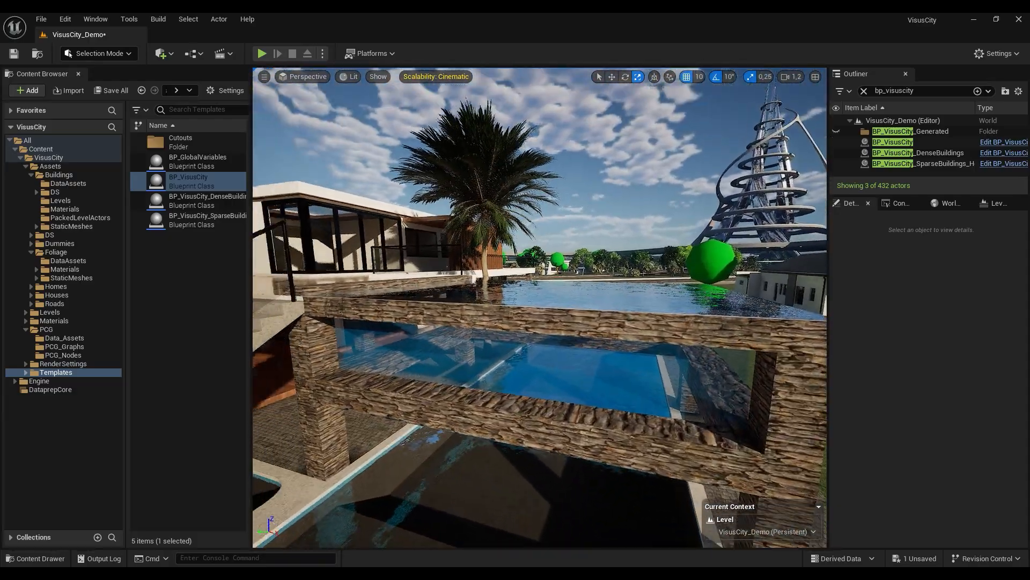
Turn on Use Foliage Data Assets for BP_VisusCity in its Visus City Foliage settings.
{"action": "right_click_drag", "start_coordinate": [540, 307], "coordinate": [708, 306]}
{"action": "right_click_drag", "start_coordinate": [329, 279], "coordinate": [281, 272]}
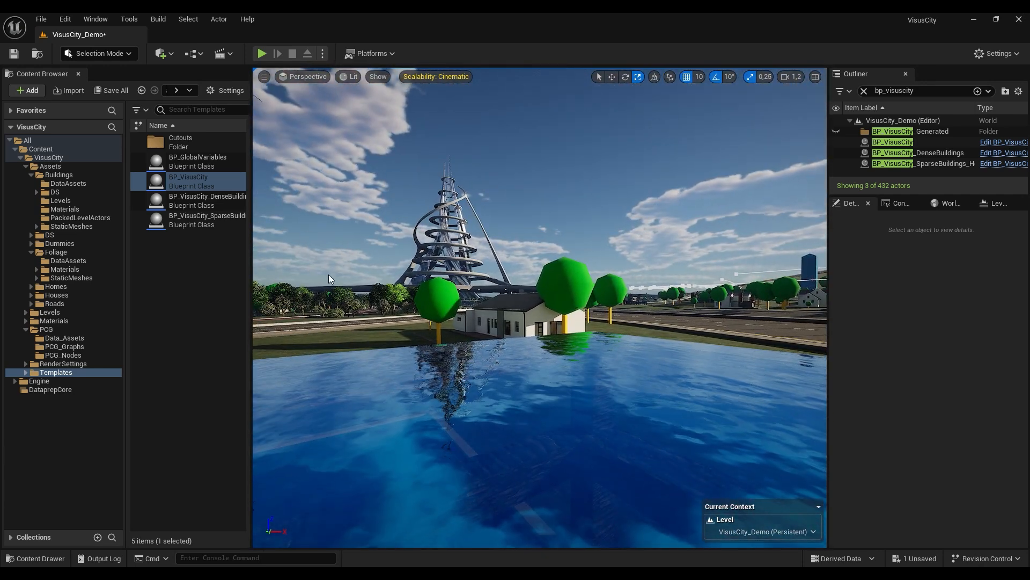
{"action": "left_click", "coordinate": [928, 142]}
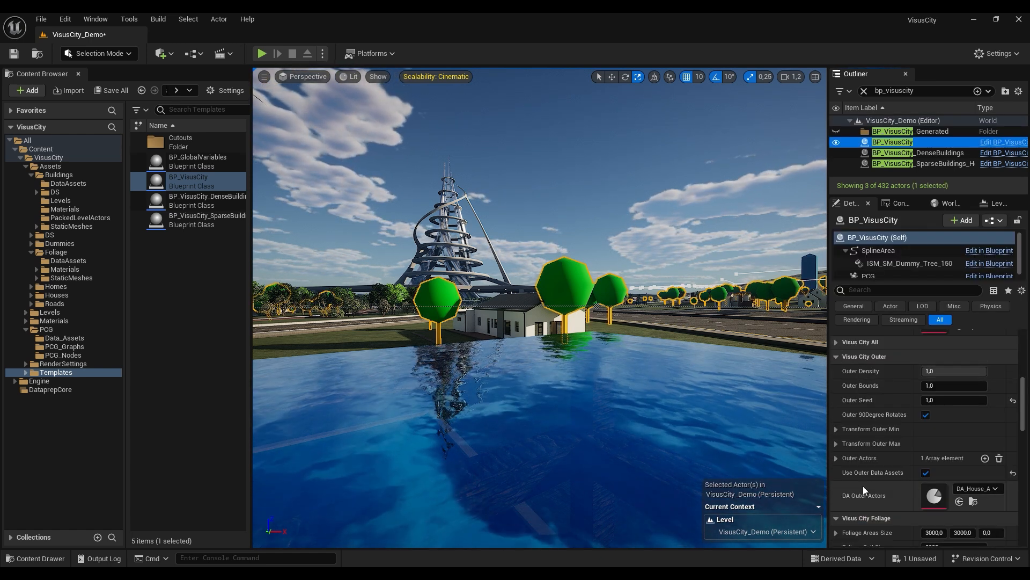
{"action": "scroll", "coordinate": [862, 485], "scroll_direction": "down", "scroll_amount": 5}
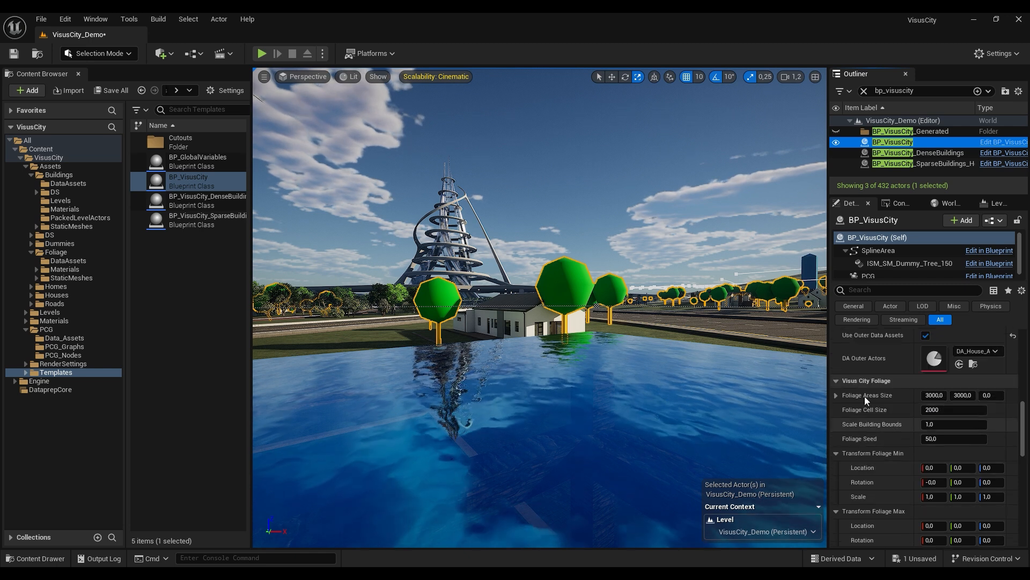
{"action": "scroll", "coordinate": [874, 465], "scroll_direction": "down", "scroll_amount": 4}
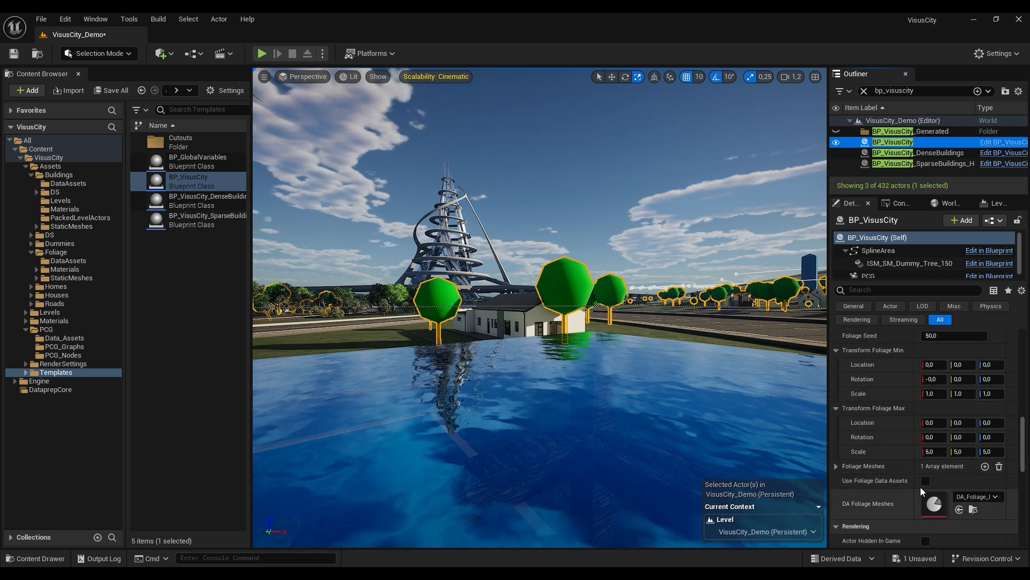
{"action": "left_click", "coordinate": [926, 481]}
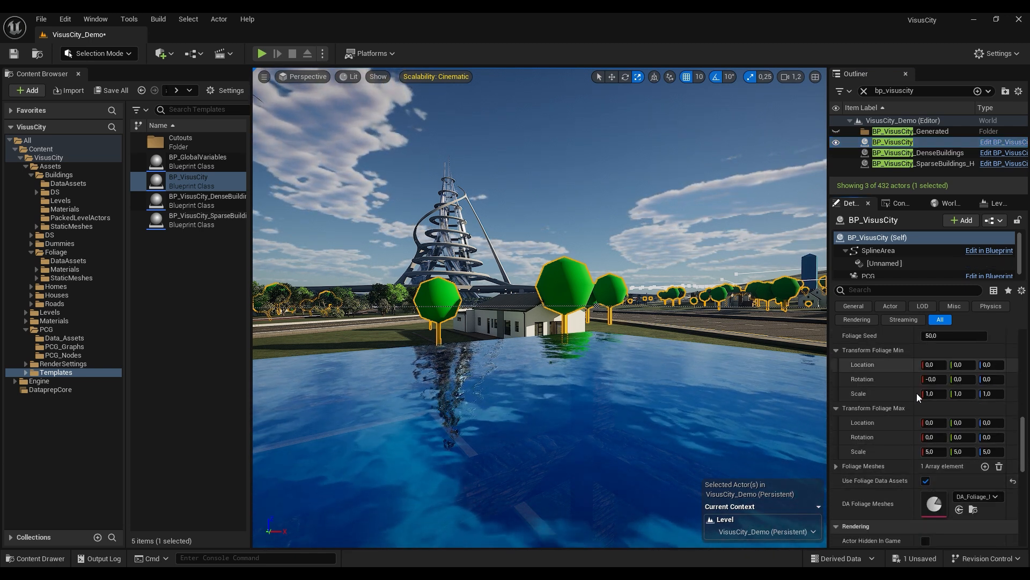
Turn on Use Inner Data Assets for BP_VisusCity in its Visus City Inner settings and deselect the actor.
{"action": "scroll", "coordinate": [916, 397], "scroll_direction": "up", "scroll_amount": 6}
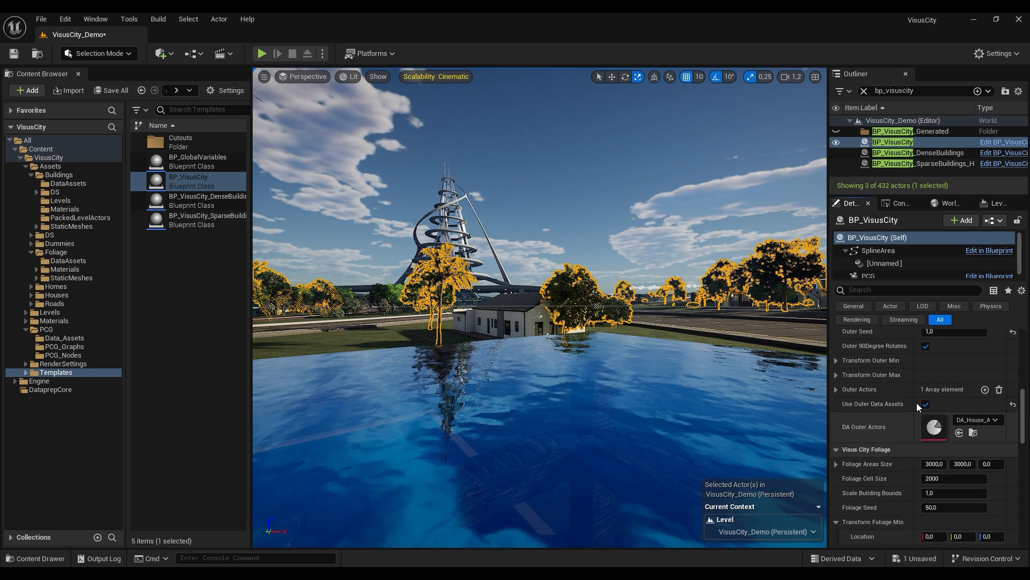
{"action": "scroll", "coordinate": [912, 397], "scroll_direction": "up", "scroll_amount": 4}
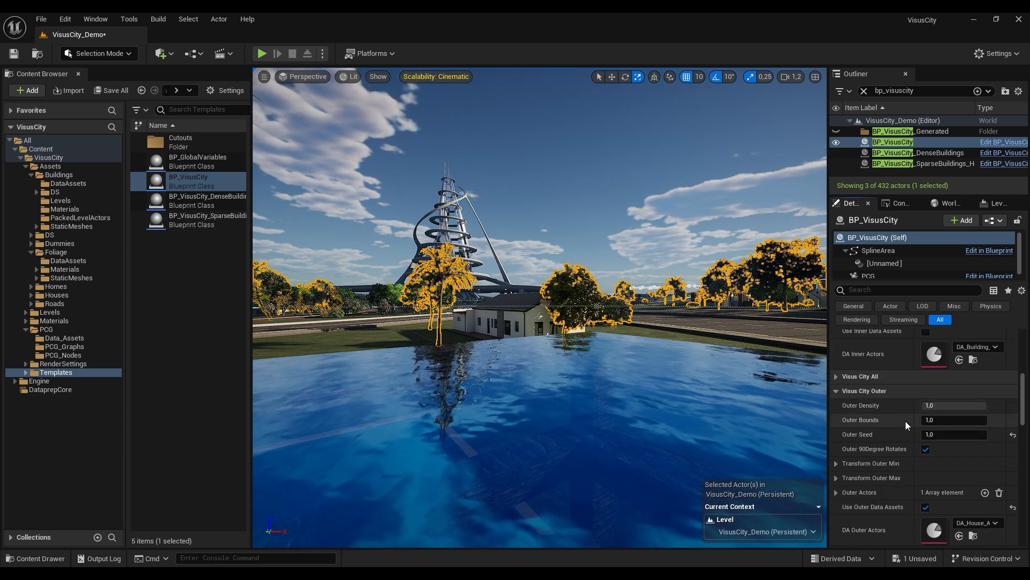
{"action": "scroll", "coordinate": [890, 452], "scroll_direction": "up", "scroll_amount": 1}
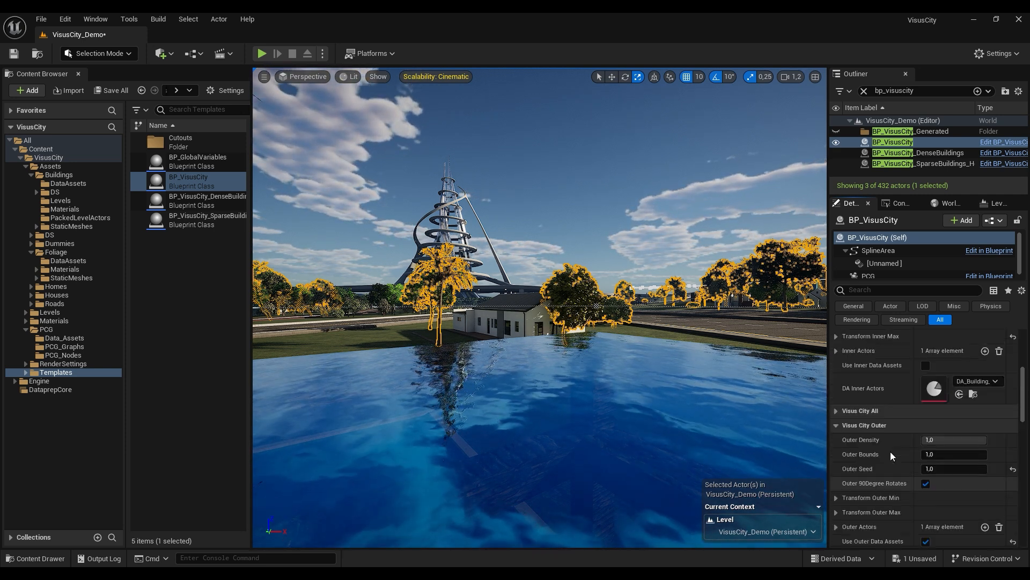
{"action": "scroll", "coordinate": [891, 452], "scroll_direction": "up", "scroll_amount": 5}
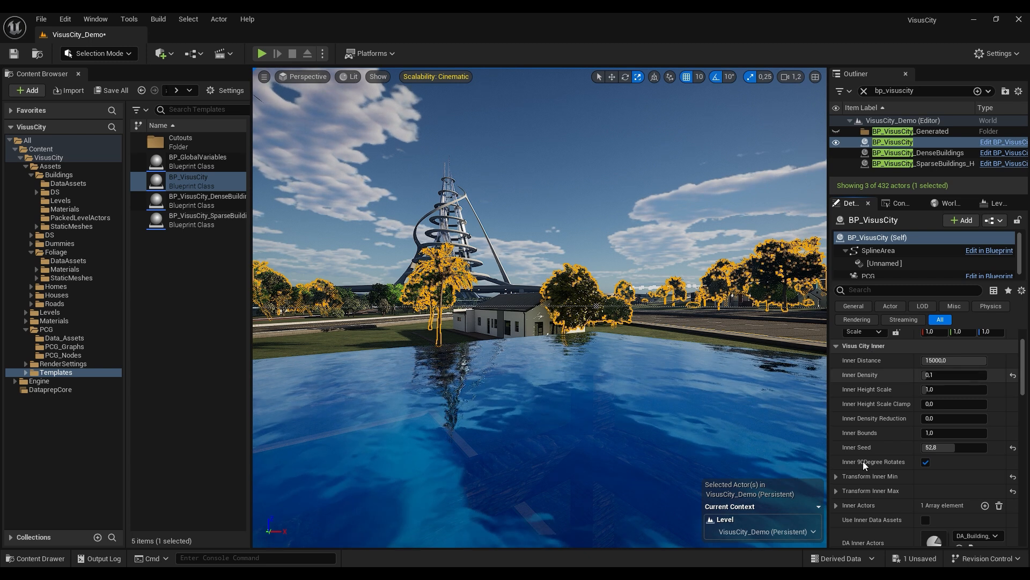
{"action": "scroll", "coordinate": [880, 464], "scroll_direction": "down", "scroll_amount": 3}
{"action": "left_click", "coordinate": [926, 433]}
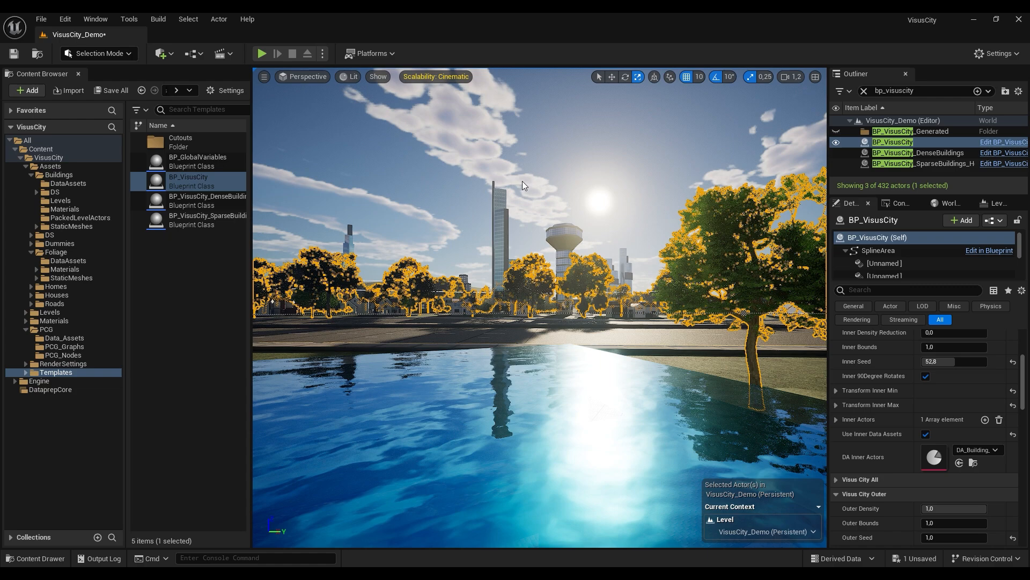
{"action": "key", "text": "Escape"}
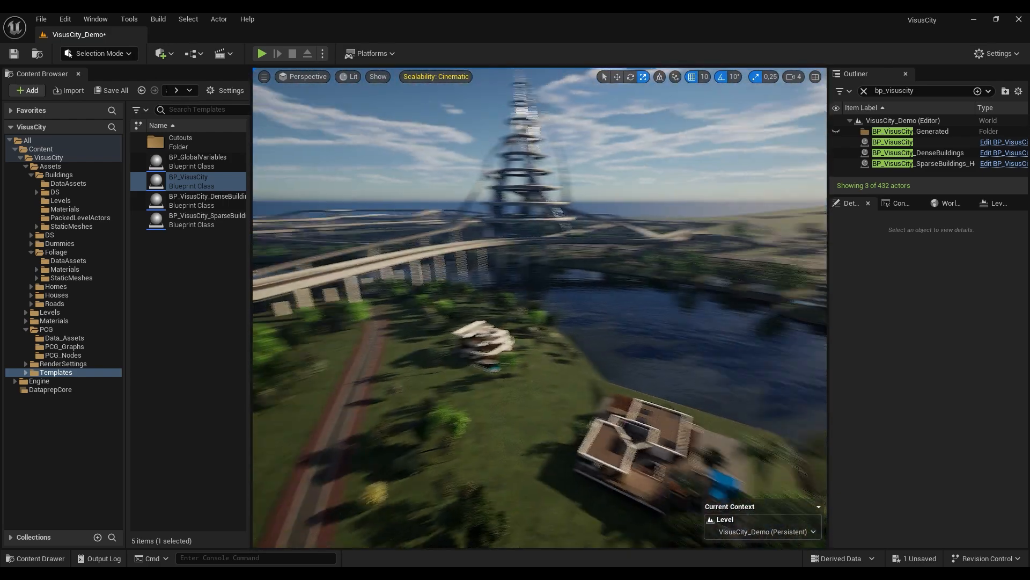
{"action": "mouse_move", "coordinate": [539, 308]}
{"action": "right_mouse_down"}
{"action": "mouse_move", "coordinate": [677, 308]}
{"action": "mouse_move", "coordinate": [536, 307]}
{"action": "right_mouse_up"}
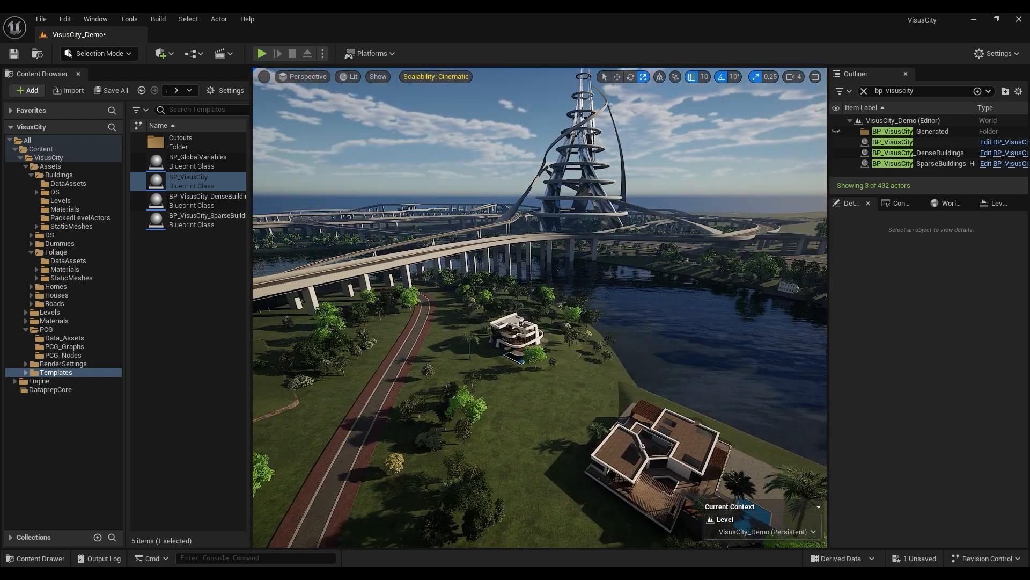